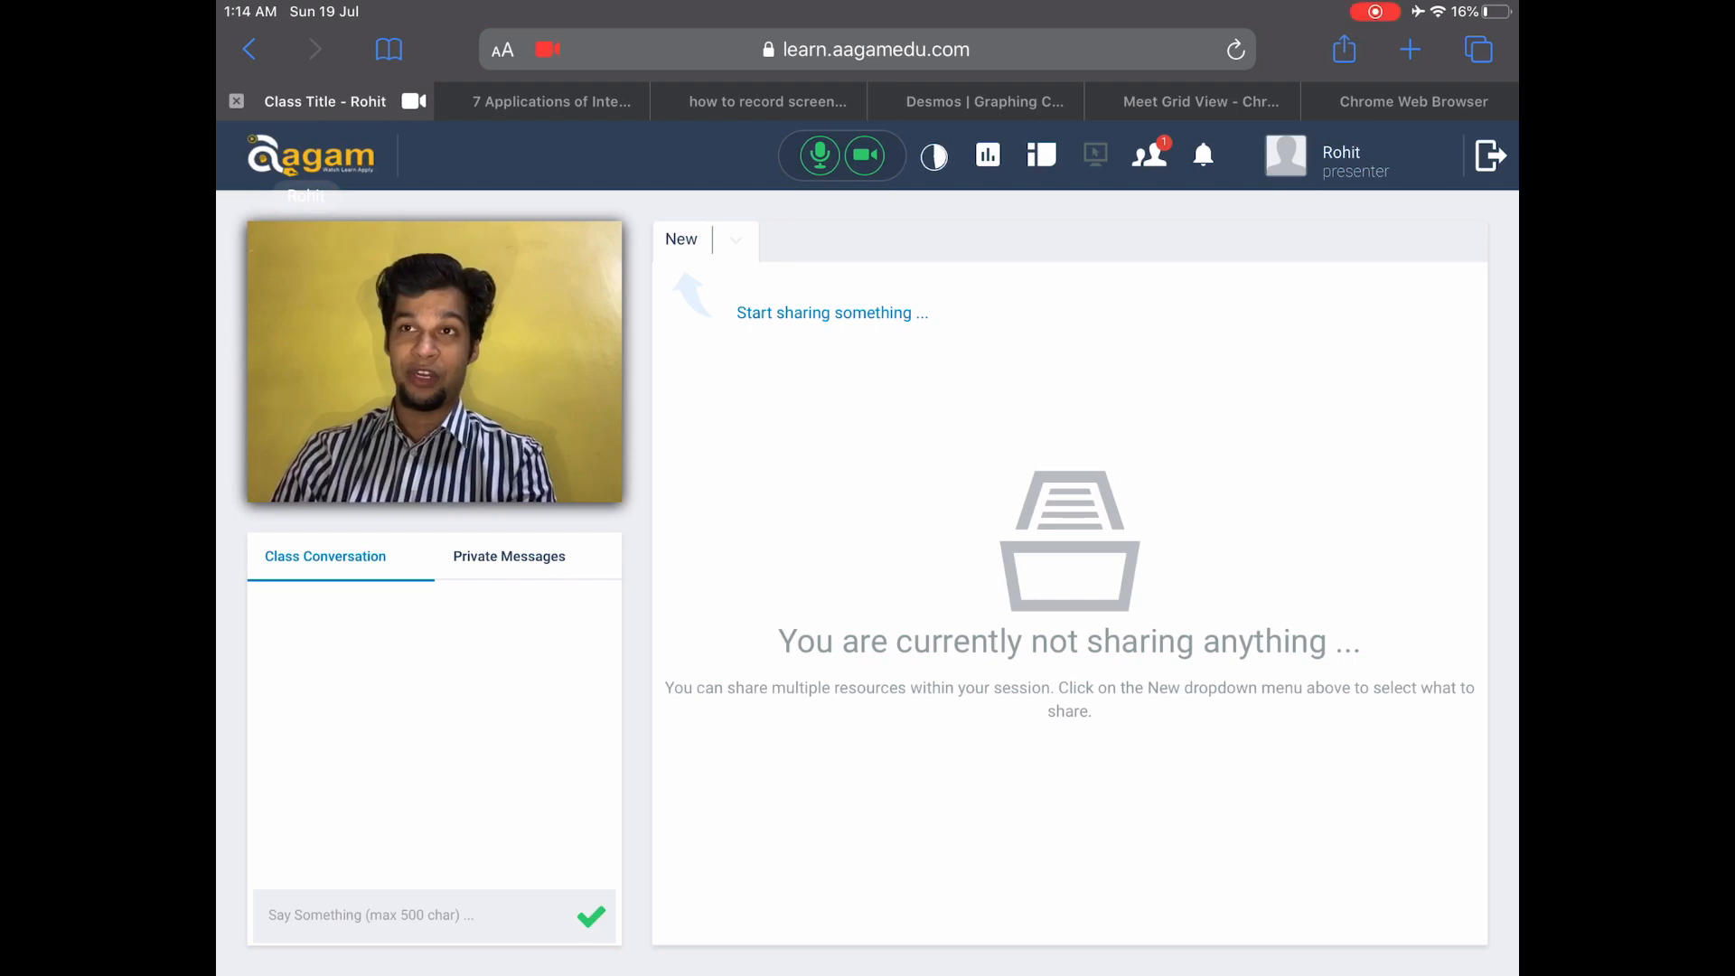
Extend the session by 30 minutes to 1 hour 15 minutes via the Session Timing popup
{"action": "left_click", "coordinate": [934, 154]}
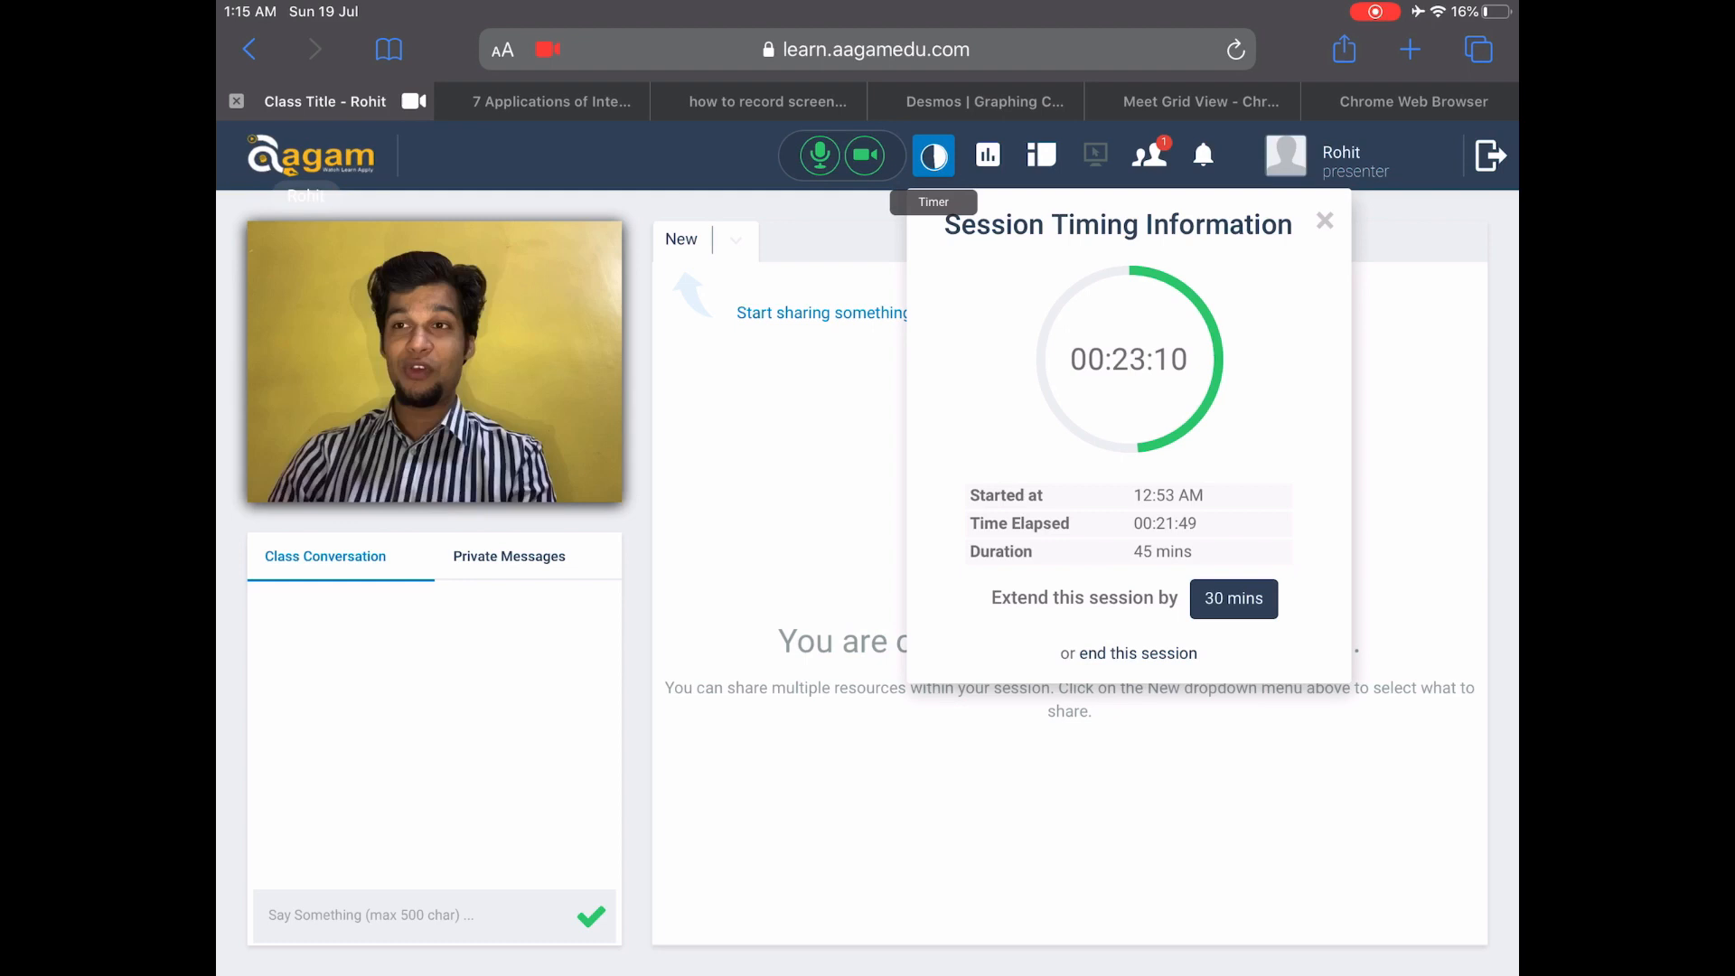
{"action": "left_click", "coordinate": [1233, 598]}
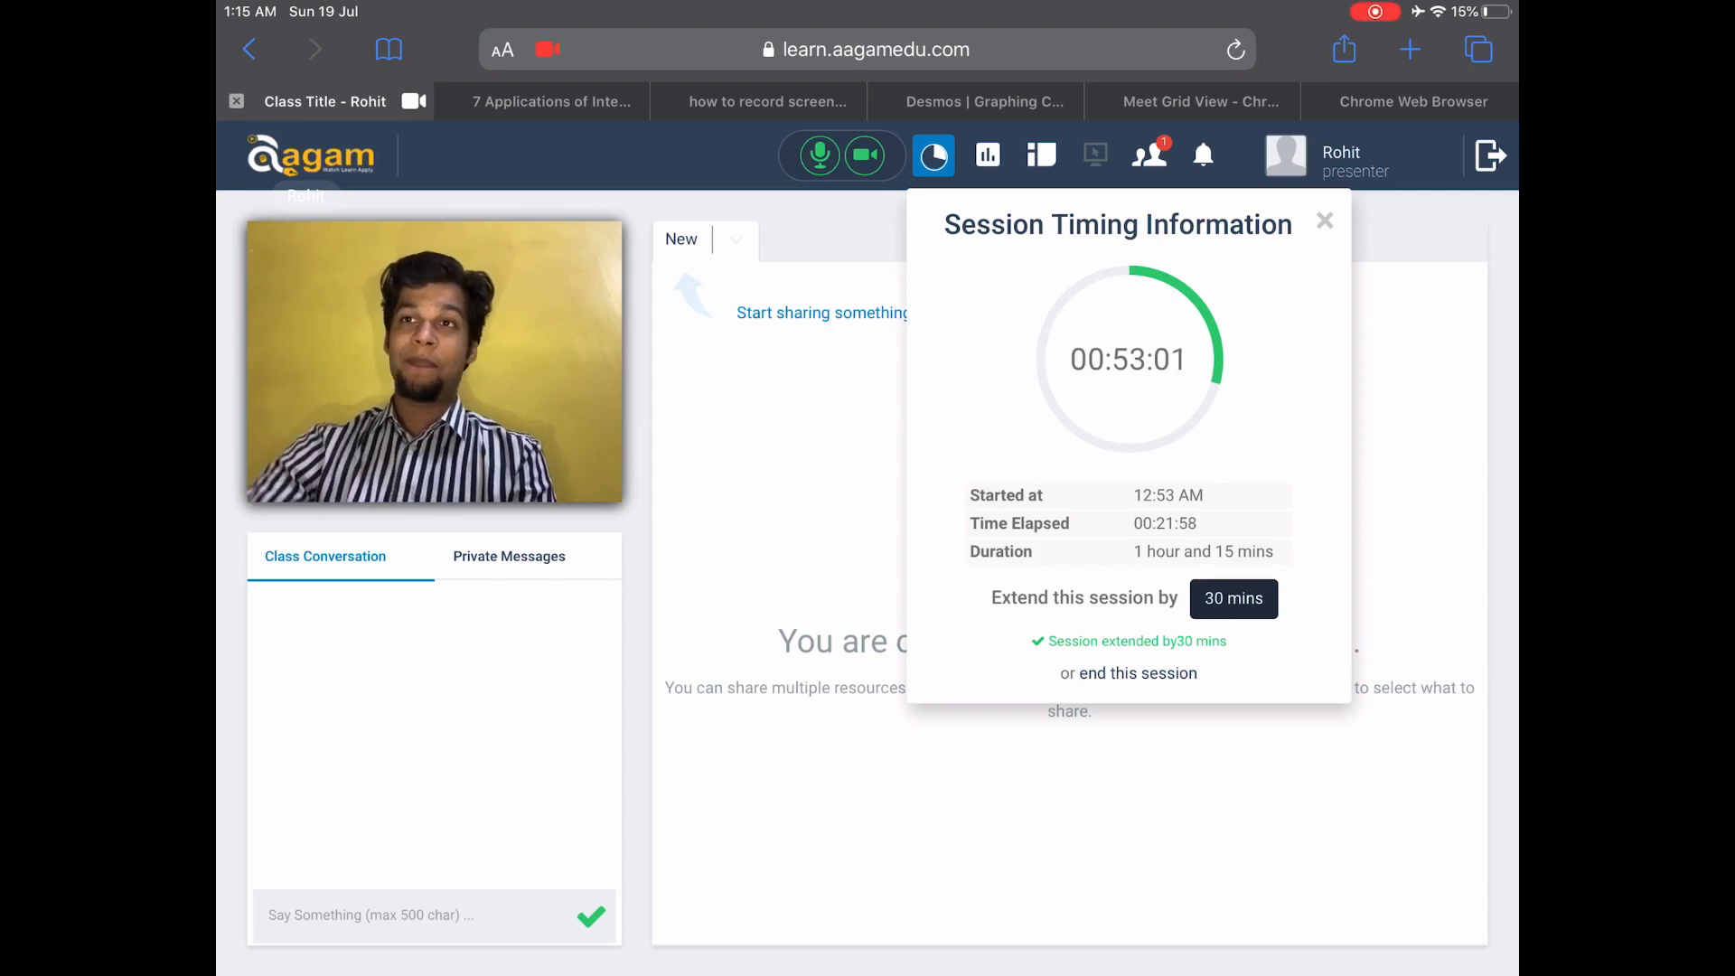
{"action": "left_click", "coordinate": [933, 154]}
Start a new poll from the poll list and enter the question 4+5=?
{"action": "left_click", "coordinate": [987, 156]}
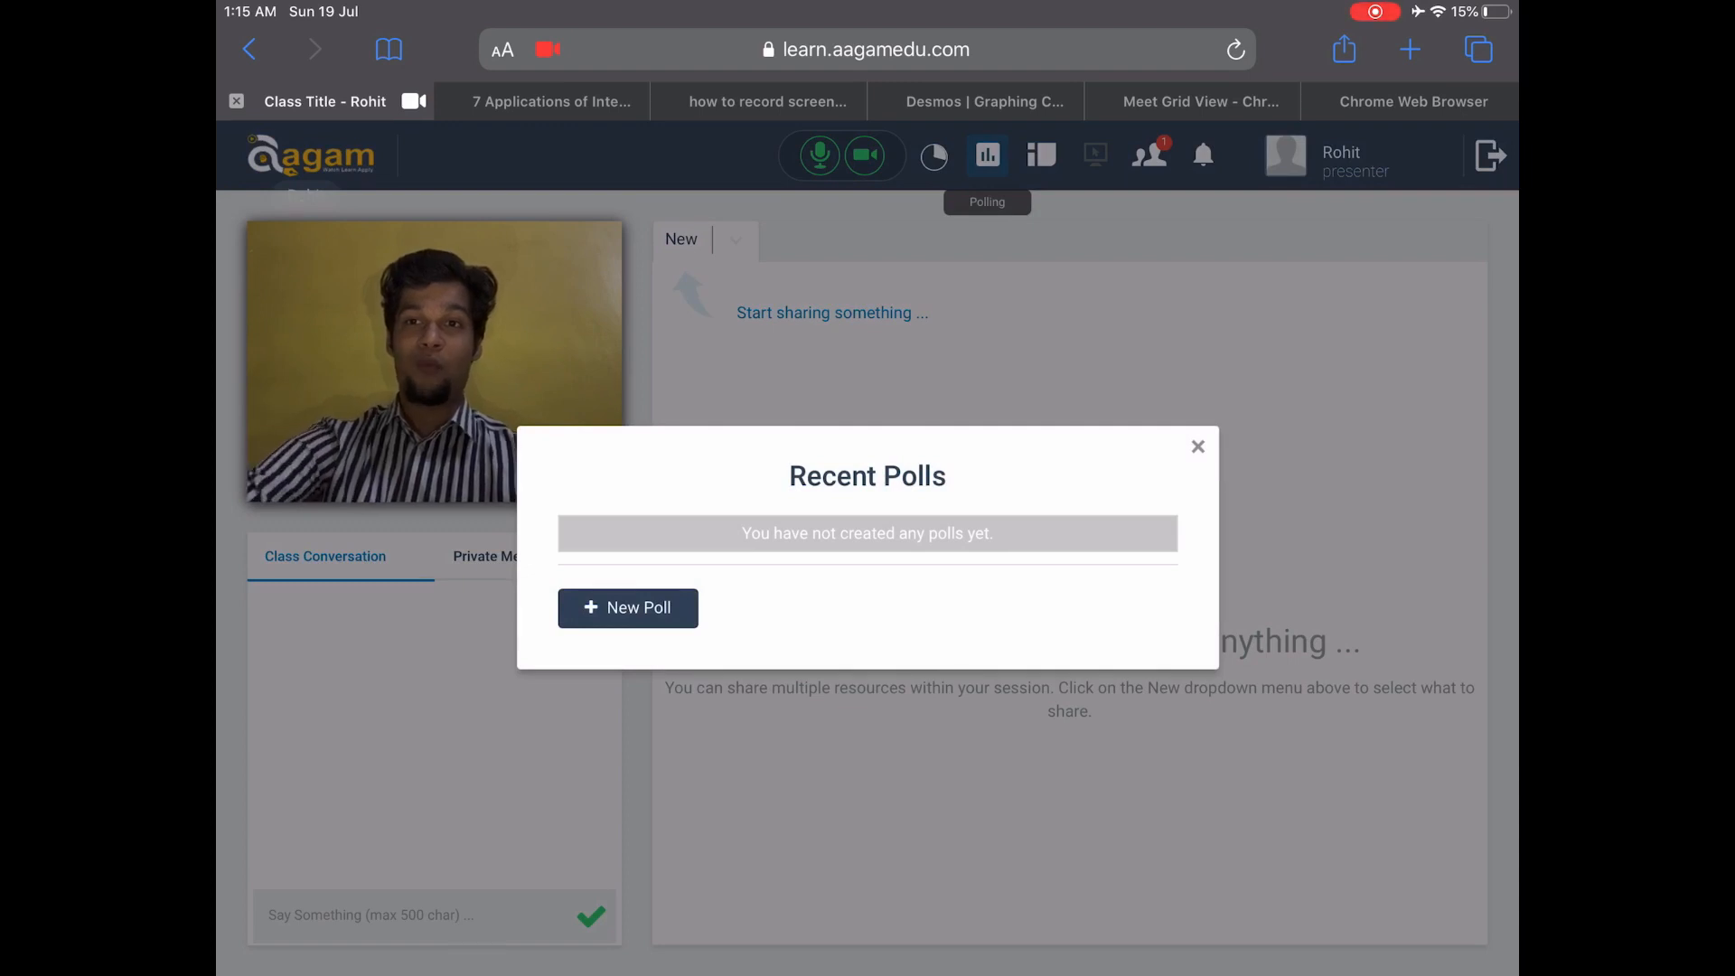
{"action": "left_click", "coordinate": [628, 607]}
{"action": "left_click", "coordinate": [868, 448]}
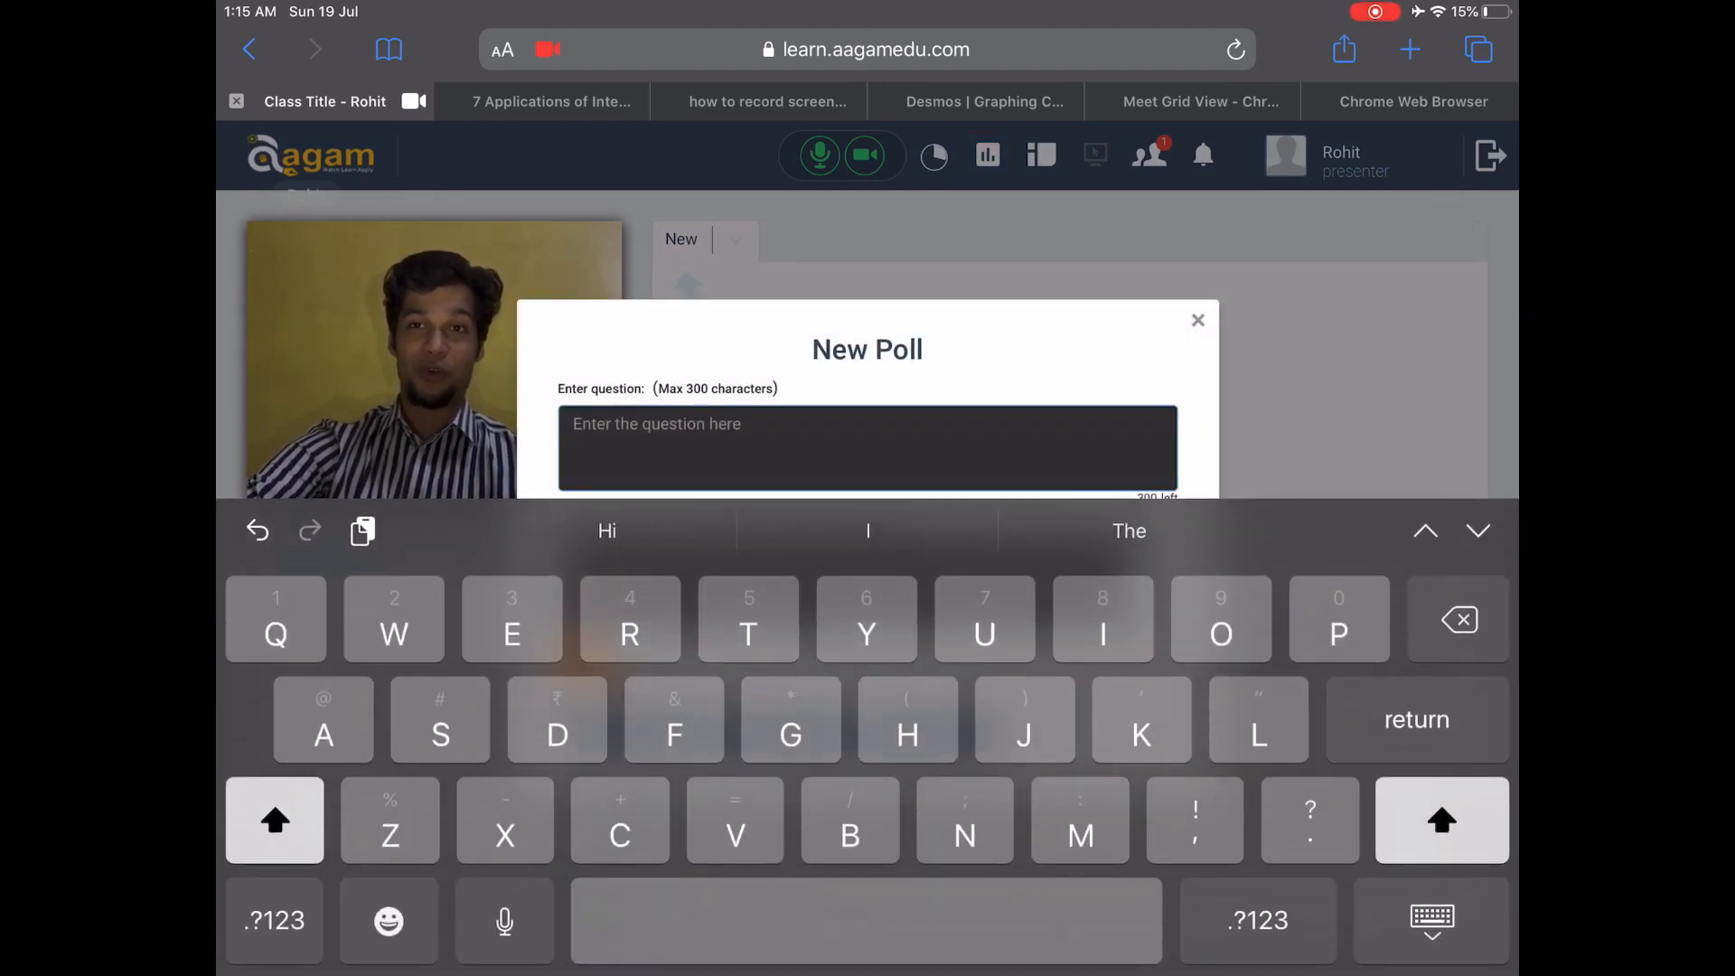
{"action": "left_click", "coordinate": [274, 921]}
{"action": "type", "text": "4"}
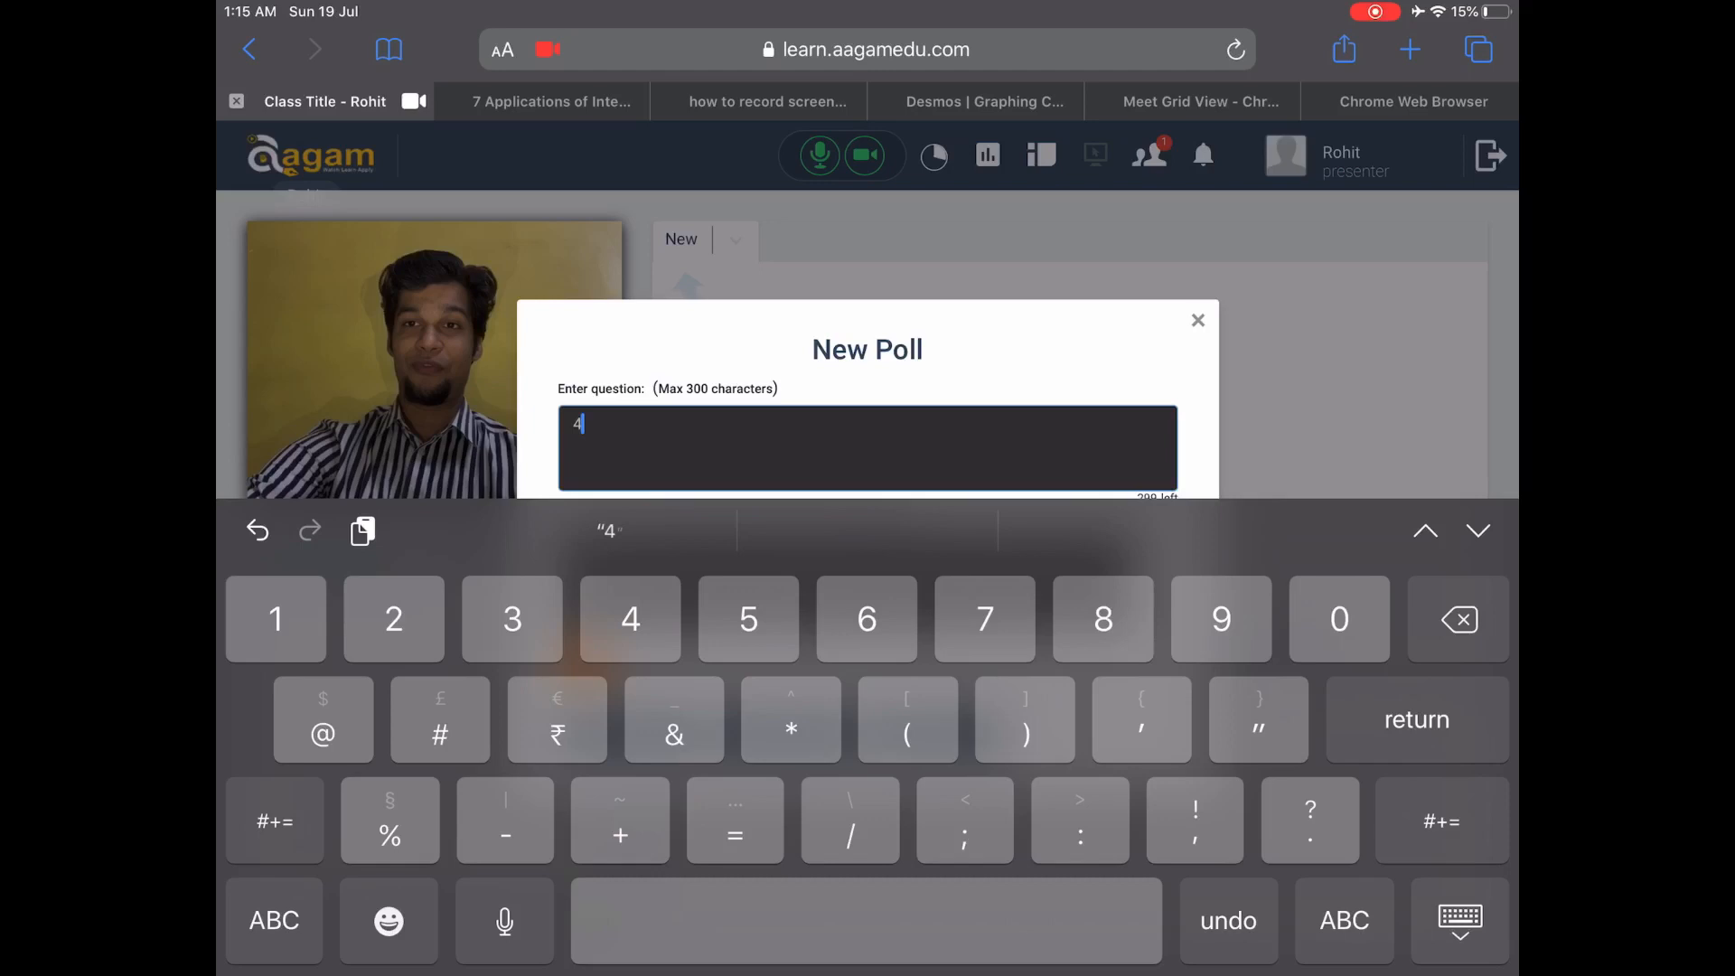
{"action": "type", "text": "+5="}
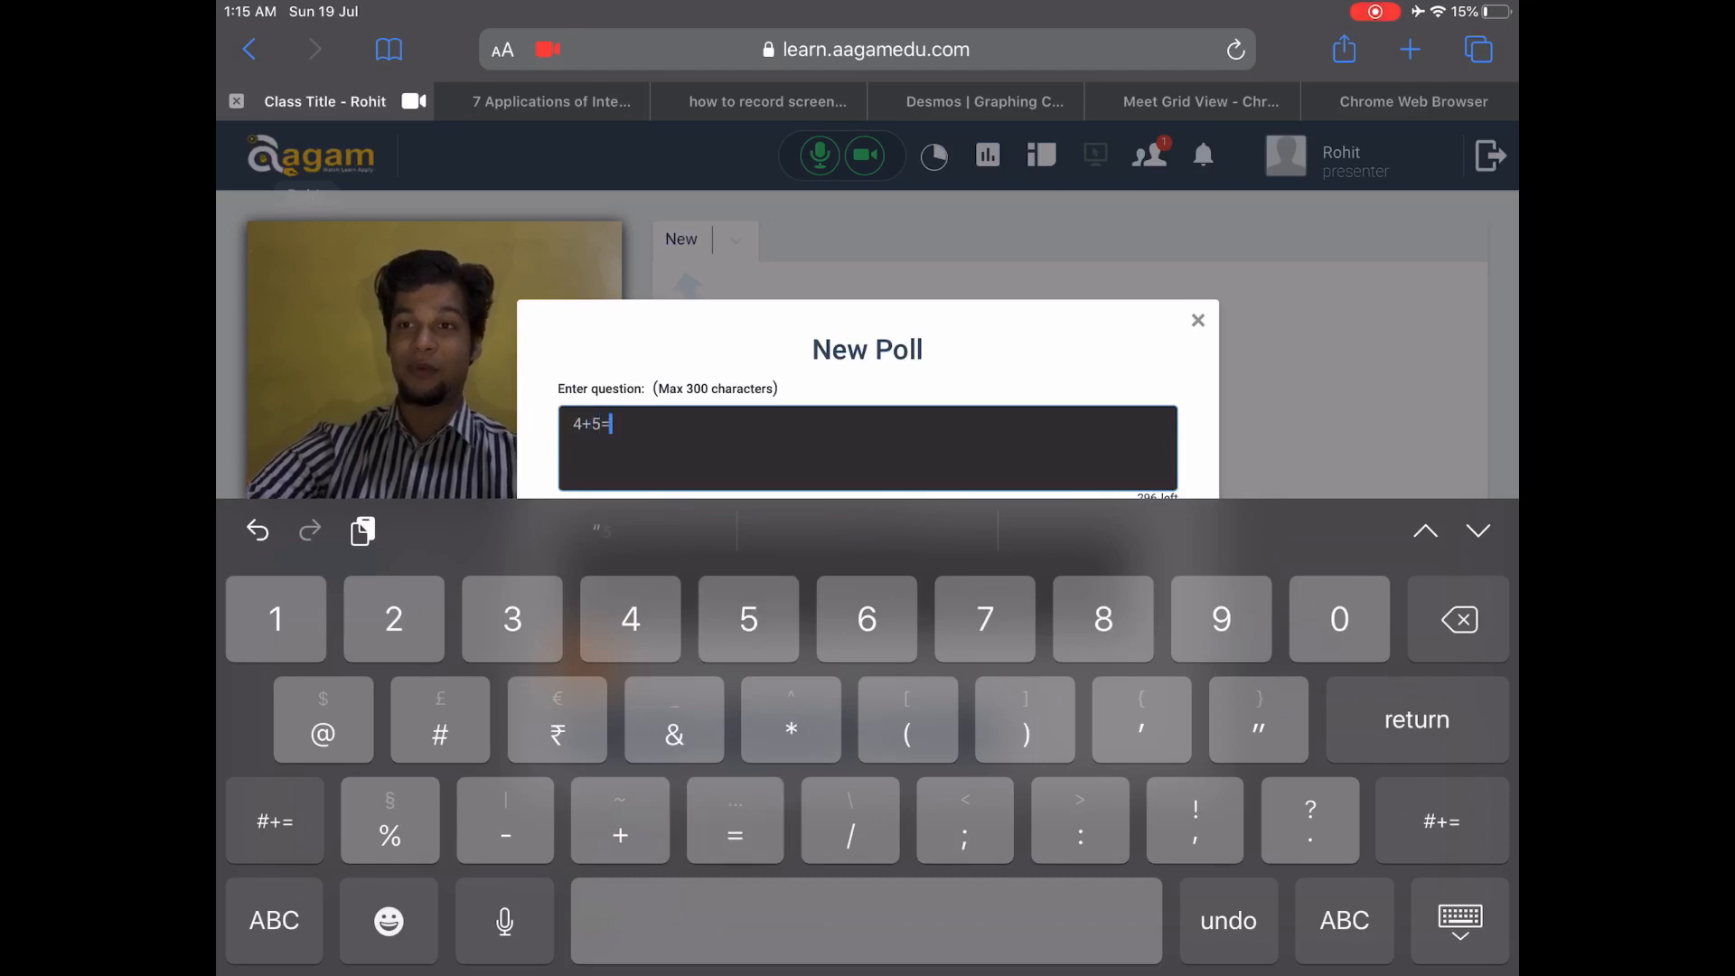
{"action": "type", "text": "?"}
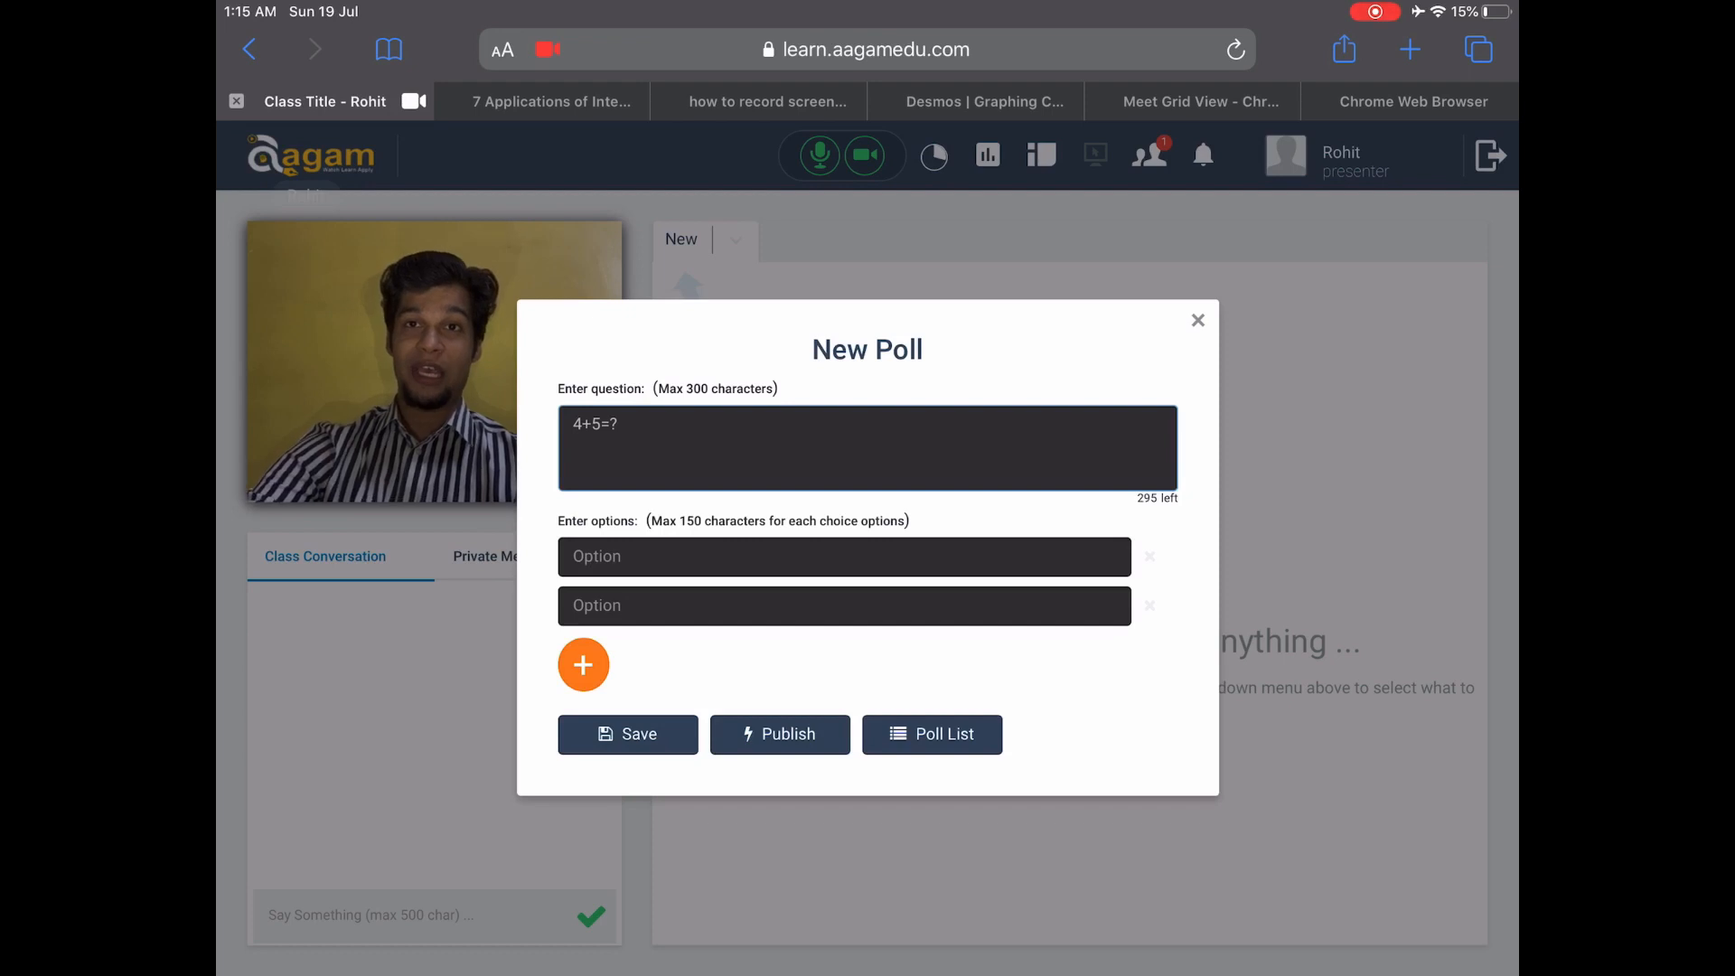
Add a third answer option and fill the options with 6, 9 and 0
{"action": "left_click", "coordinate": [583, 662]}
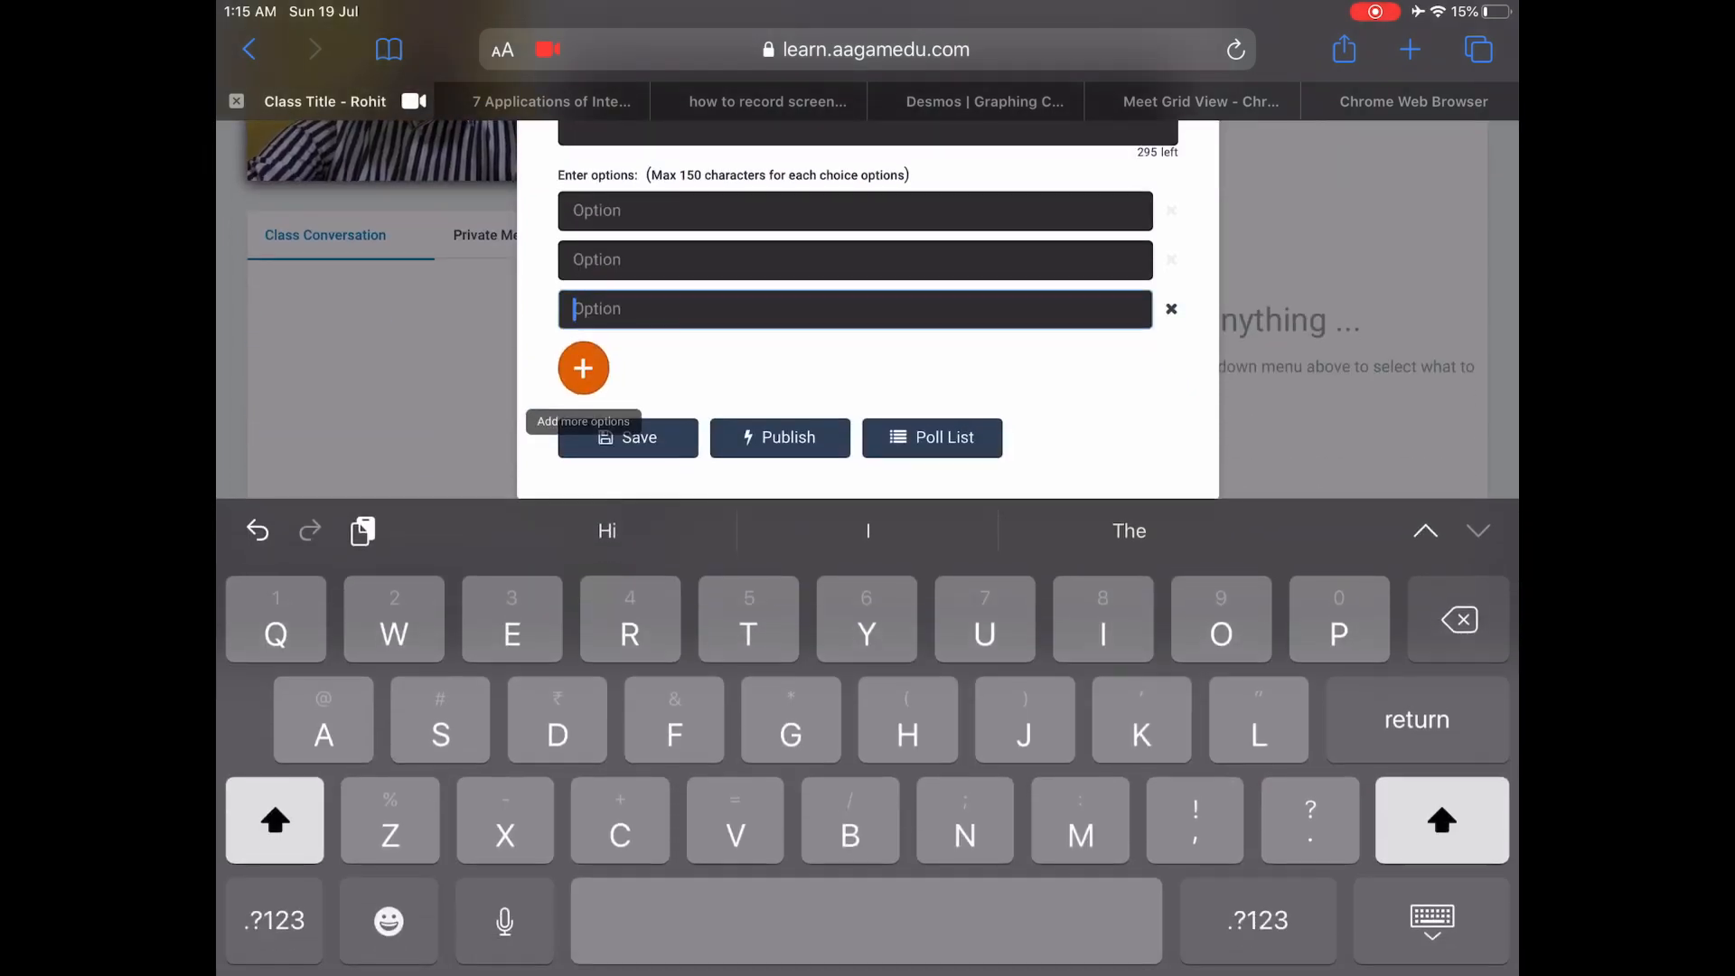
{"action": "left_click", "coordinate": [854, 210]}
{"action": "left_click", "coordinate": [276, 921]}
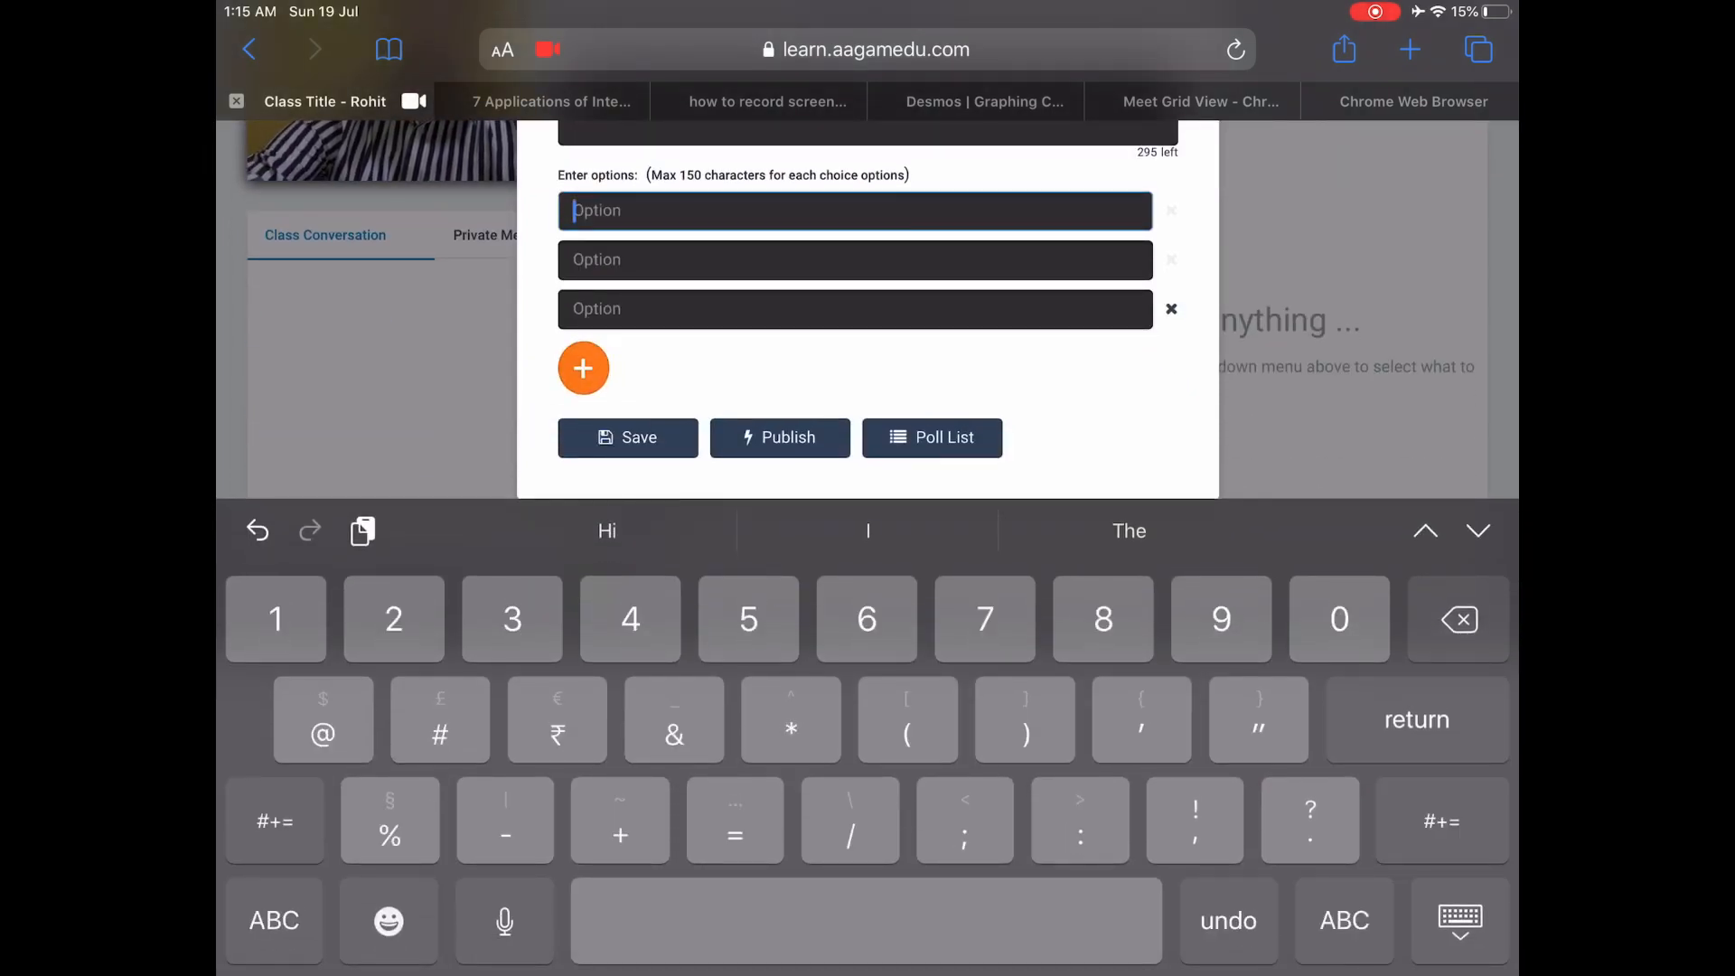
{"action": "left_click", "coordinate": [867, 620]}
{"action": "type", "text": "6"}
{"action": "left_click", "coordinate": [854, 260]}
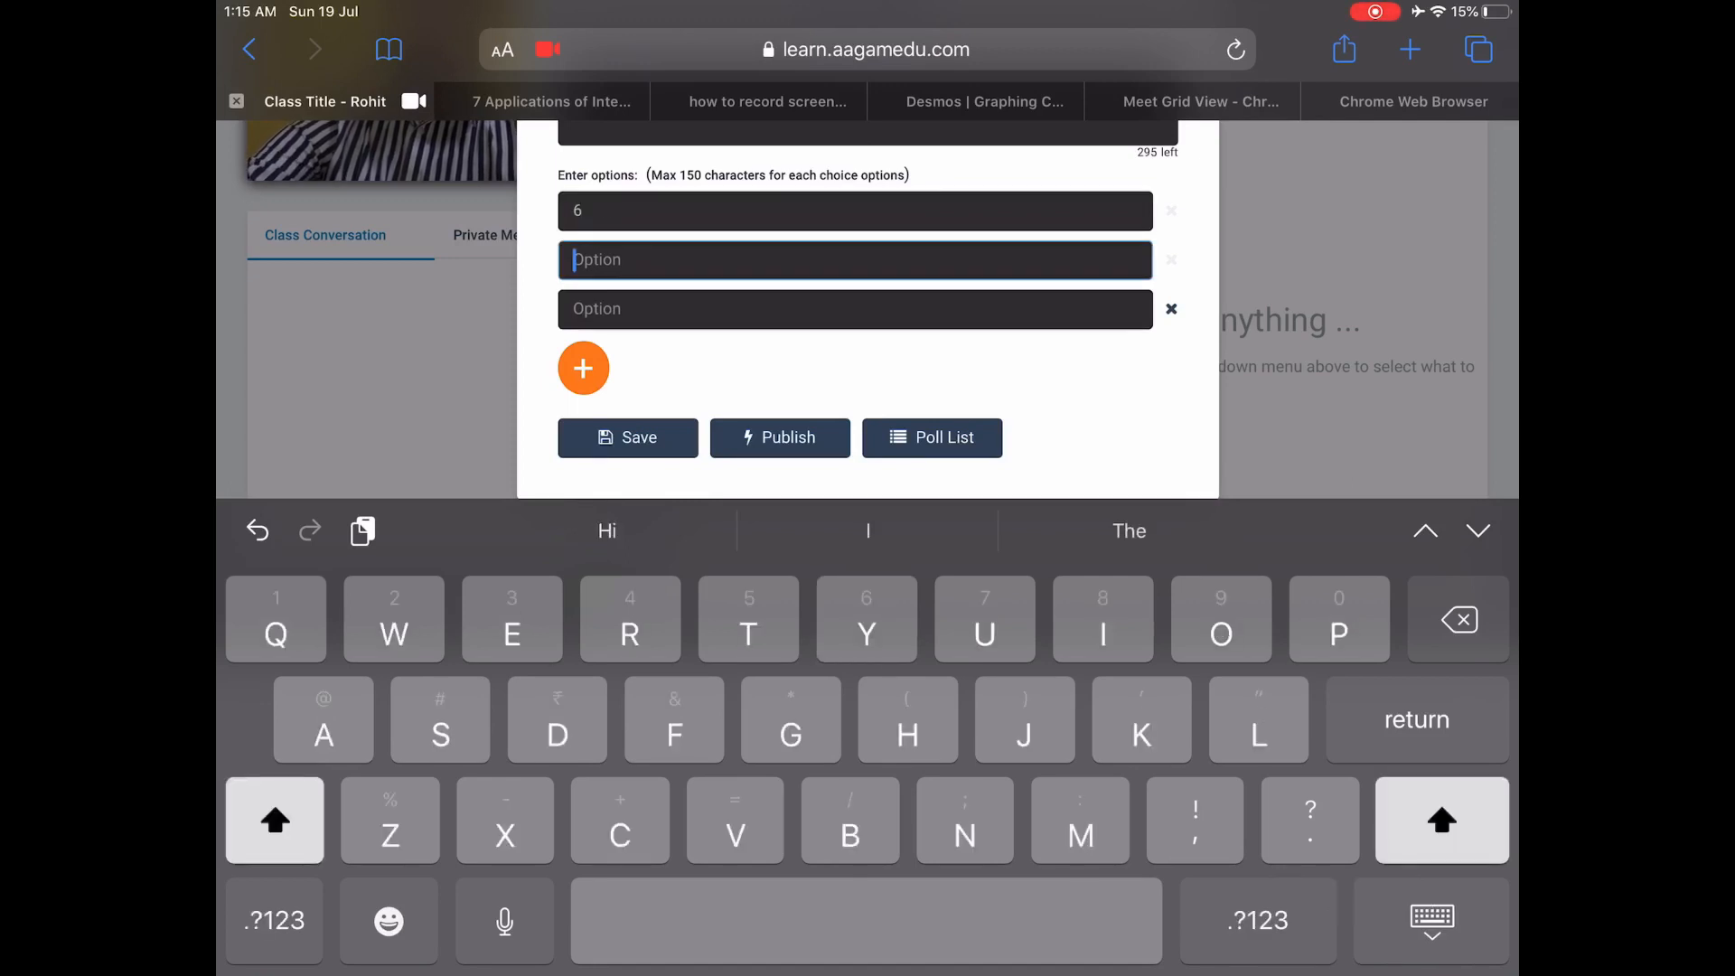
{"action": "type", "text": "9"}
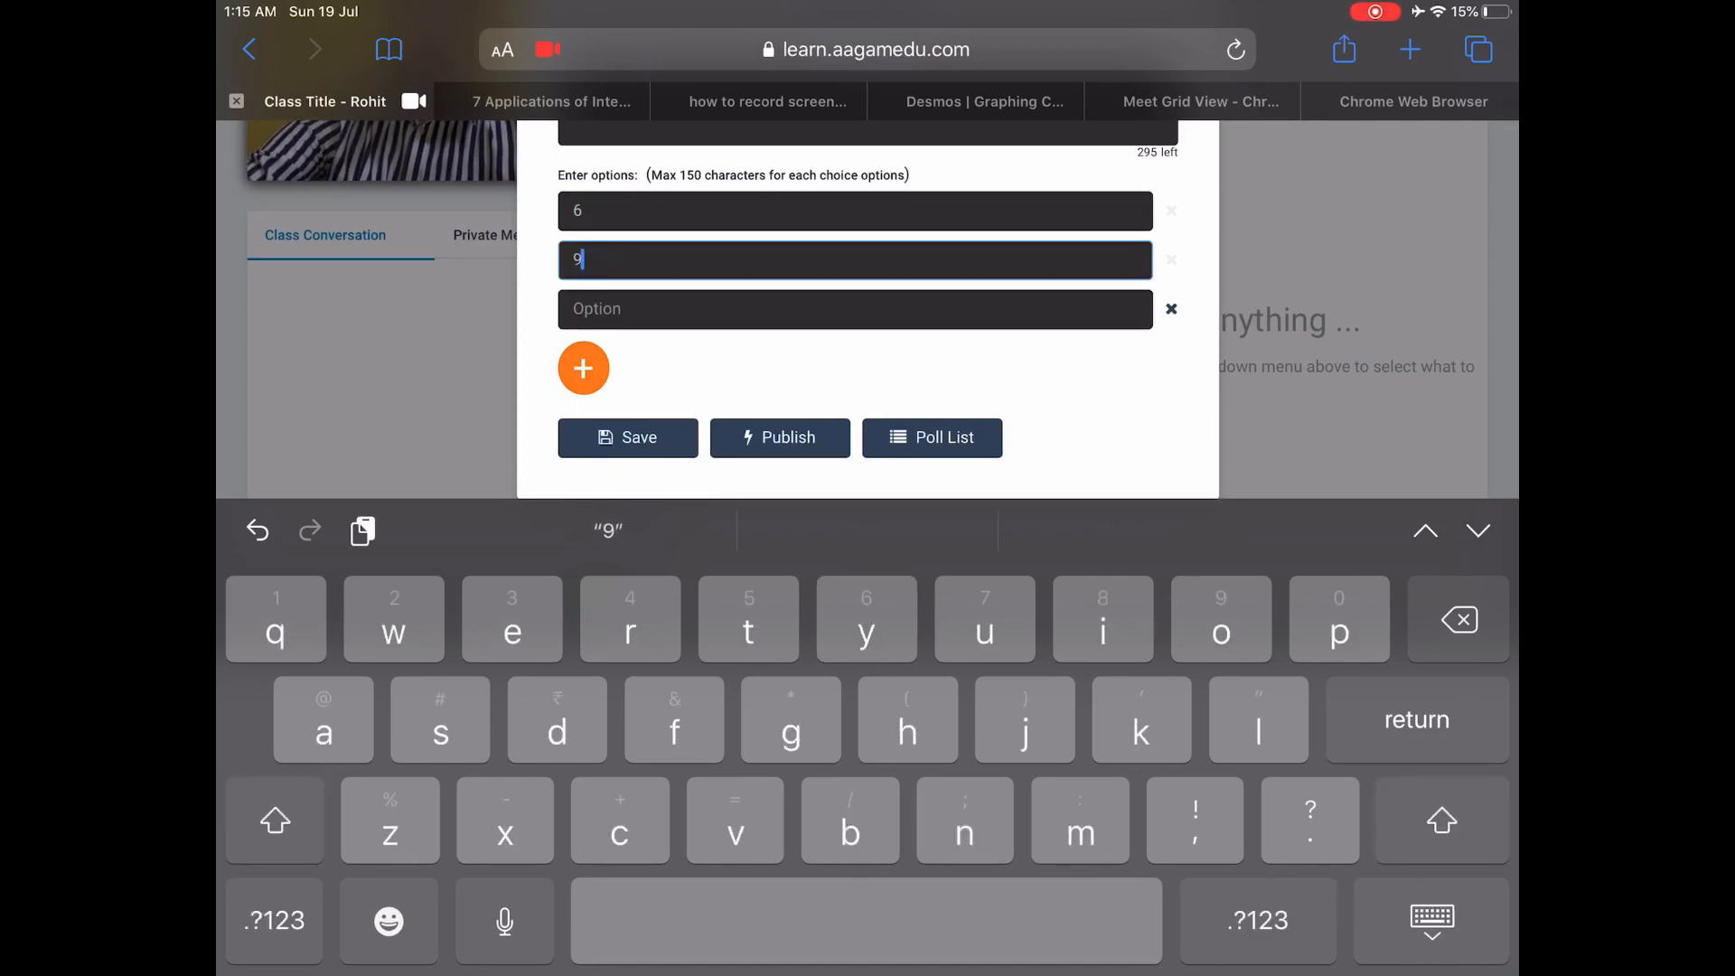
{"action": "left_click", "coordinate": [853, 309]}
{"action": "type", "text": "0"}
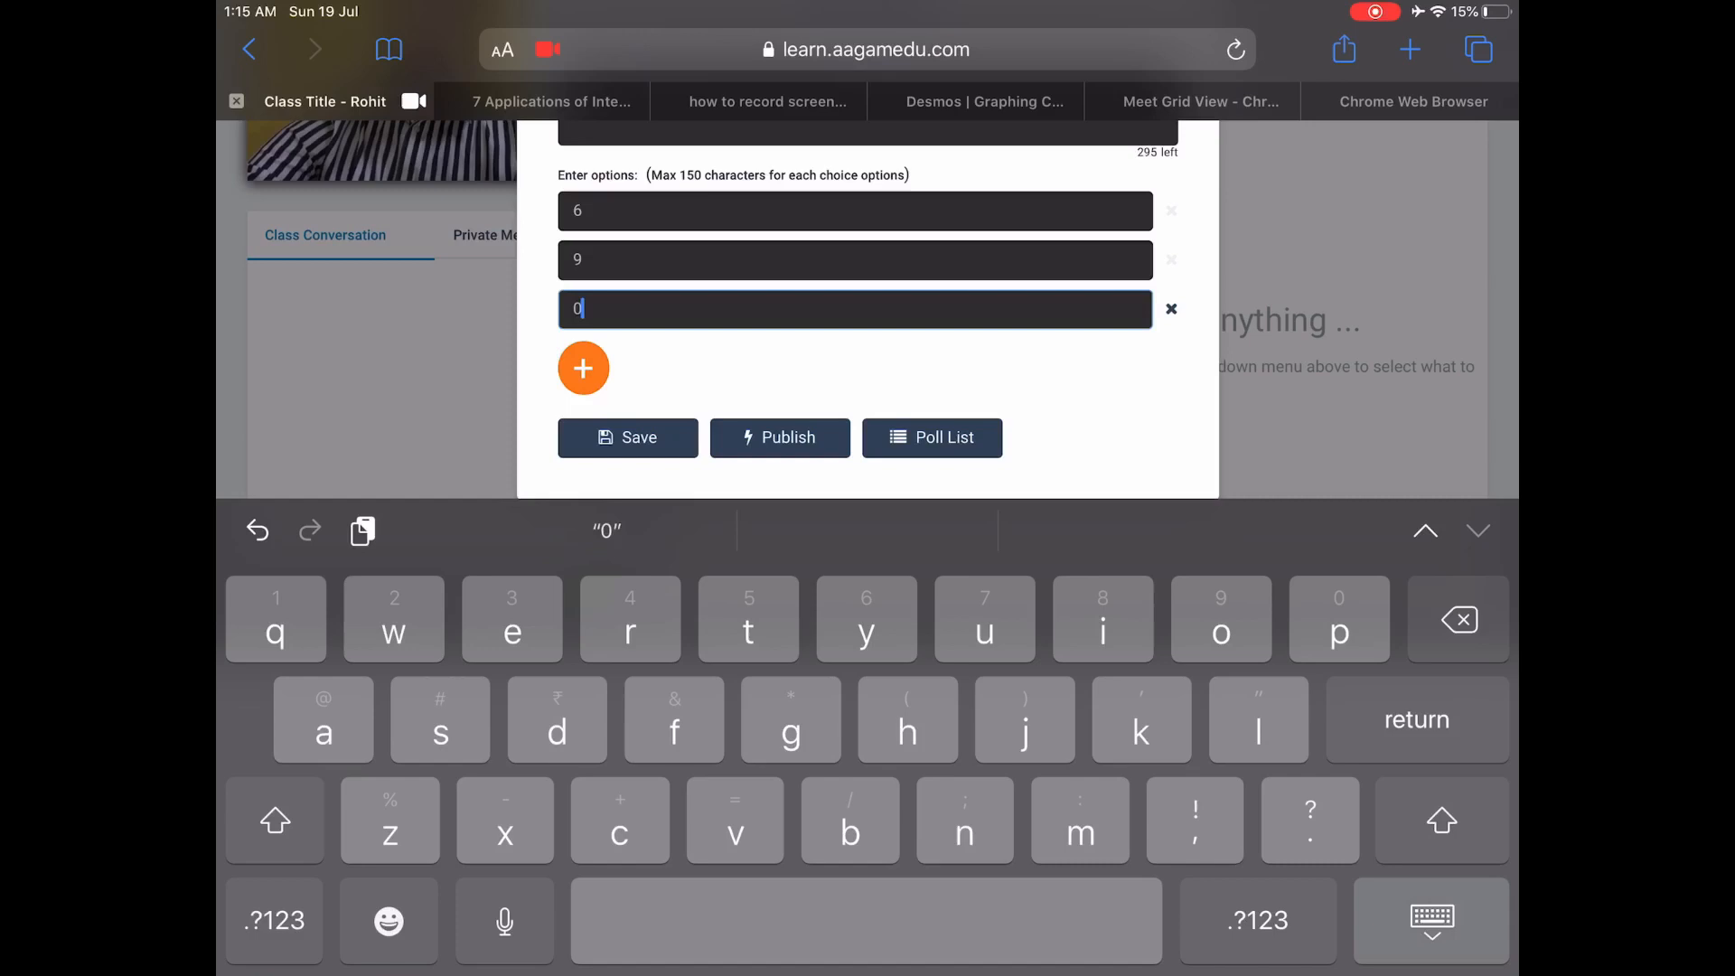
Save the new poll and return to the list of saved polls
{"action": "left_click", "coordinate": [1431, 921]}
{"action": "left_click", "coordinate": [627, 757]}
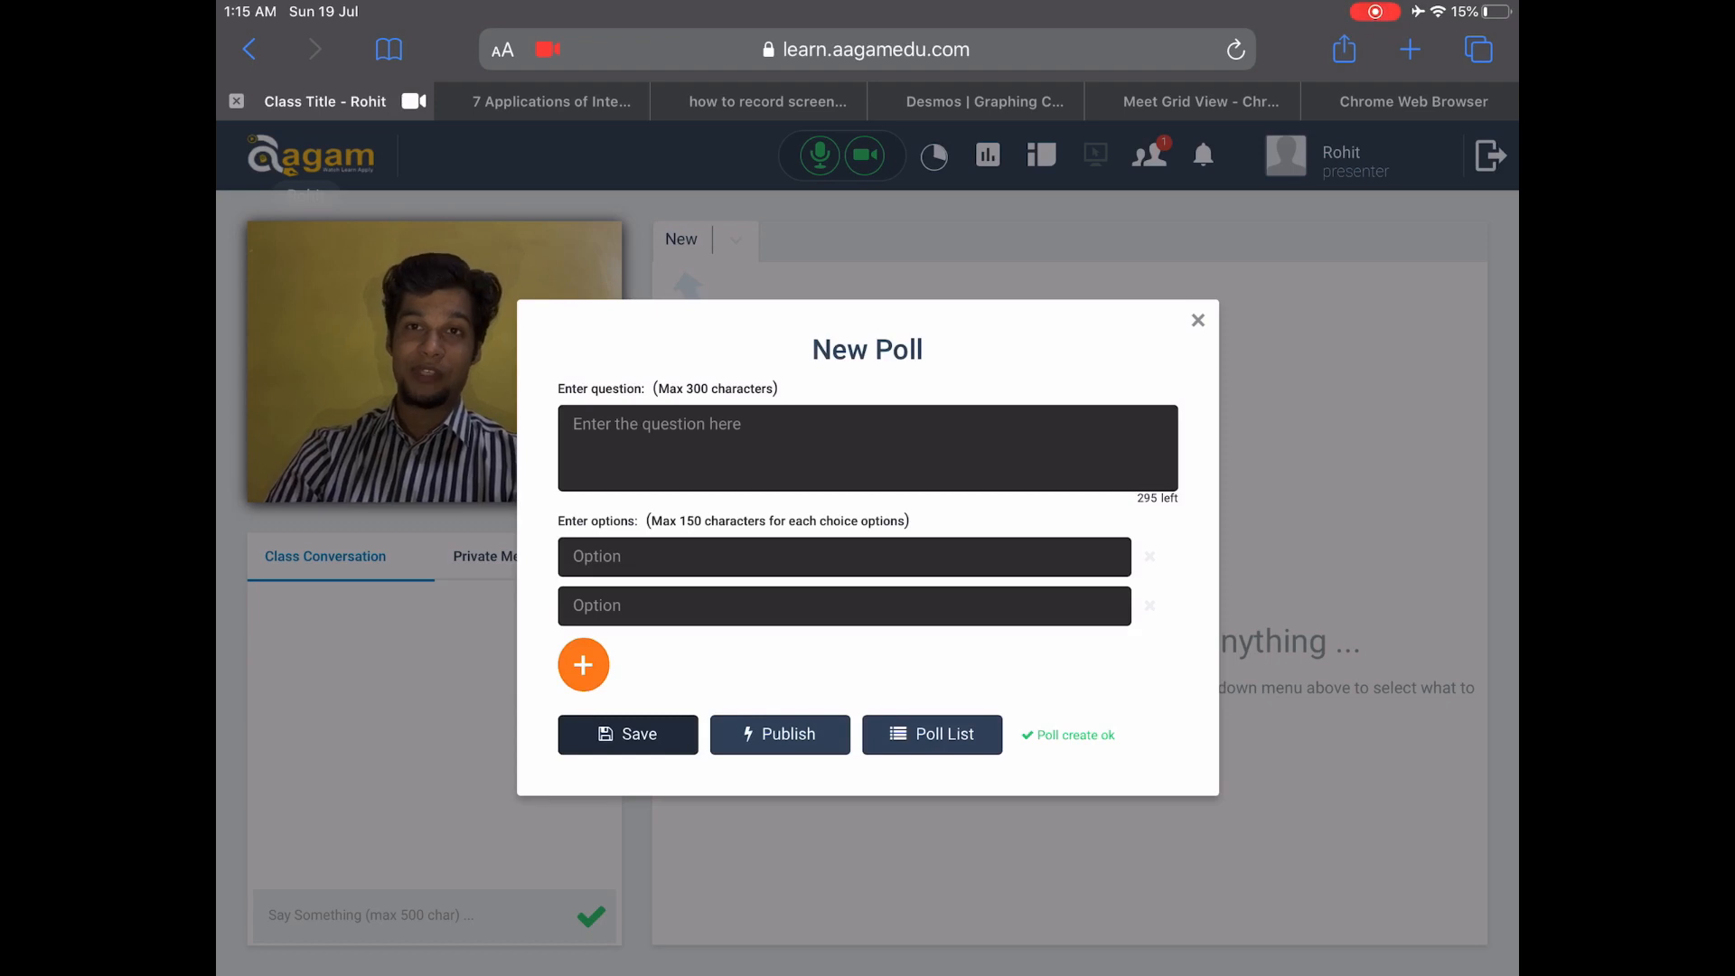
{"action": "left_click", "coordinate": [932, 733]}
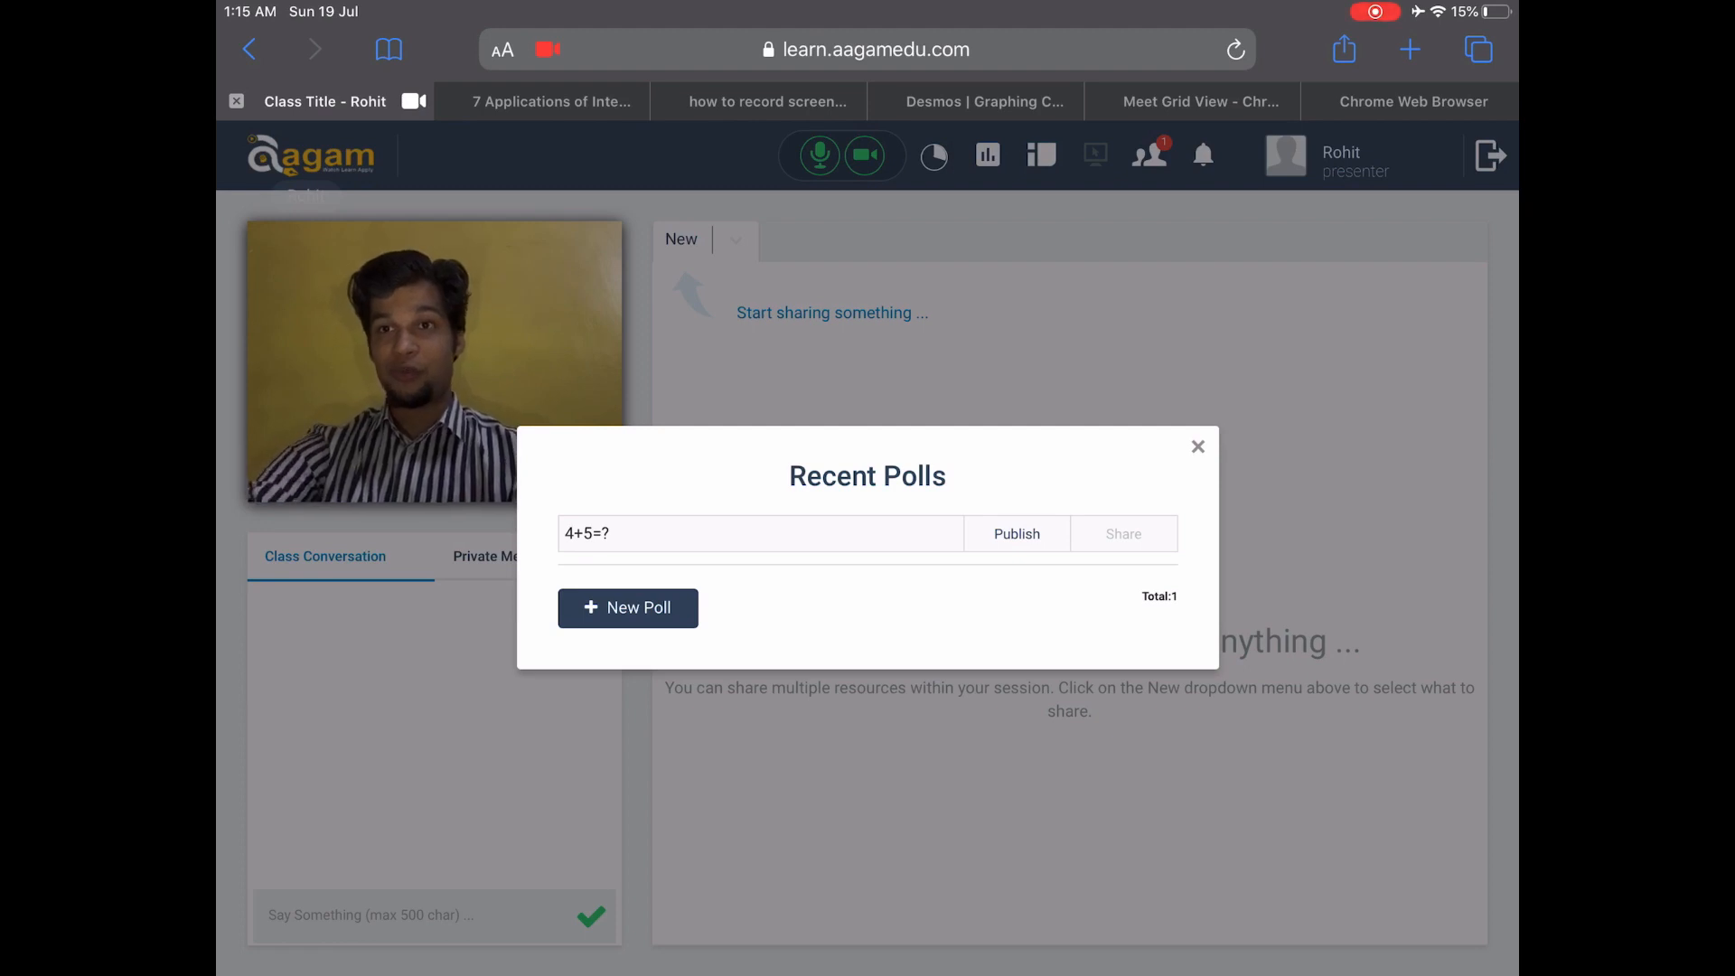
Publish the 4+5=? poll, view results as list and pie chart, then close them
{"action": "left_click", "coordinate": [1016, 533]}
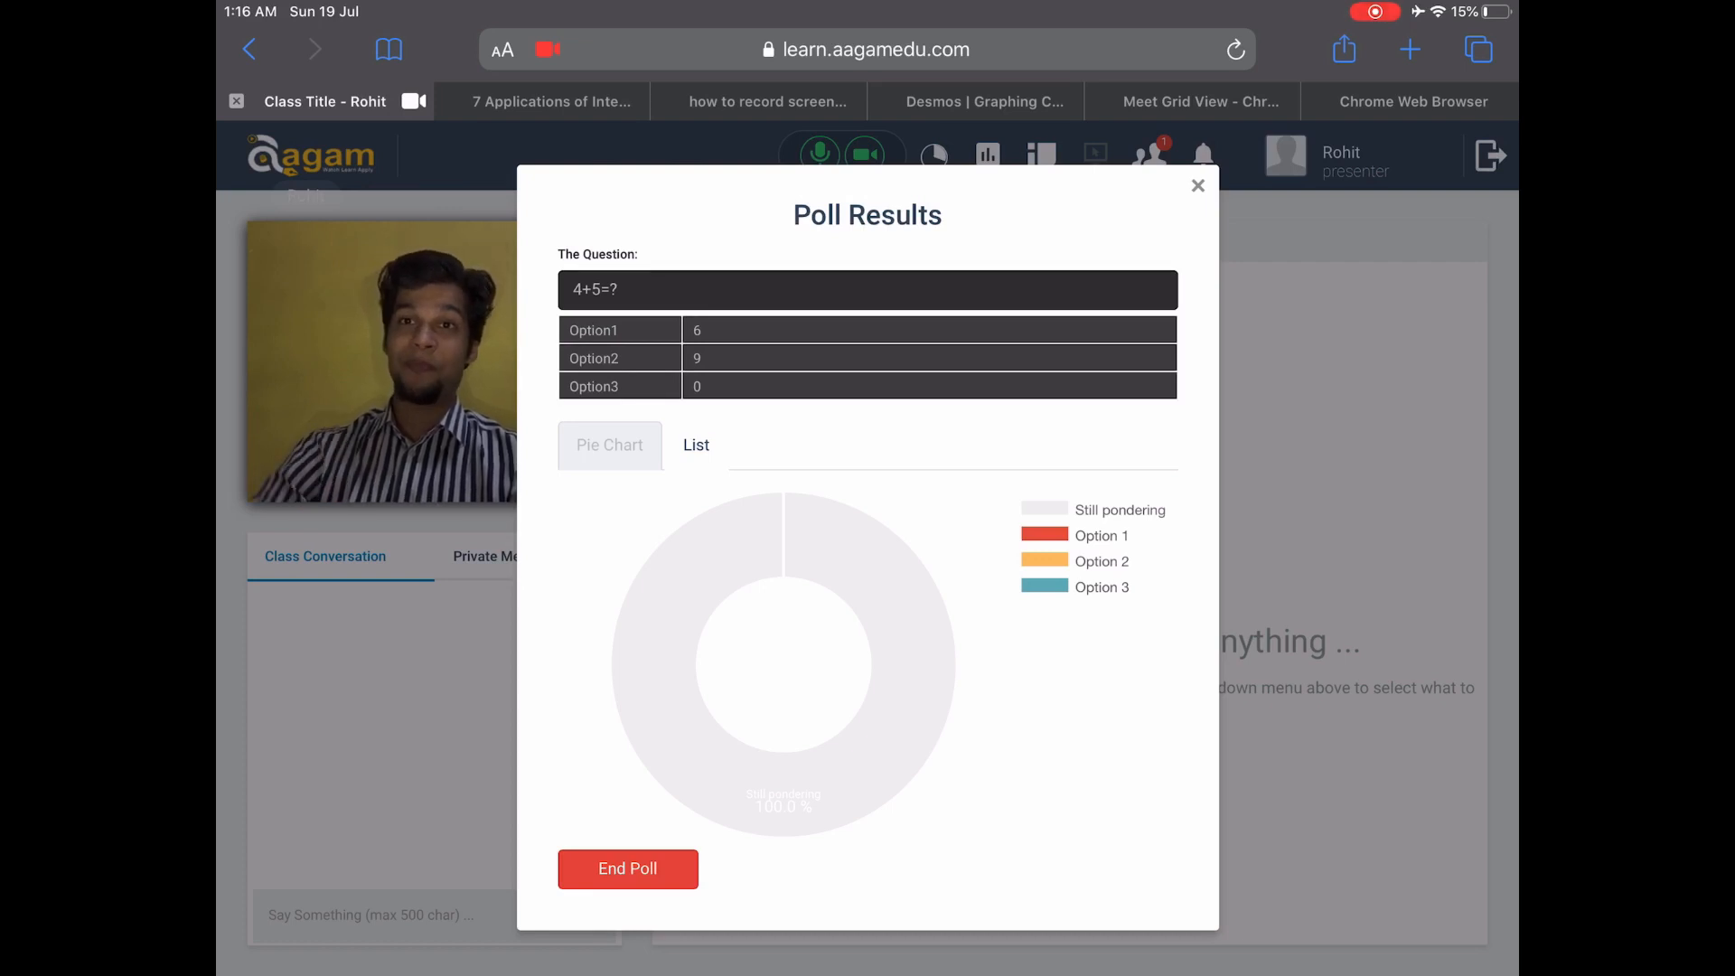
{"action": "left_click", "coordinate": [695, 445]}
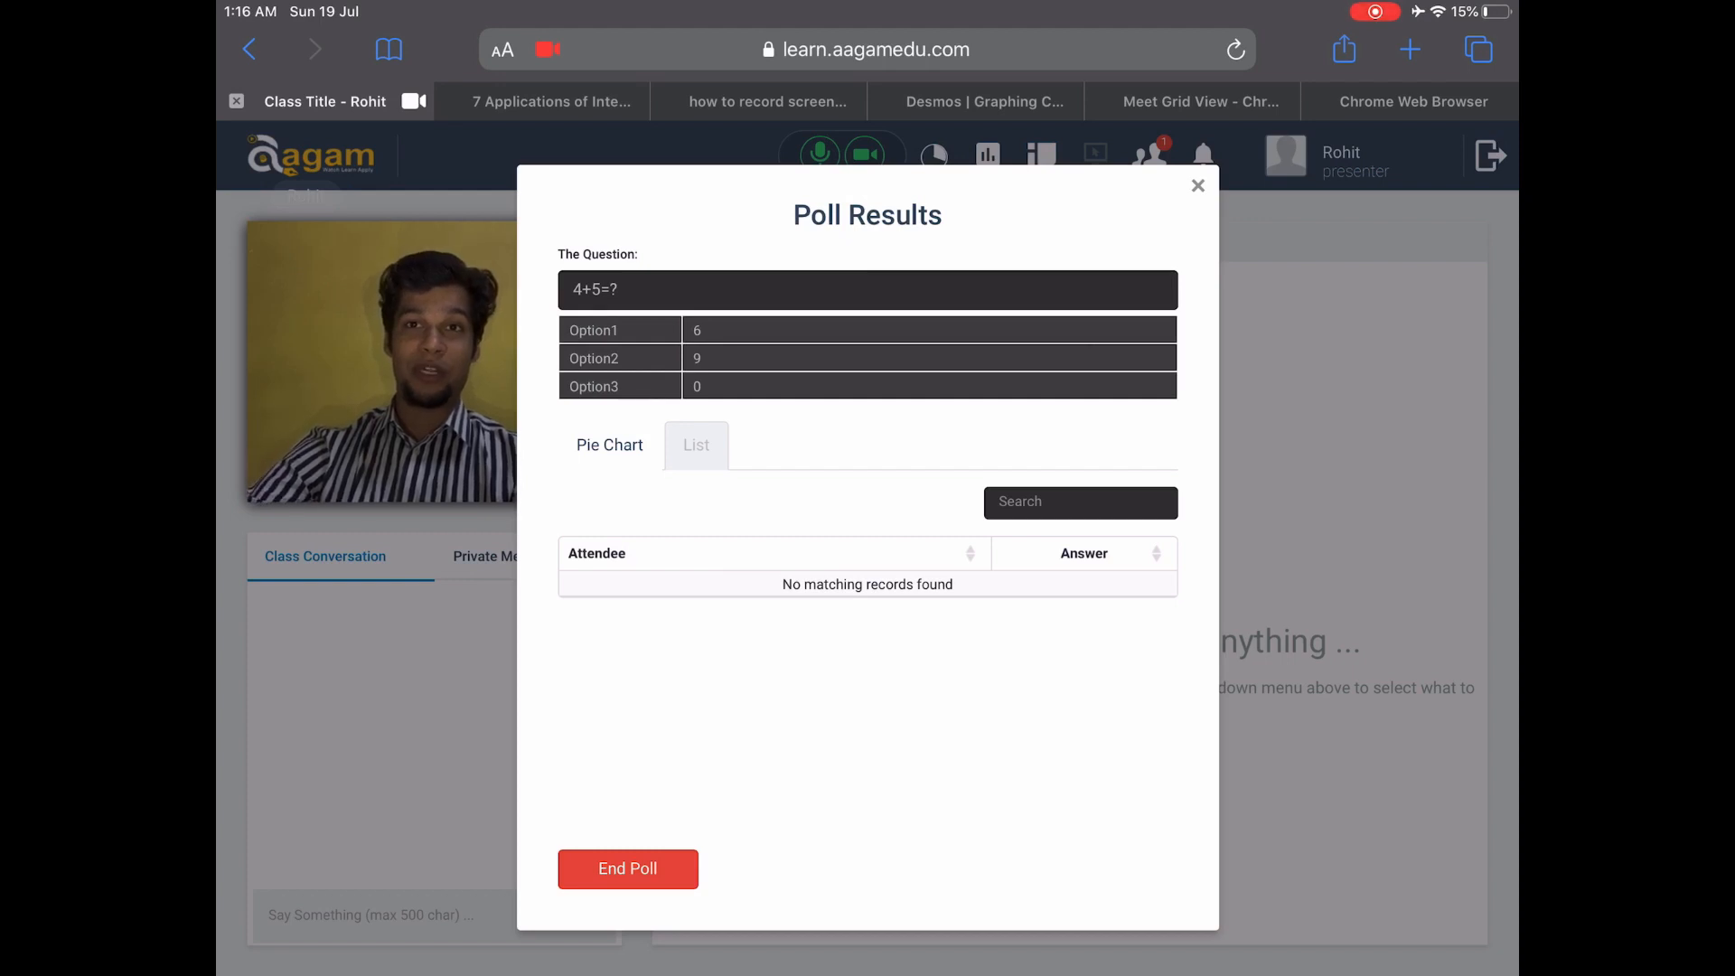
{"action": "left_click", "coordinate": [609, 445]}
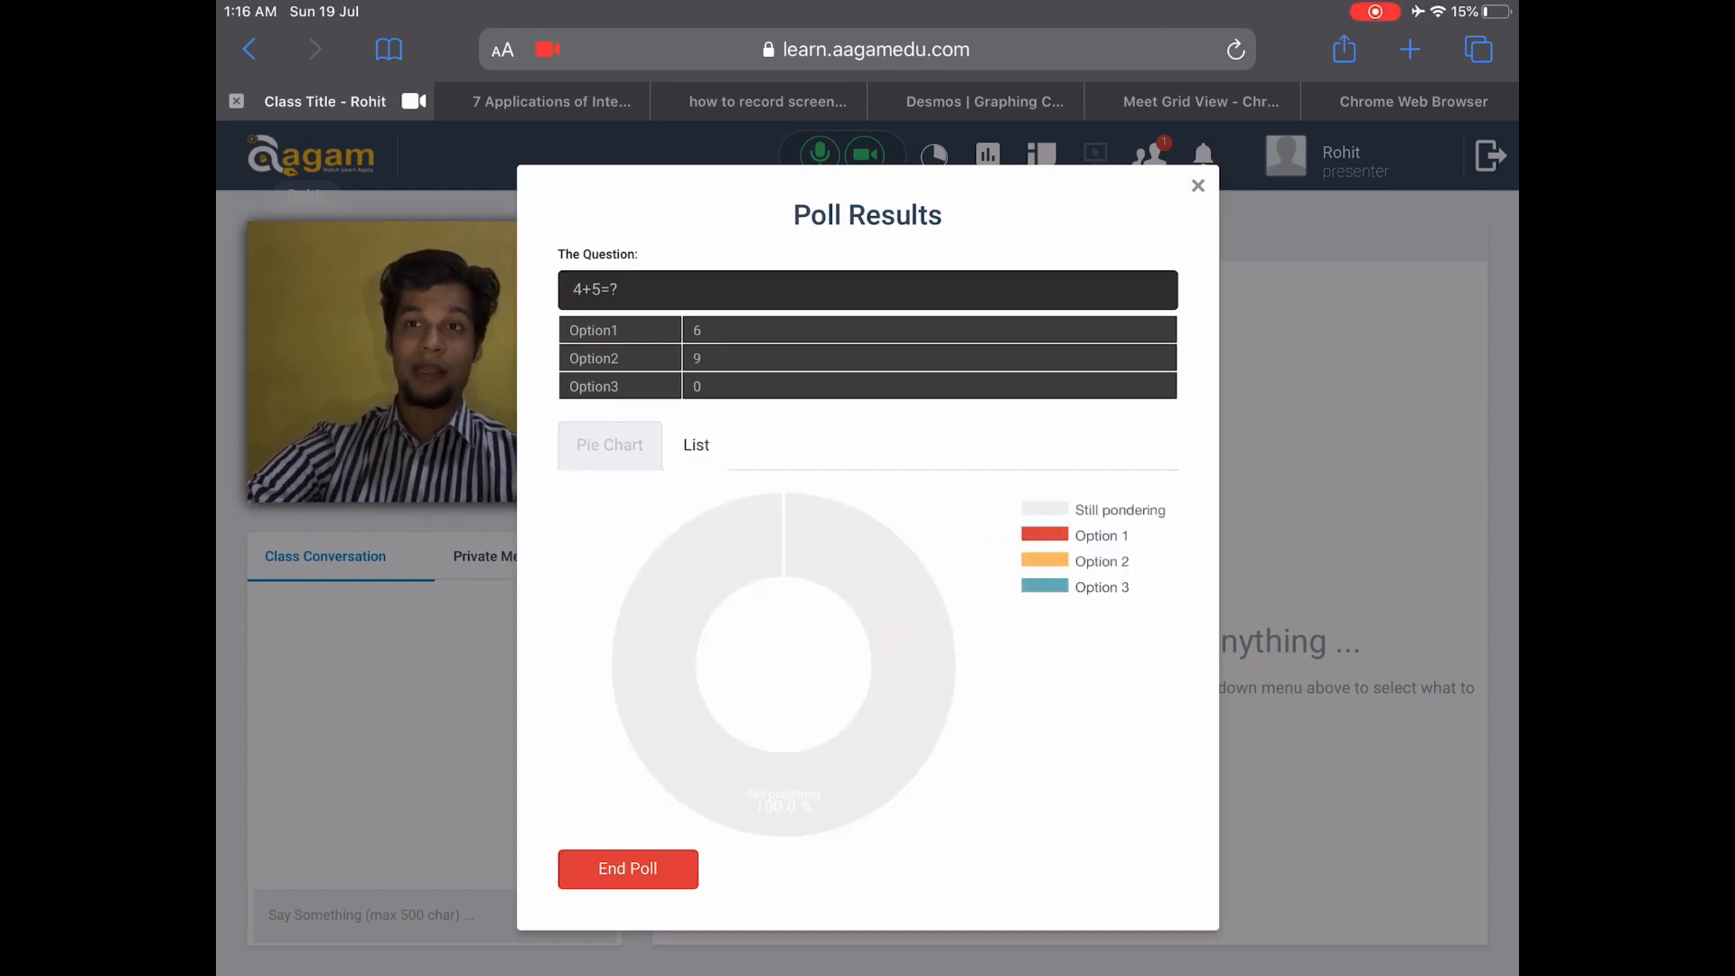
{"action": "mouse_move", "coordinate": [791, 796]}
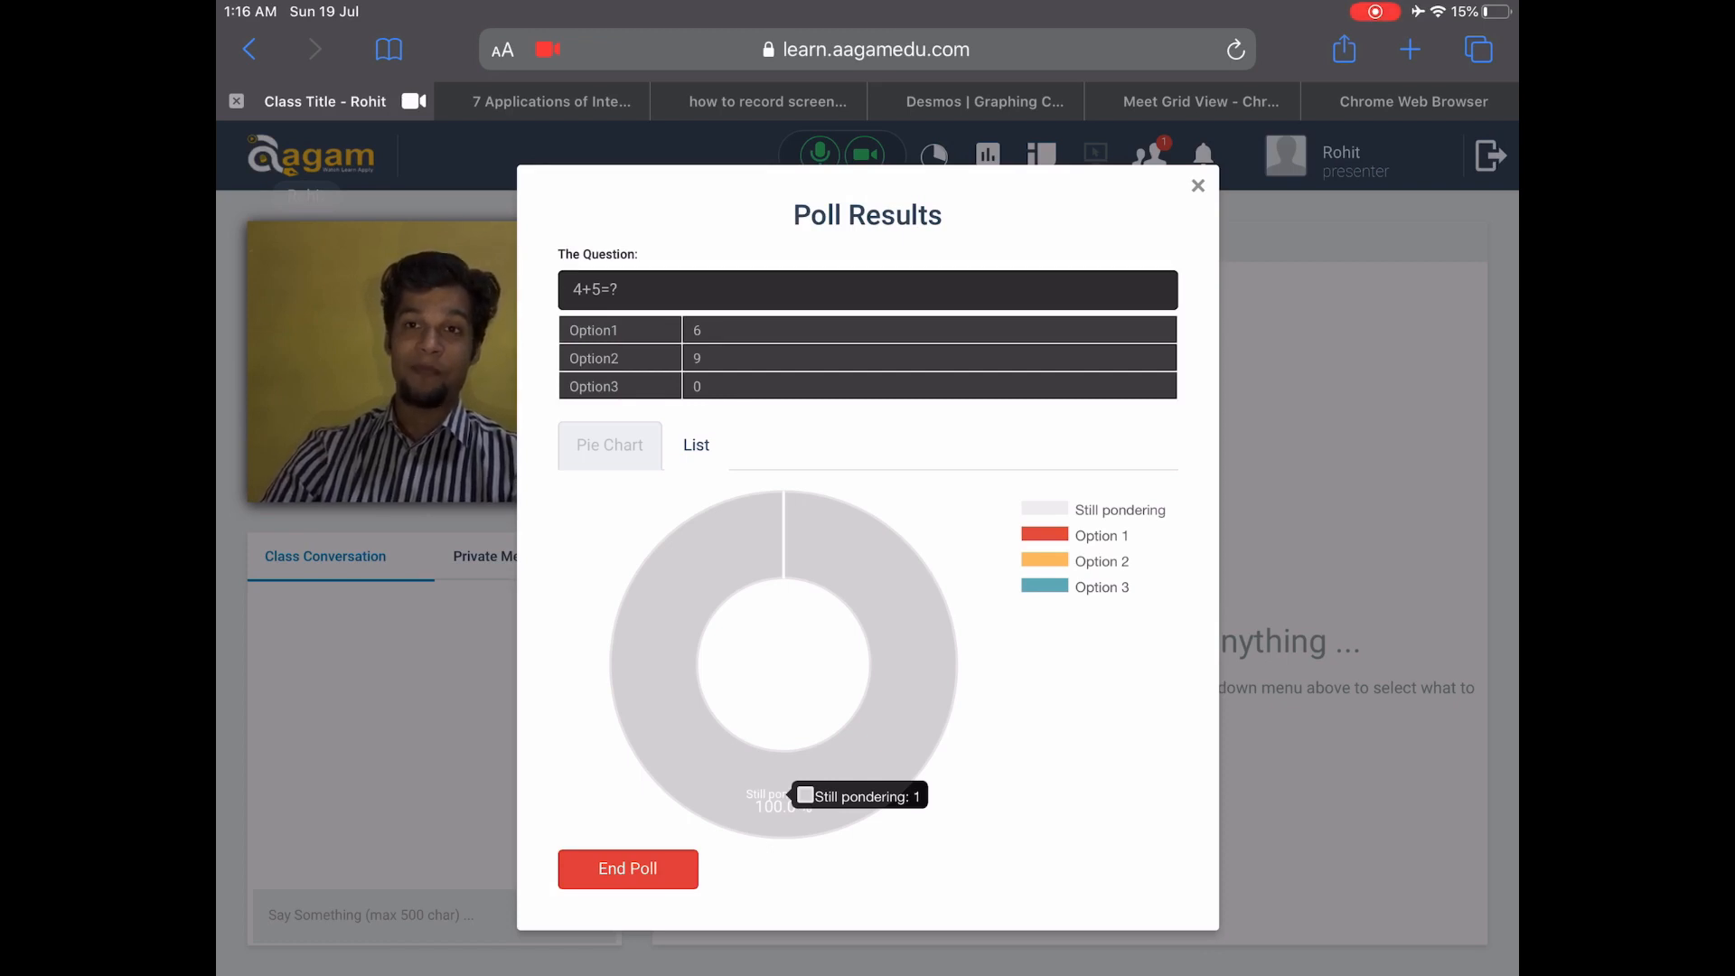
{"action": "left_click", "coordinate": [1197, 185]}
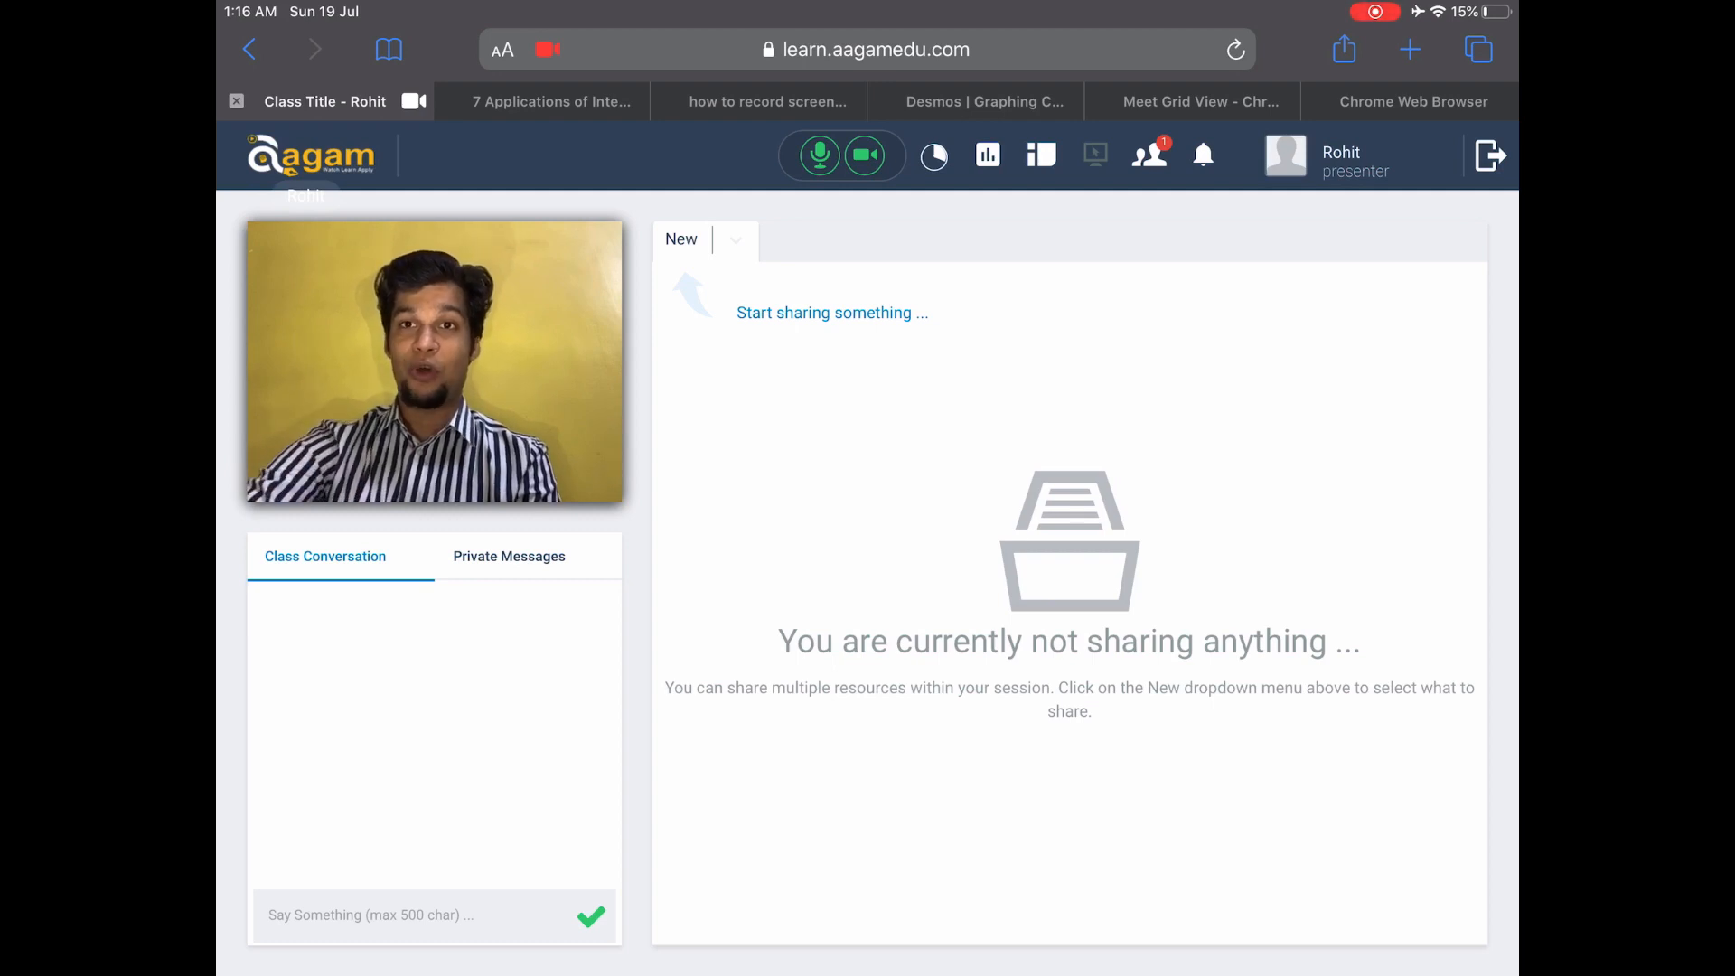
{"action": "left_click", "coordinate": [509, 556]}
{"action": "left_click", "coordinate": [434, 616]}
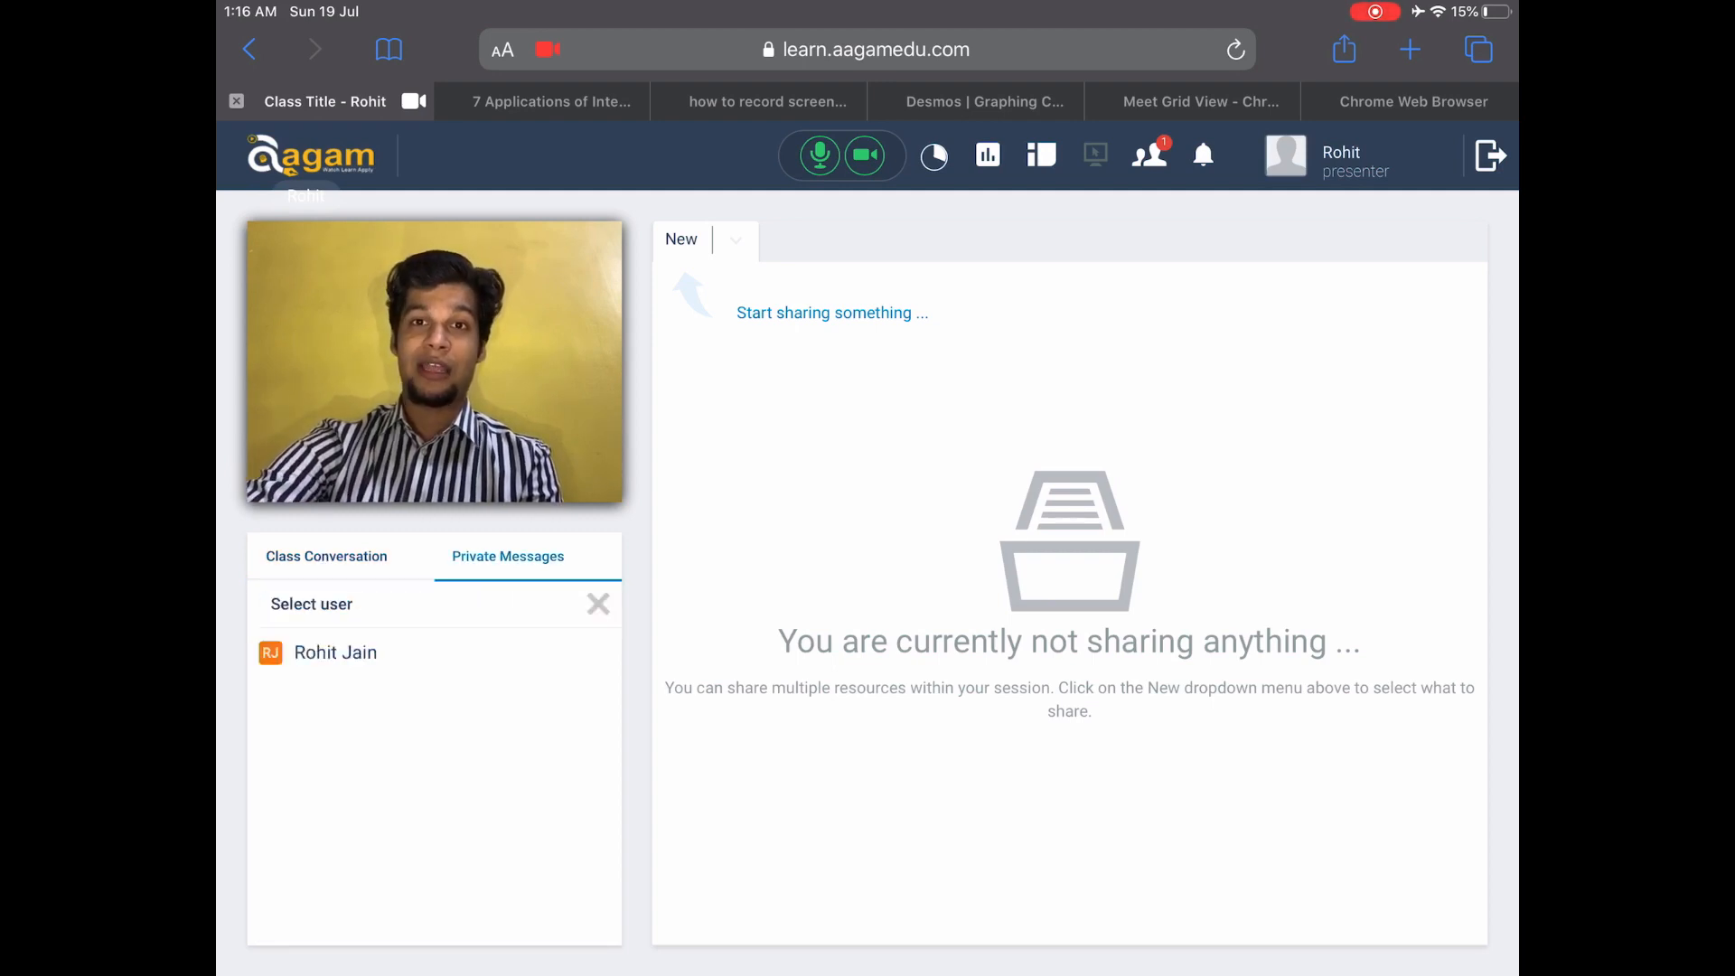
{"action": "left_click", "coordinate": [326, 651]}
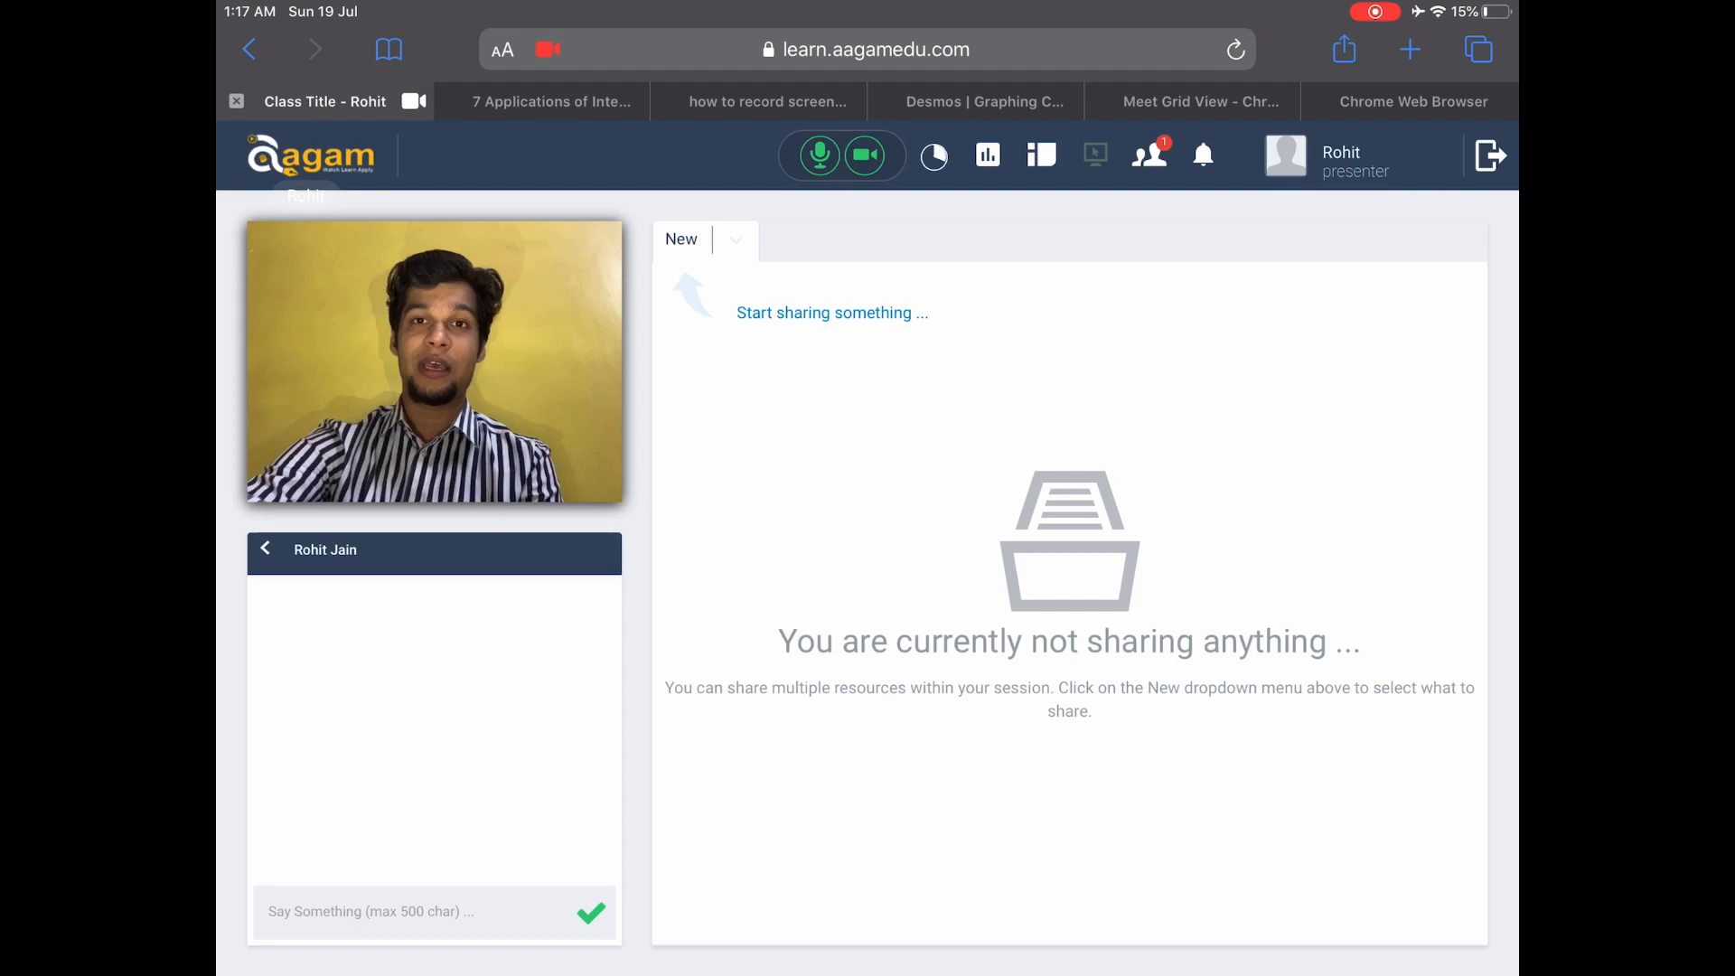
{"action": "left_click", "coordinate": [265, 549]}
{"action": "left_click", "coordinate": [325, 555]}
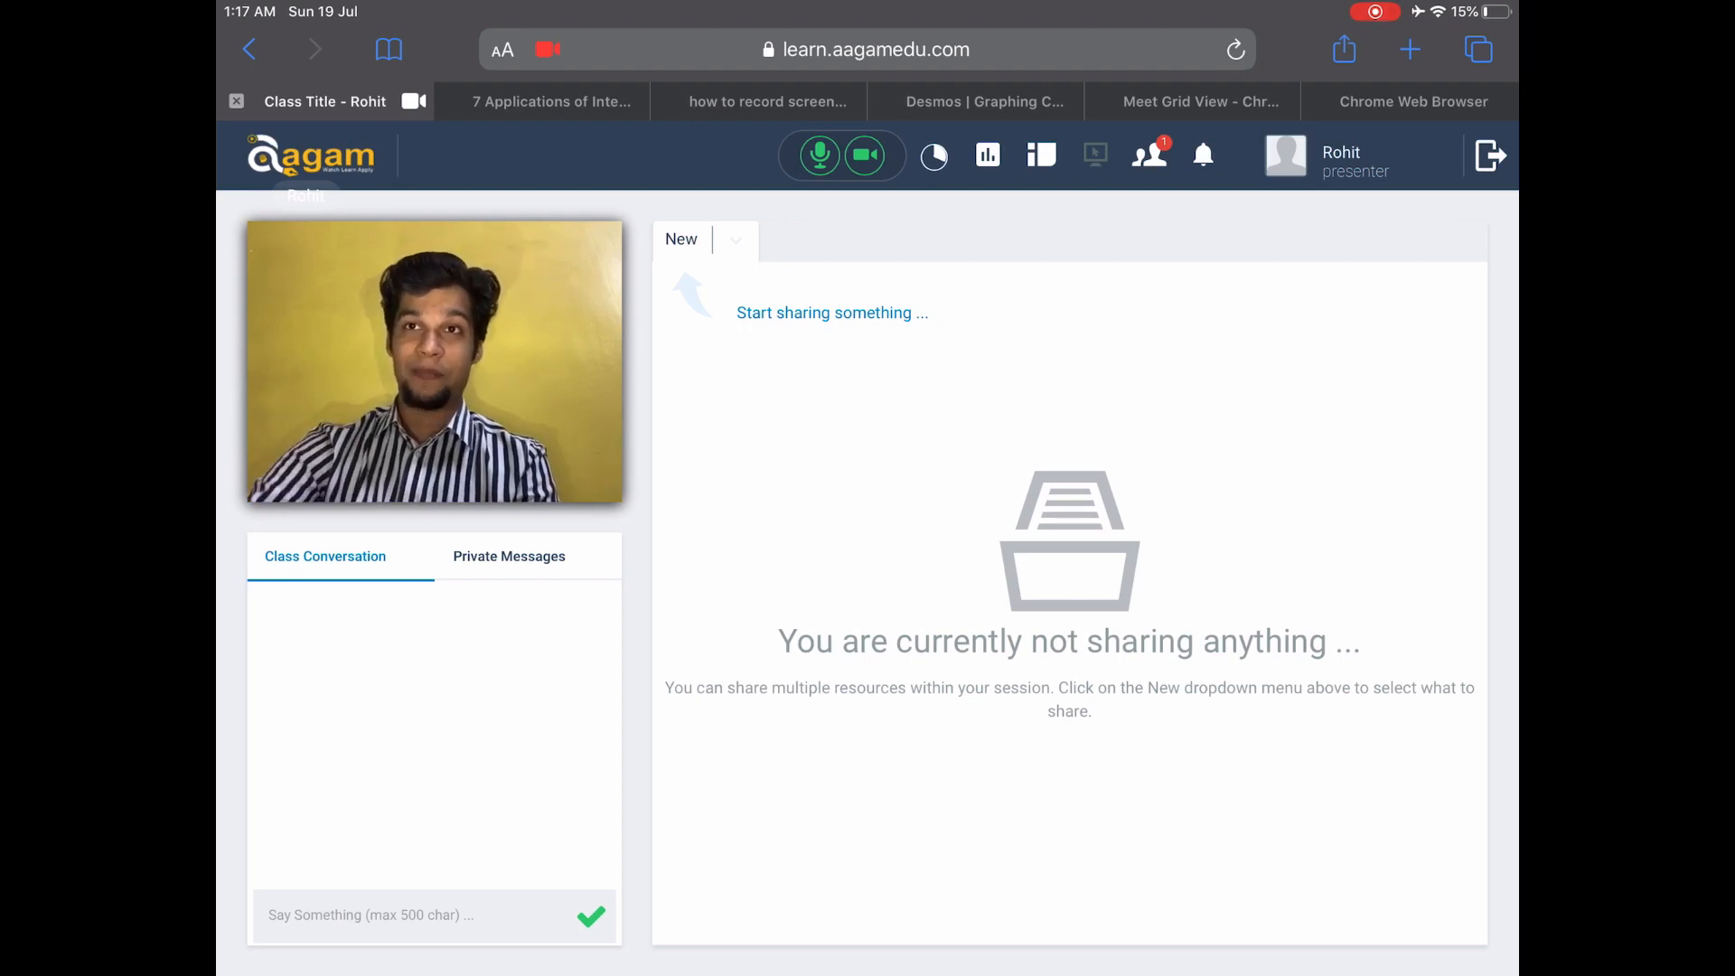
{"action": "left_click", "coordinate": [734, 240]}
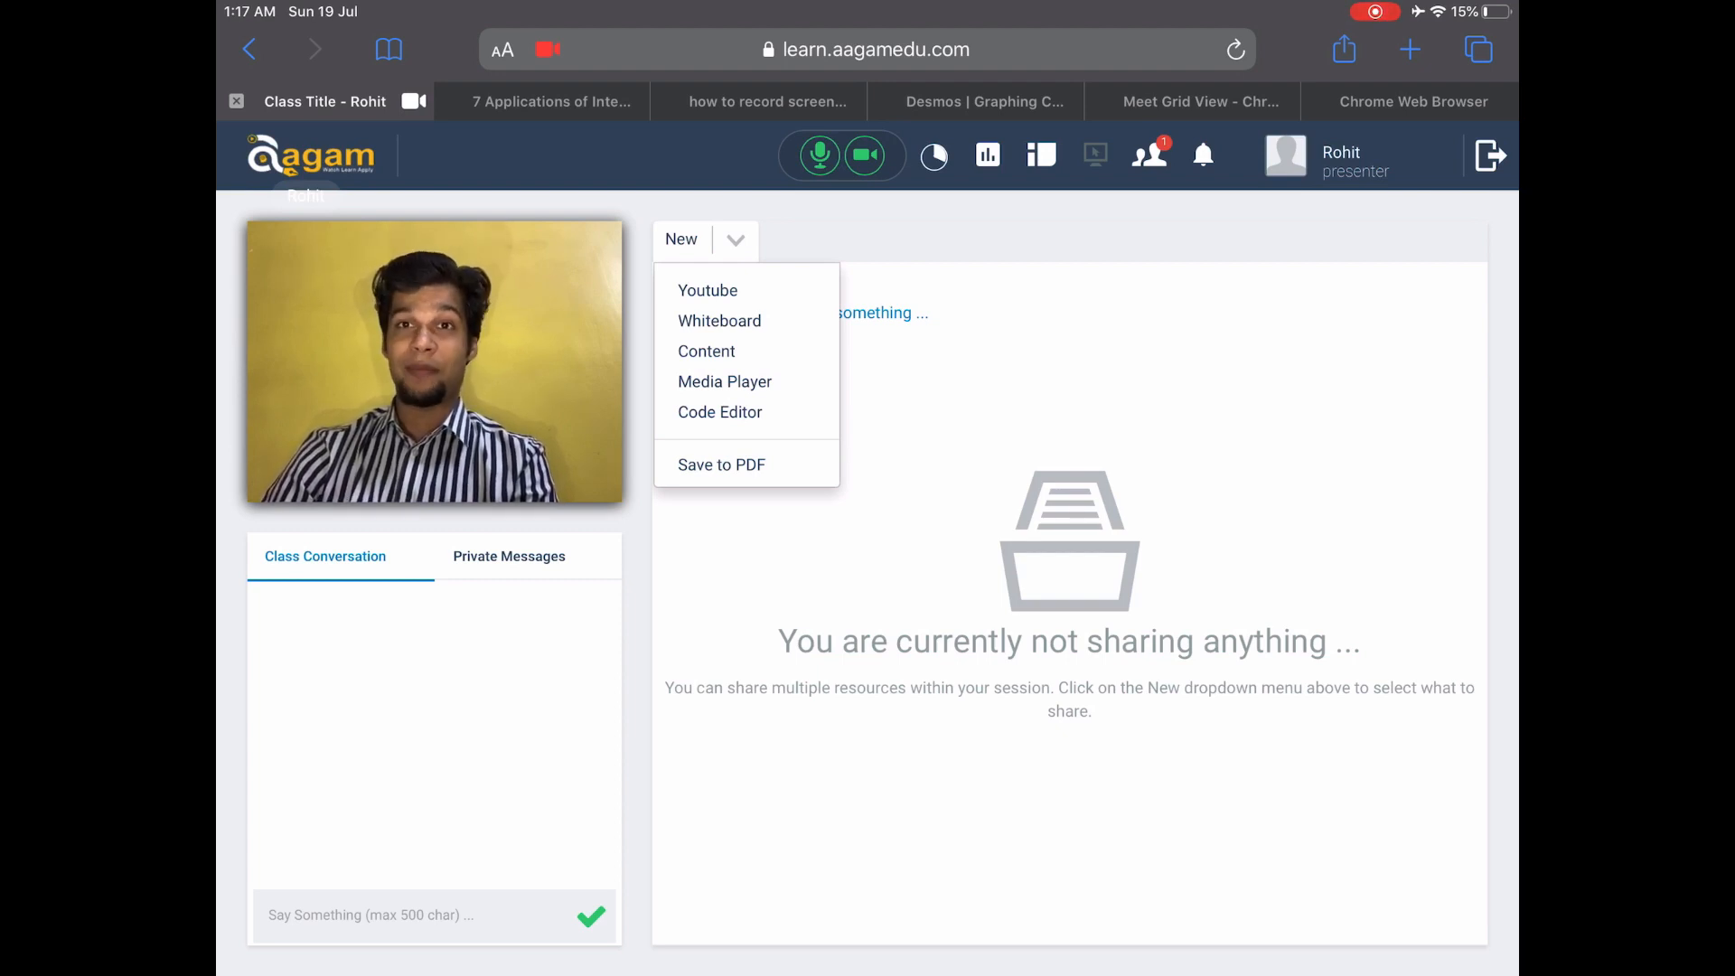
Dismiss the sharing list and switch to the layout with the presenter video full-screen
{"action": "left_click", "coordinate": [735, 239]}
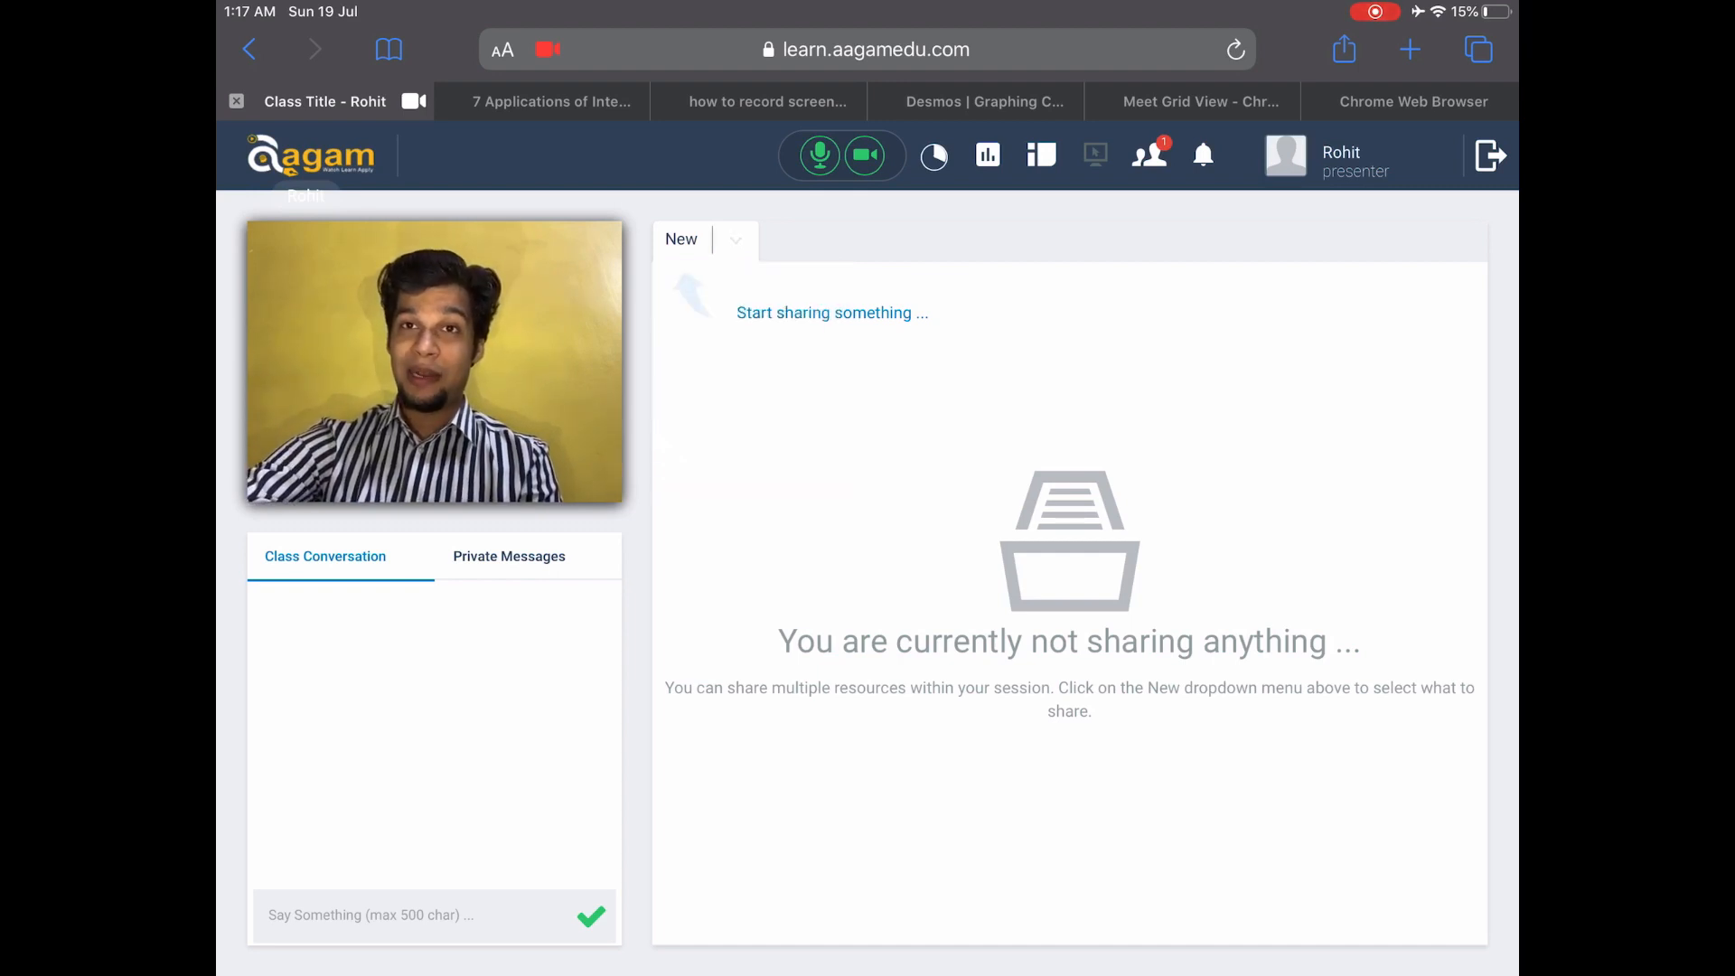
{"action": "left_click", "coordinate": [1041, 154]}
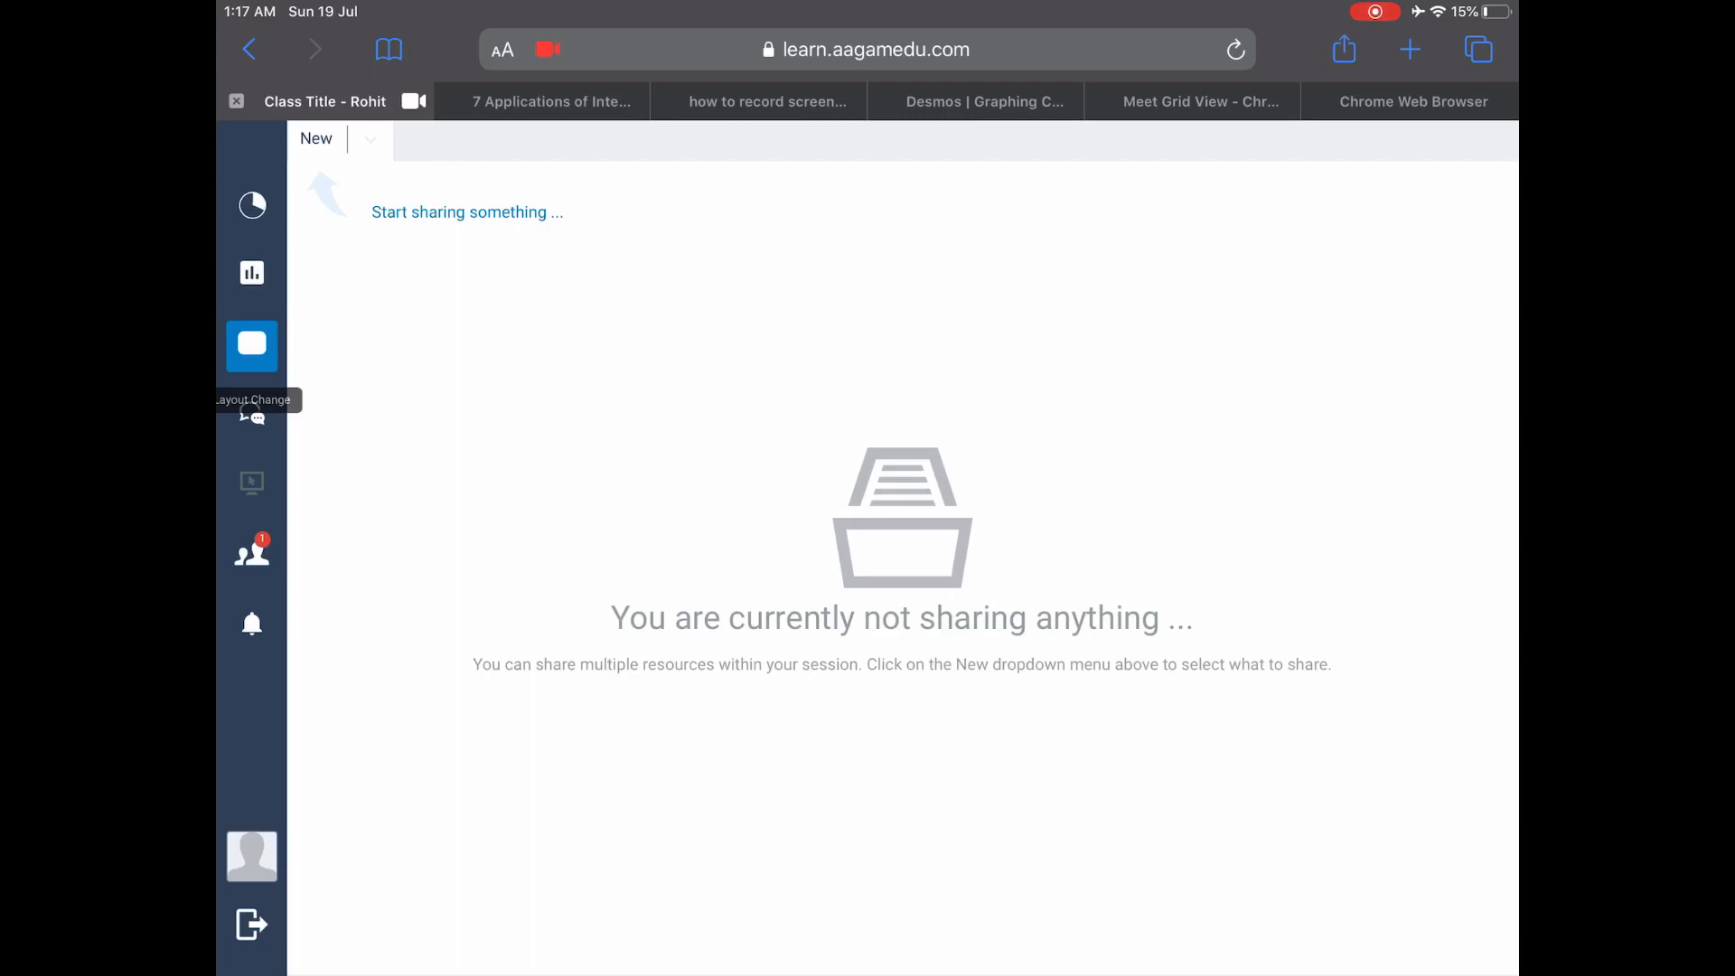
{"action": "left_click", "coordinate": [251, 414]}
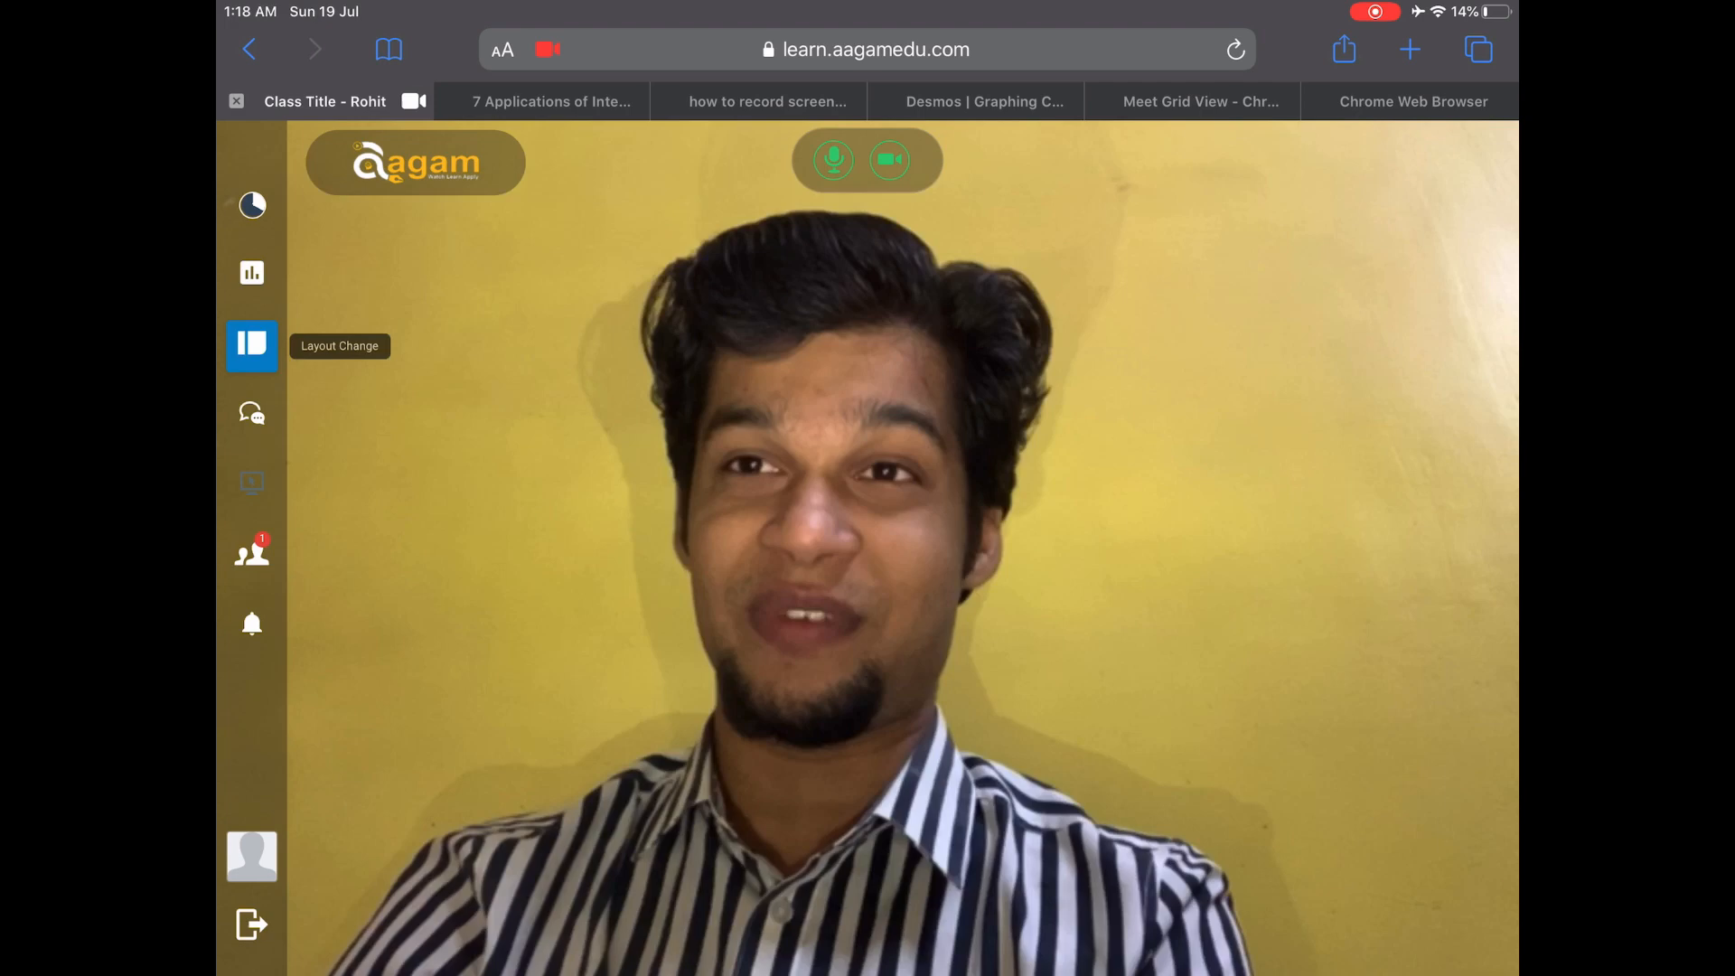
Cycle through the small video tile layout back to the standard classroom layout
{"action": "left_click", "coordinate": [250, 344]}
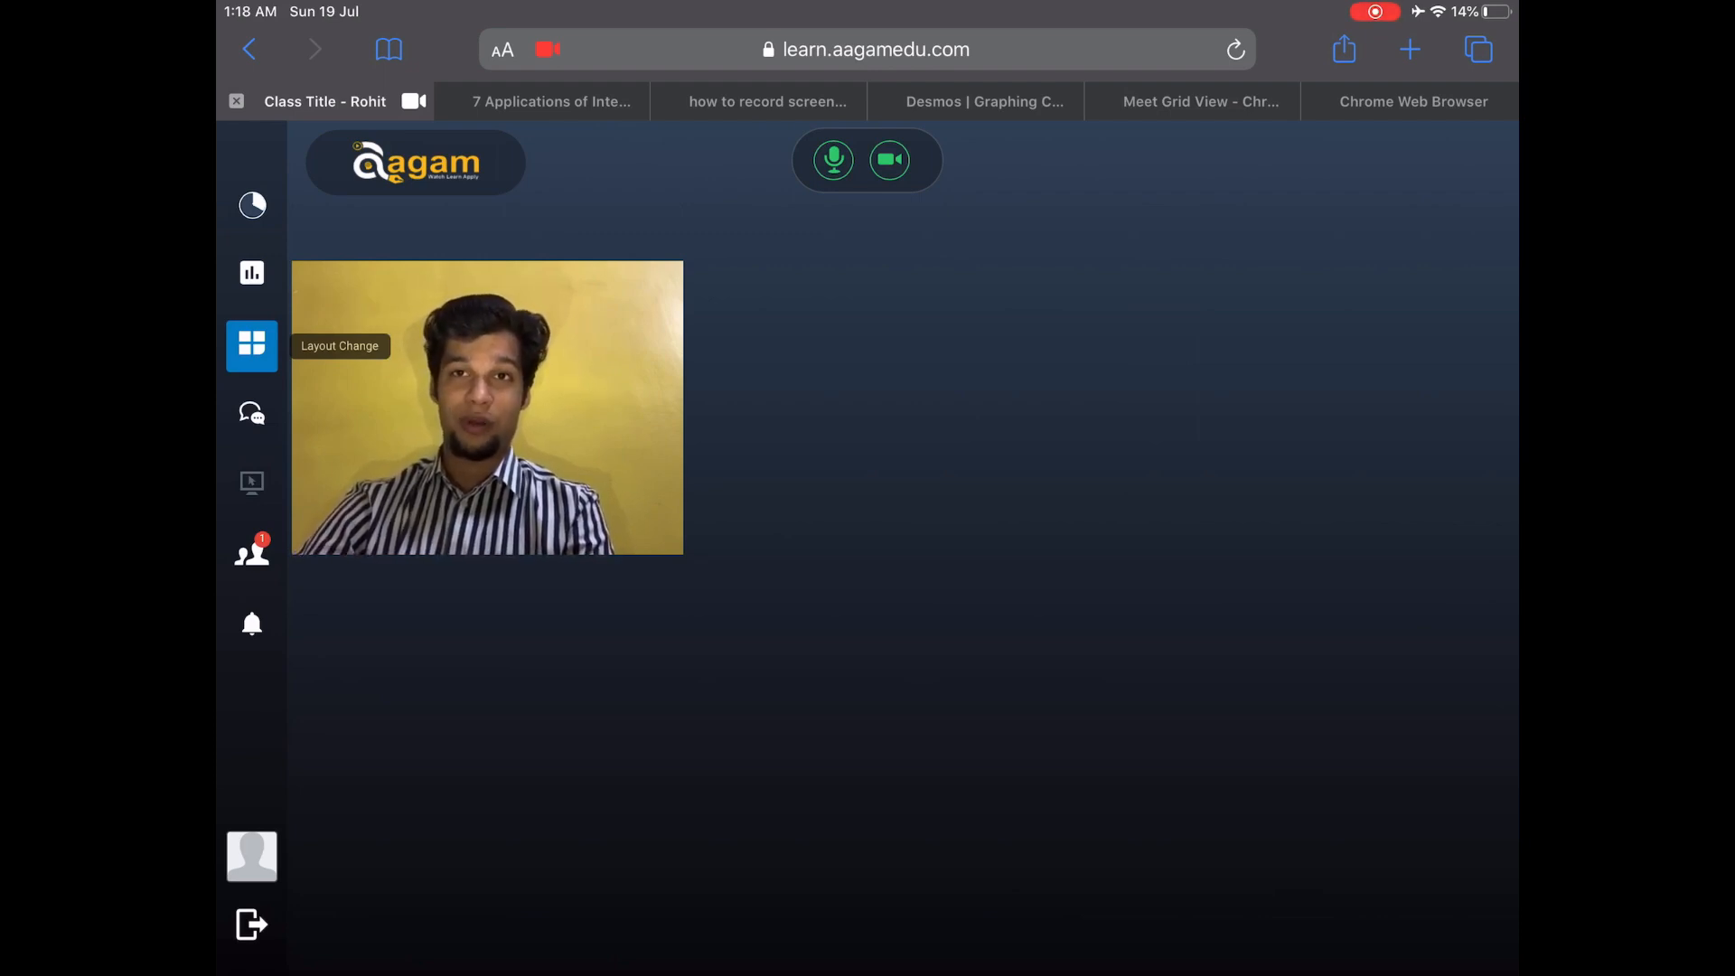
{"action": "left_click", "coordinate": [252, 344]}
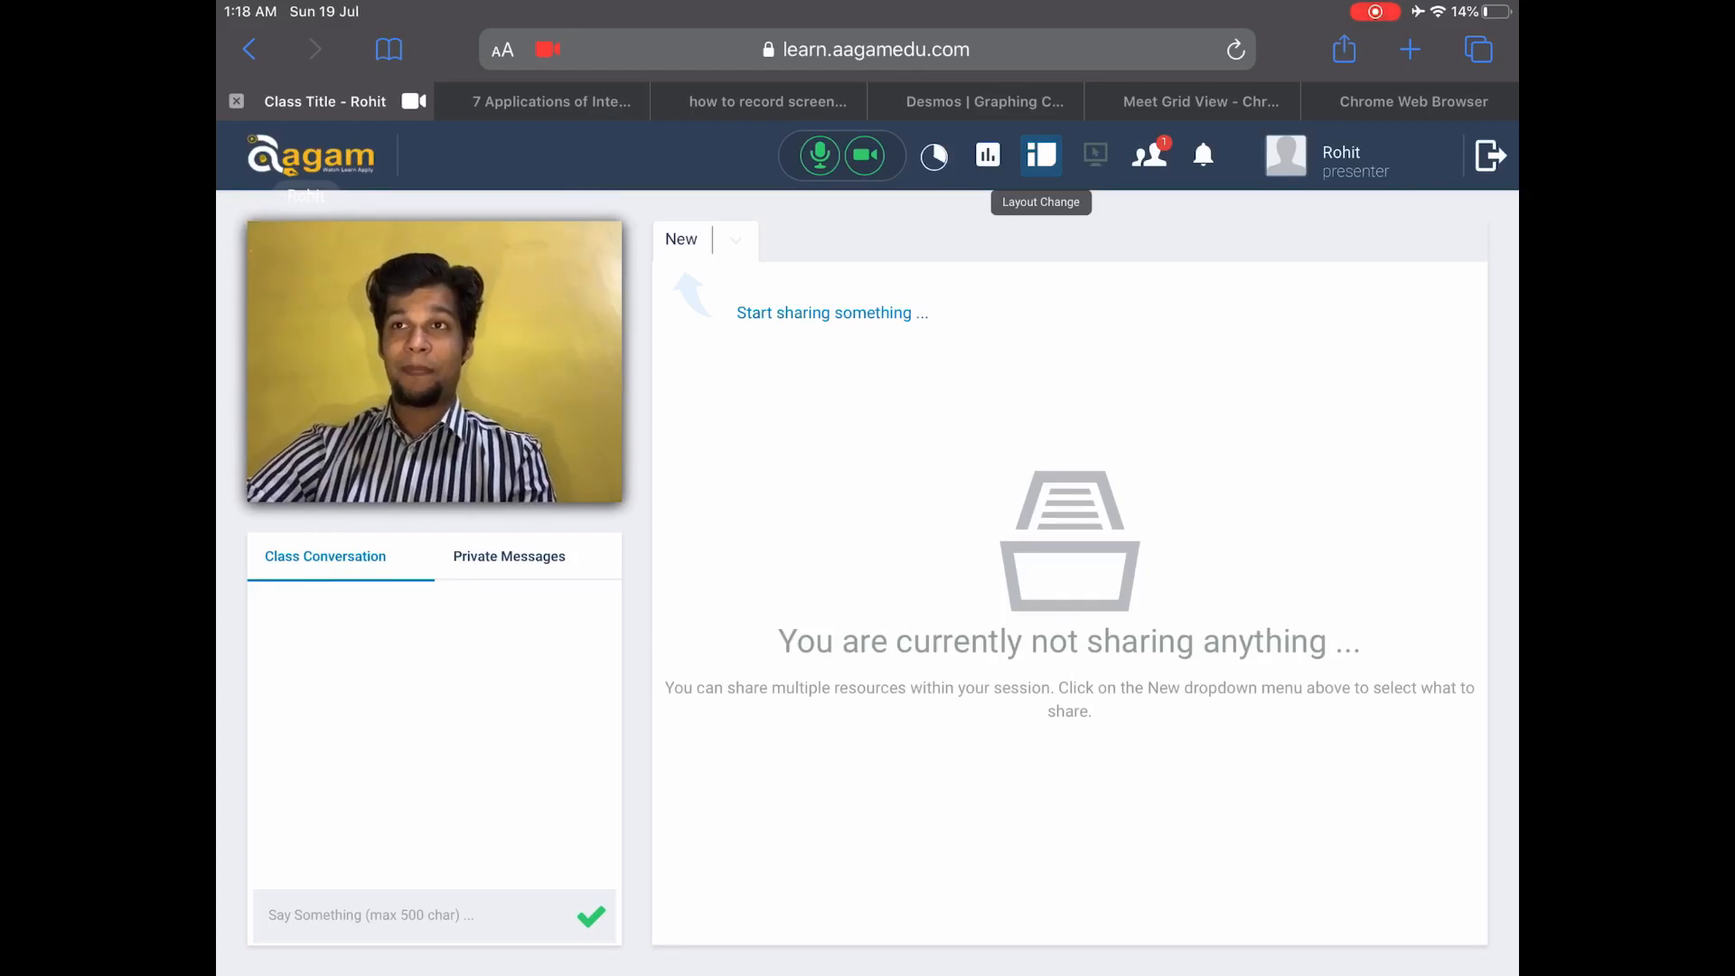
{"action": "left_click", "coordinate": [1149, 153]}
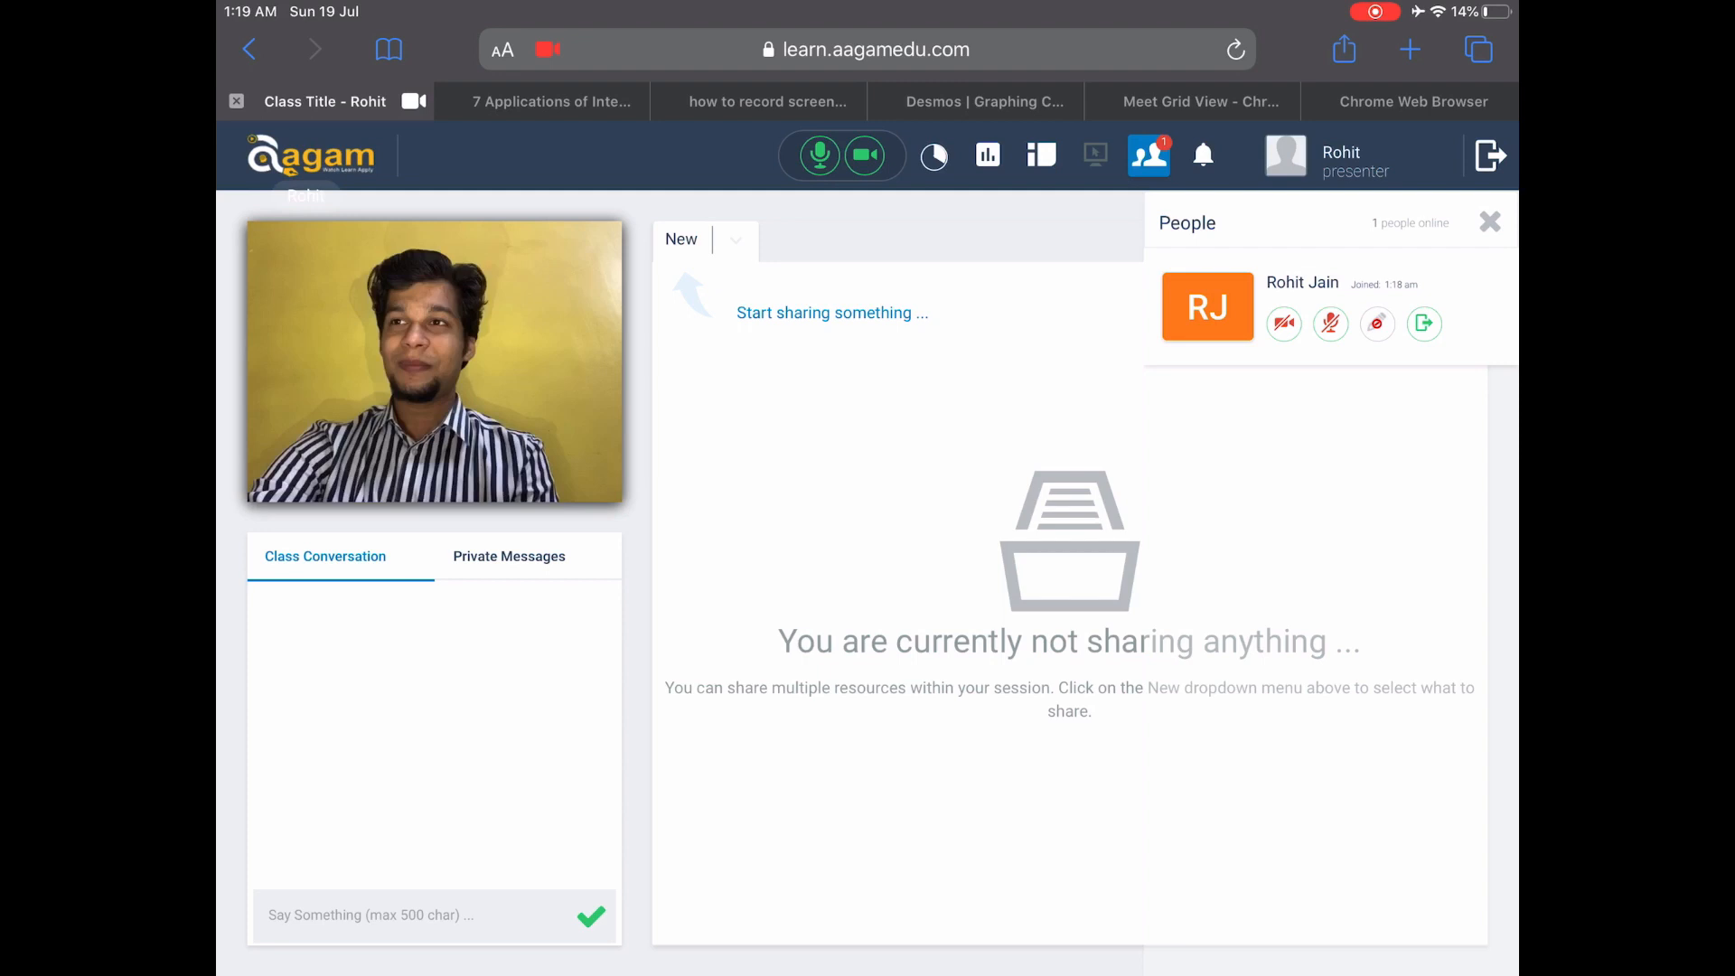
{"action": "left_click", "coordinate": [1149, 154]}
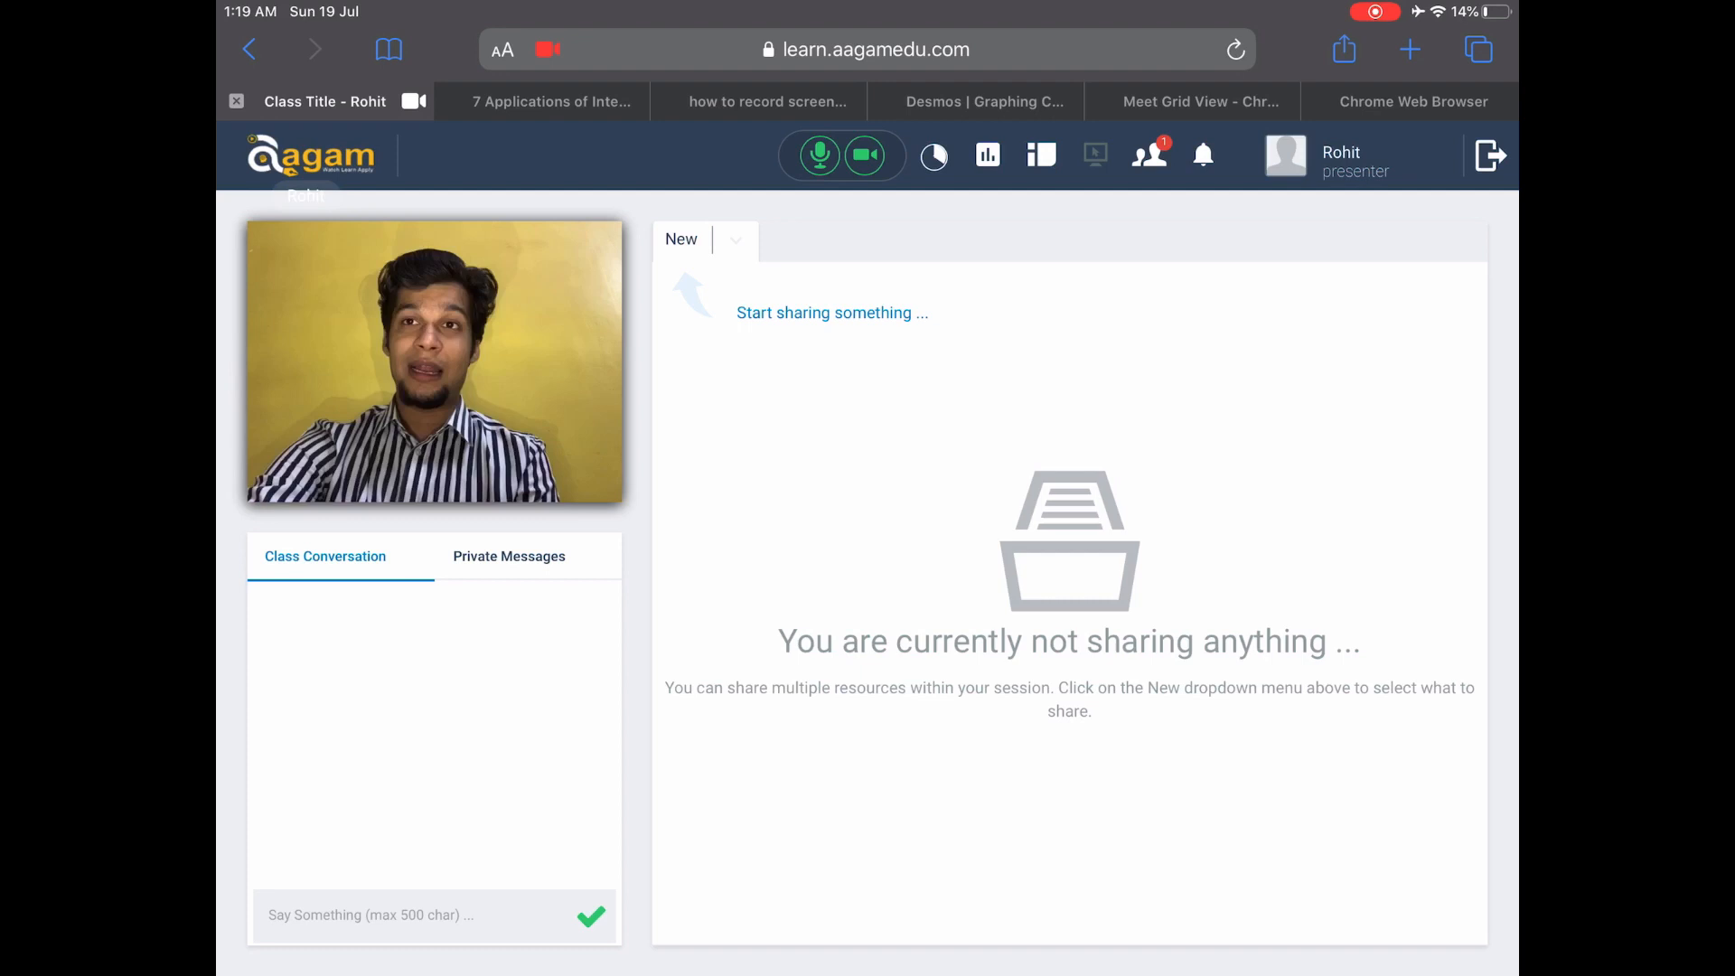
Share a new whiteboard and handwrite a double-underlined "Hi!" in black ink
{"action": "left_click", "coordinate": [680, 240]}
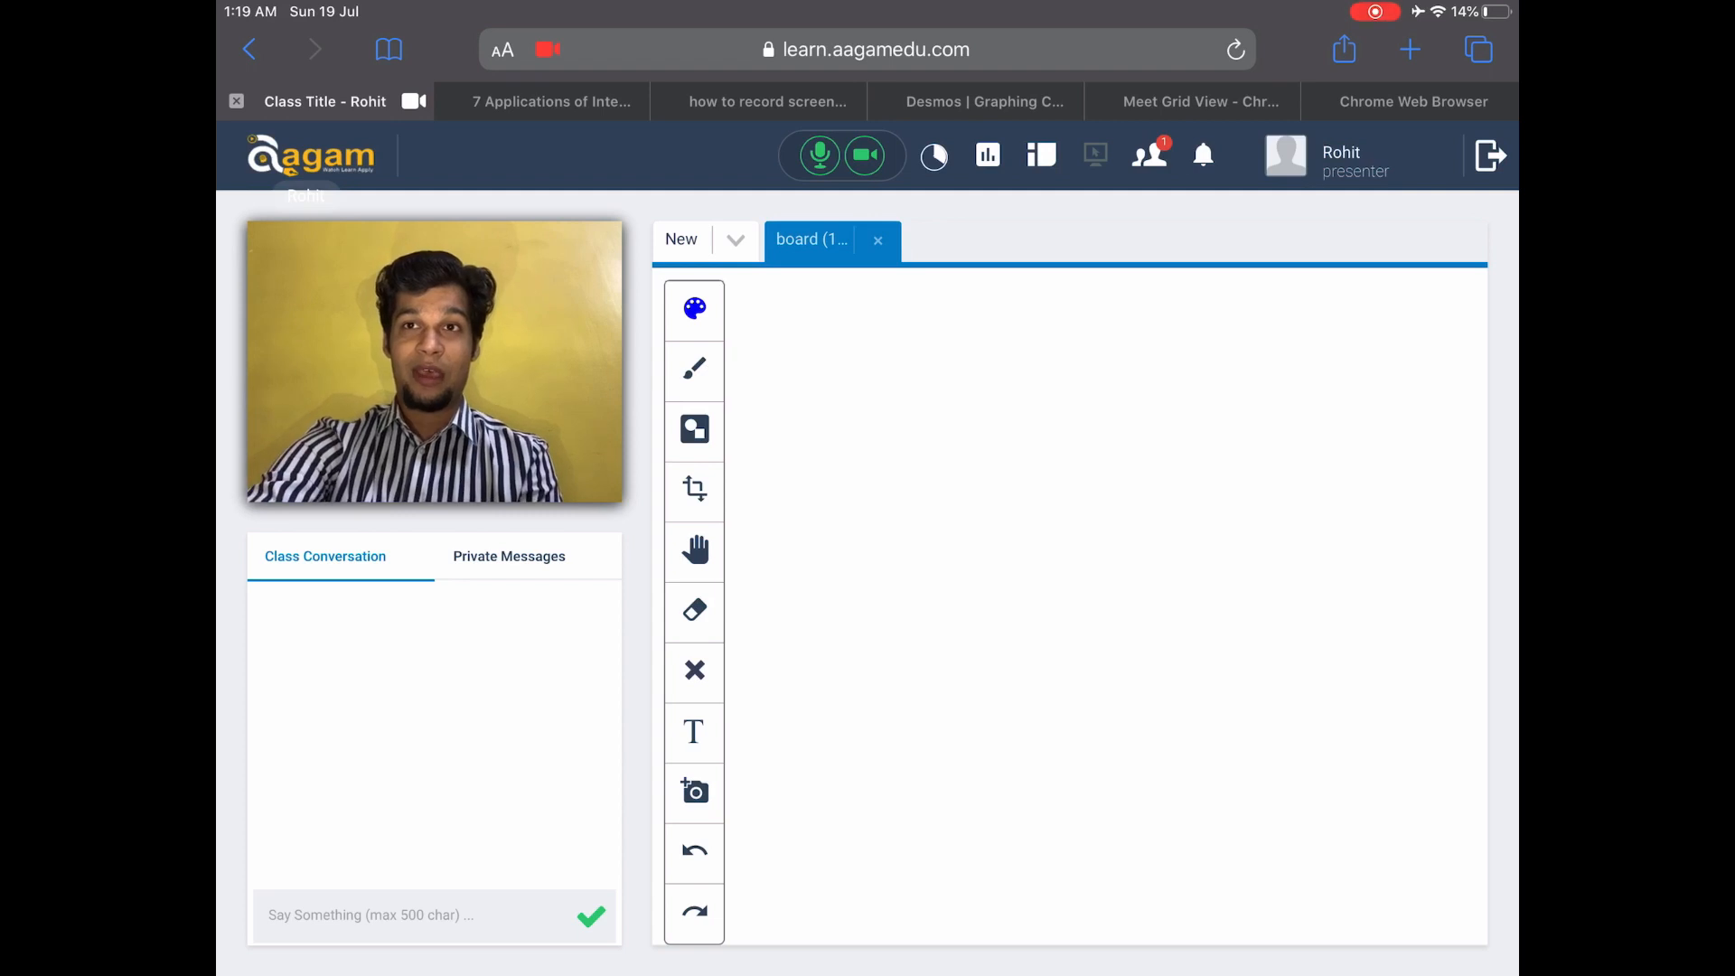
{"action": "left_click", "coordinate": [695, 308]}
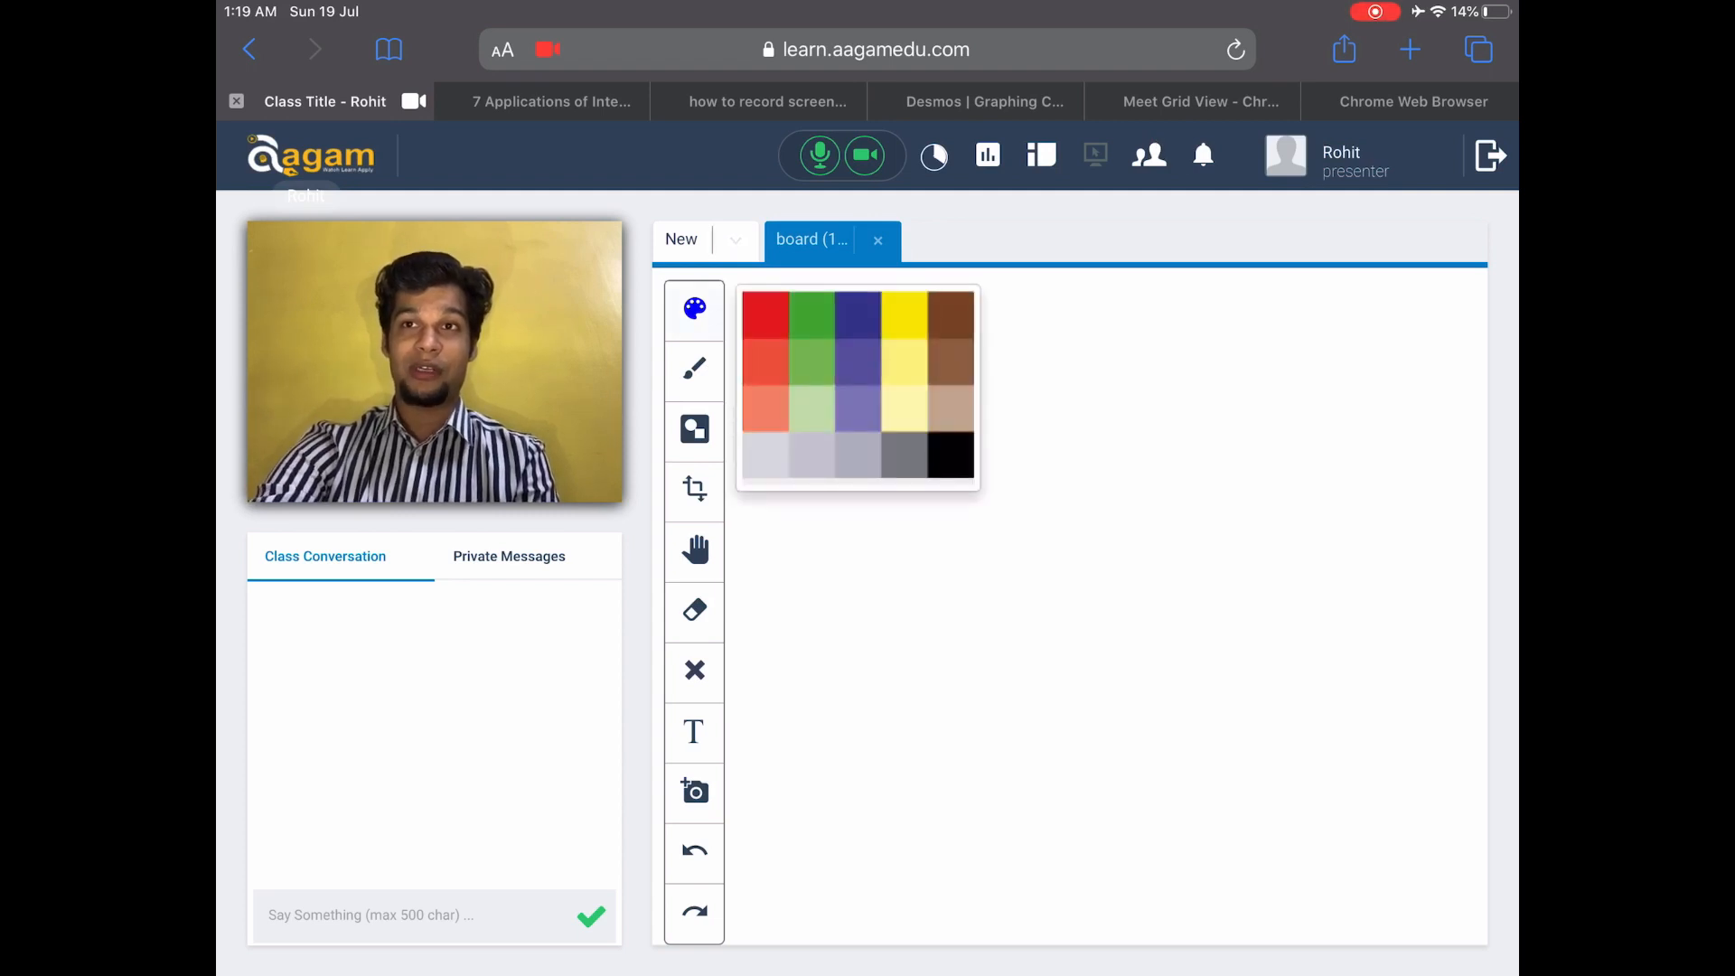
{"action": "left_click", "coordinate": [695, 307]}
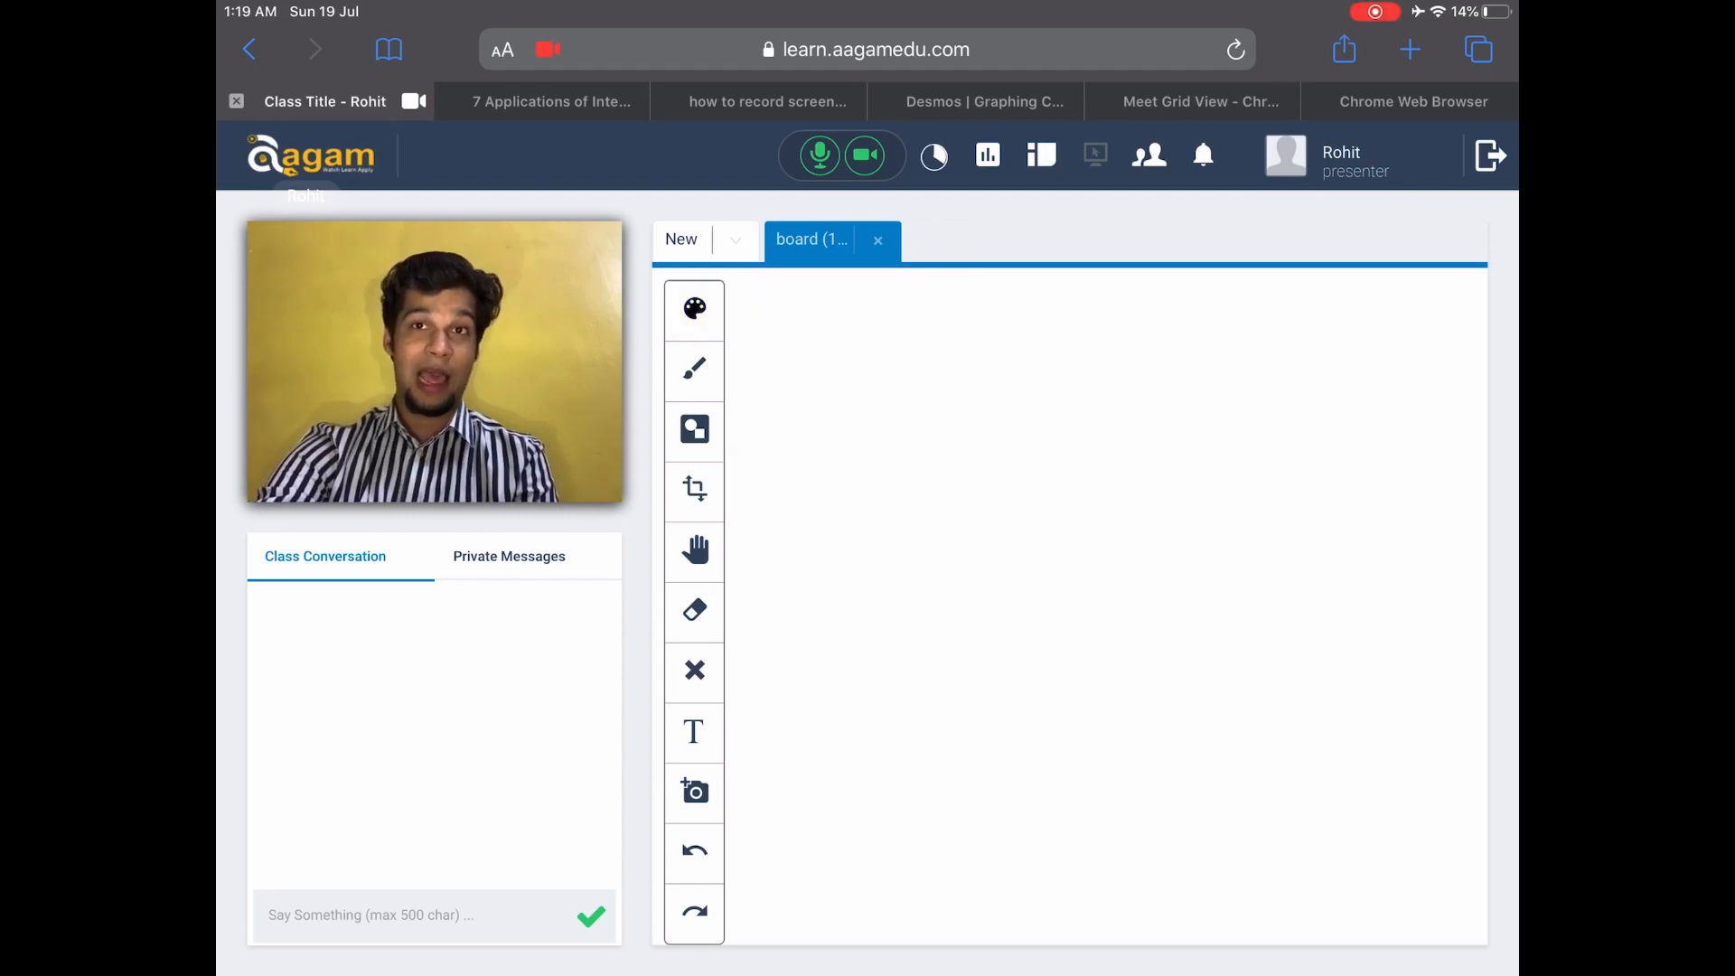
{"action": "mouse_move", "coordinate": [852, 350]}
{"action": "left_mouse_down"}
{"action": "mouse_move", "coordinate": [852, 421]}
{"action": "mouse_move", "coordinate": [884, 417]}
{"action": "left_mouse_up"}
{"action": "mouse_move", "coordinate": [846, 390]}
{"action": "left_mouse_down"}
{"action": "mouse_move", "coordinate": [897, 382]}
{"action": "mouse_move", "coordinate": [910, 410]}
{"action": "left_mouse_up"}
{"action": "left_click_drag", "start_coordinate": [911, 341], "coordinate": [921, 350]}
{"action": "left_click_drag", "start_coordinate": [943, 415], "coordinate": [832, 458]}
{"action": "left_click_drag", "start_coordinate": [952, 431], "coordinate": [822, 485]}
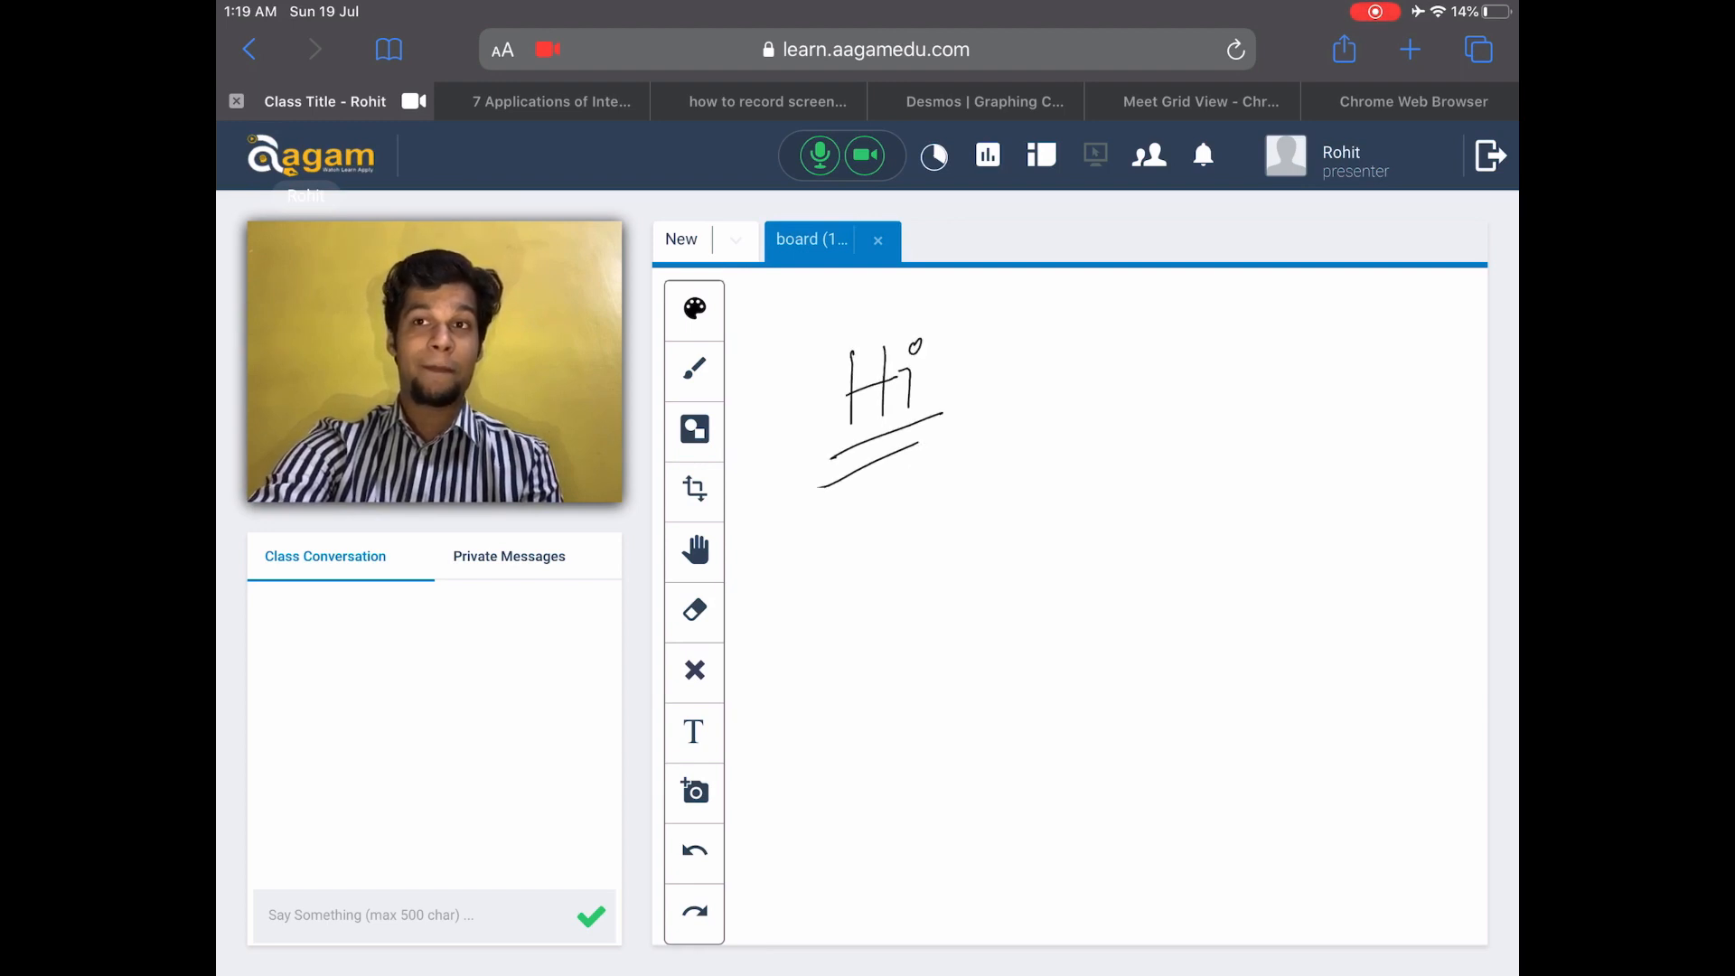
{"action": "mouse_move", "coordinate": [954, 328]}
{"action": "left_mouse_down"}
{"action": "mouse_move", "coordinate": [960, 390]}
{"action": "mouse_move", "coordinate": [990, 416]}
{"action": "mouse_move", "coordinate": [978, 402]}
{"action": "left_mouse_up"}
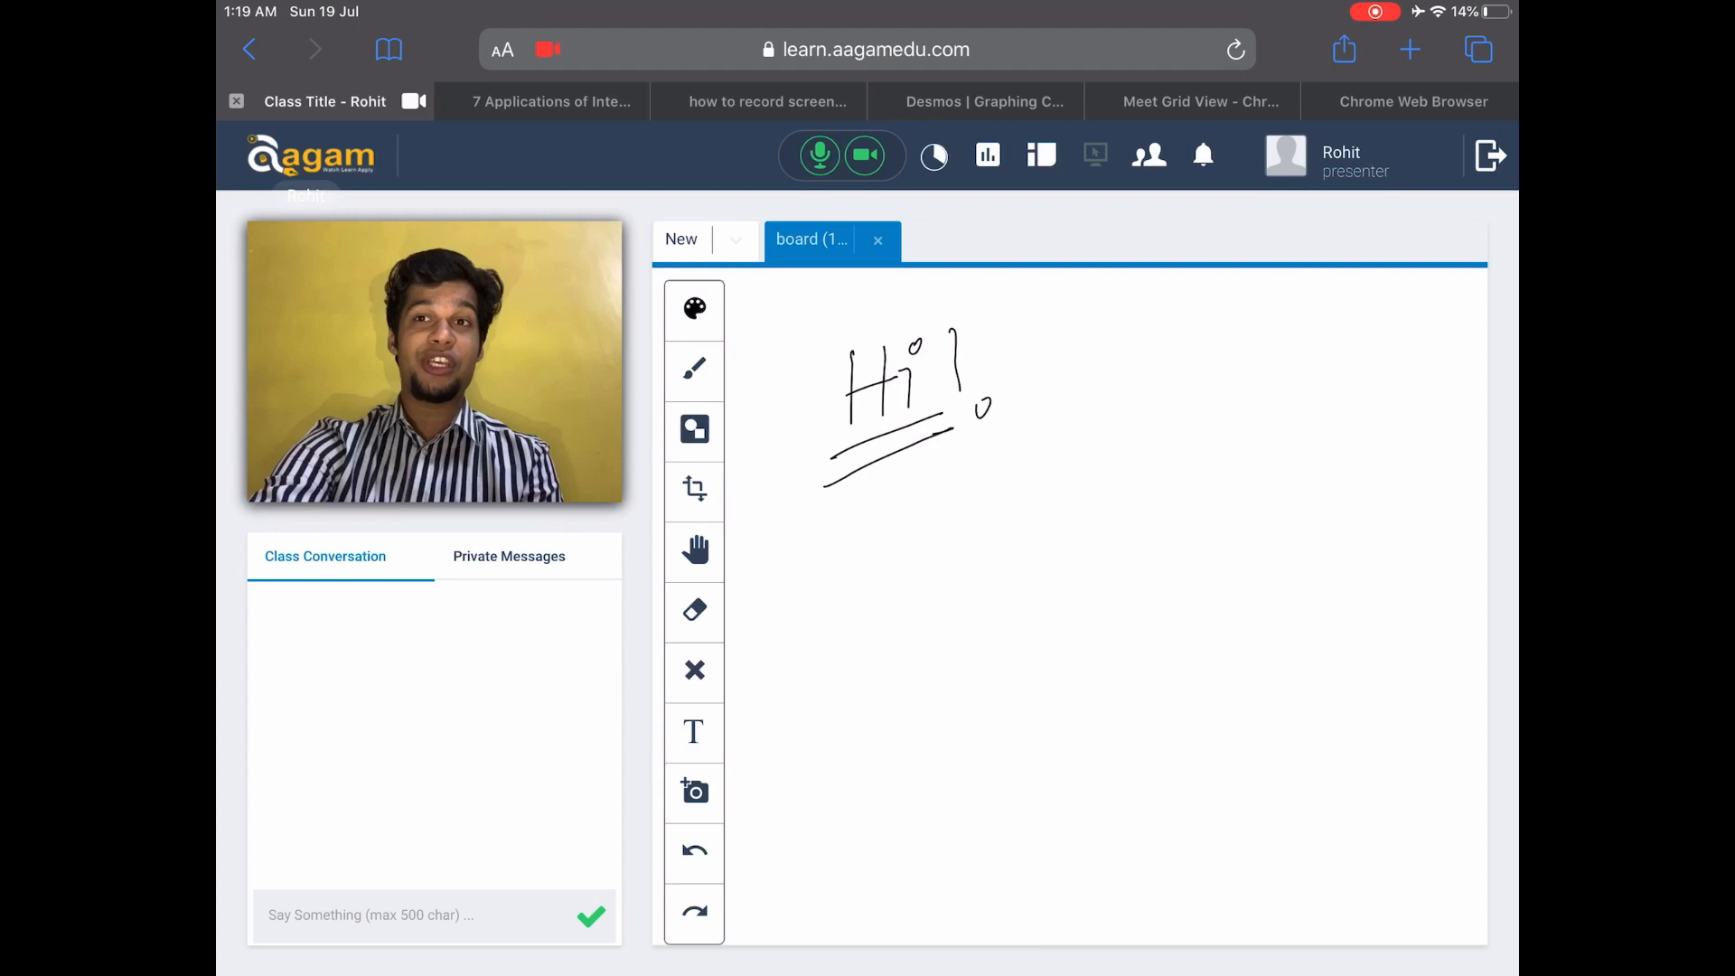
Write a second underlined "Hi!" below the first with a thicker brush
{"action": "left_click", "coordinate": [694, 368]}
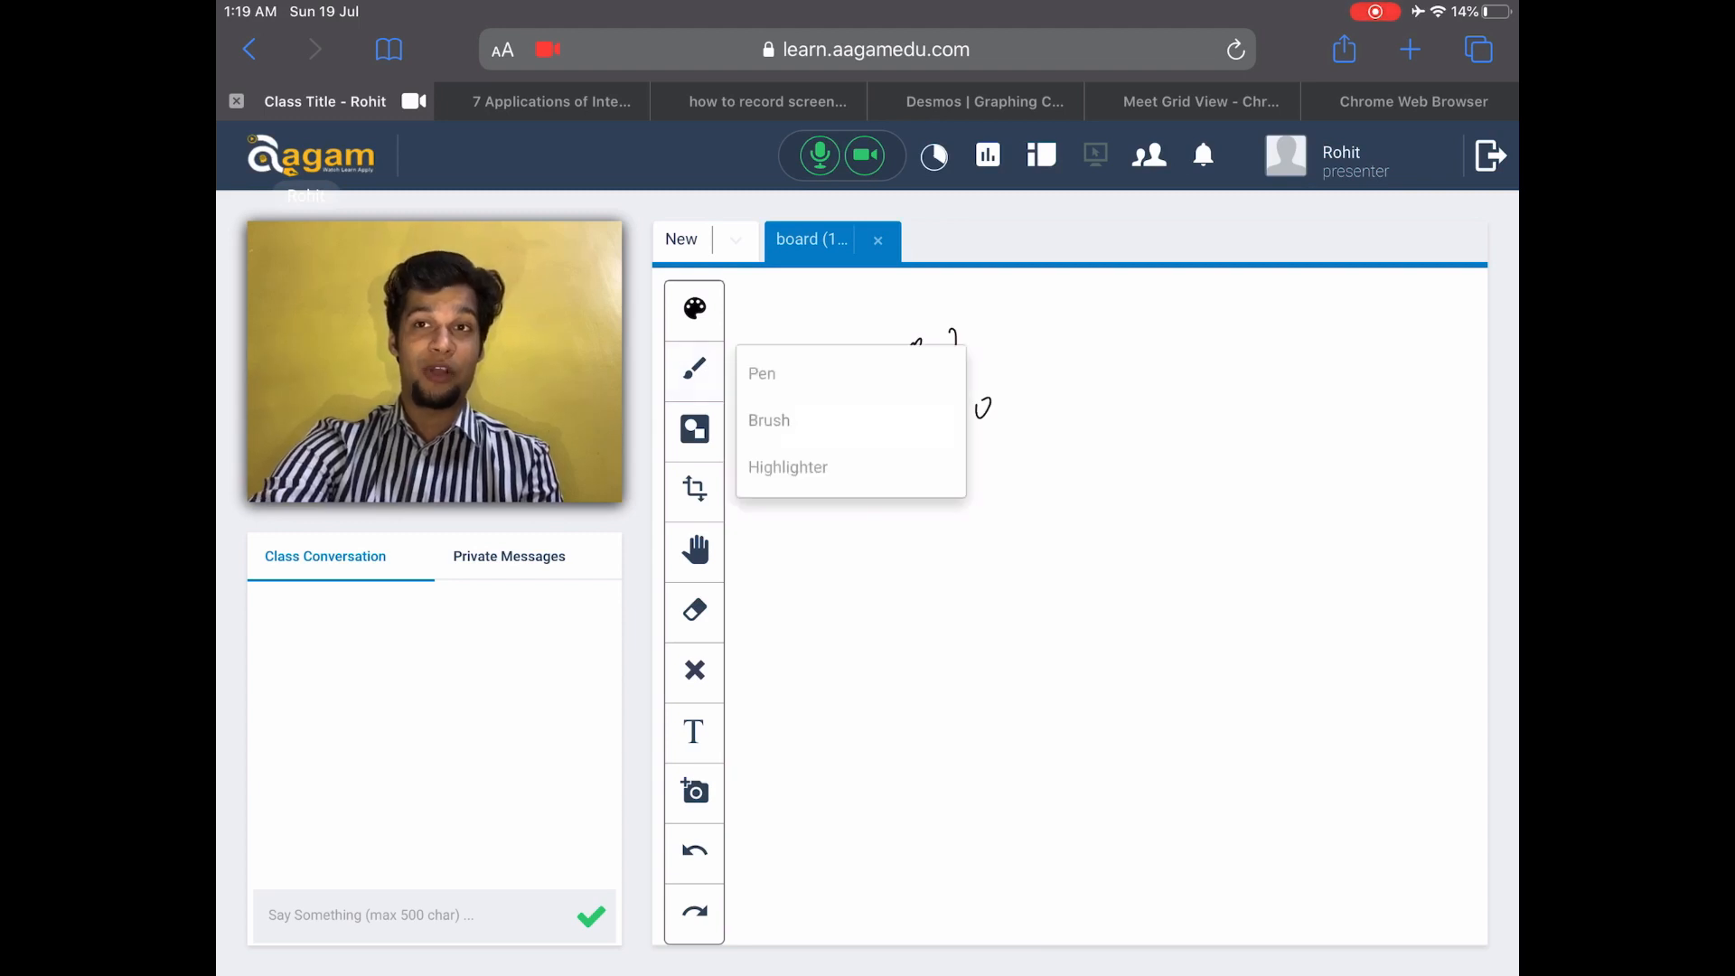
{"action": "left_click", "coordinate": [763, 373]}
{"action": "left_click_drag", "start_coordinate": [882, 528], "coordinate": [889, 594]}
{"action": "mouse_move", "coordinate": [912, 515]}
{"action": "left_mouse_down"}
{"action": "mouse_move", "coordinate": [916, 575]}
{"action": "mouse_move", "coordinate": [938, 542]}
{"action": "mouse_move", "coordinate": [937, 569]}
{"action": "left_mouse_up"}
{"action": "left_click_drag", "start_coordinate": [963, 483], "coordinate": [973, 535]}
{"action": "left_click", "coordinate": [986, 558]}
{"action": "mouse_move", "coordinate": [878, 628]}
{"action": "left_mouse_down"}
{"action": "mouse_move", "coordinate": [946, 600]}
{"action": "mouse_move", "coordinate": [878, 656]}
{"action": "left_mouse_up"}
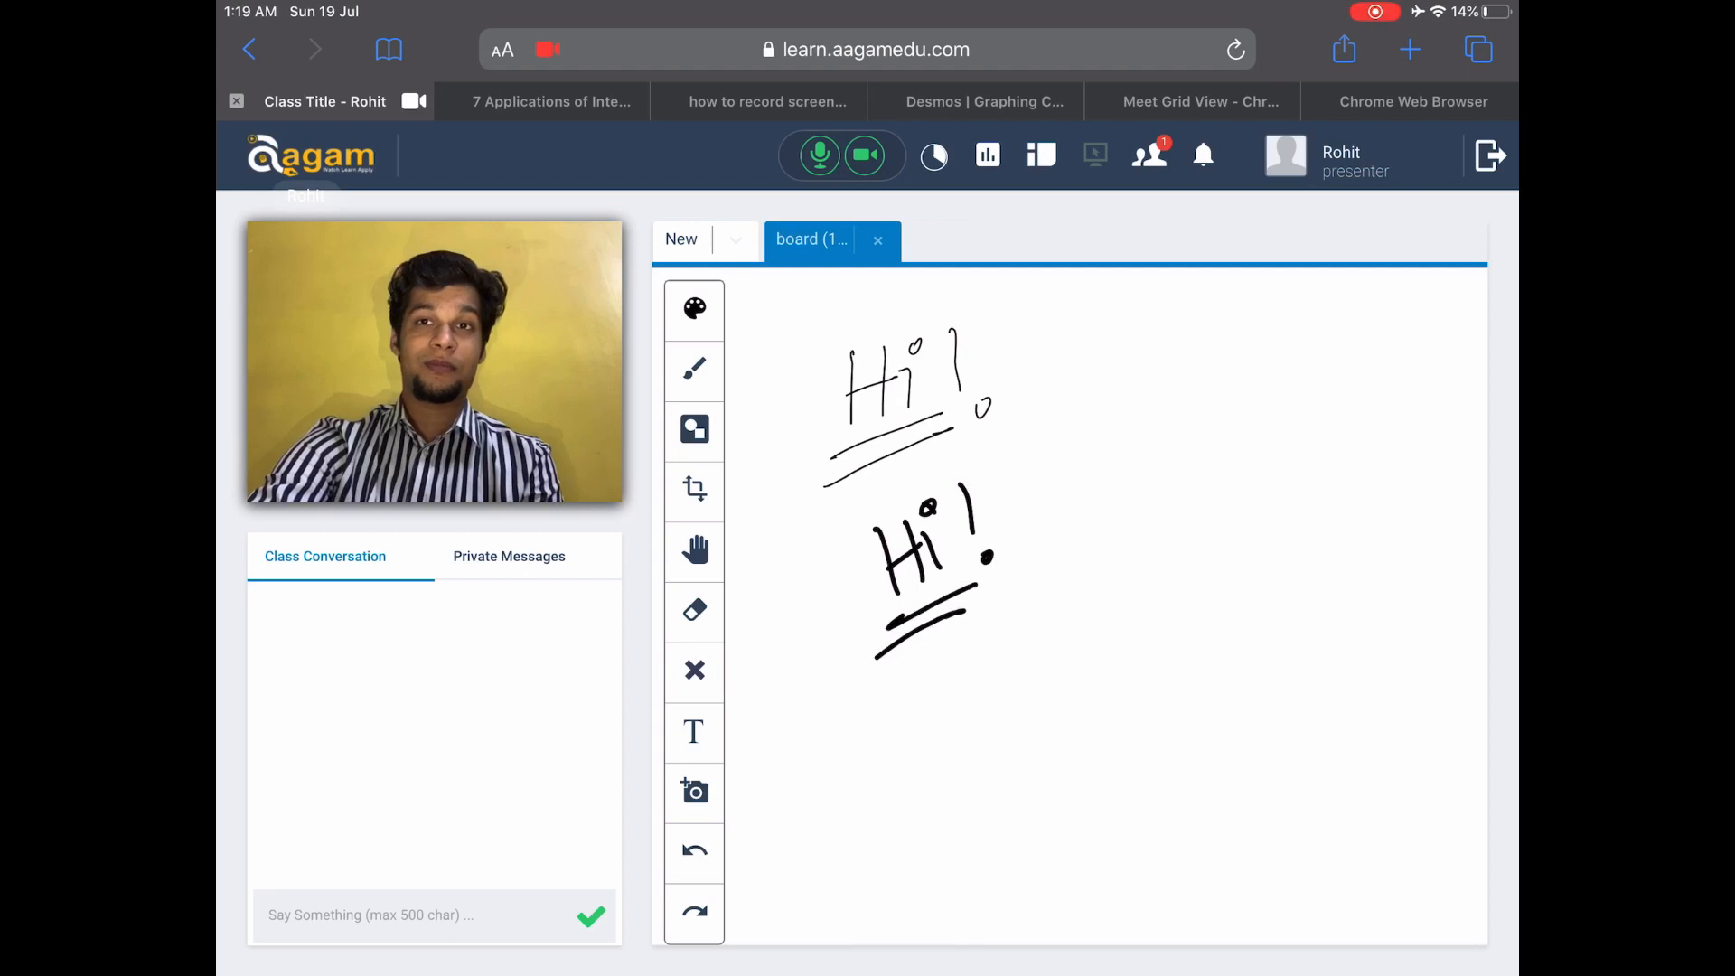
Scribble red highlighter over both "Hi!" greetings, then return the ink to black
{"action": "left_click", "coordinate": [694, 369]}
{"action": "left_click", "coordinate": [787, 466]}
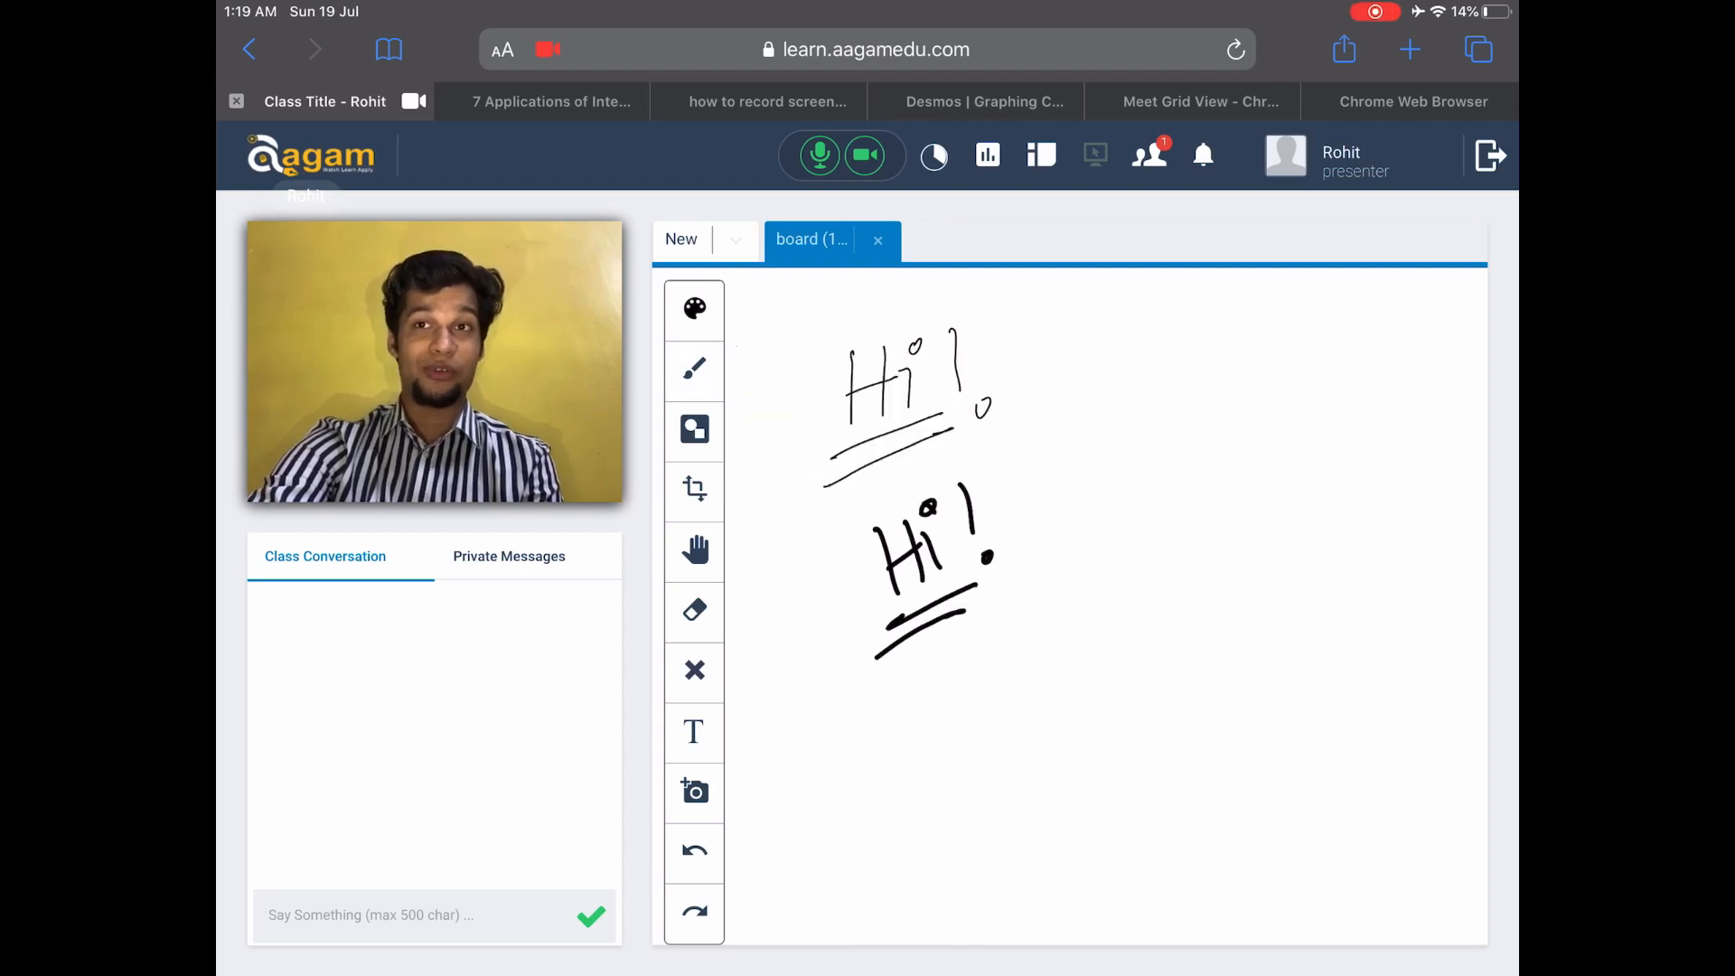
{"action": "left_click", "coordinate": [694, 308]}
{"action": "left_click", "coordinate": [766, 315]}
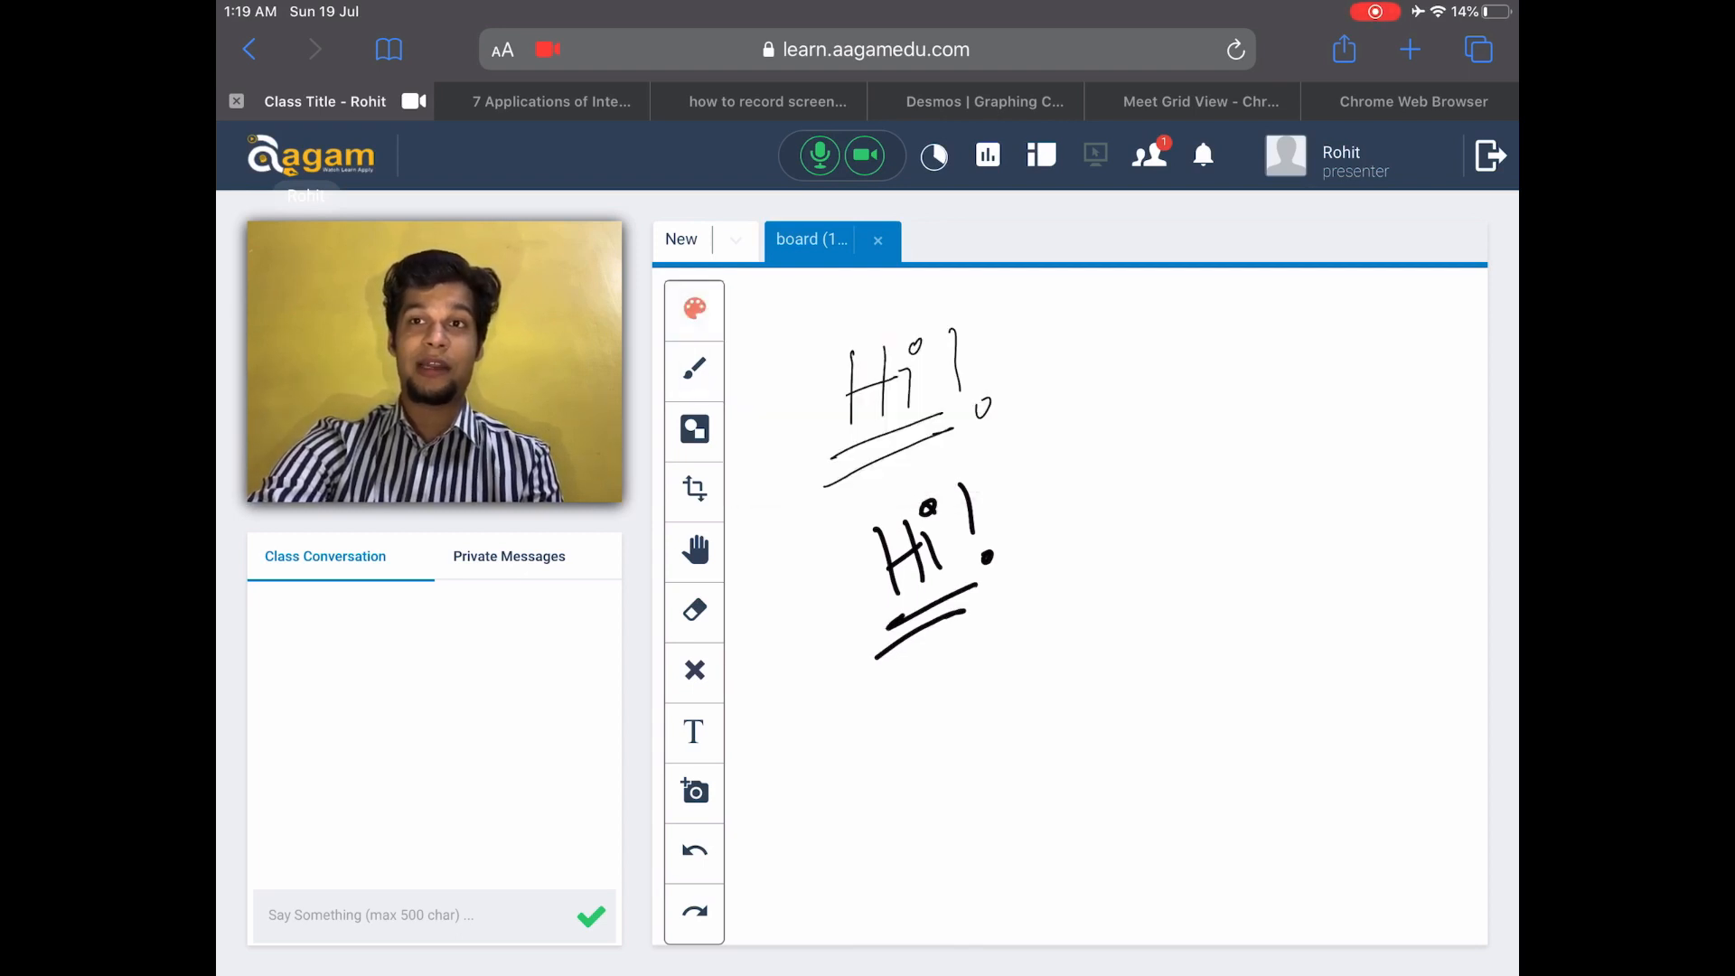
{"action": "mouse_move", "coordinate": [813, 369]}
{"action": "left_mouse_down"}
{"action": "mouse_move", "coordinate": [922, 339]}
{"action": "mouse_move", "coordinate": [949, 406]}
{"action": "mouse_move", "coordinate": [1003, 433]}
{"action": "mouse_move", "coordinate": [840, 482]}
{"action": "left_mouse_up"}
{"action": "left_click_drag", "start_coordinate": [949, 407], "coordinate": [1010, 420]}
{"action": "mouse_move", "coordinate": [868, 502]}
{"action": "left_mouse_down"}
{"action": "mouse_move", "coordinate": [976, 542]}
{"action": "mouse_move", "coordinate": [1003, 584]}
{"action": "mouse_move", "coordinate": [894, 630]}
{"action": "left_mouse_up"}
{"action": "left_click_drag", "start_coordinate": [1003, 570], "coordinate": [976, 597]}
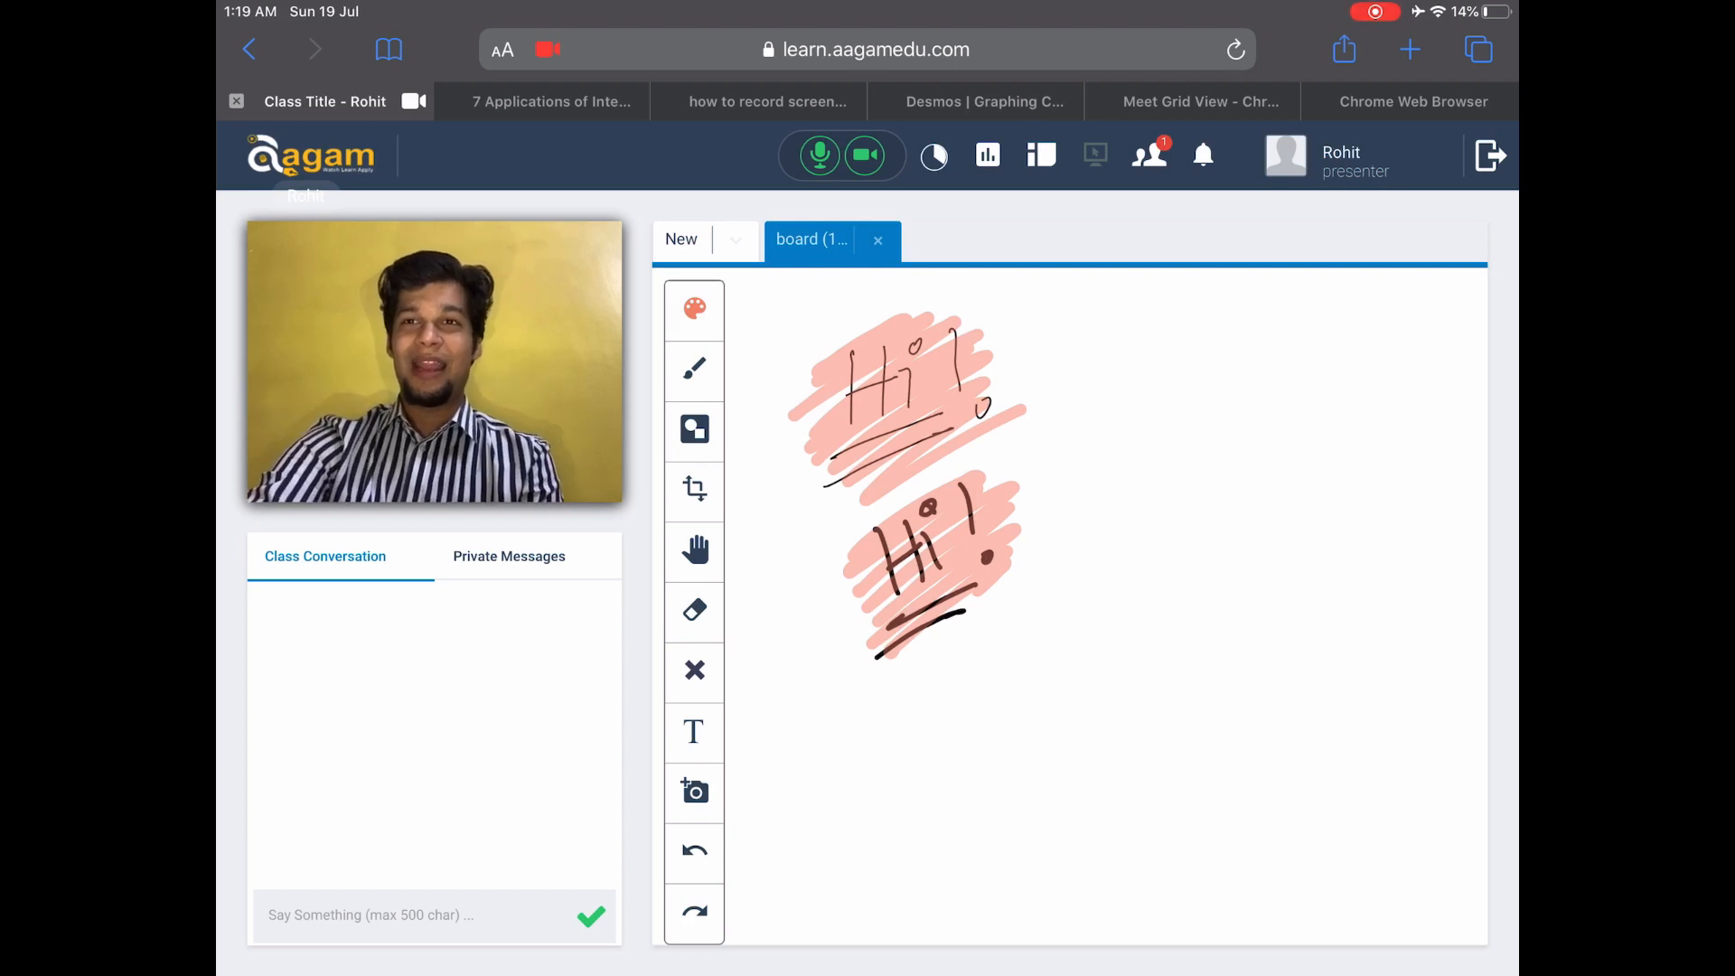
{"action": "left_click", "coordinate": [695, 308]}
{"action": "left_click", "coordinate": [760, 312]}
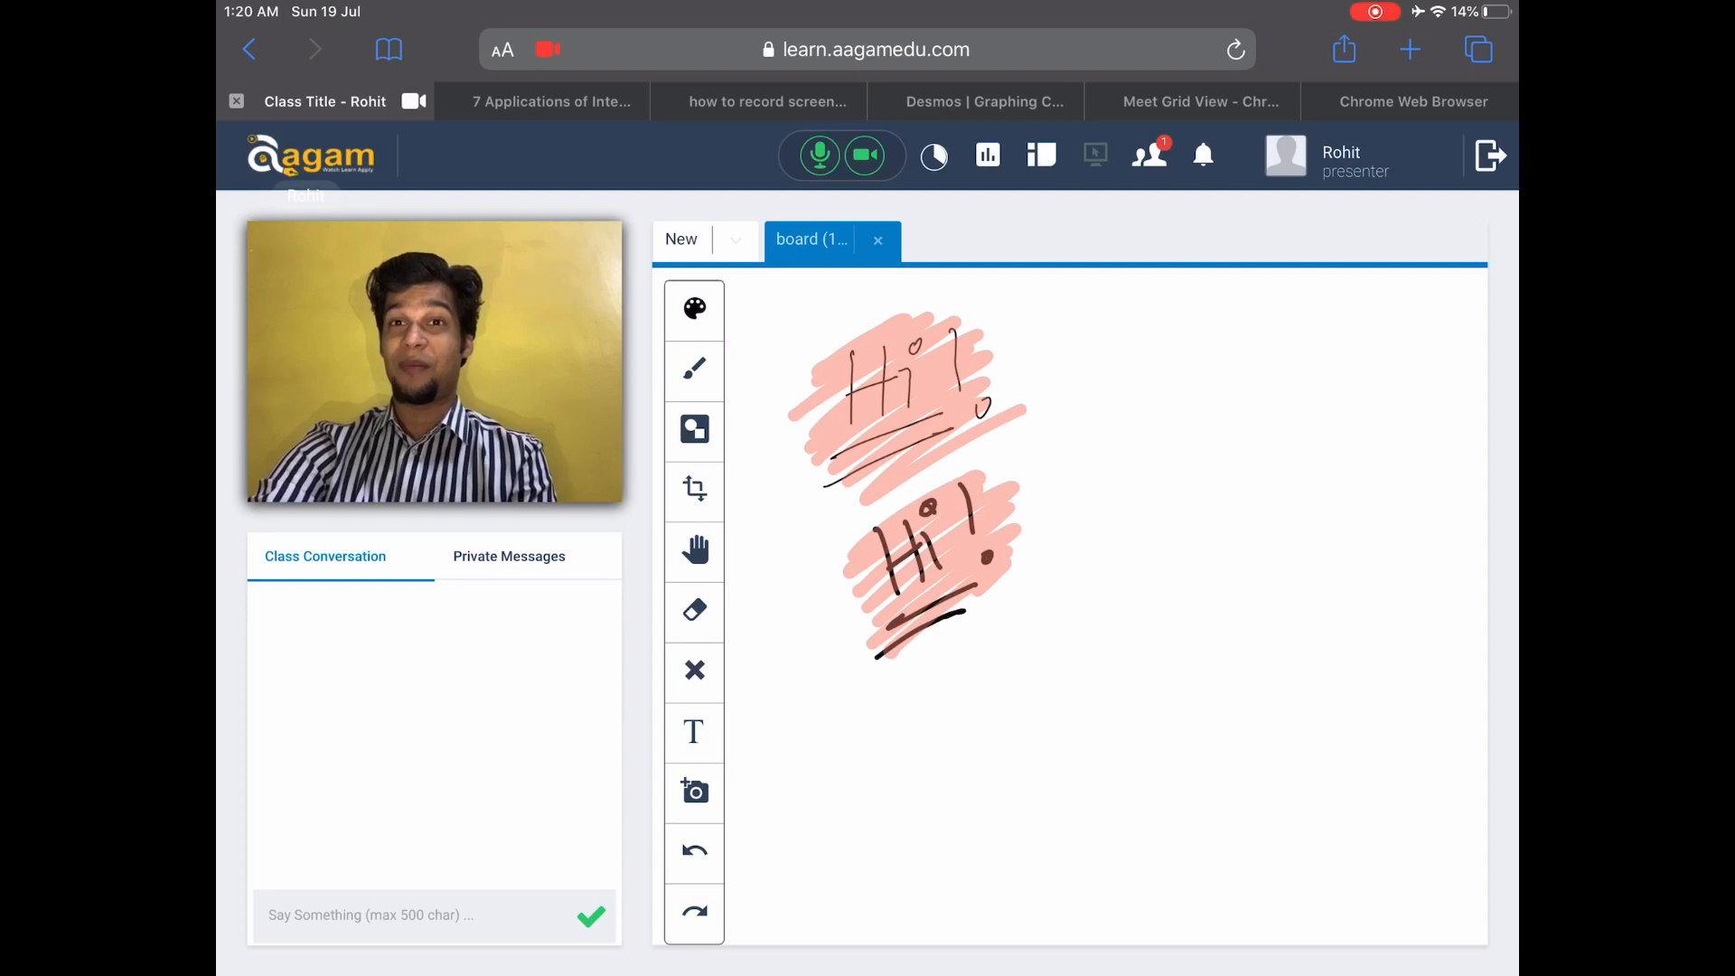
Draw a large circle from Basic Shapes to the right of the greetings
{"action": "left_click", "coordinate": [694, 429]}
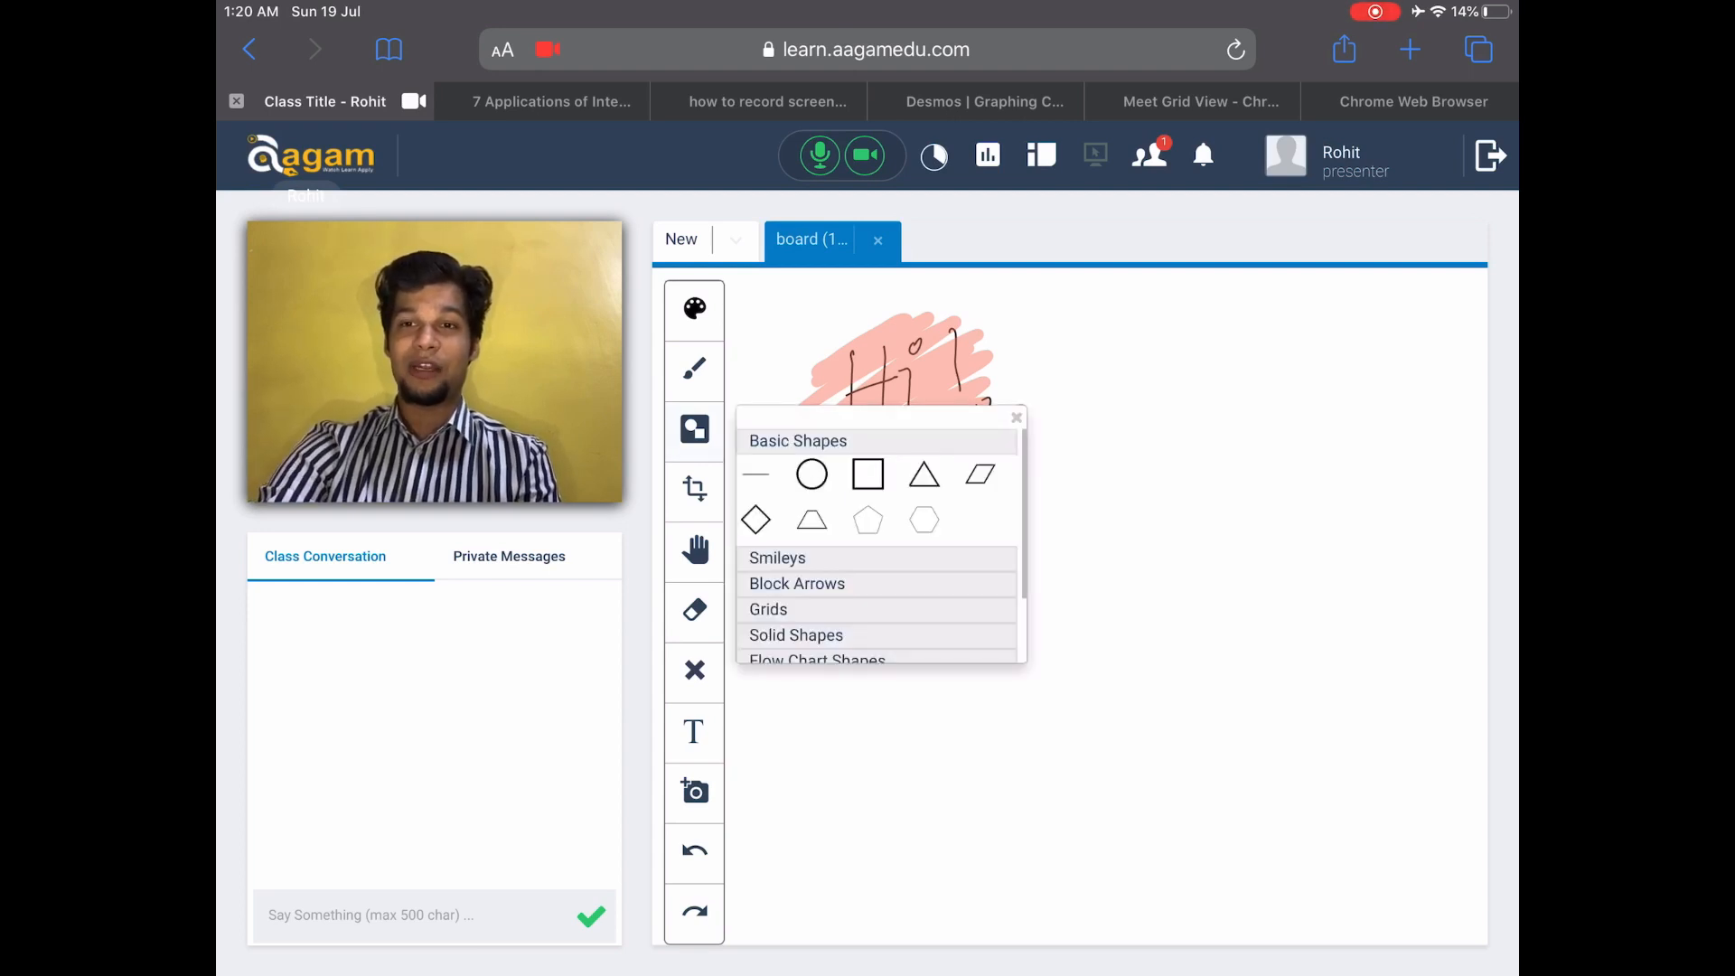
{"action": "scroll", "coordinate": [880, 543], "scroll_direction": "down", "scroll_amount": 2}
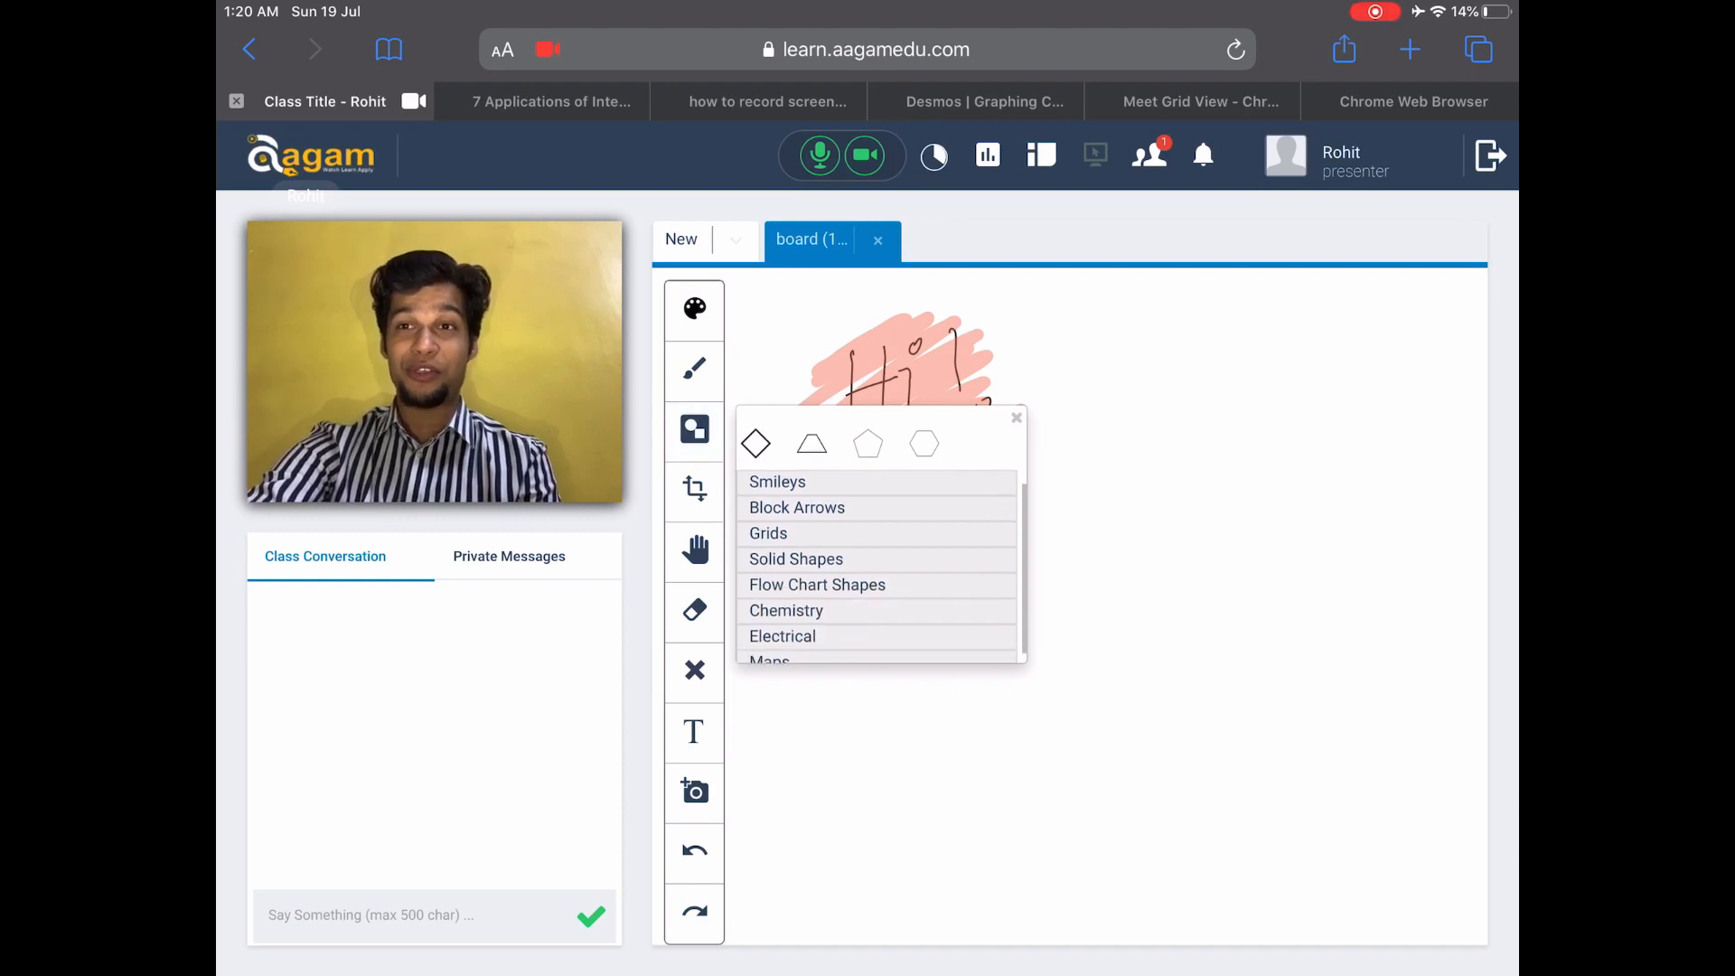
{"action": "scroll", "coordinate": [881, 542], "scroll_direction": "up", "scroll_amount": 2}
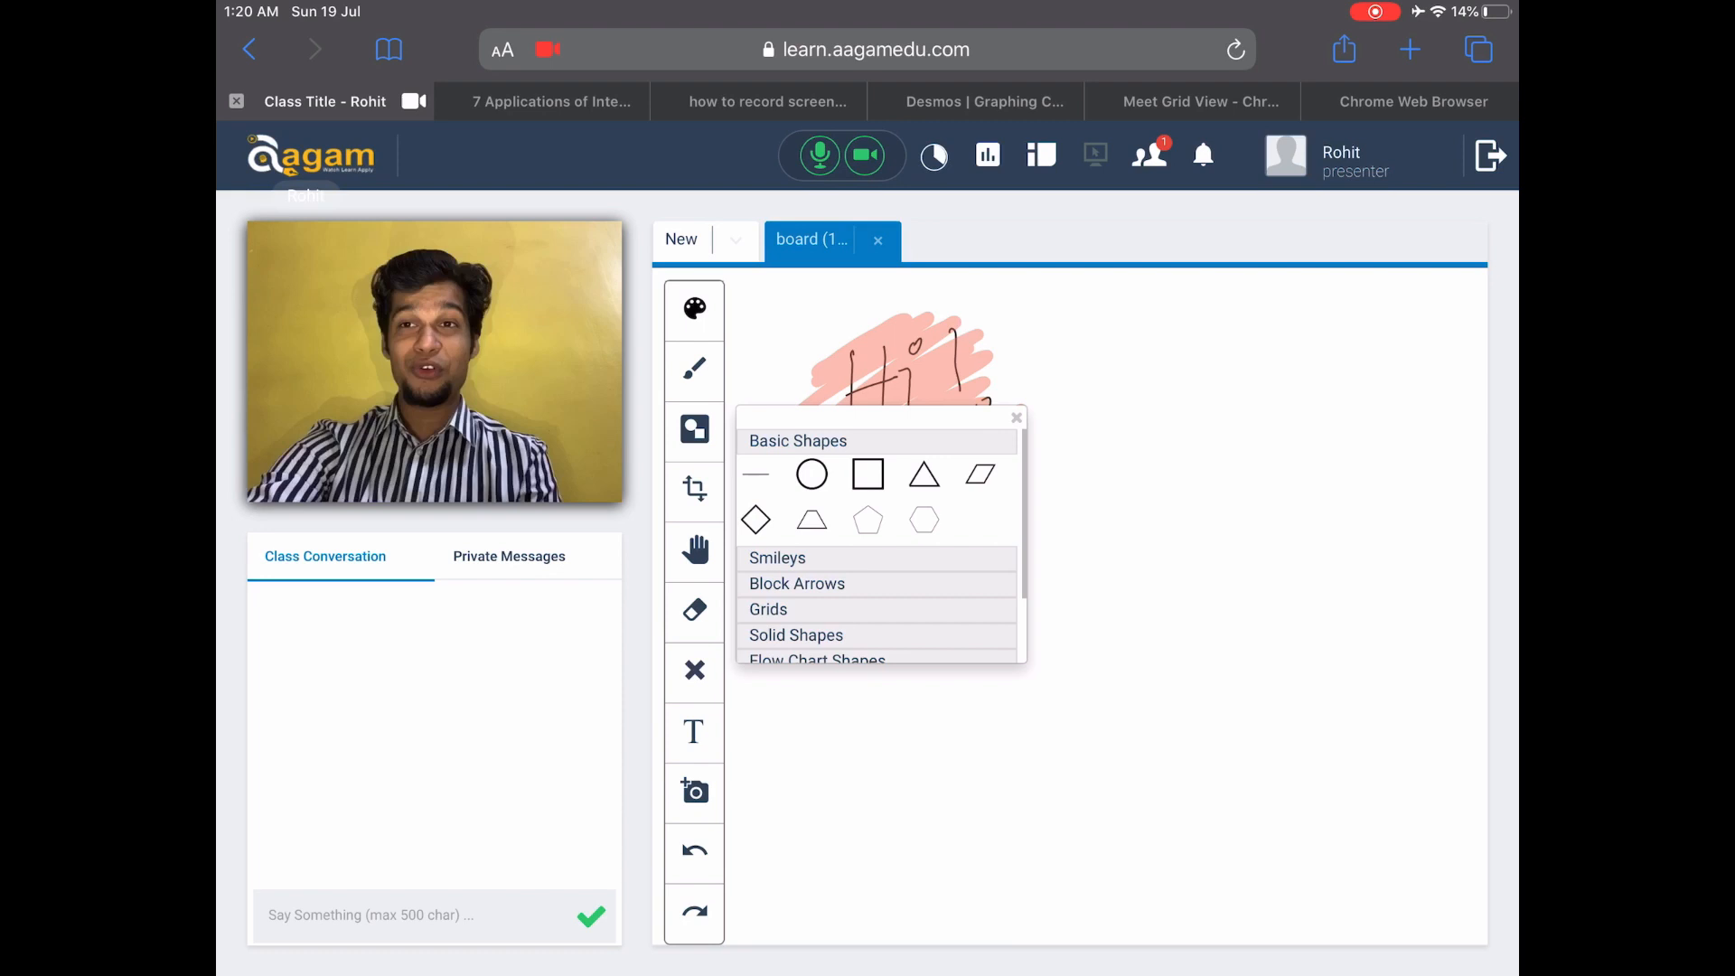
{"action": "left_click", "coordinate": [1017, 416]}
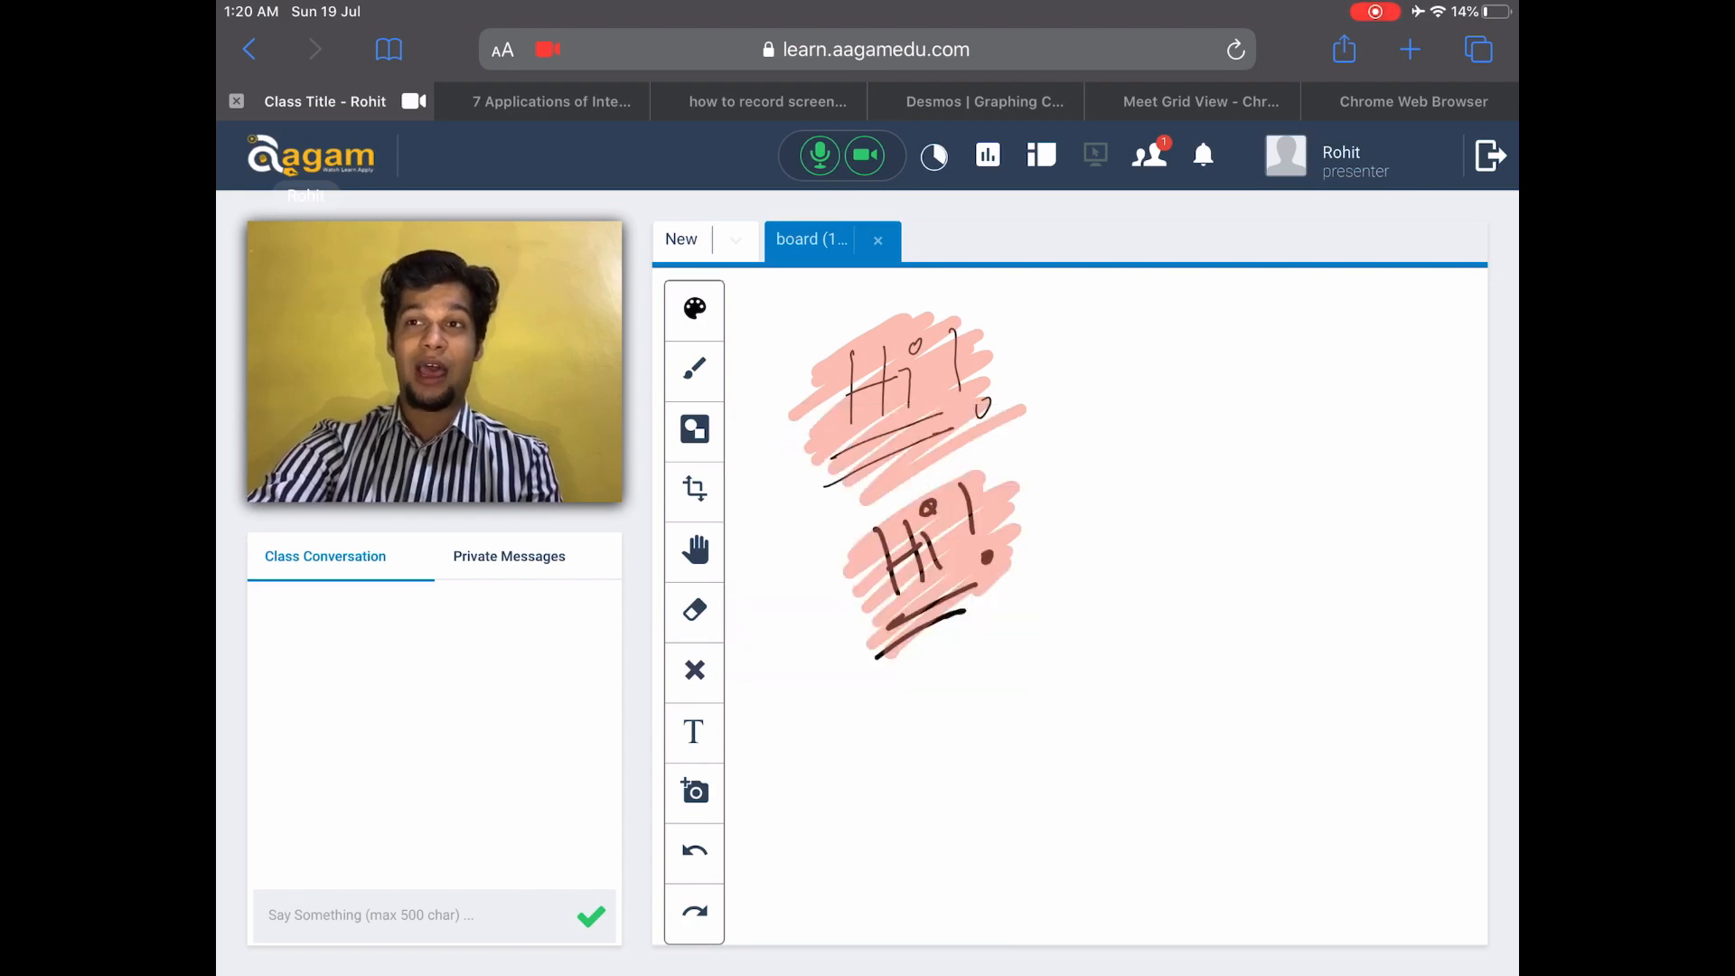
{"action": "left_click_drag", "start_coordinate": [1115, 339], "coordinate": [1418, 612]}
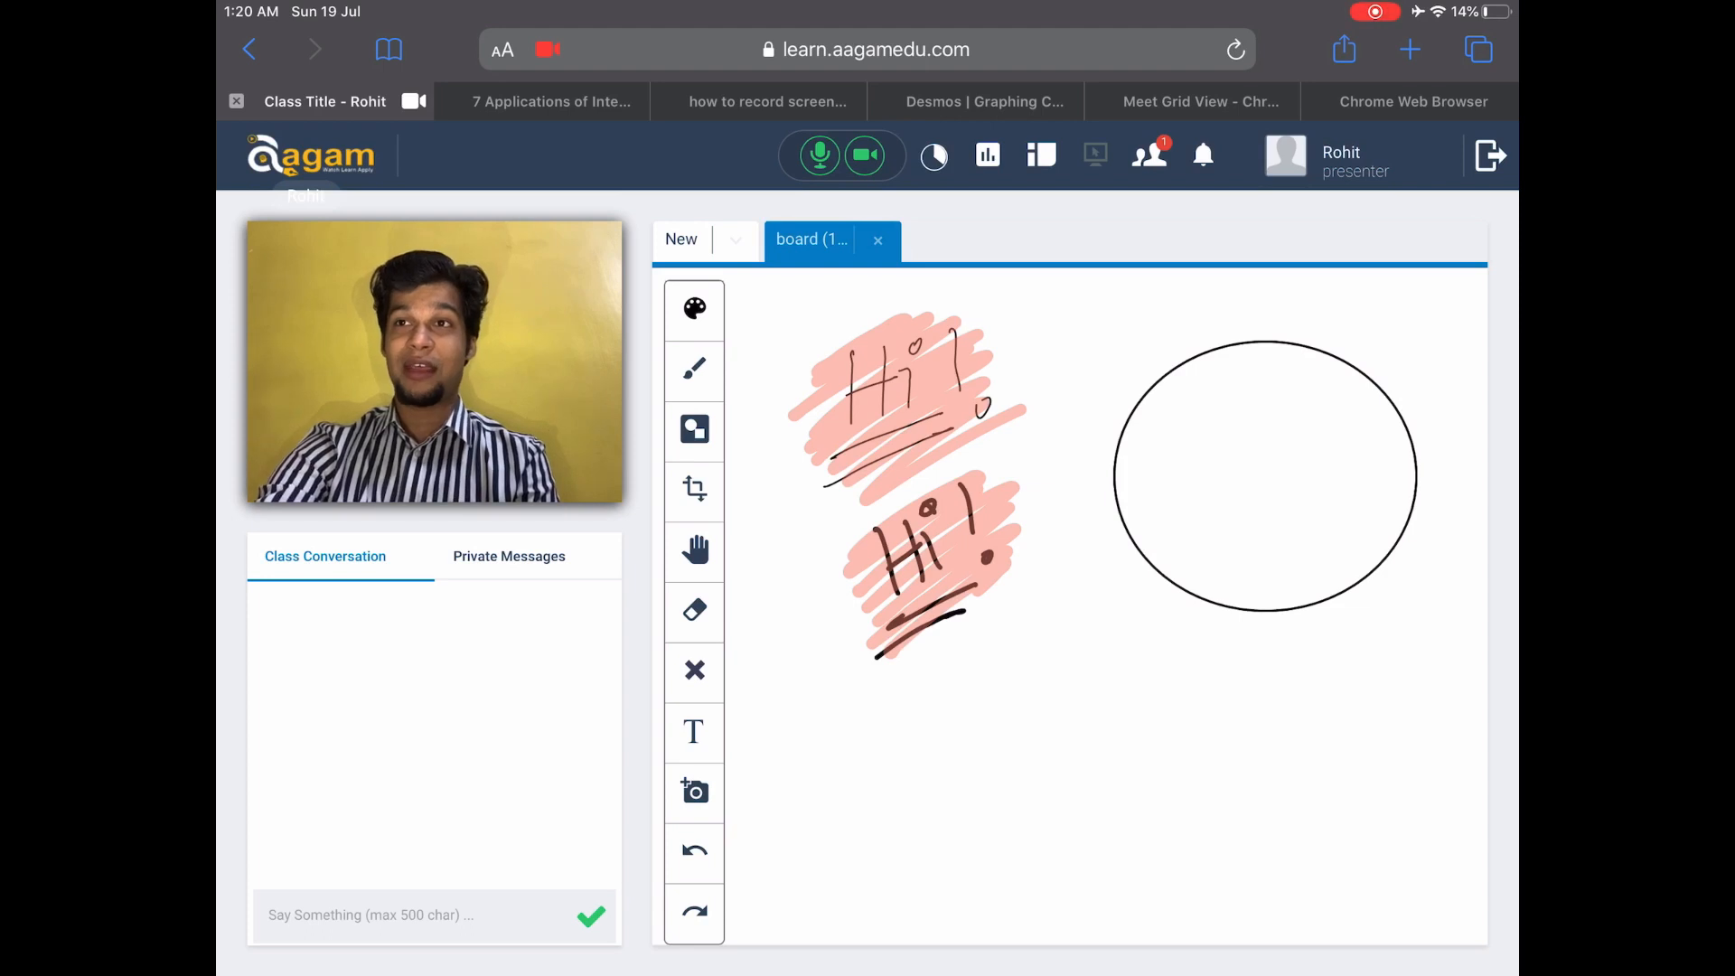
Browse the shape categories and expand the Smileys emoji collection
{"action": "left_click", "coordinate": [694, 428]}
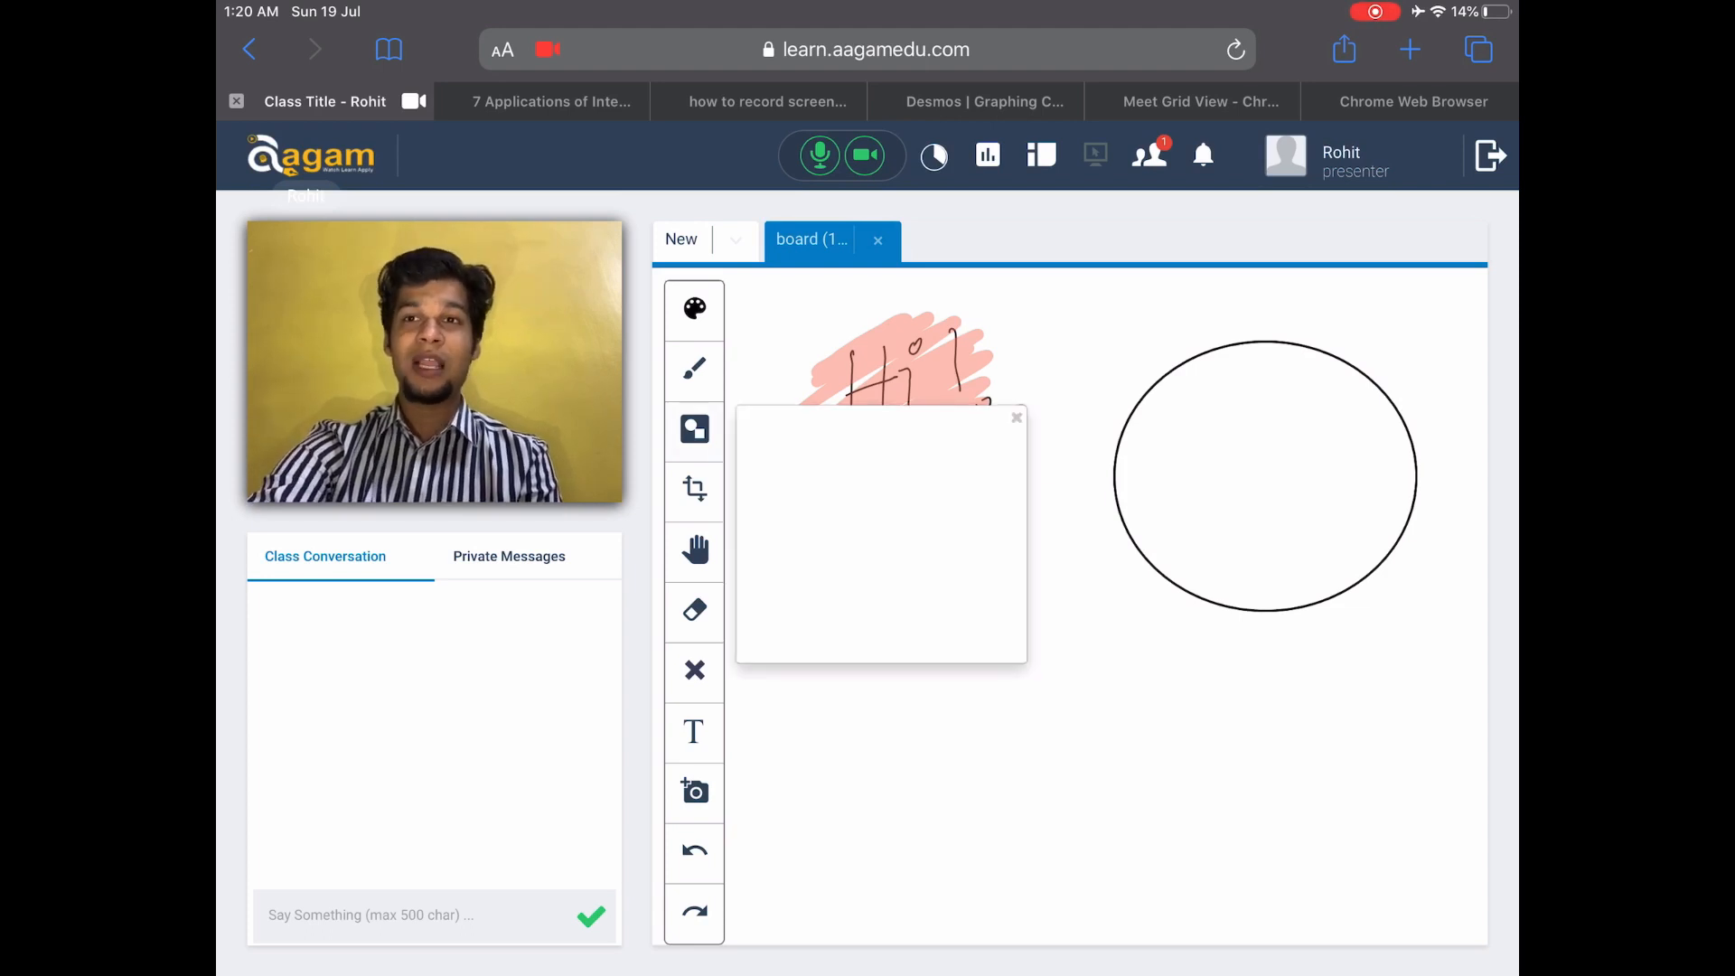
{"action": "scroll", "coordinate": [881, 542], "scroll_direction": "down", "scroll_amount": 2}
{"action": "left_click", "coordinate": [796, 522]}
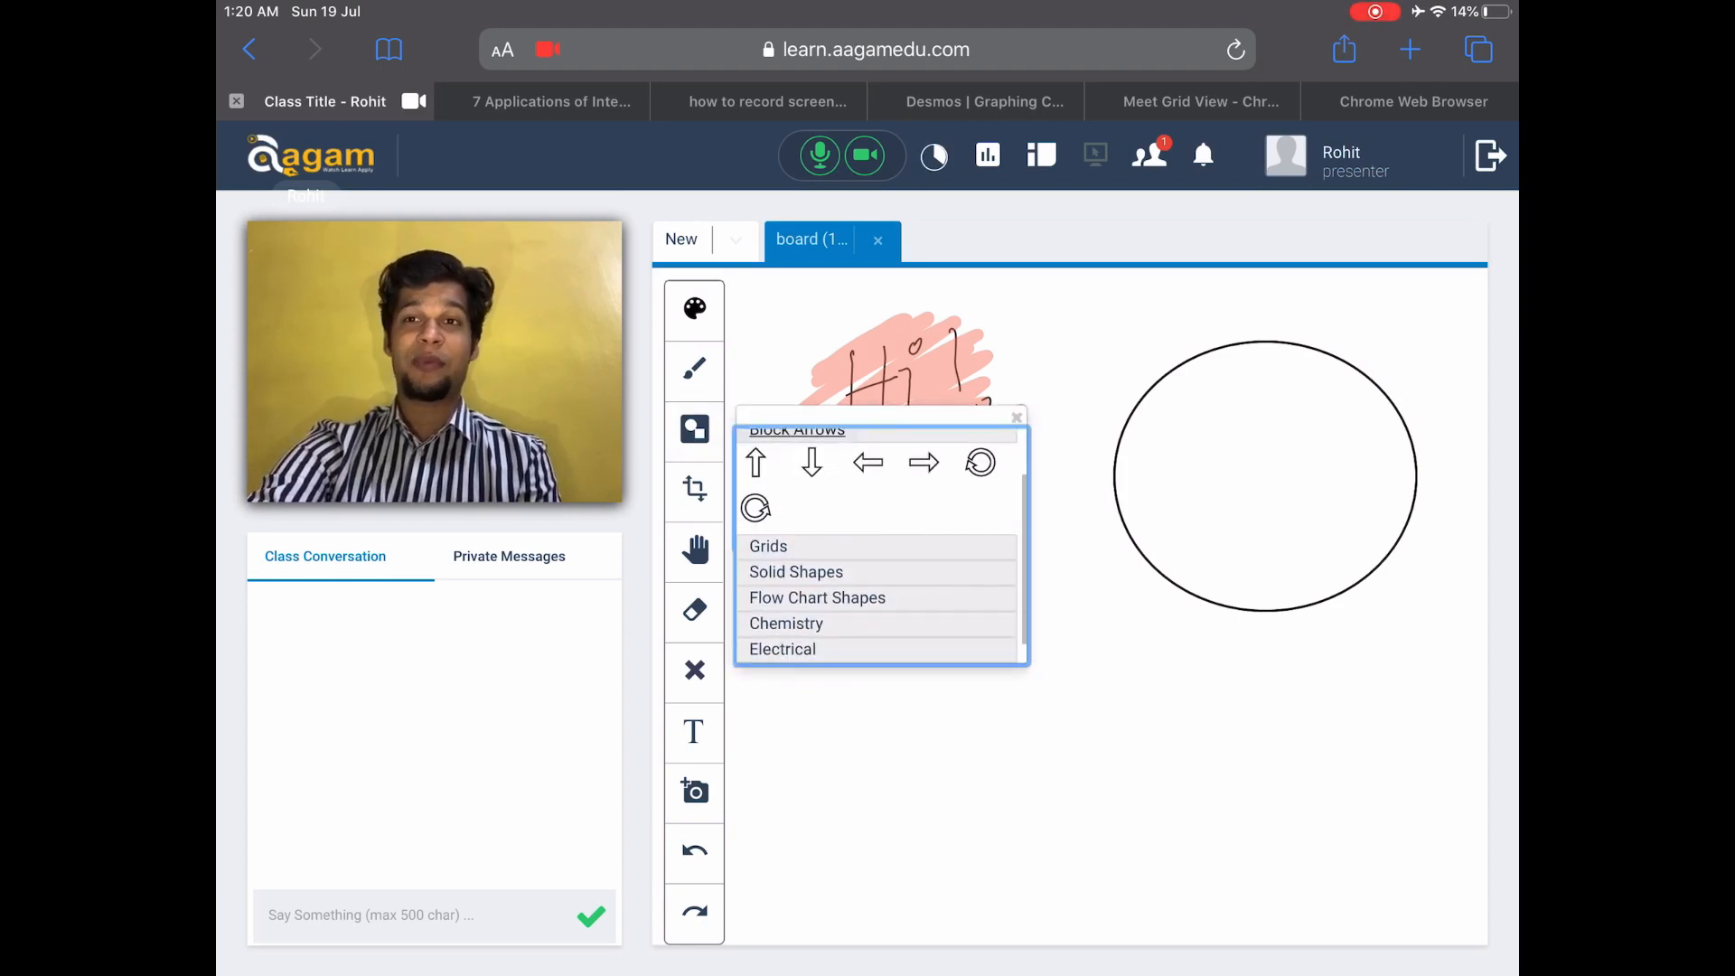
{"action": "left_click", "coordinate": [798, 440]}
{"action": "left_click", "coordinate": [797, 520]}
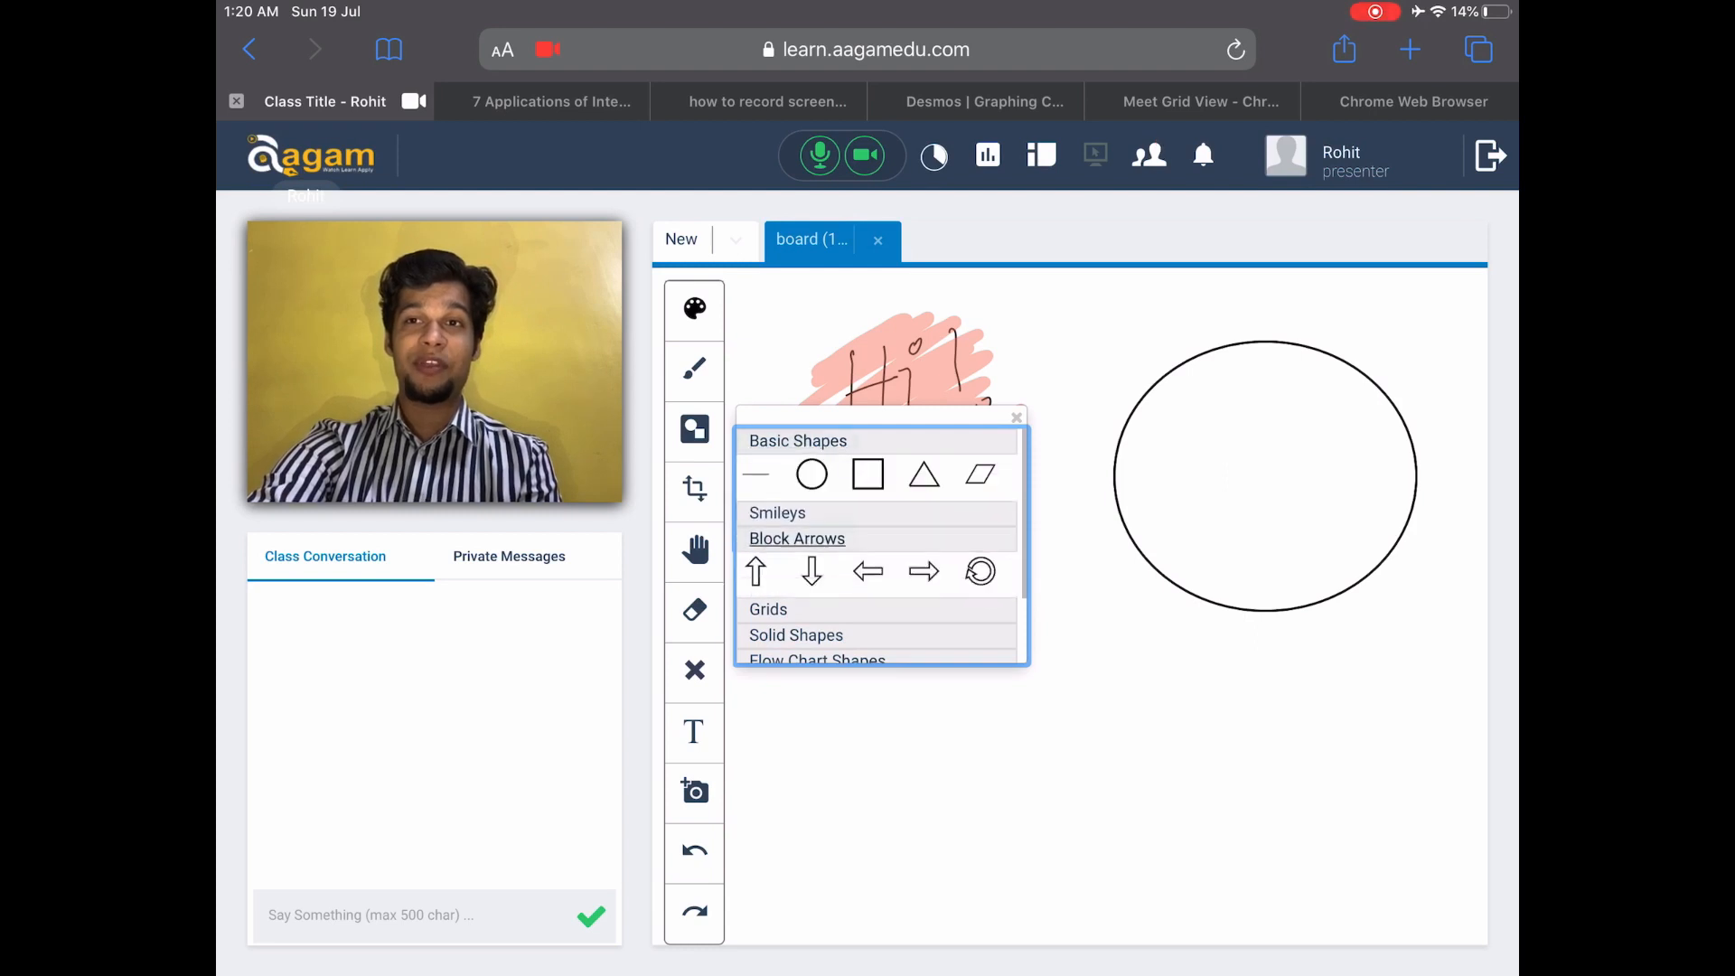
{"action": "left_click", "coordinate": [777, 466]}
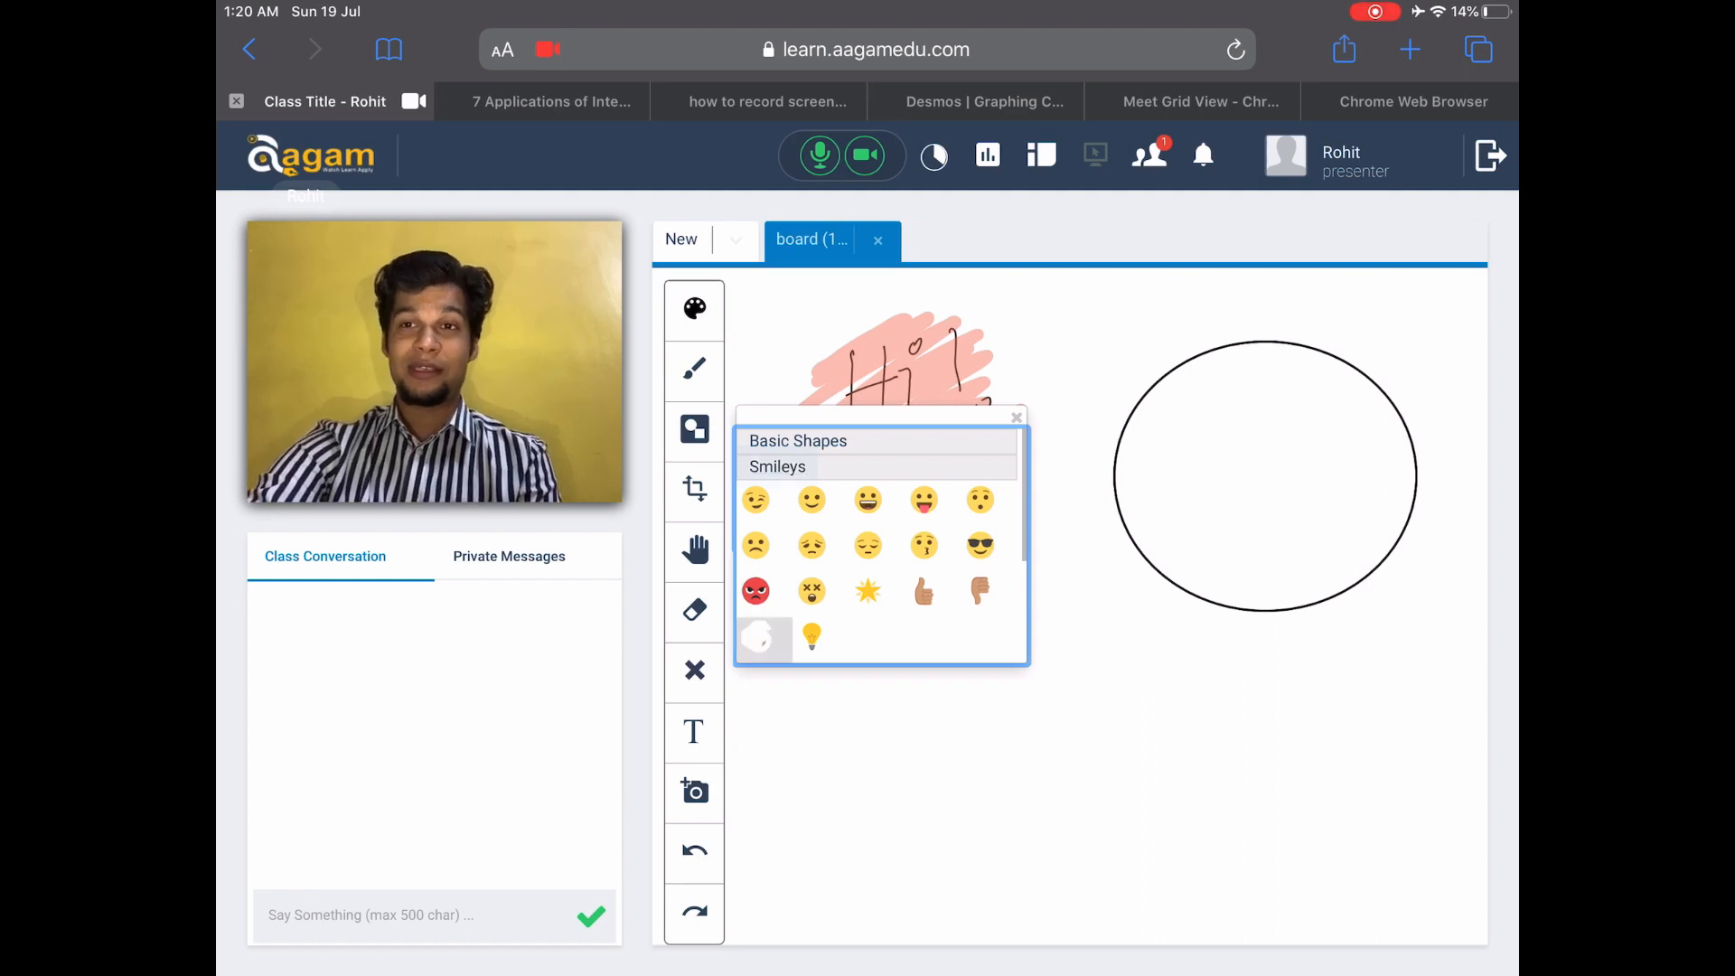
Place a clapping-hands emoji below the greetings and a light bulb below the circle
{"action": "left_click", "coordinate": [755, 637]}
{"action": "left_click_drag", "start_coordinate": [743, 676], "coordinate": [1003, 927]}
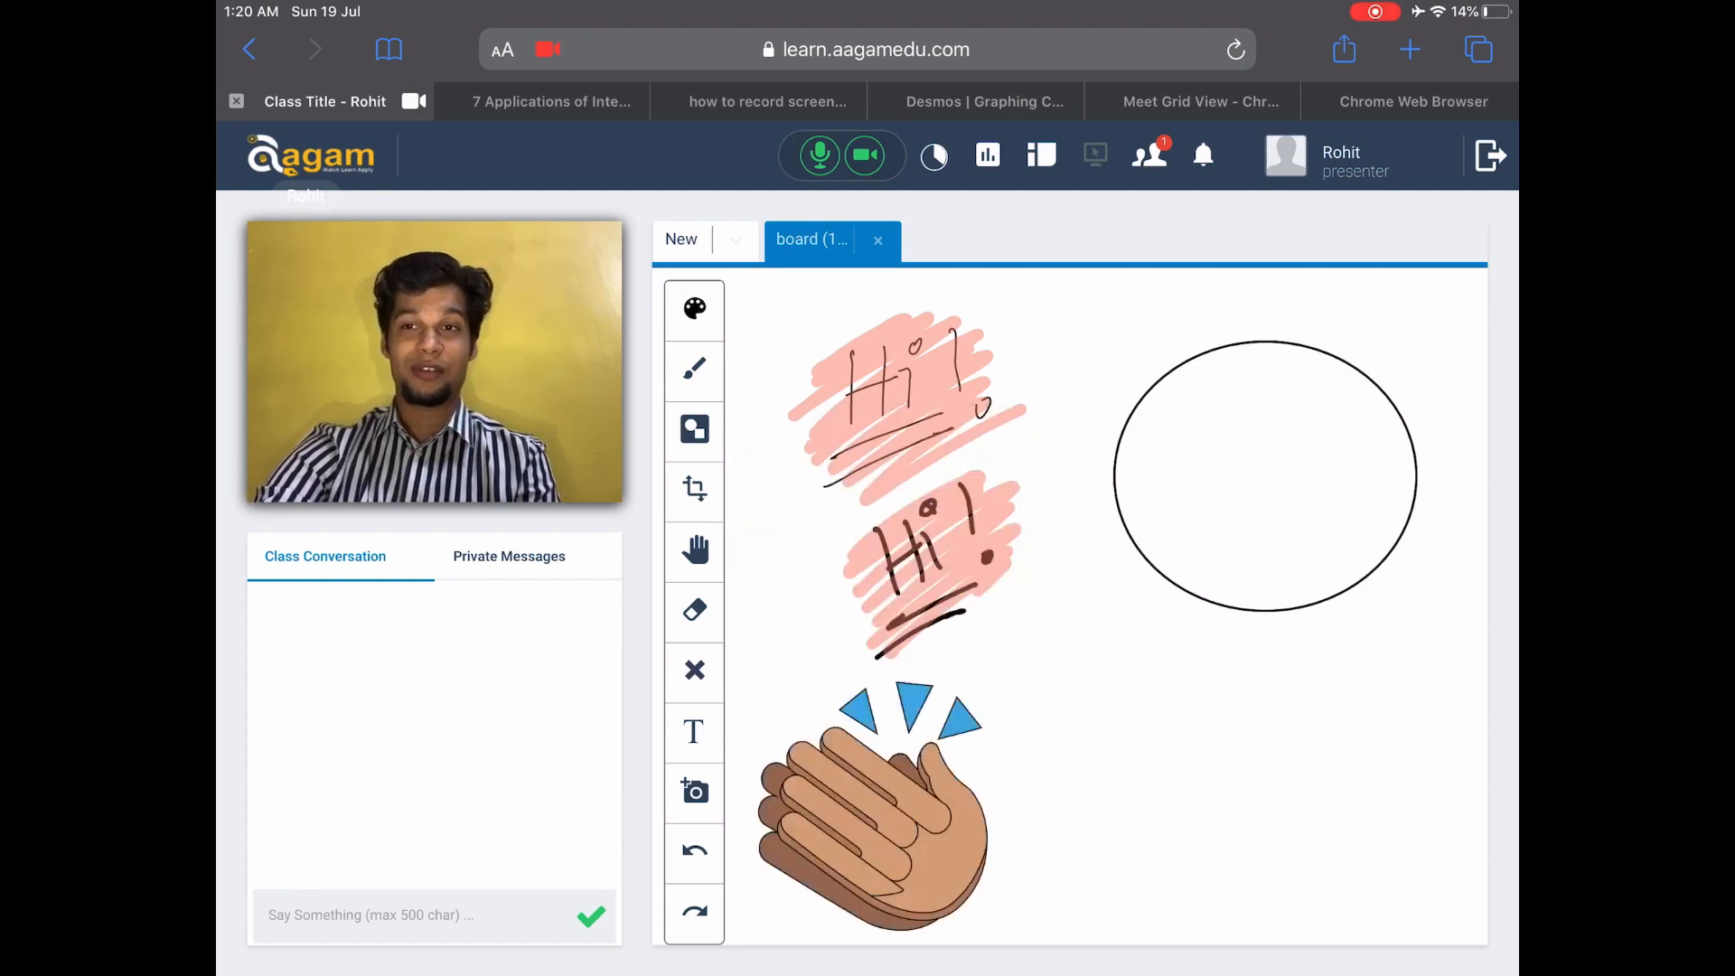
{"action": "left_click", "coordinate": [694, 429]}
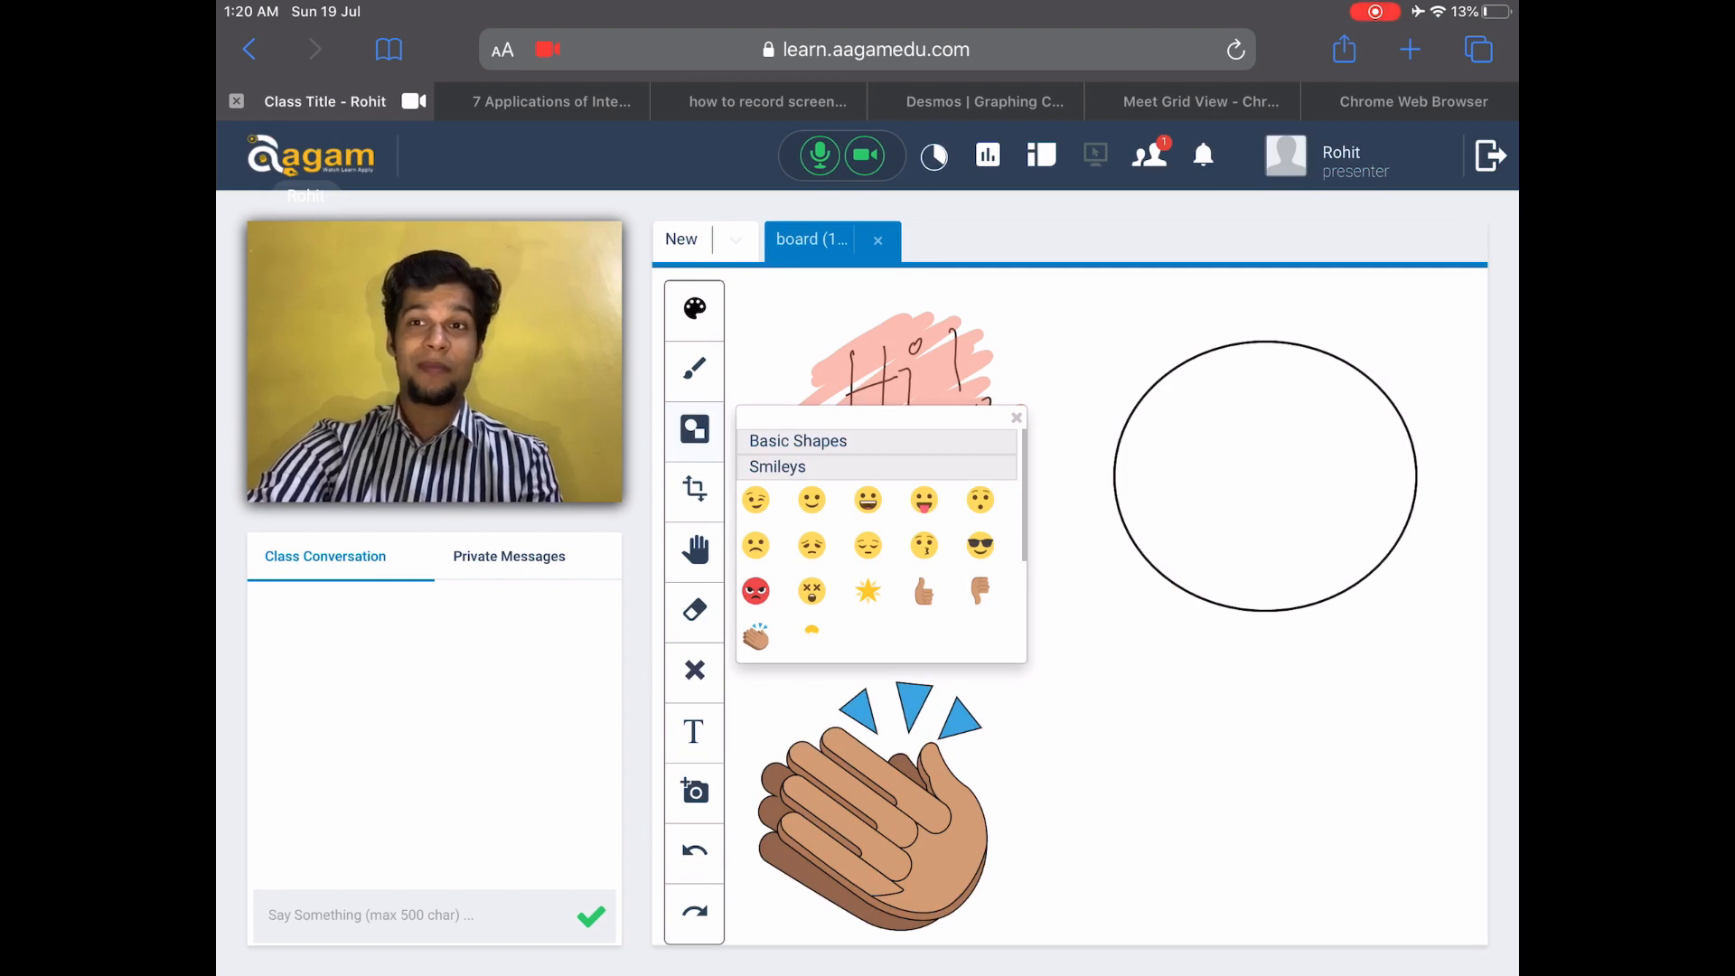
{"action": "left_click", "coordinate": [811, 634]}
{"action": "left_click_drag", "start_coordinate": [1101, 694], "coordinate": [1261, 901]}
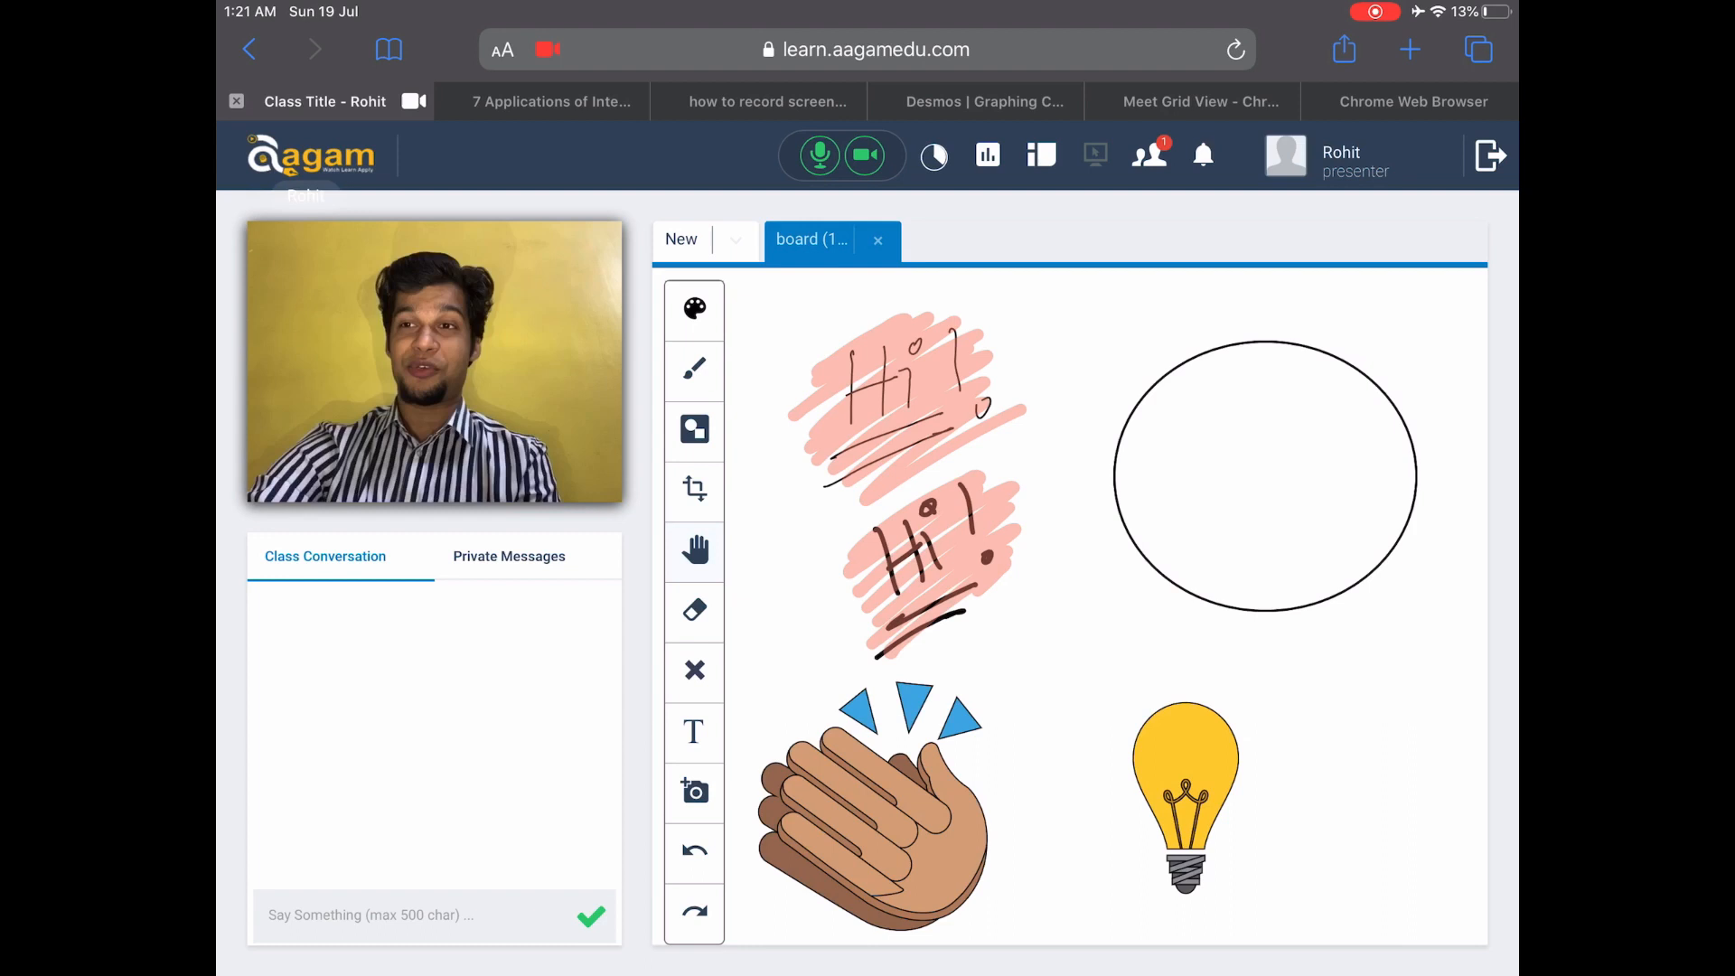
{"action": "scroll", "coordinate": [1070, 596], "scroll_direction": "down", "scroll_amount": 8}
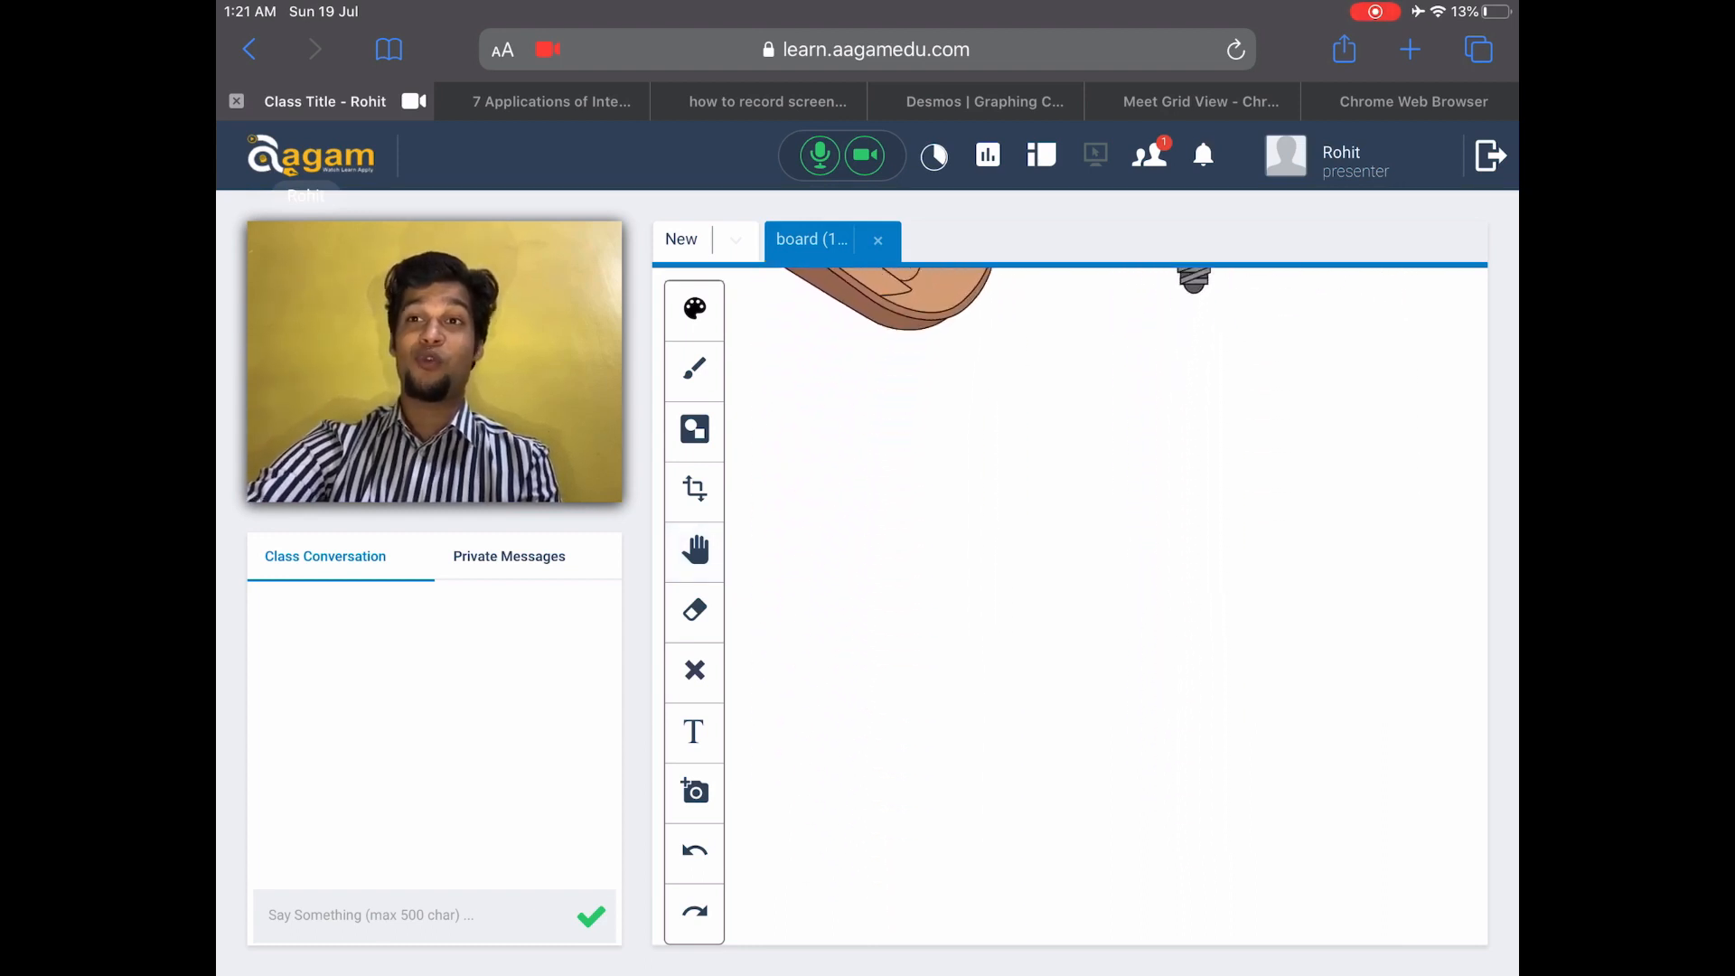
{"action": "scroll", "coordinate": [1071, 597], "scroll_direction": "down", "scroll_amount": 1}
Place a coordinate-axes grid from the Grids shapes on the board
{"action": "left_click", "coordinate": [694, 429]}
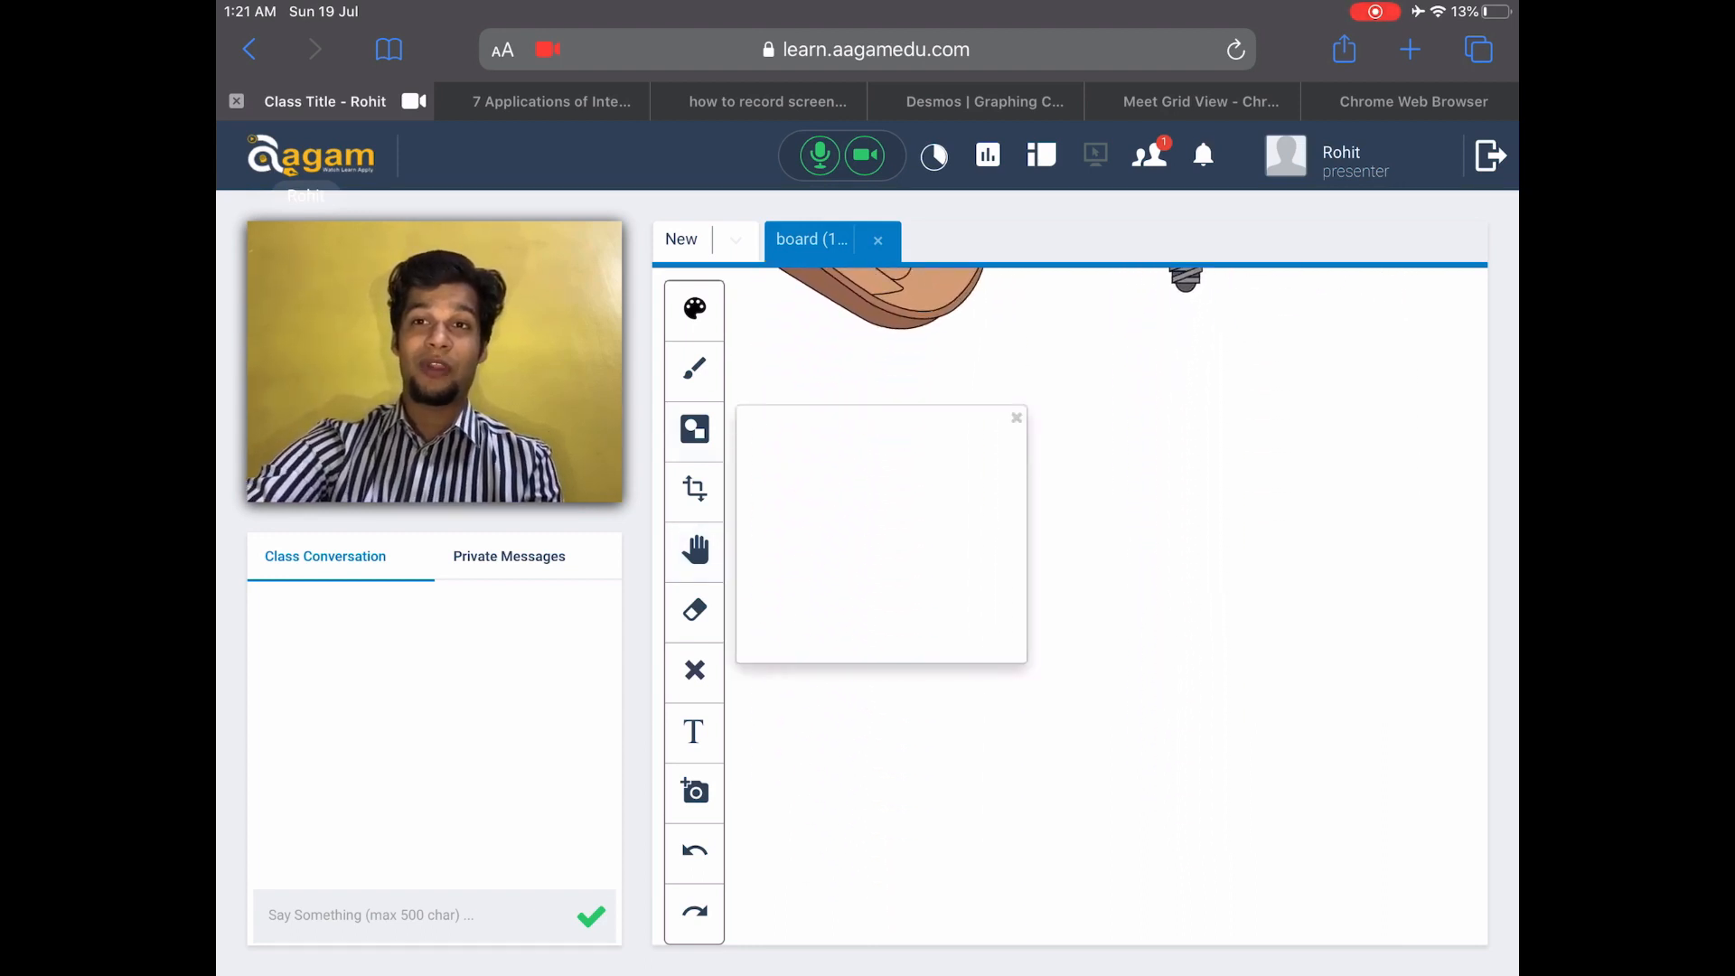
{"action": "scroll", "coordinate": [881, 569], "scroll_direction": "down", "scroll_amount": 5}
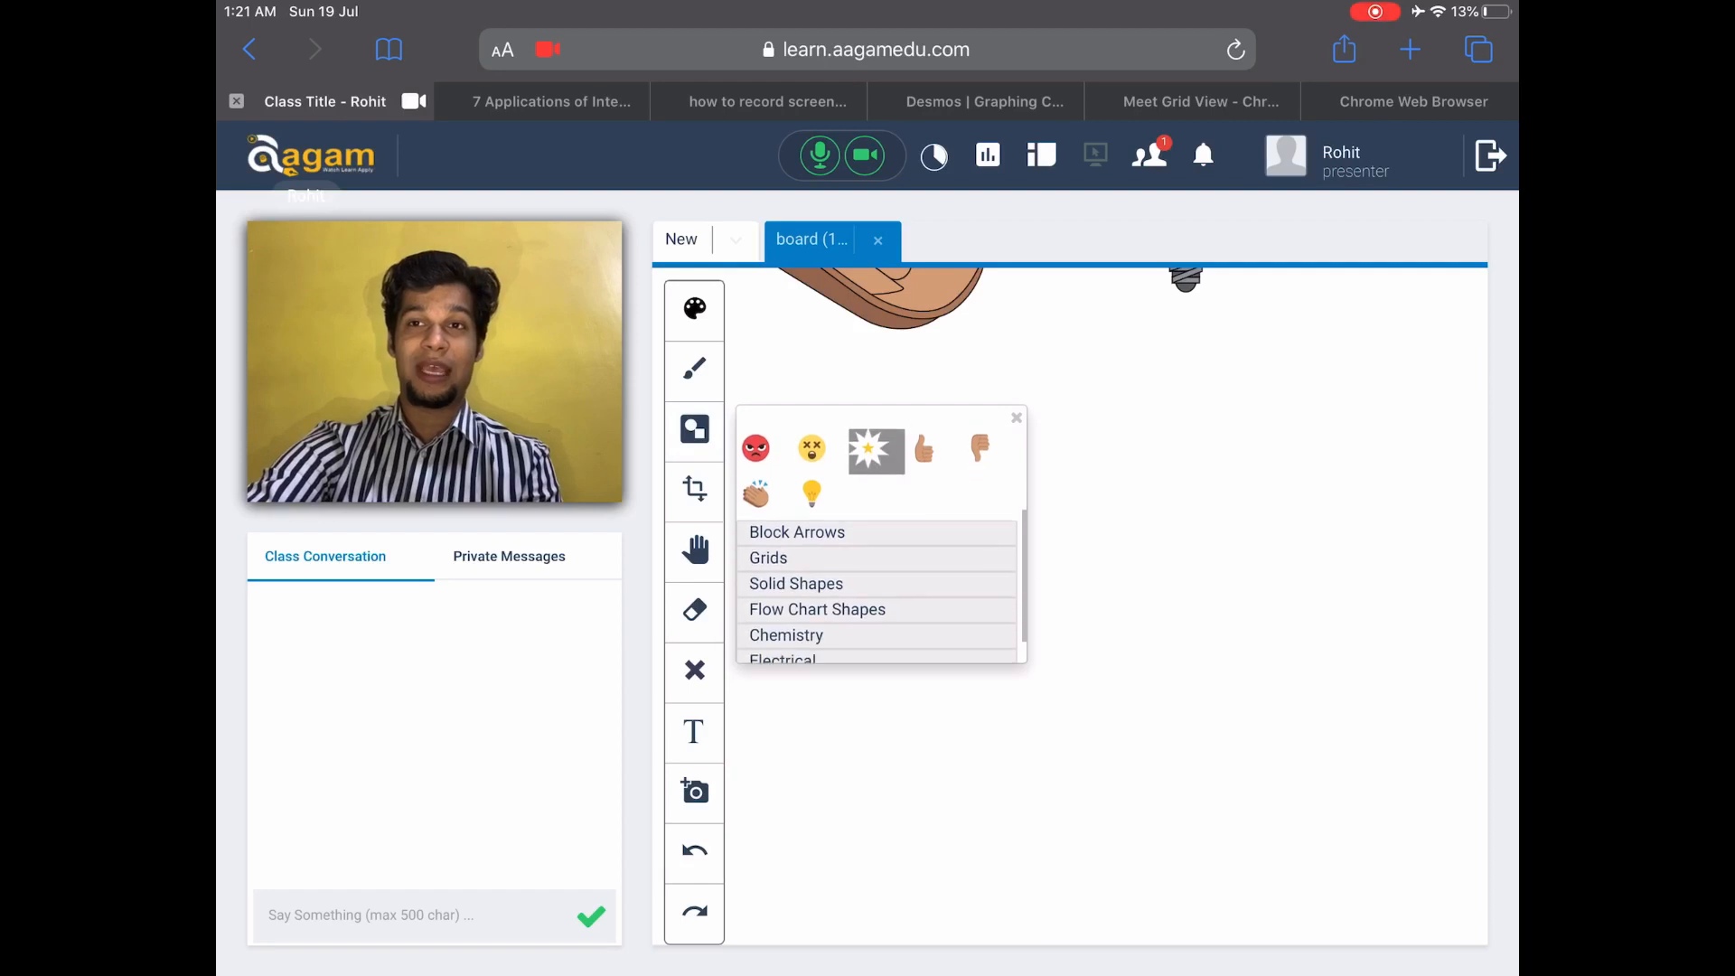
{"action": "scroll", "coordinate": [881, 569], "scroll_direction": "up", "scroll_amount": 2}
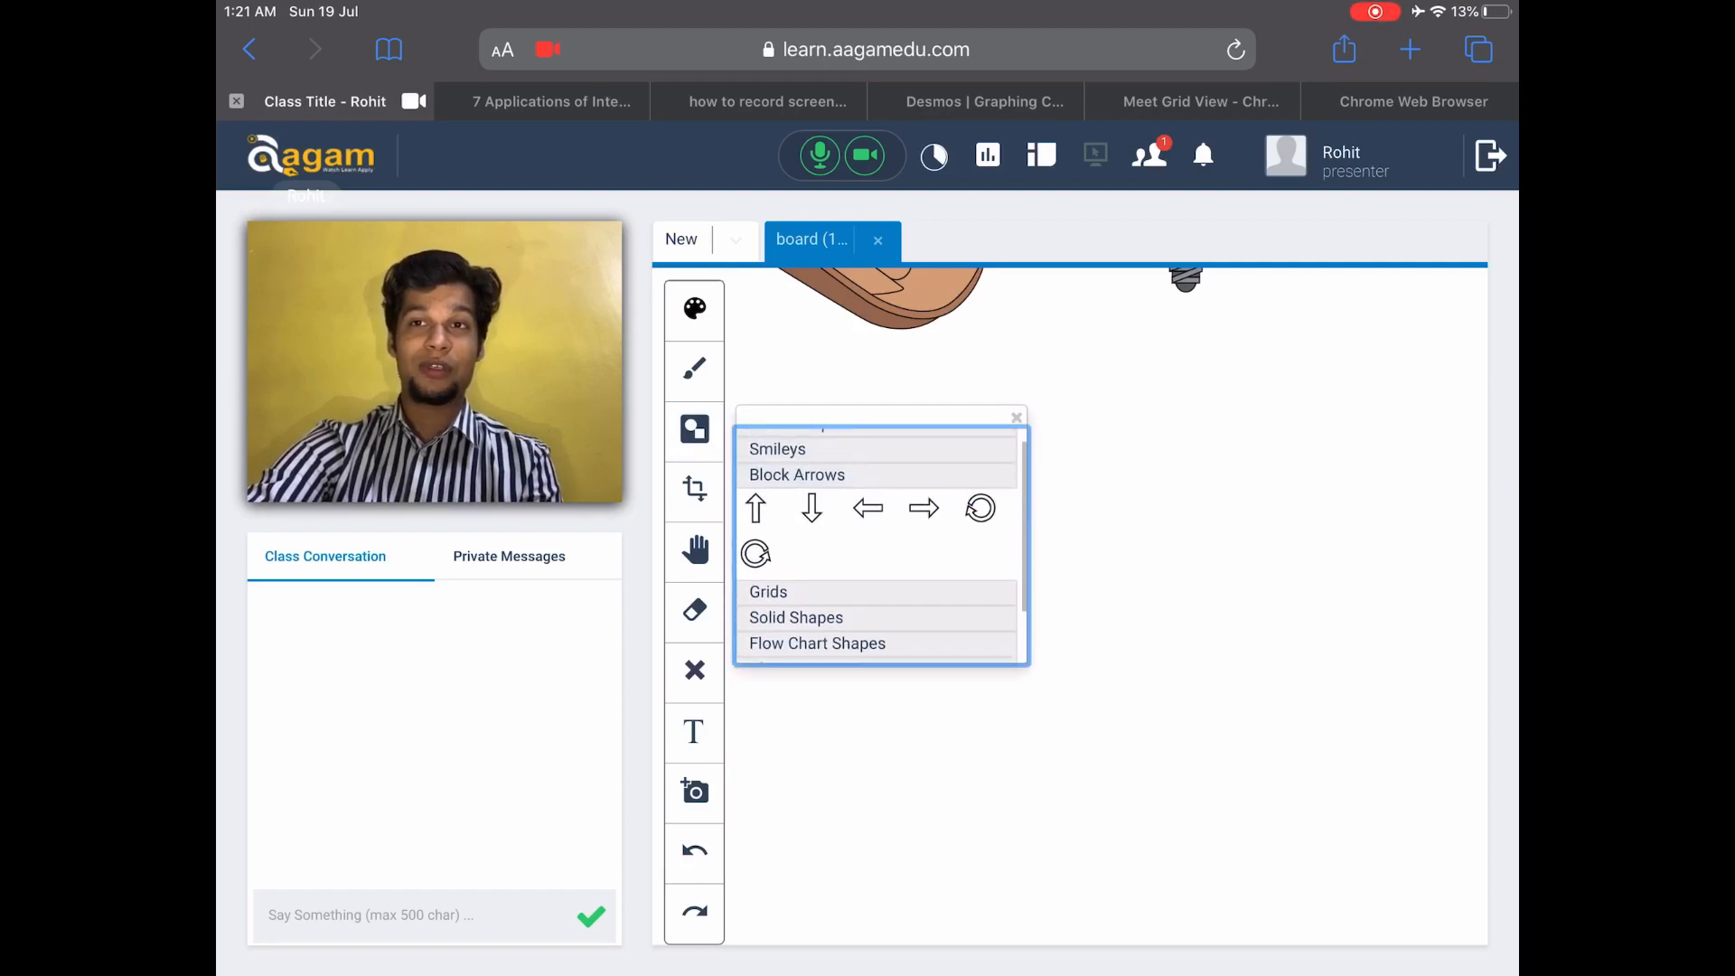
{"action": "left_click", "coordinate": [767, 591]}
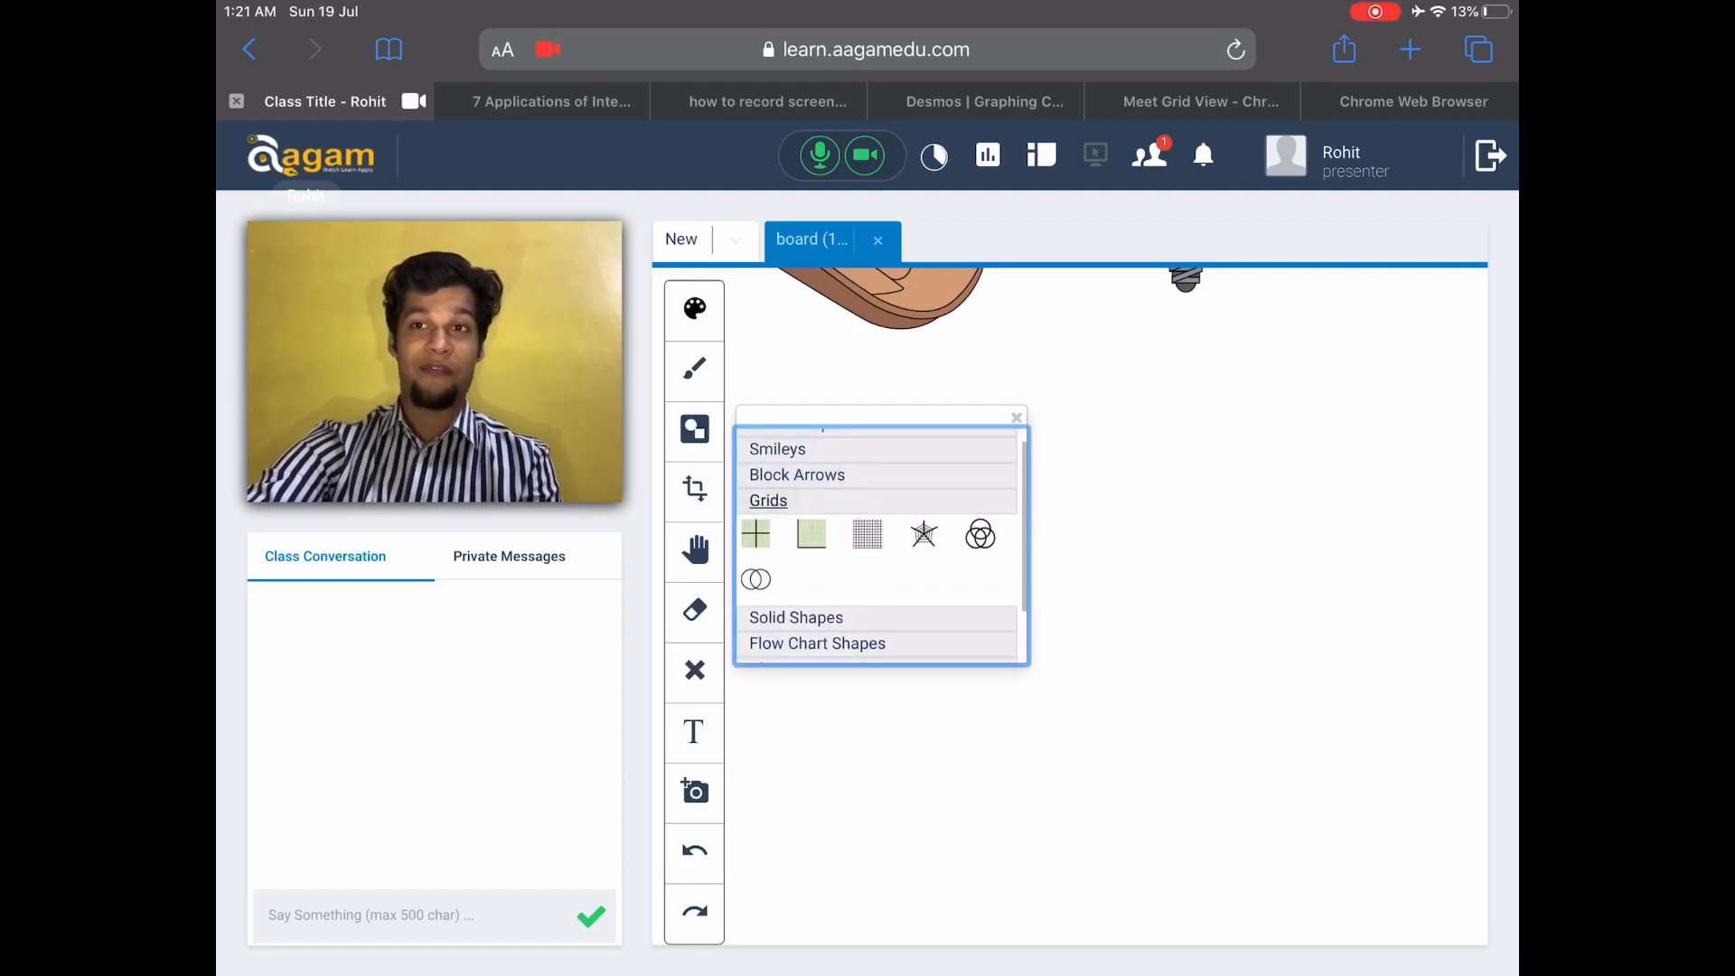
{"action": "left_click", "coordinate": [866, 534]}
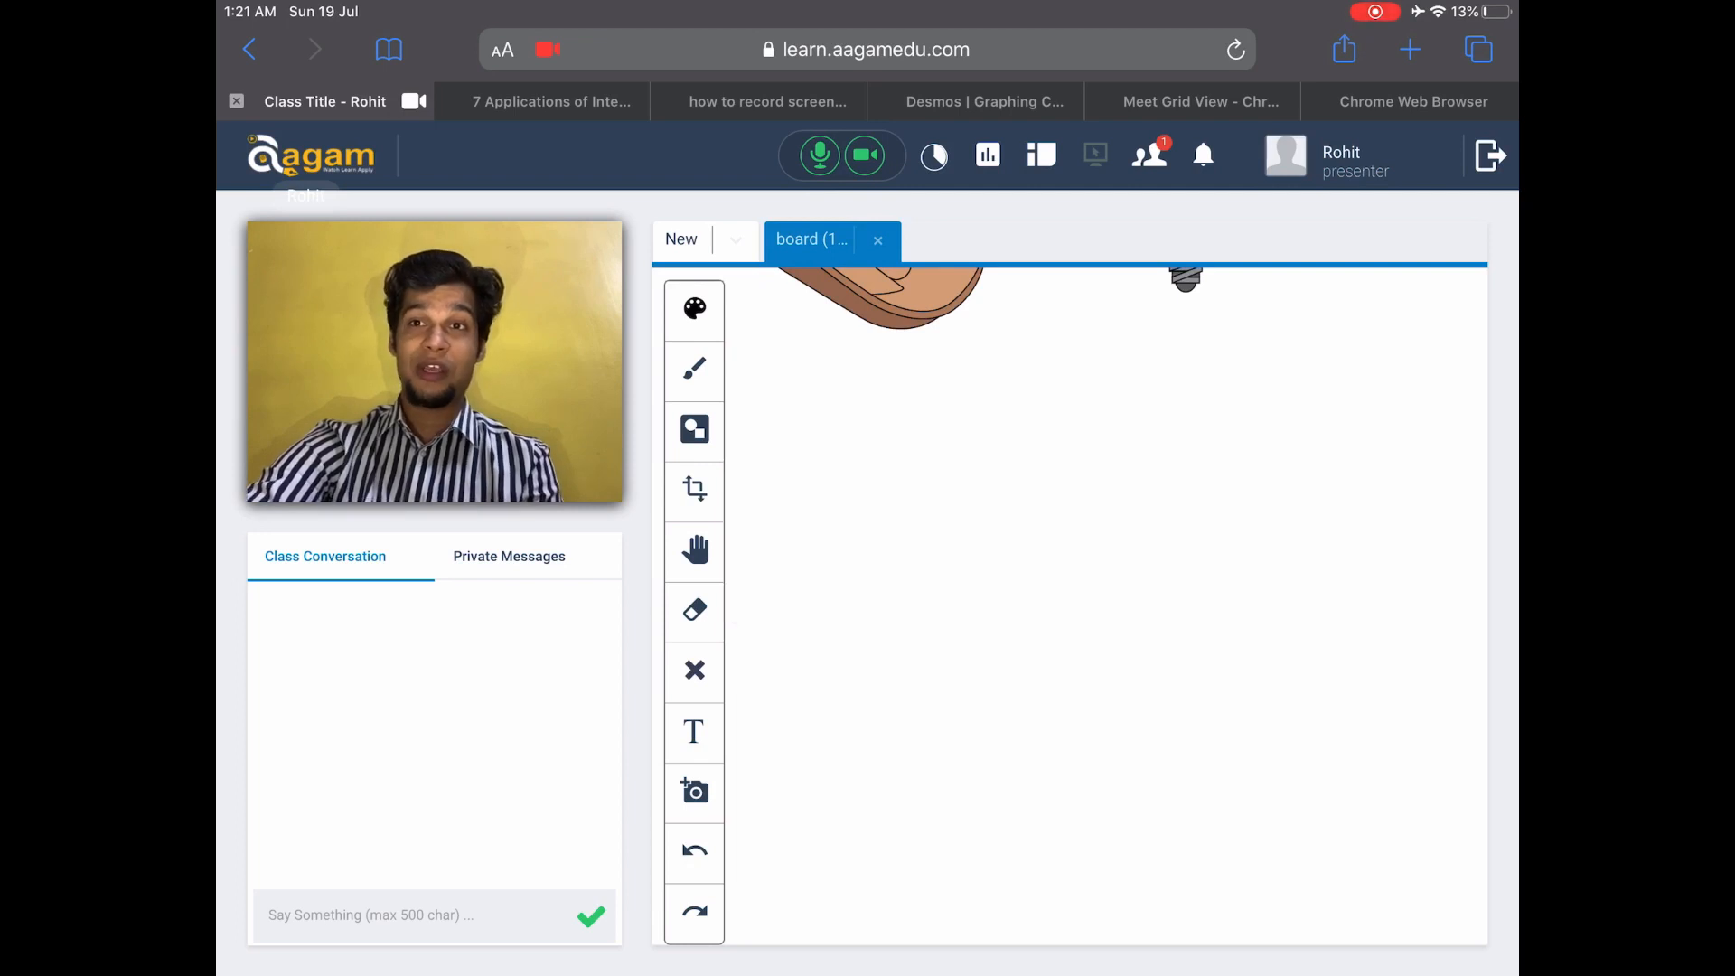
{"action": "left_click_drag", "start_coordinate": [772, 363], "coordinate": [1398, 900]}
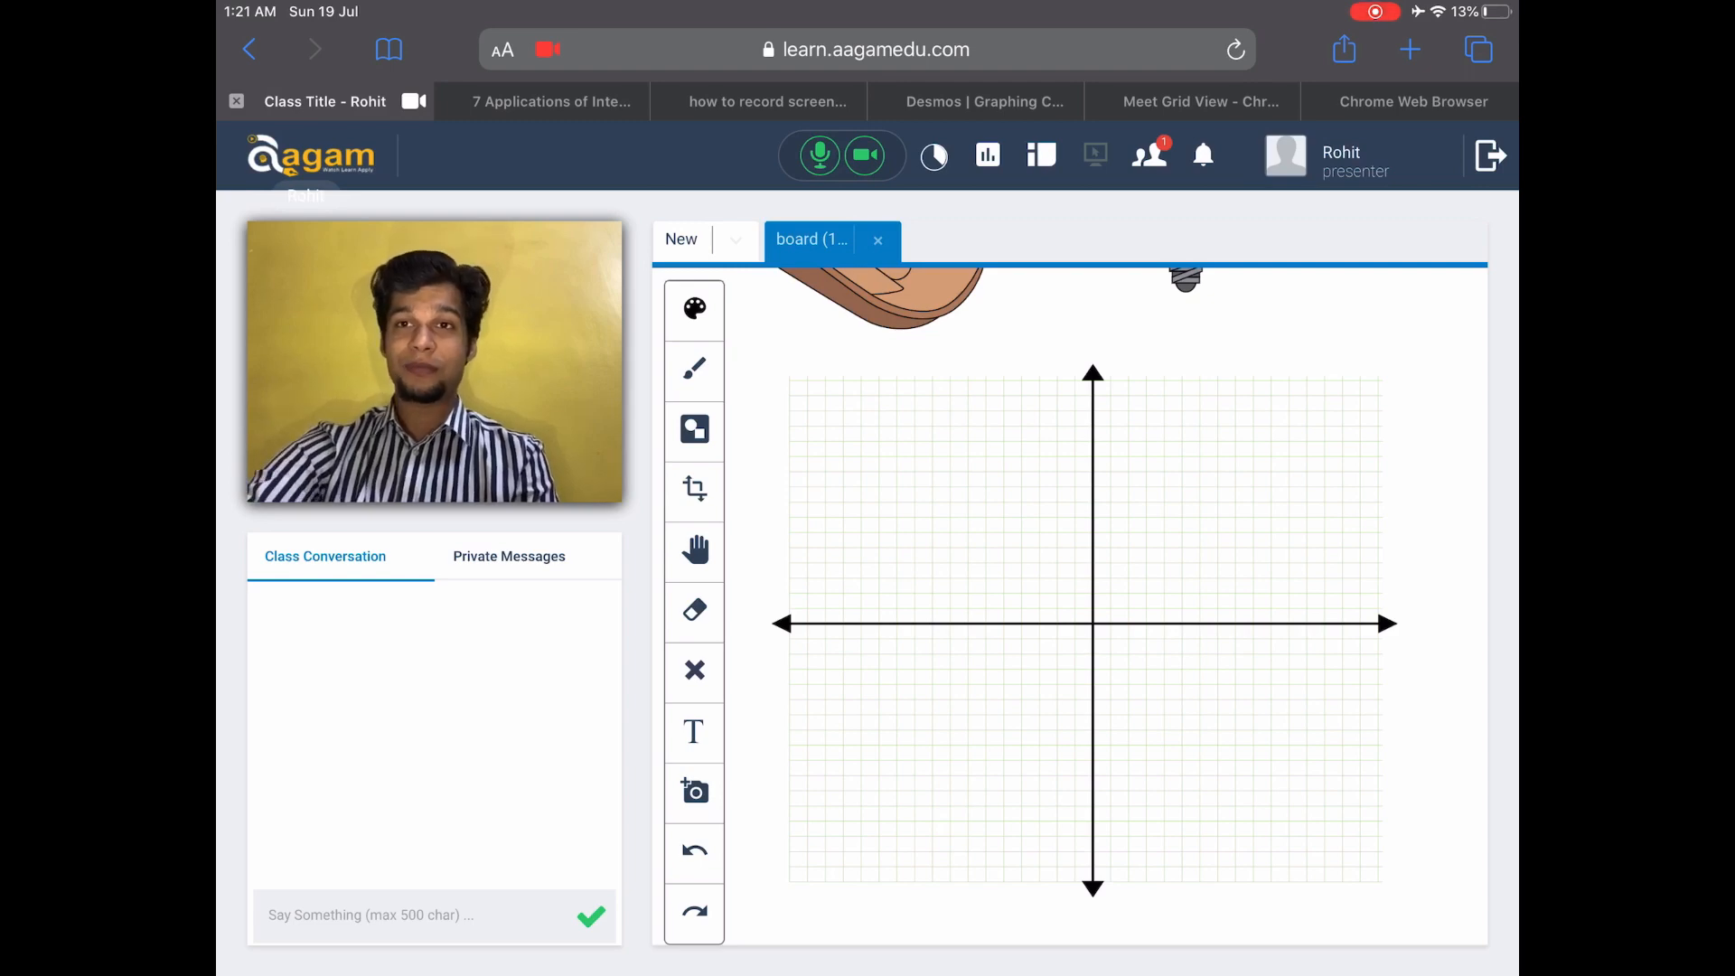
{"action": "scroll", "coordinate": [1085, 583], "scroll_direction": "down", "scroll_amount": 10}
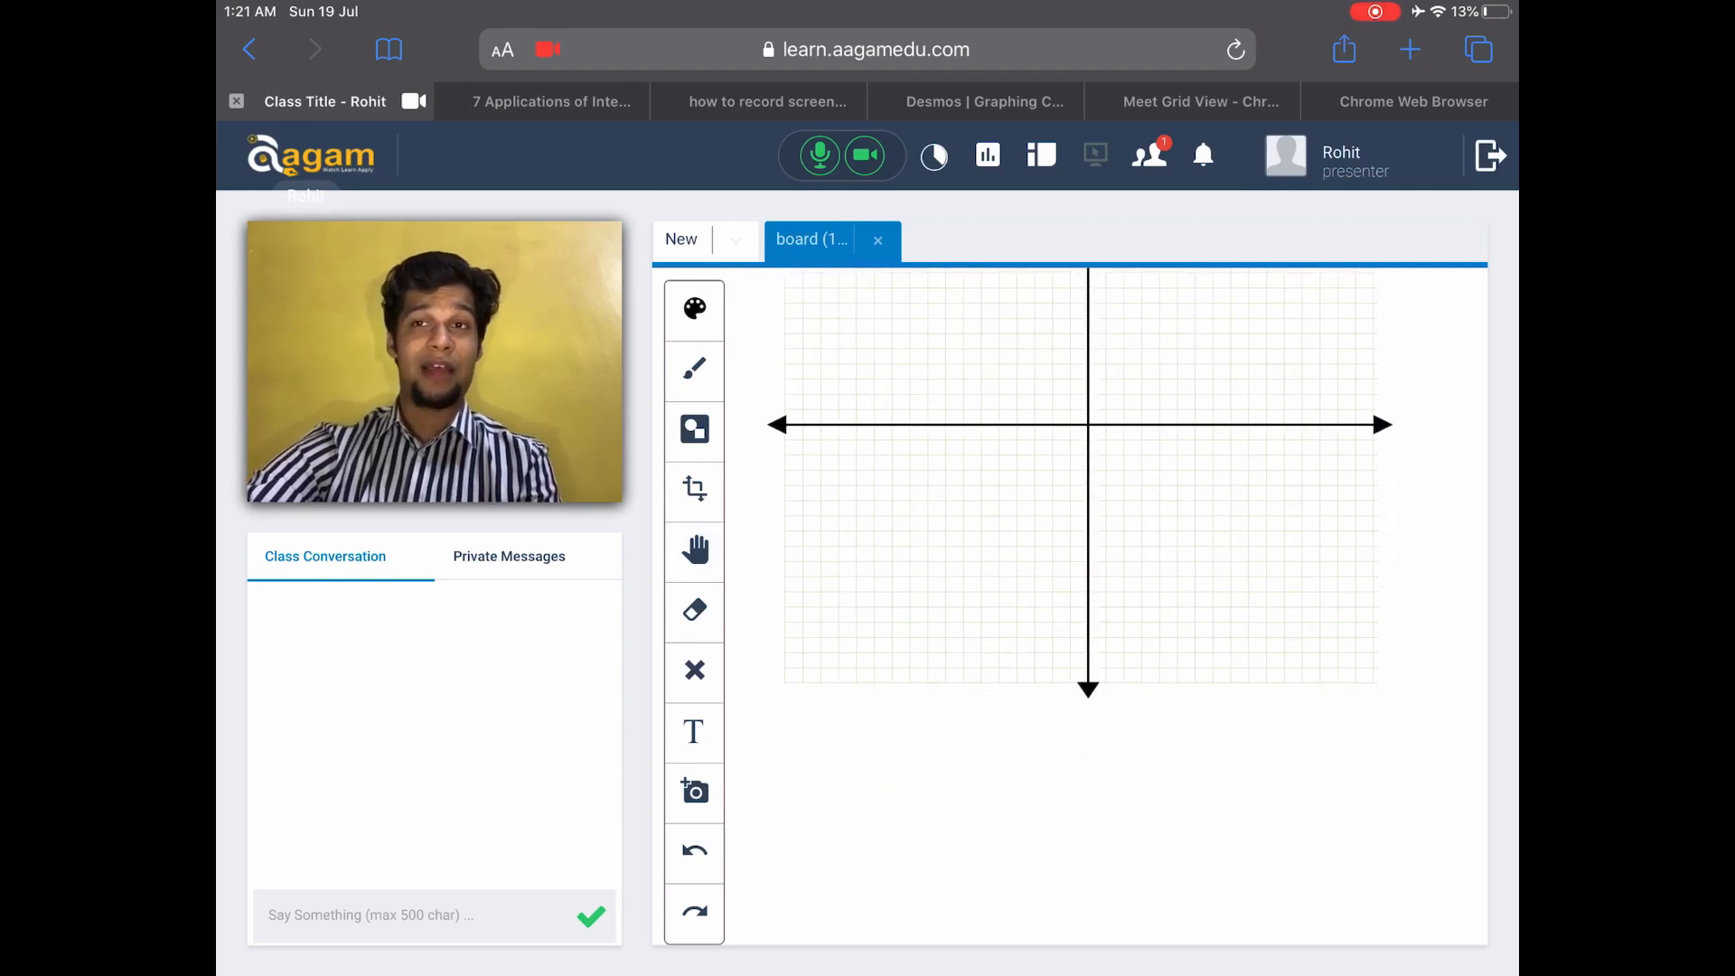
Add a first-quadrant graph grid and a plain square grid below it
{"action": "left_click", "coordinate": [695, 428]}
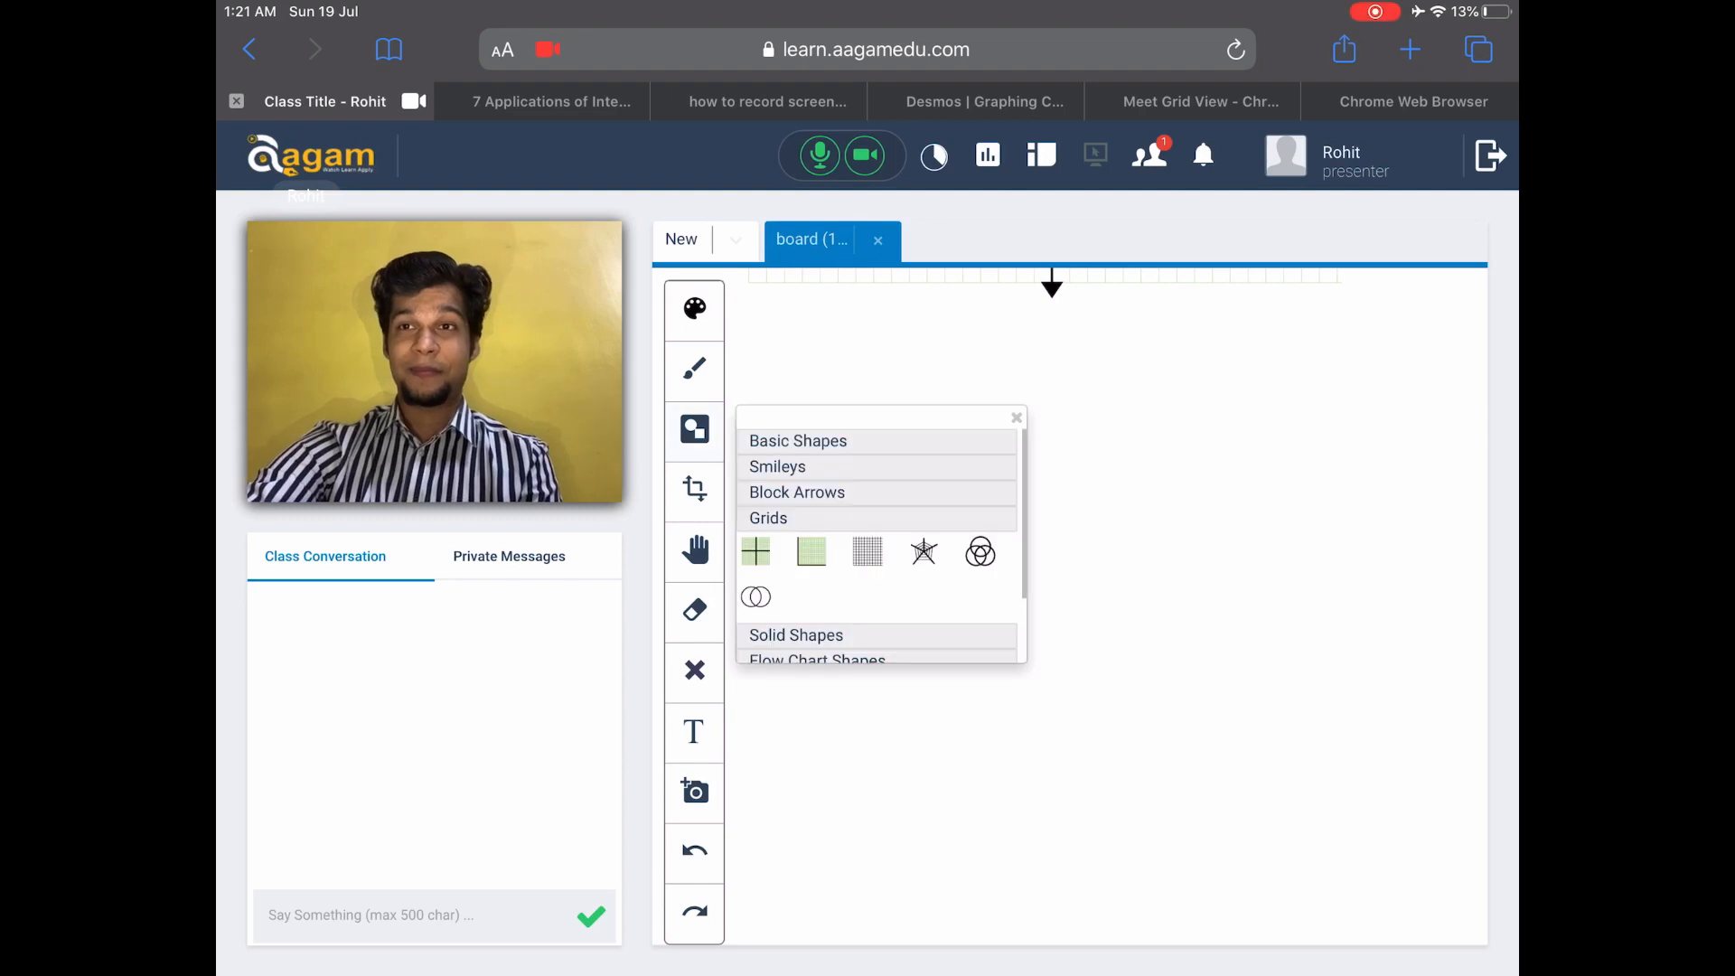
{"action": "left_click", "coordinate": [818, 552]}
{"action": "left_click_drag", "start_coordinate": [798, 357], "coordinate": [1380, 894]}
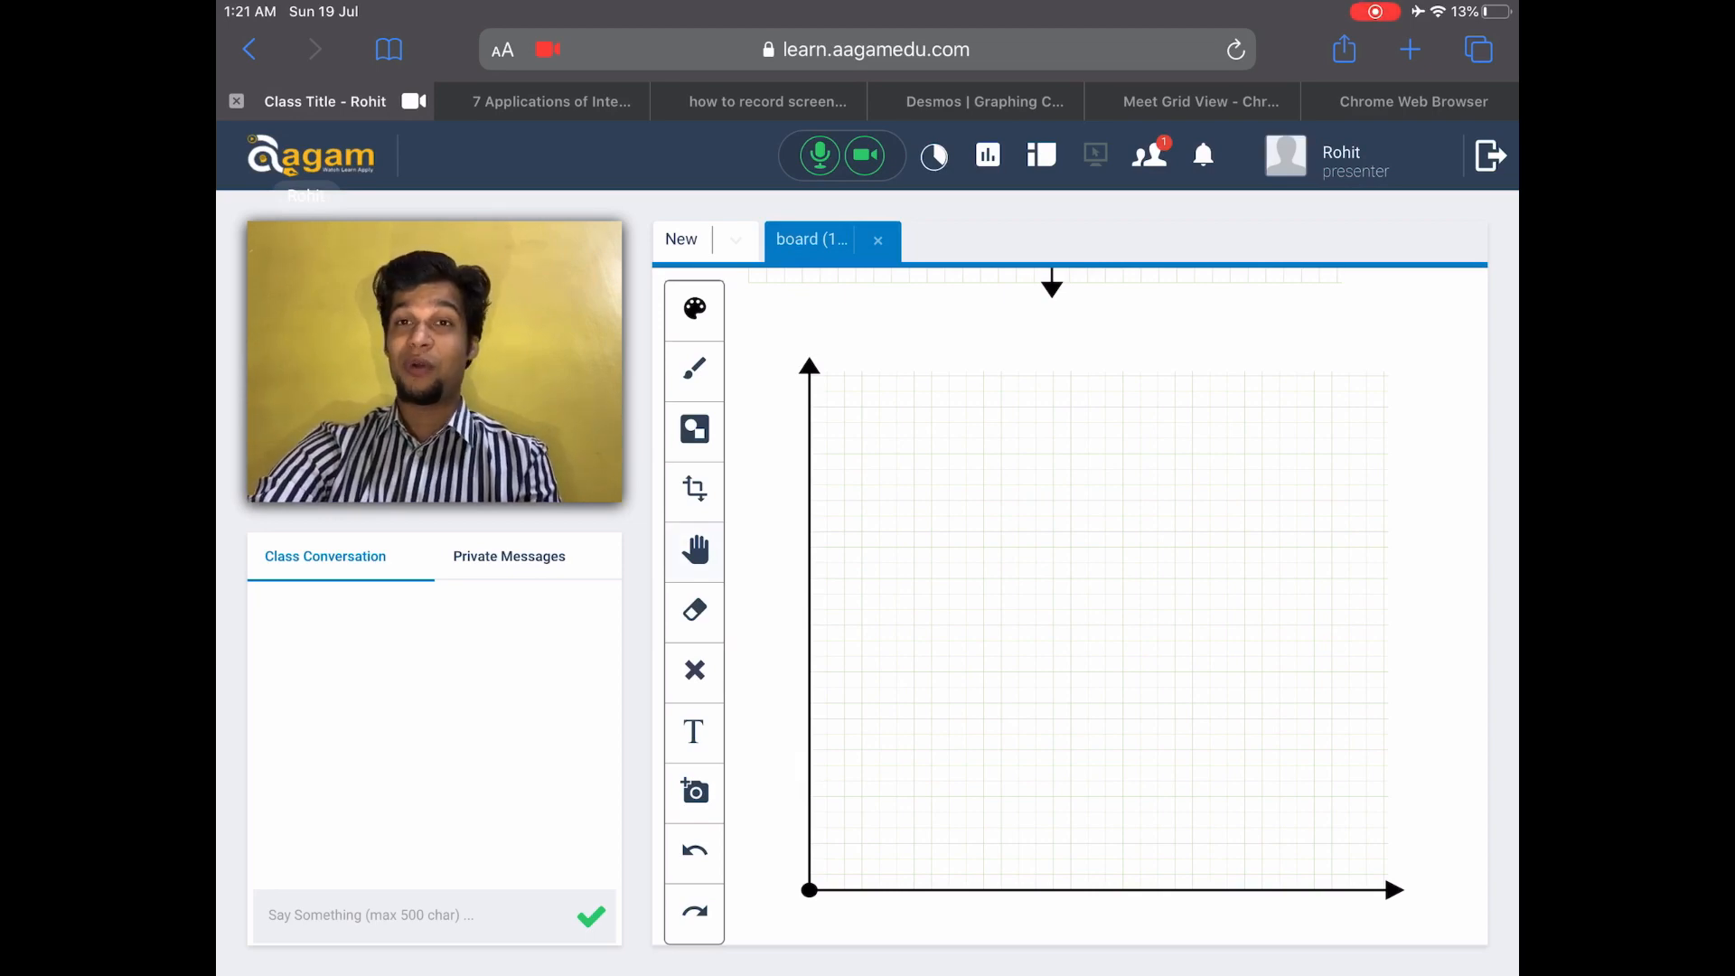
{"action": "scroll", "coordinate": [1085, 610], "scroll_direction": "down", "scroll_amount": 5}
{"action": "scroll", "coordinate": [1084, 542], "scroll_direction": "down", "scroll_amount": 4}
{"action": "left_click", "coordinate": [694, 428]}
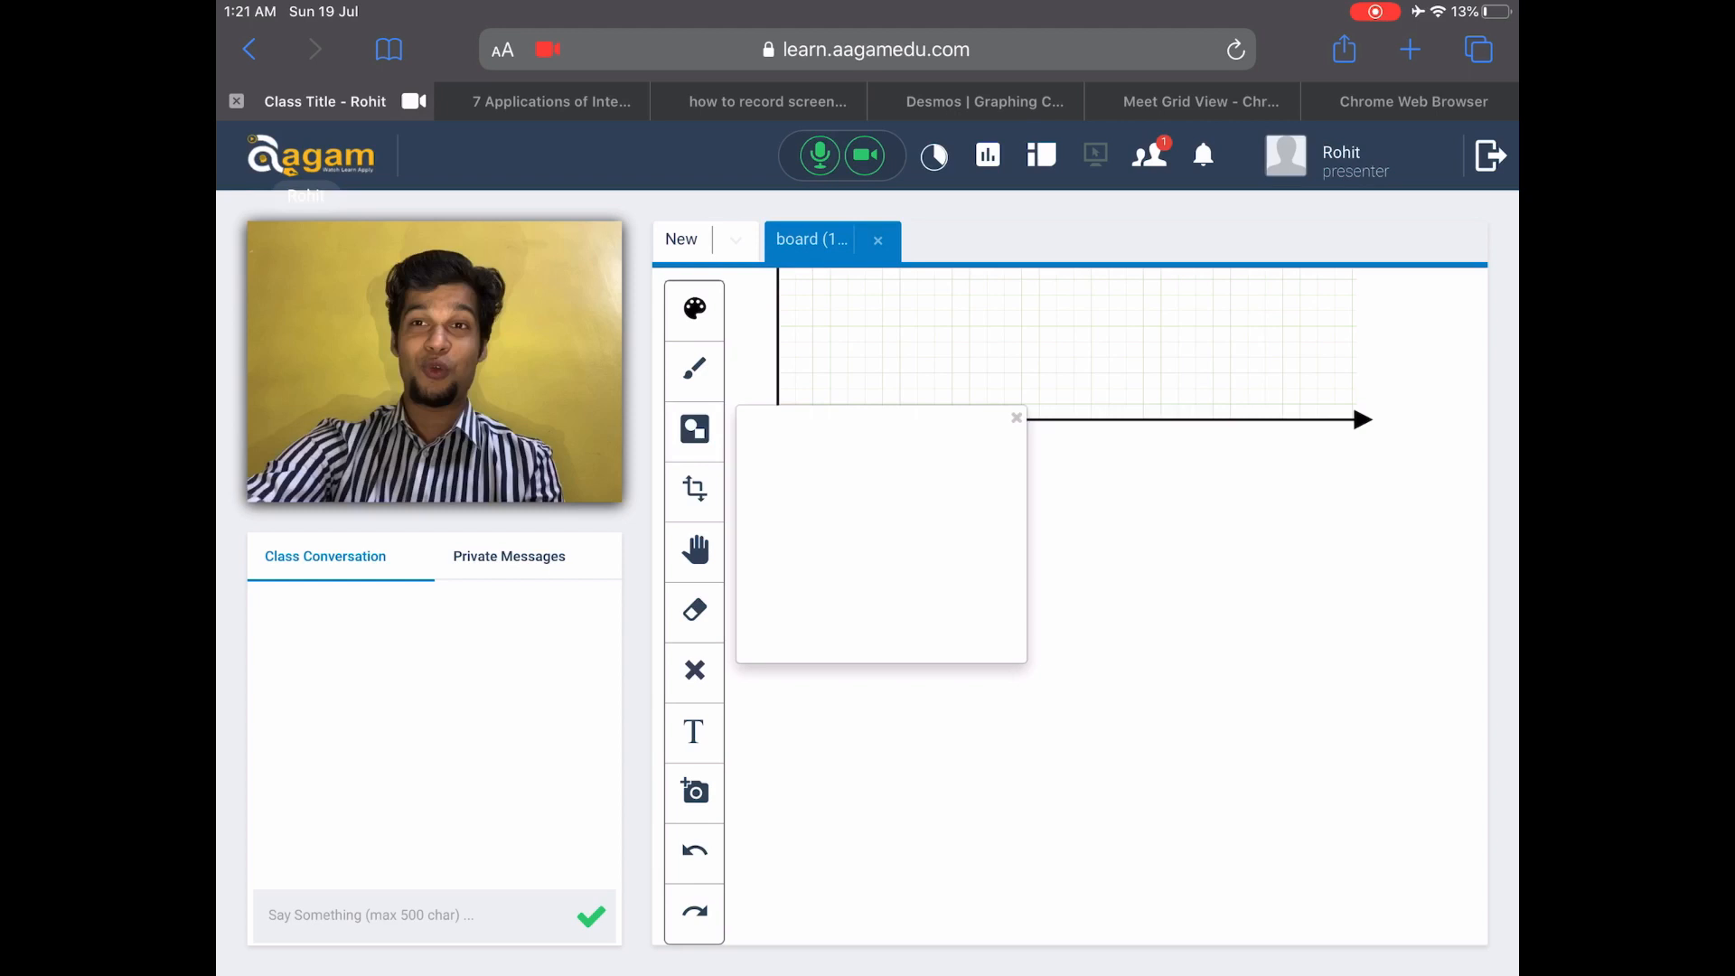
{"action": "left_click", "coordinate": [867, 552]}
{"action": "left_click_drag", "start_coordinate": [817, 486], "coordinate": [1437, 922]}
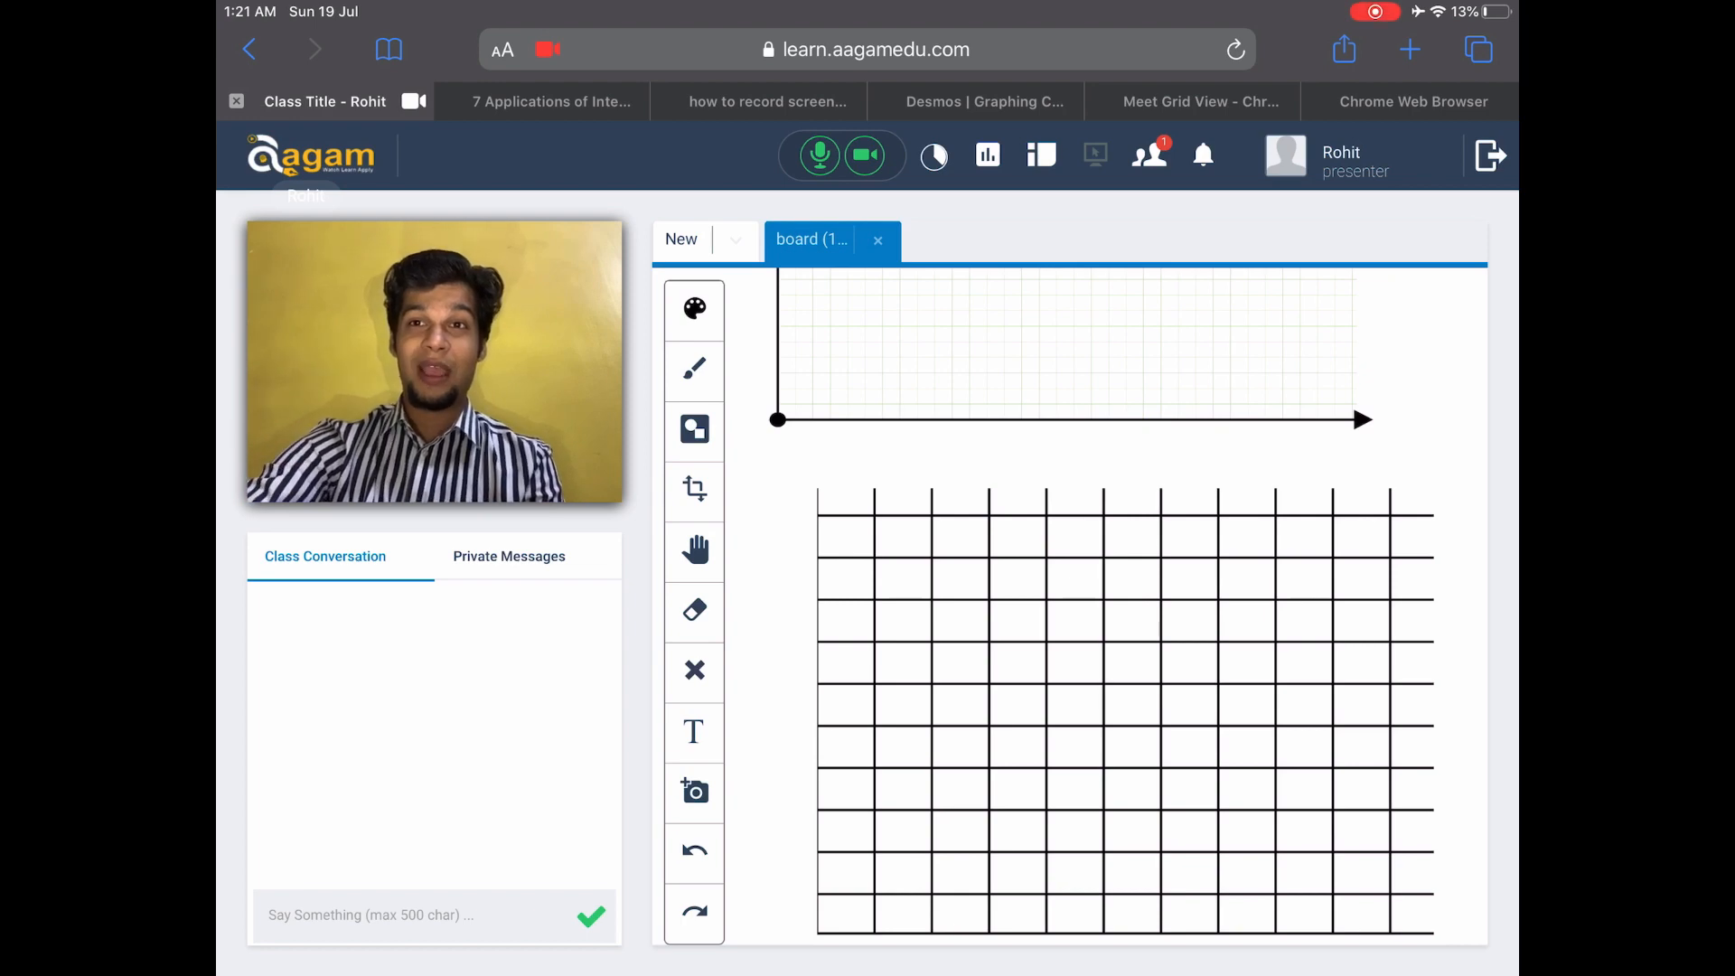
{"action": "scroll", "coordinate": [1108, 597], "scroll_direction": "down", "scroll_amount": 5}
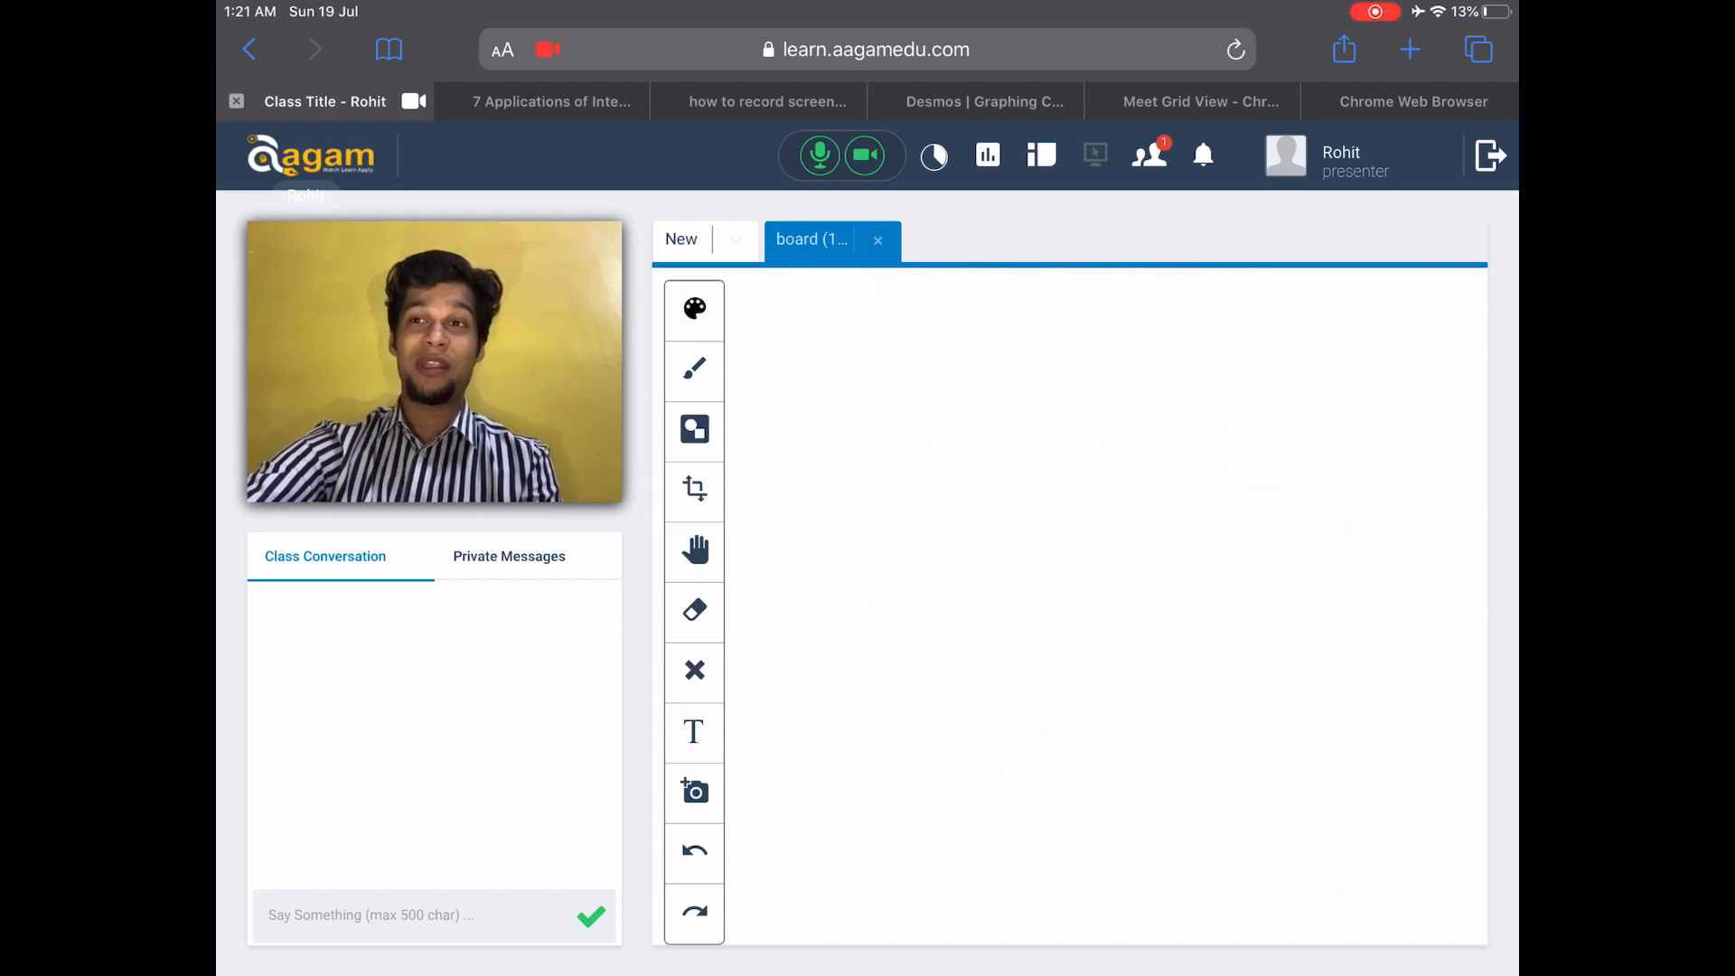
Place a three-circle Venn, a boxed two-circle Venn beside it and a spider-web chart below
{"action": "left_click", "coordinate": [694, 429]}
{"action": "left_click", "coordinate": [979, 551]}
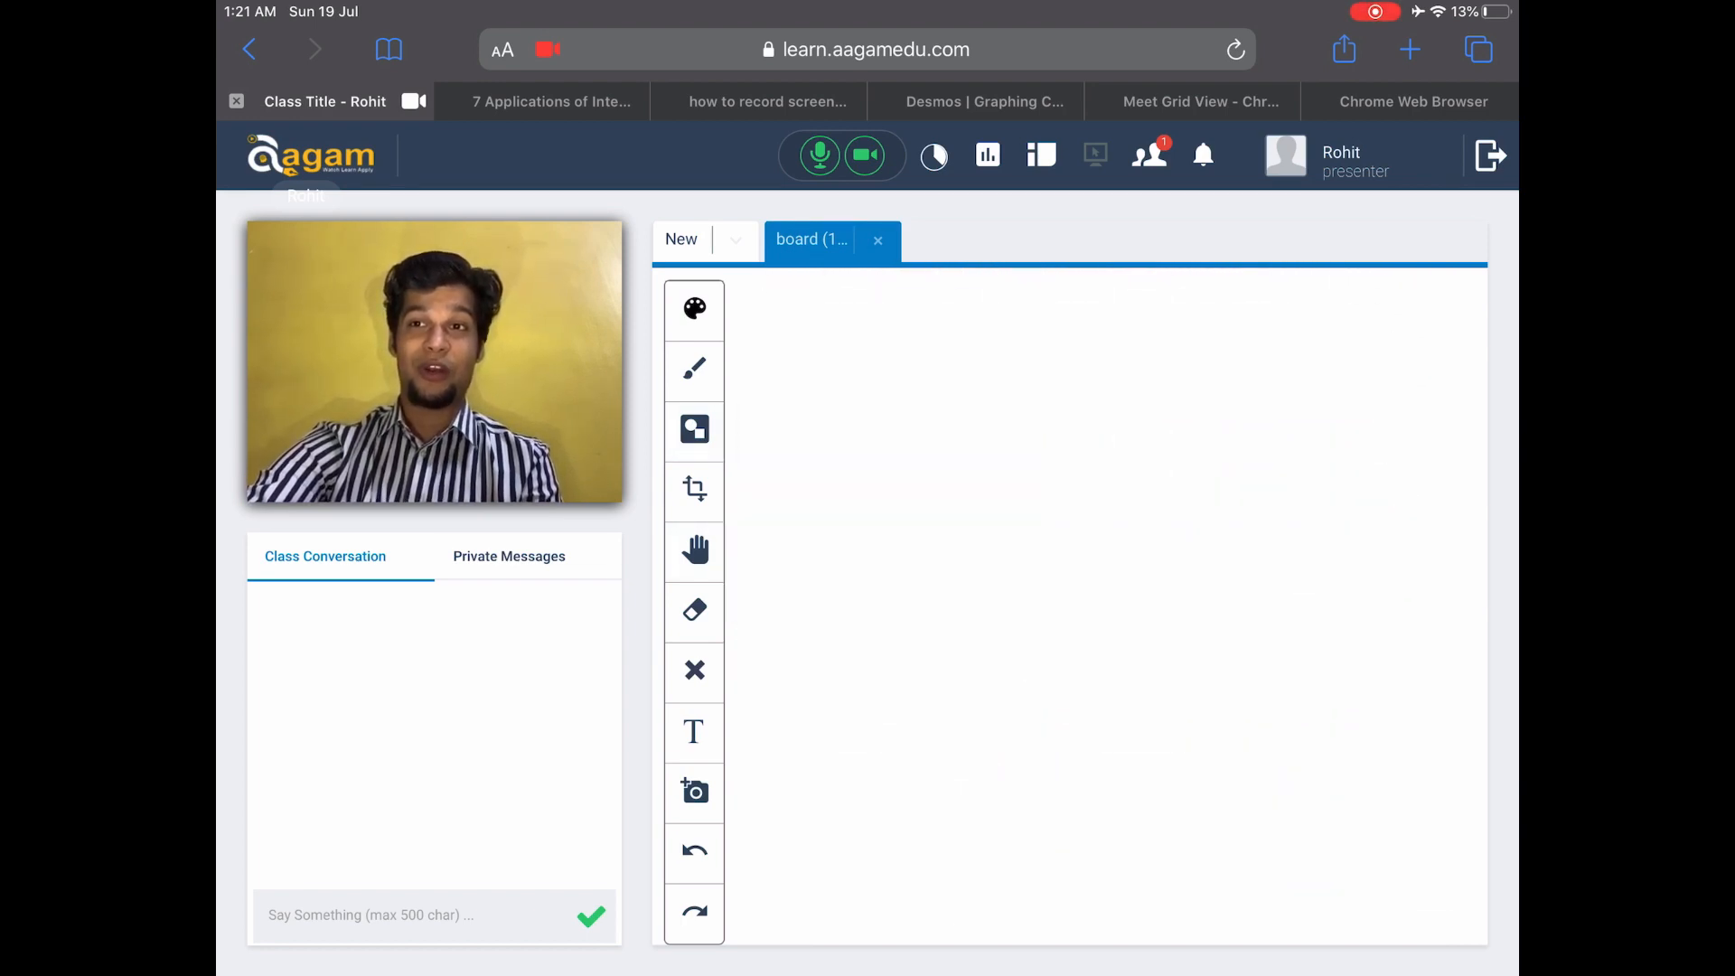
{"action": "left_click_drag", "start_coordinate": [780, 318], "coordinate": [1099, 610]}
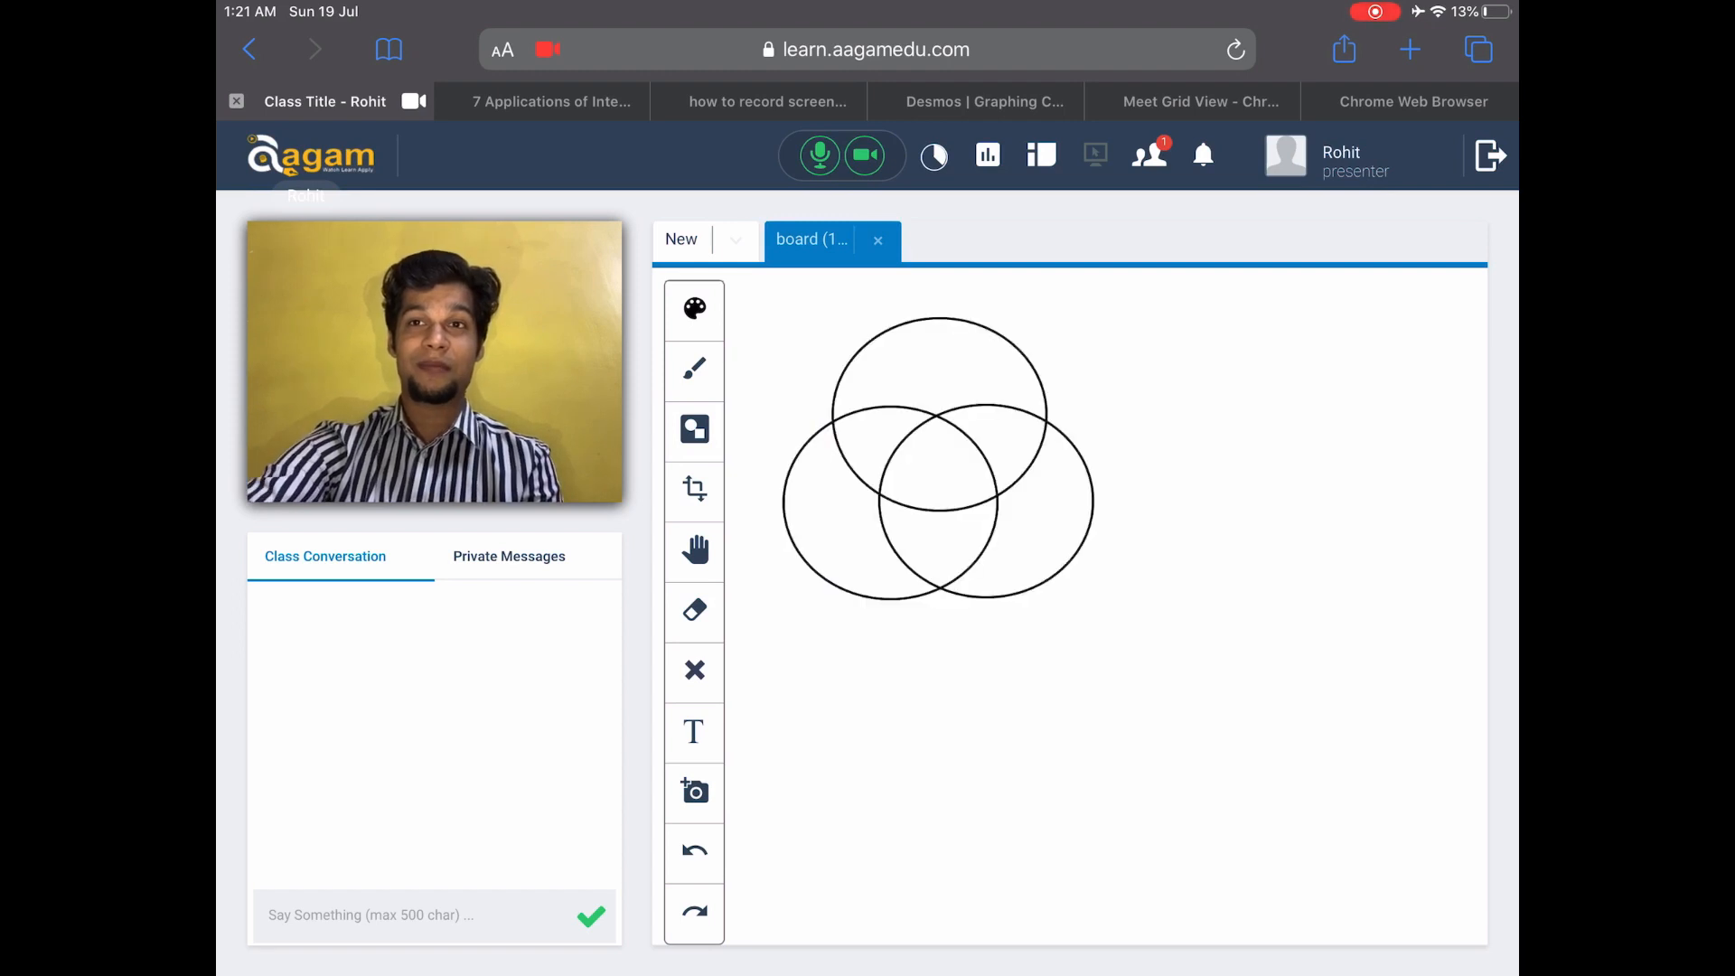
{"action": "left_click", "coordinate": [694, 429]}
{"action": "left_click", "coordinate": [694, 429]}
{"action": "left_click_drag", "start_coordinate": [1114, 347], "coordinate": [1478, 582]}
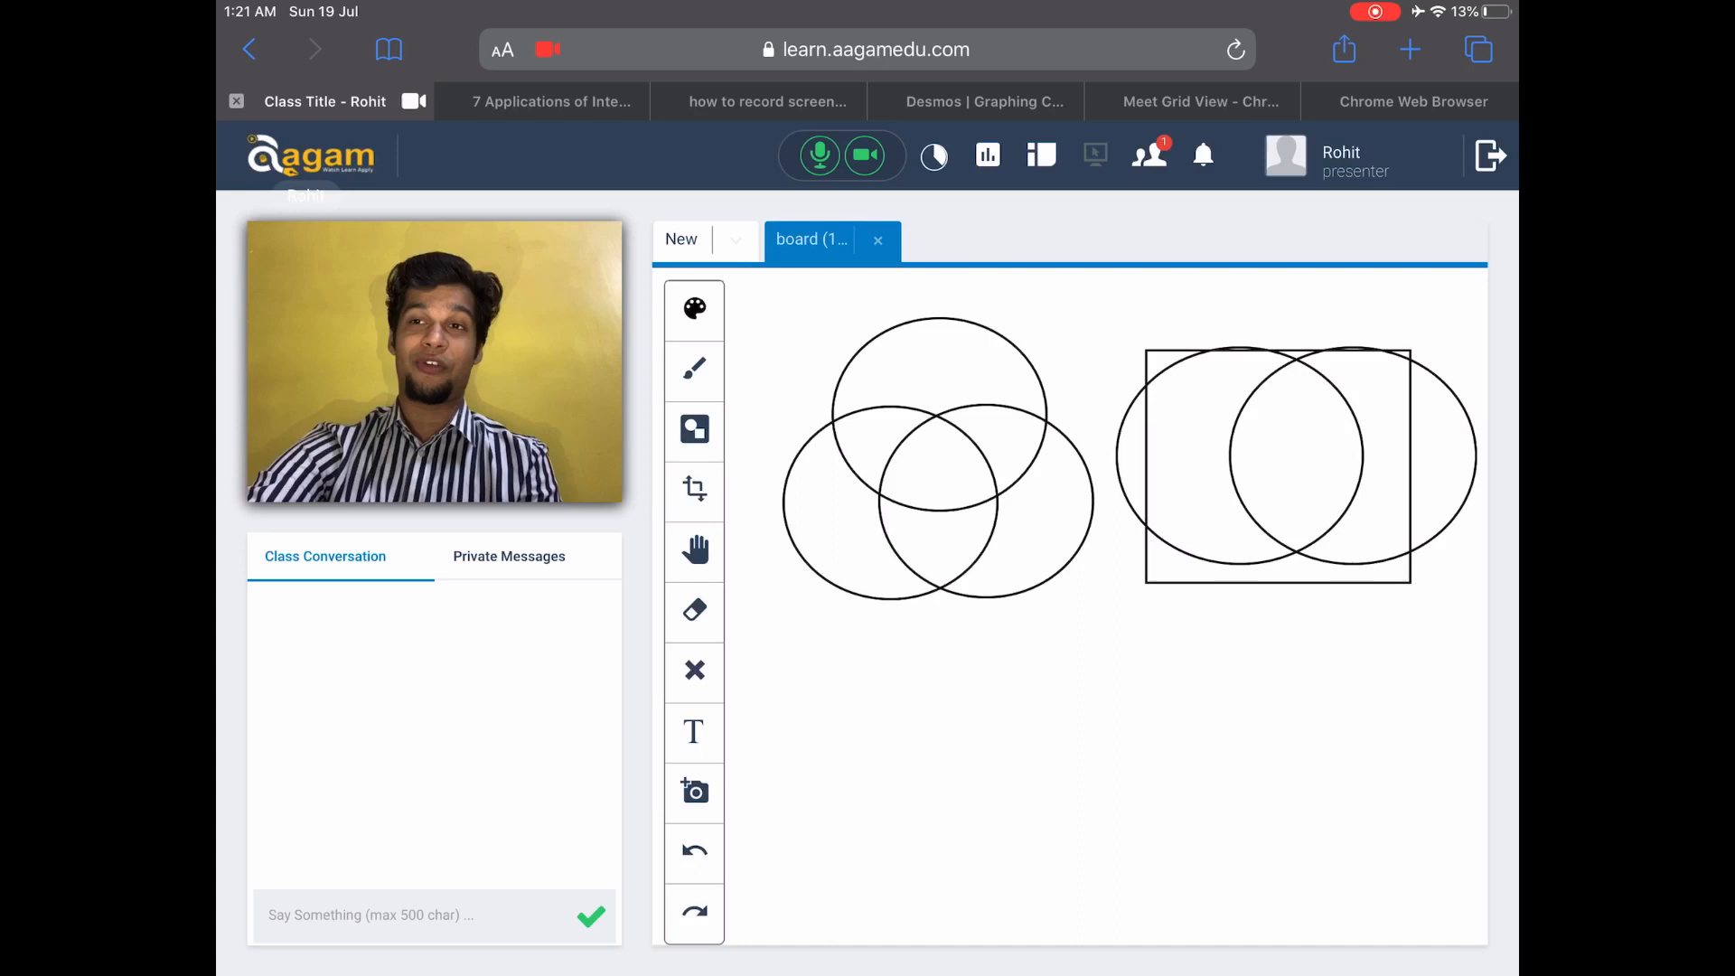
{"action": "left_click_drag", "start_coordinate": [998, 659], "coordinate": [1304, 929]}
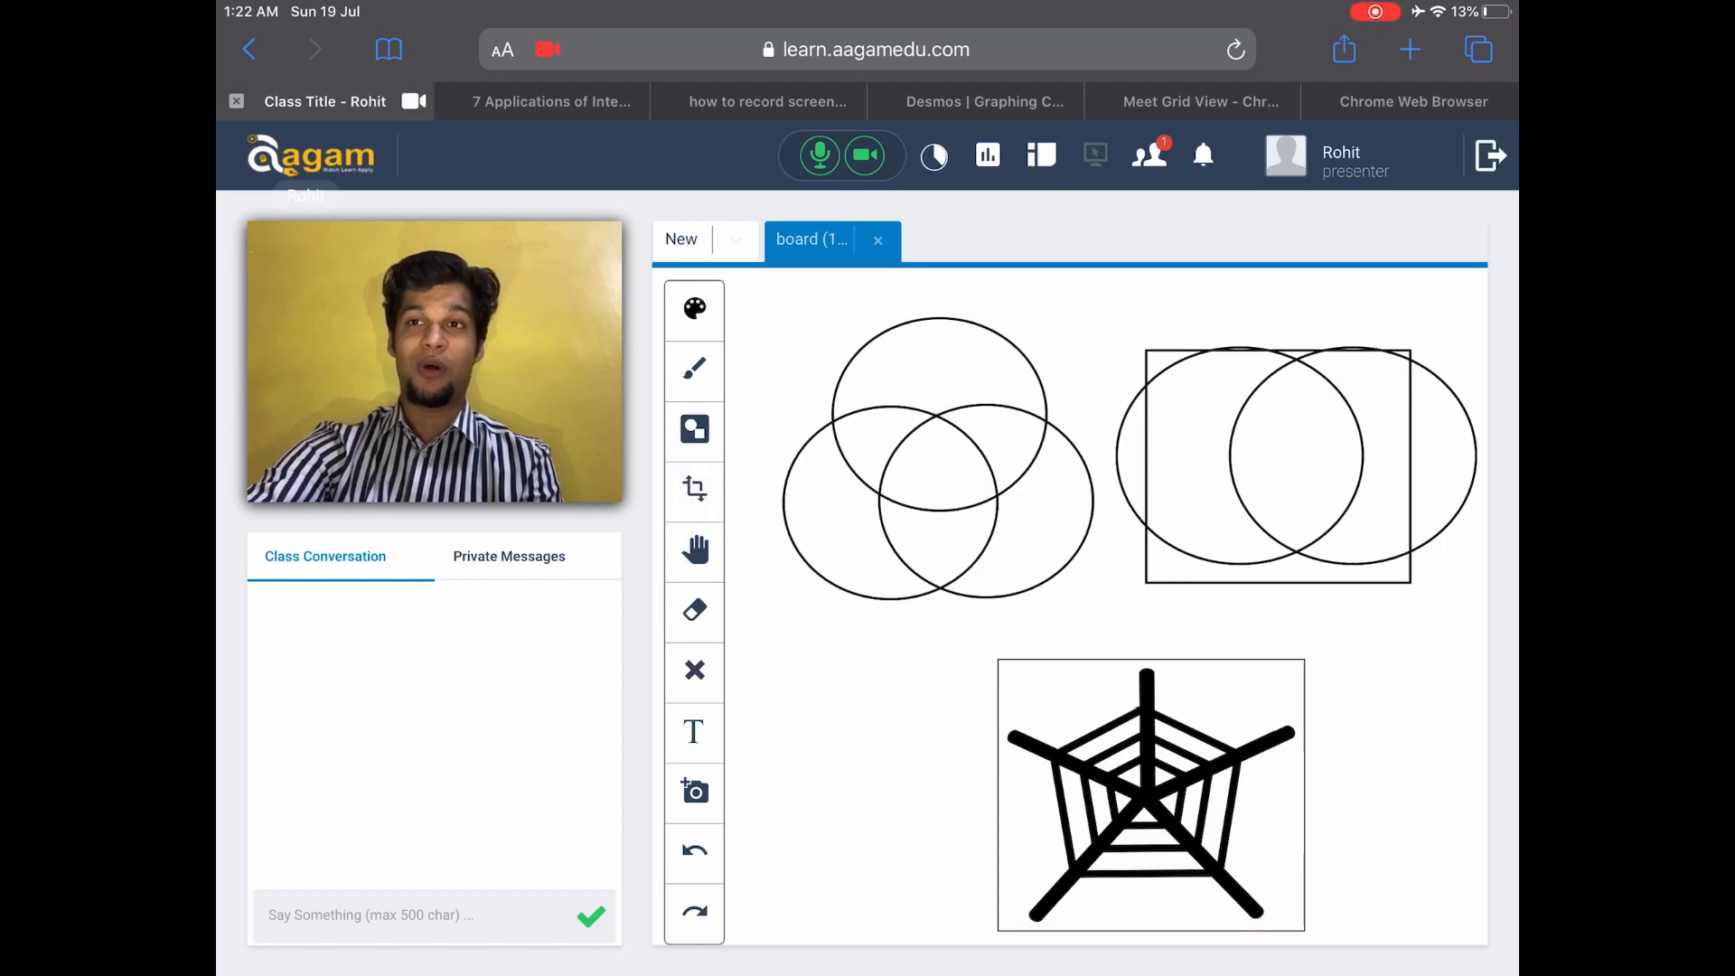
Enlarge the spider-web chart, shift it slightly right and give it a slight tilt
{"action": "left_click", "coordinate": [939, 458]}
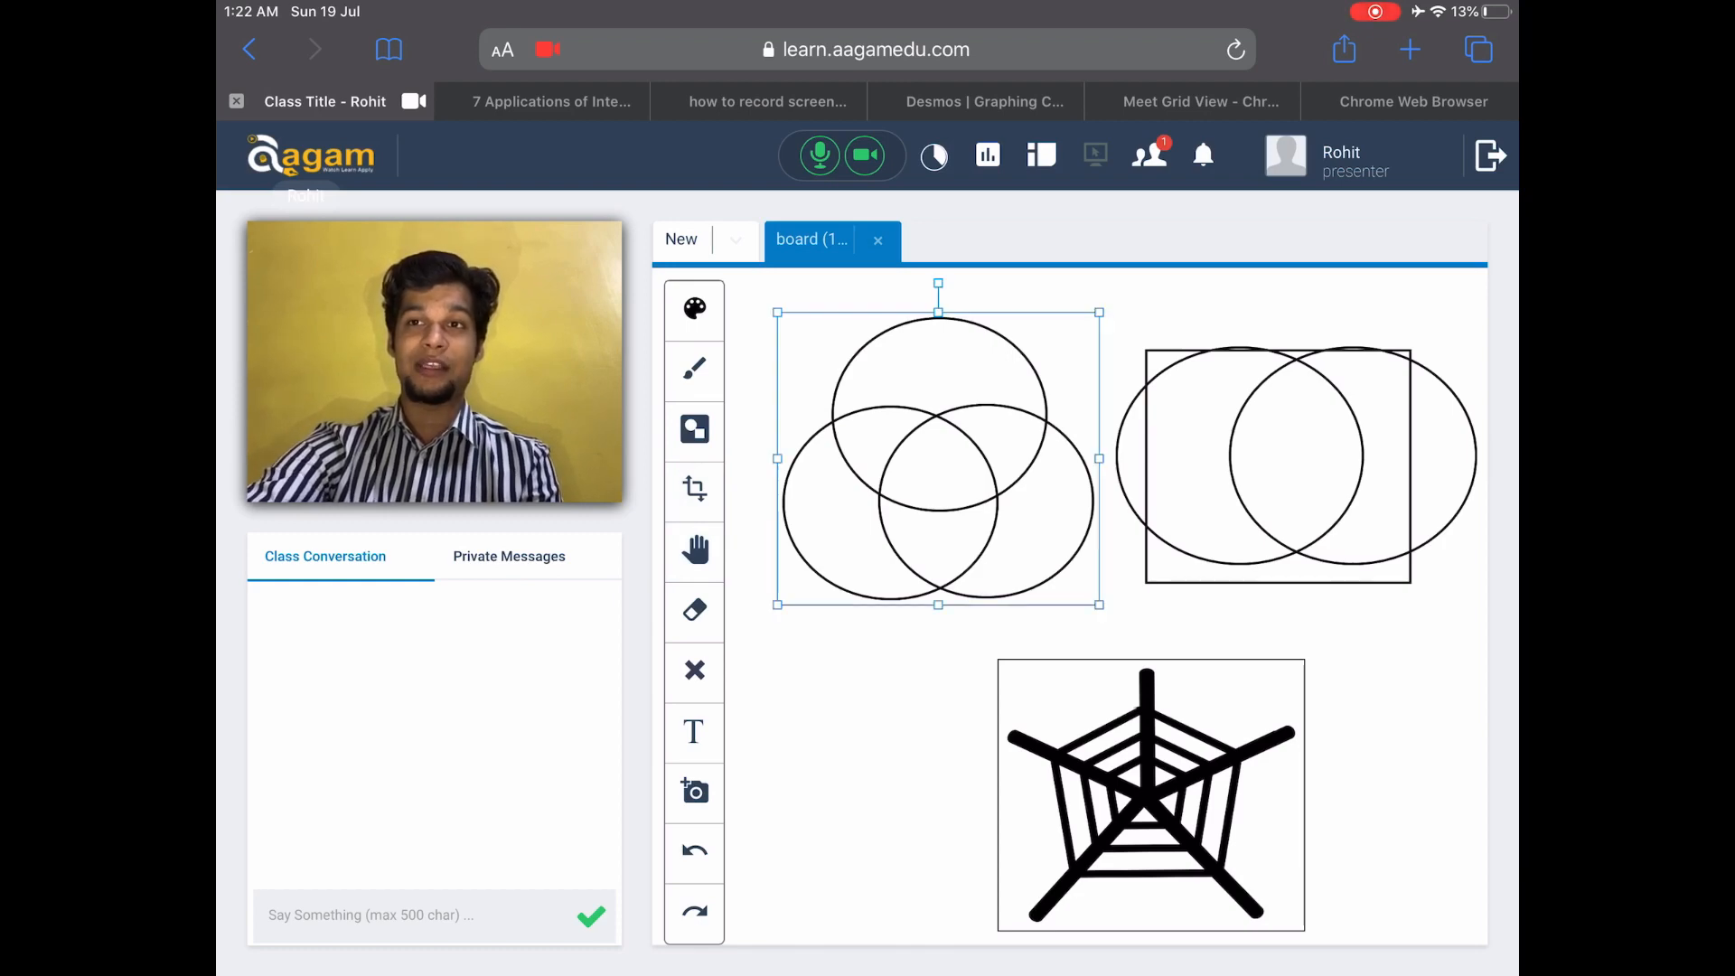
{"action": "left_click", "coordinate": [881, 678]}
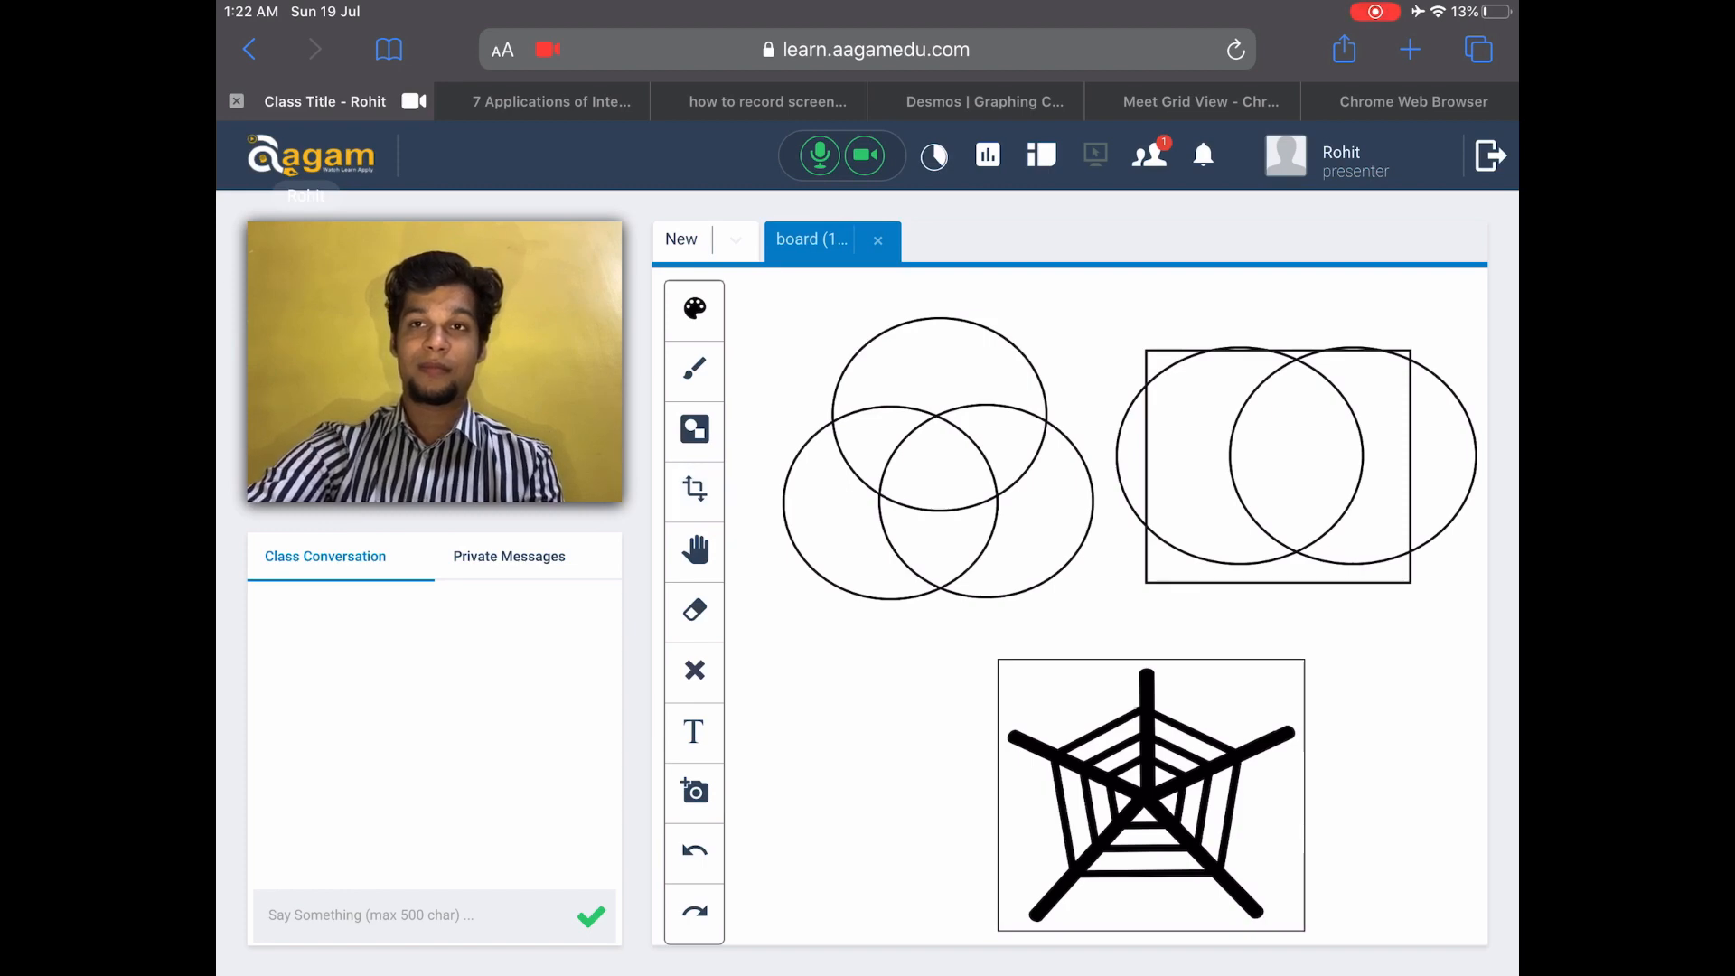
{"action": "left_click", "coordinate": [1151, 796]}
{"action": "left_click_drag", "start_coordinate": [998, 658], "coordinate": [945, 642]}
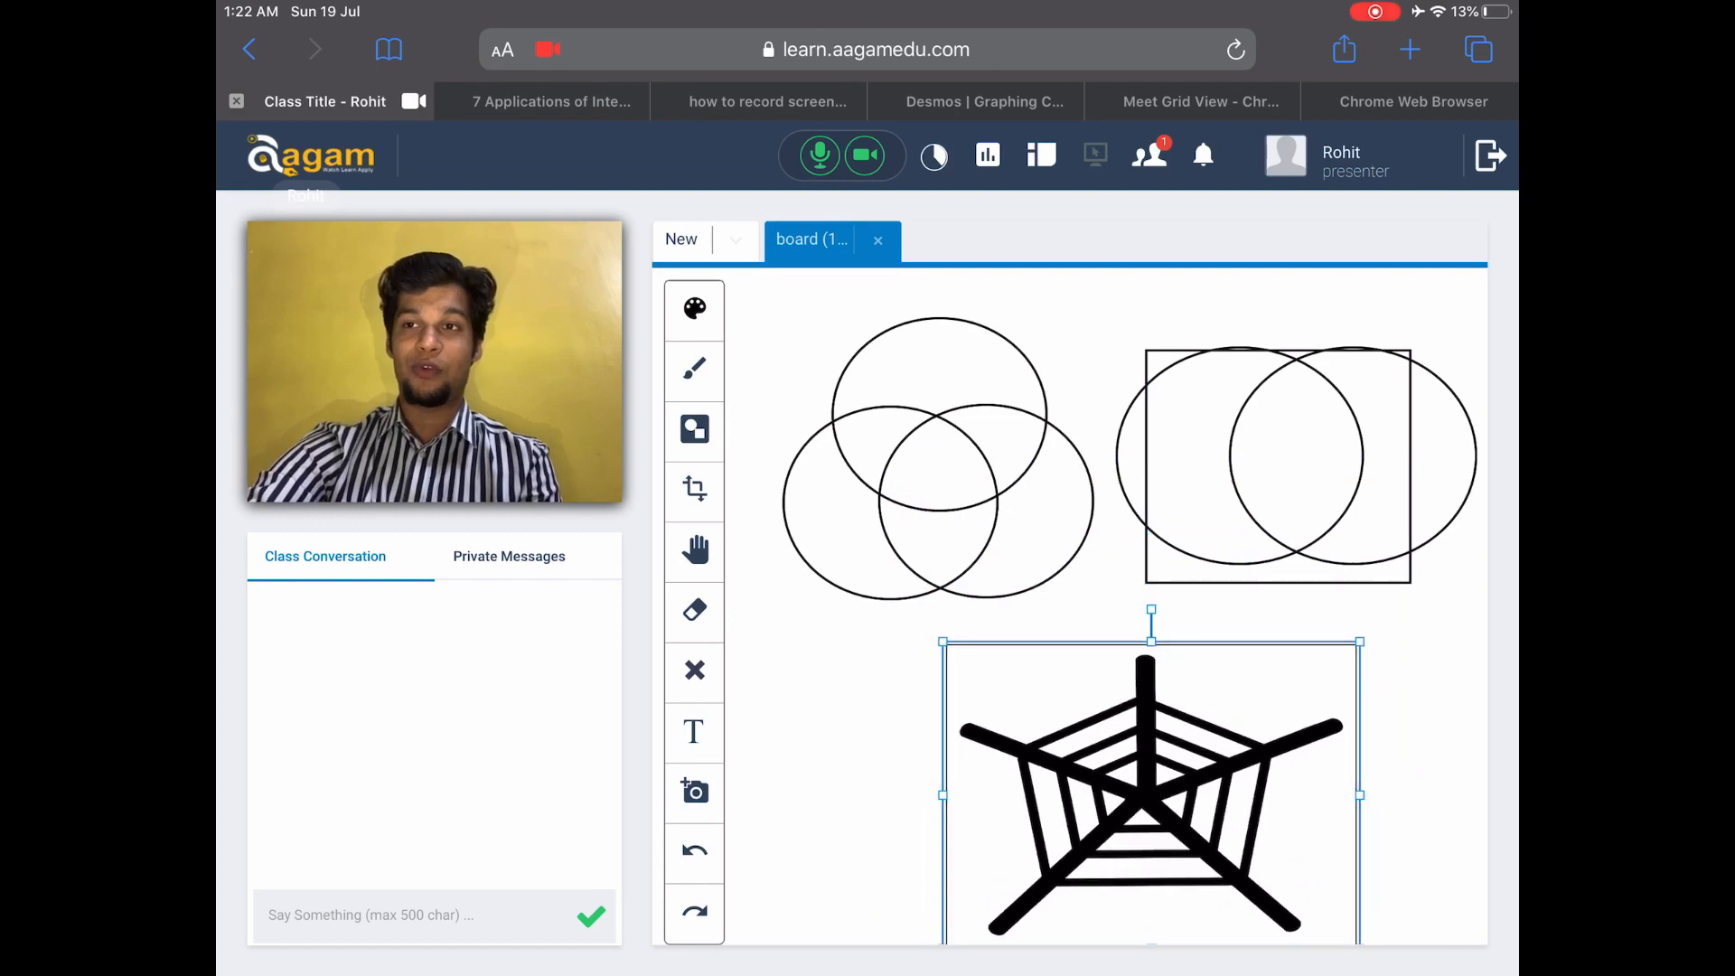
{"action": "left_click_drag", "start_coordinate": [1151, 796], "coordinate": [1235, 803]}
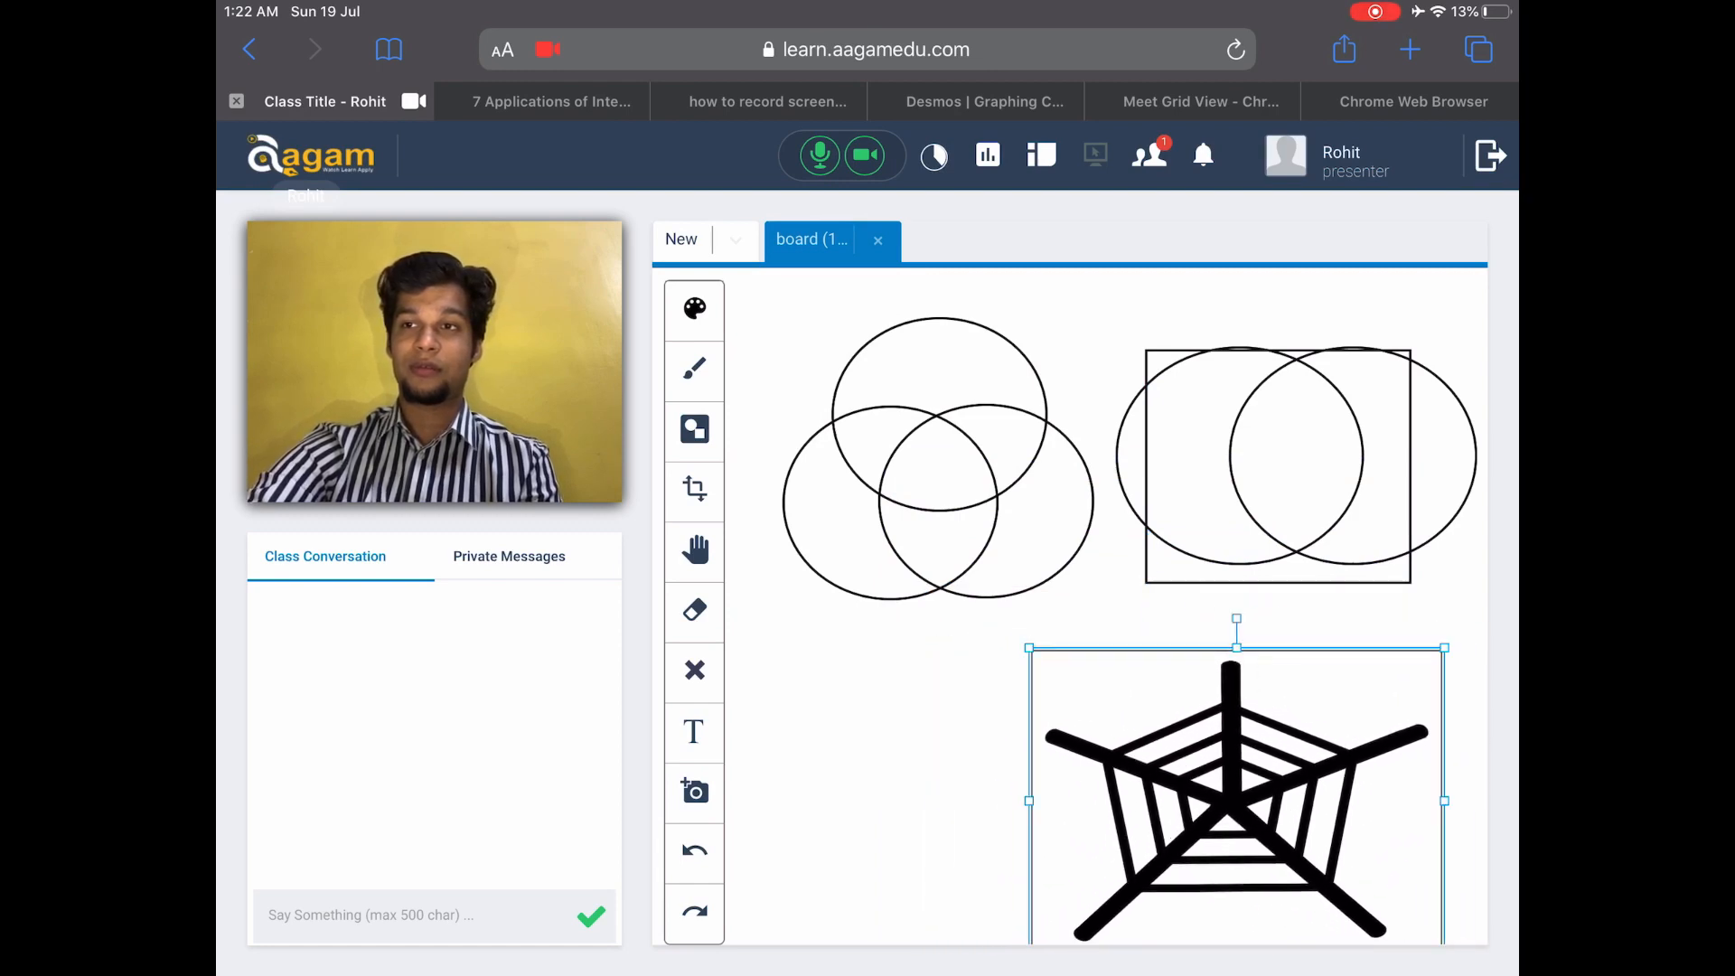
{"action": "left_click_drag", "start_coordinate": [1236, 621], "coordinate": [1247, 621]}
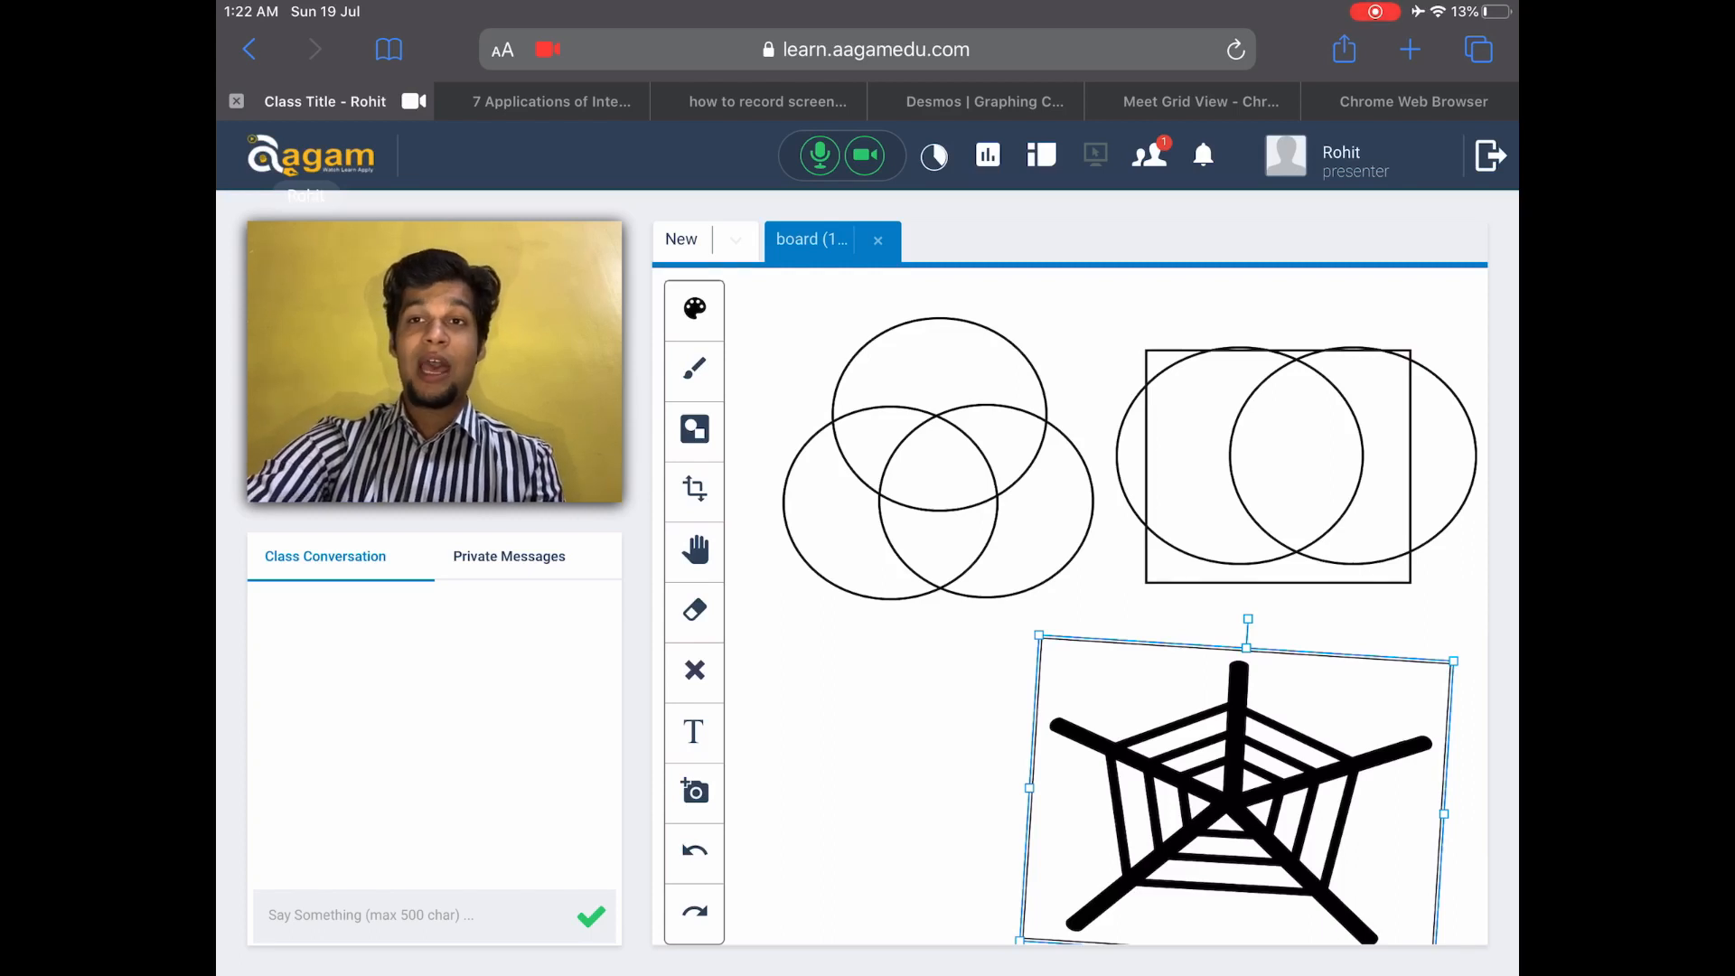
Erase a zigzag path through the Venn diagrams and spider web, undoing the last erase
{"action": "left_click", "coordinate": [880, 745]}
{"action": "mouse_move", "coordinate": [1004, 475]}
{"action": "left_mouse_down"}
{"action": "mouse_move", "coordinate": [1138, 738]}
{"action": "mouse_move", "coordinate": [1369, 814]}
{"action": "left_mouse_up"}
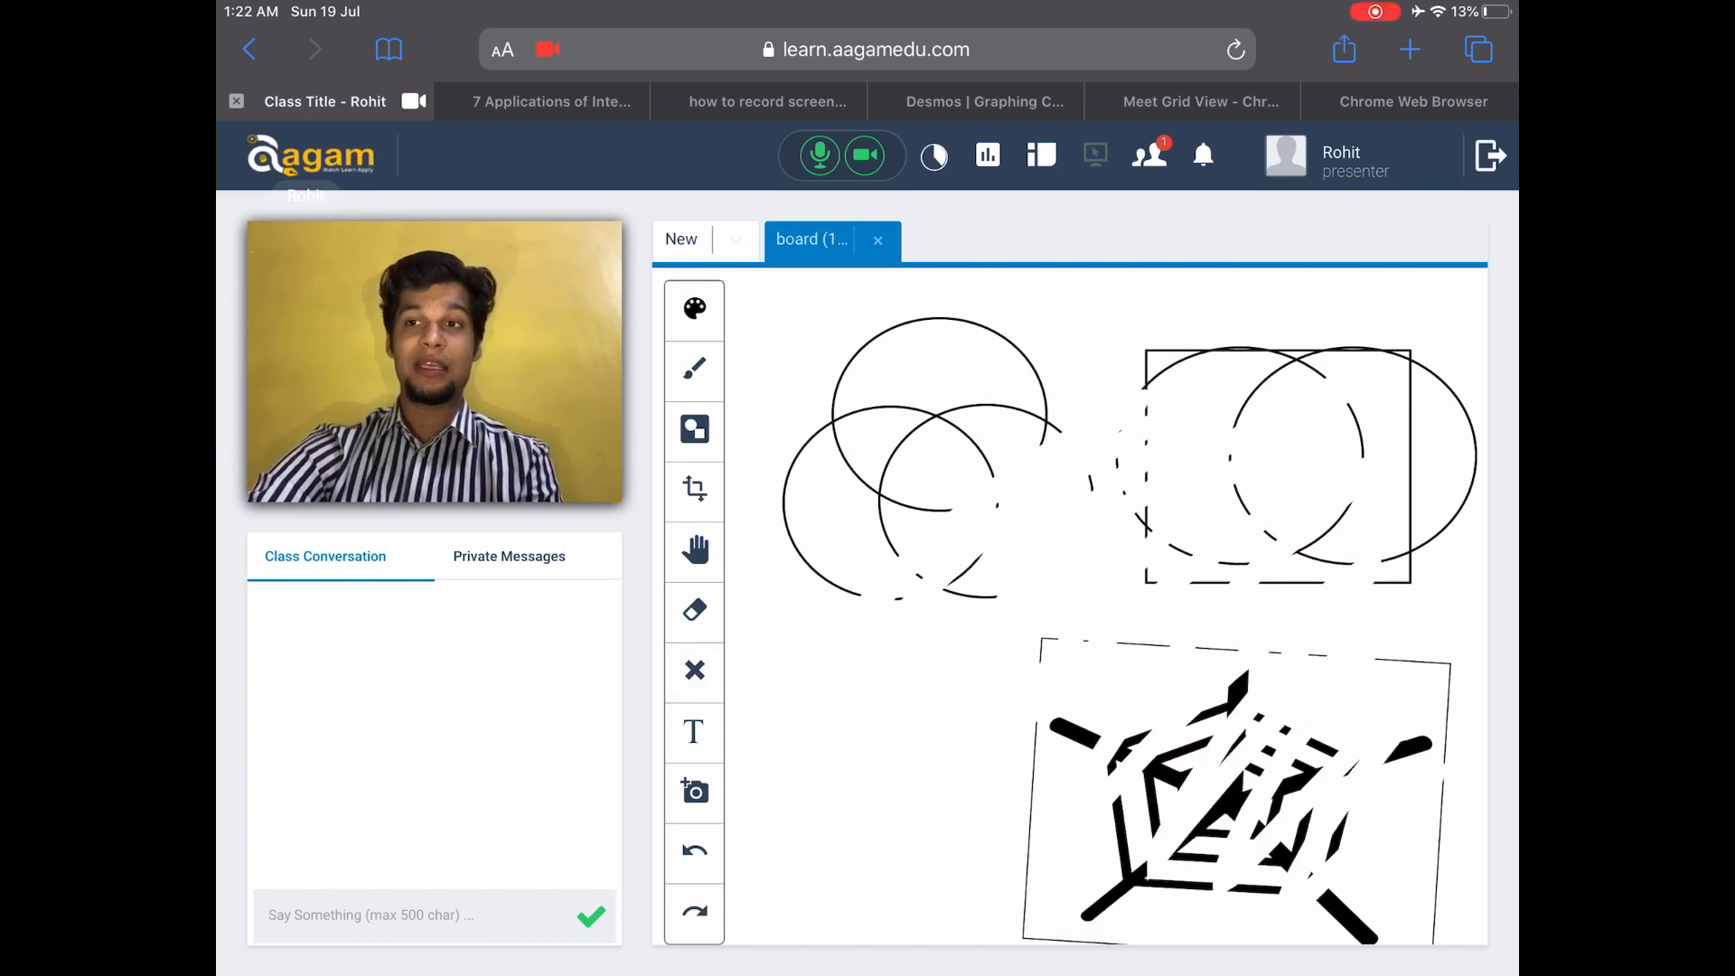
{"action": "key", "text": "ctrl+z"}
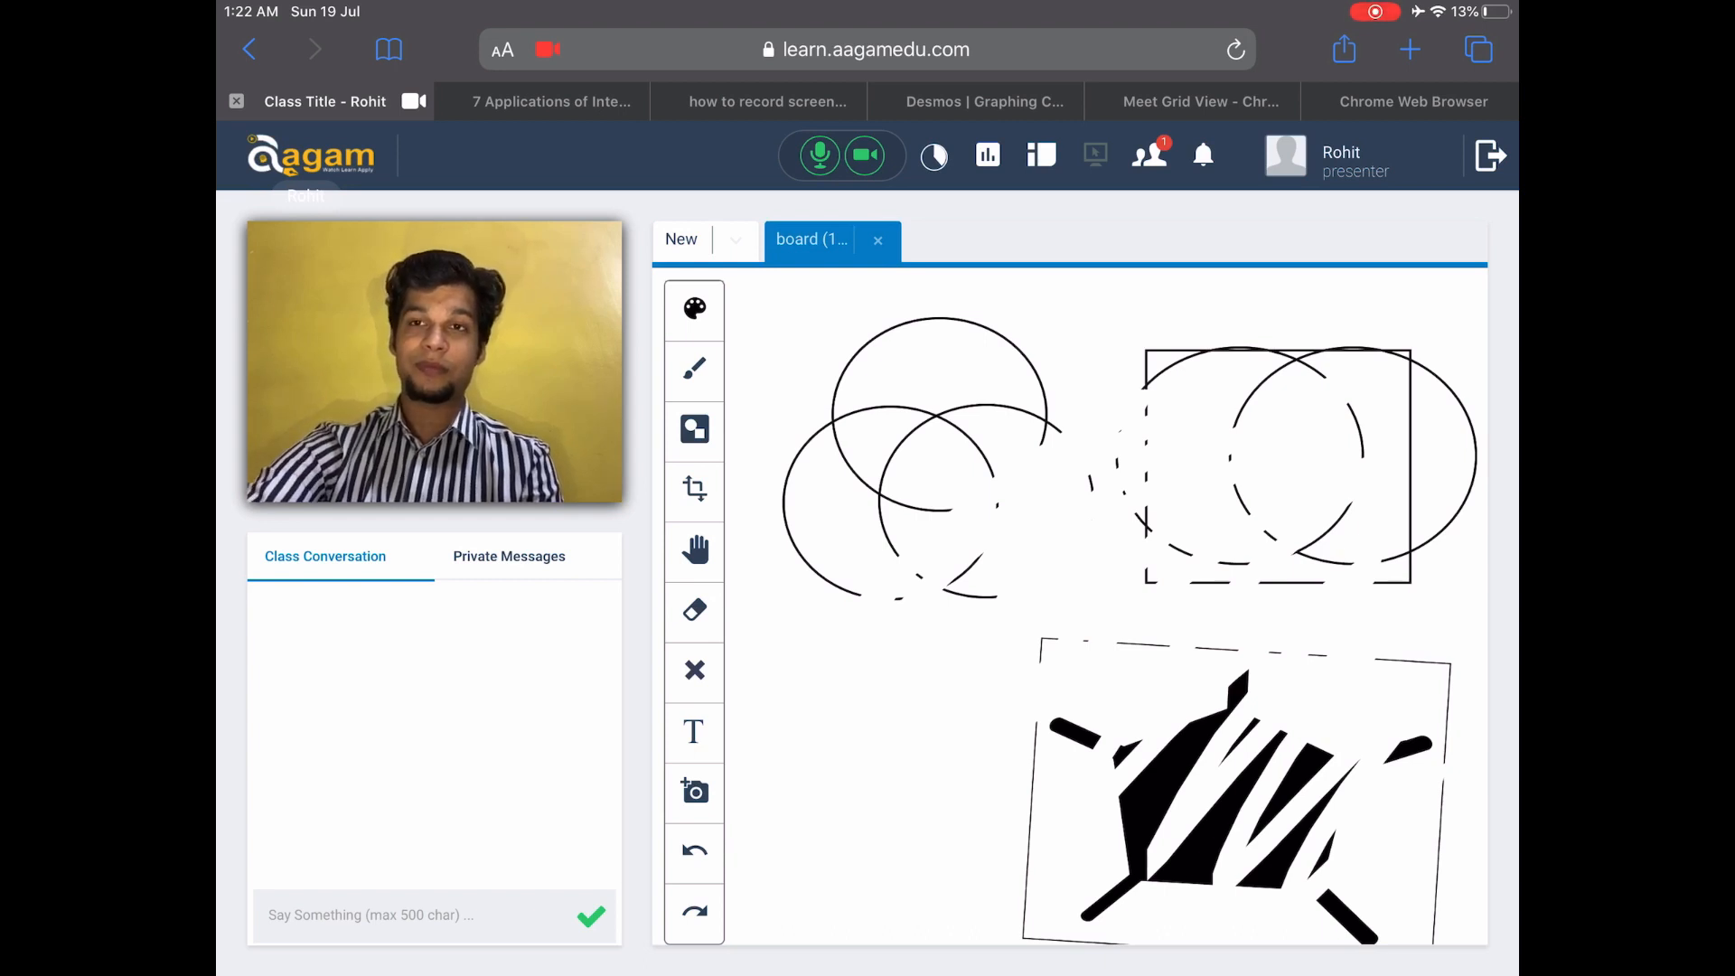
{"action": "scroll", "coordinate": [1138, 597], "scroll_direction": "down", "scroll_amount": 8}
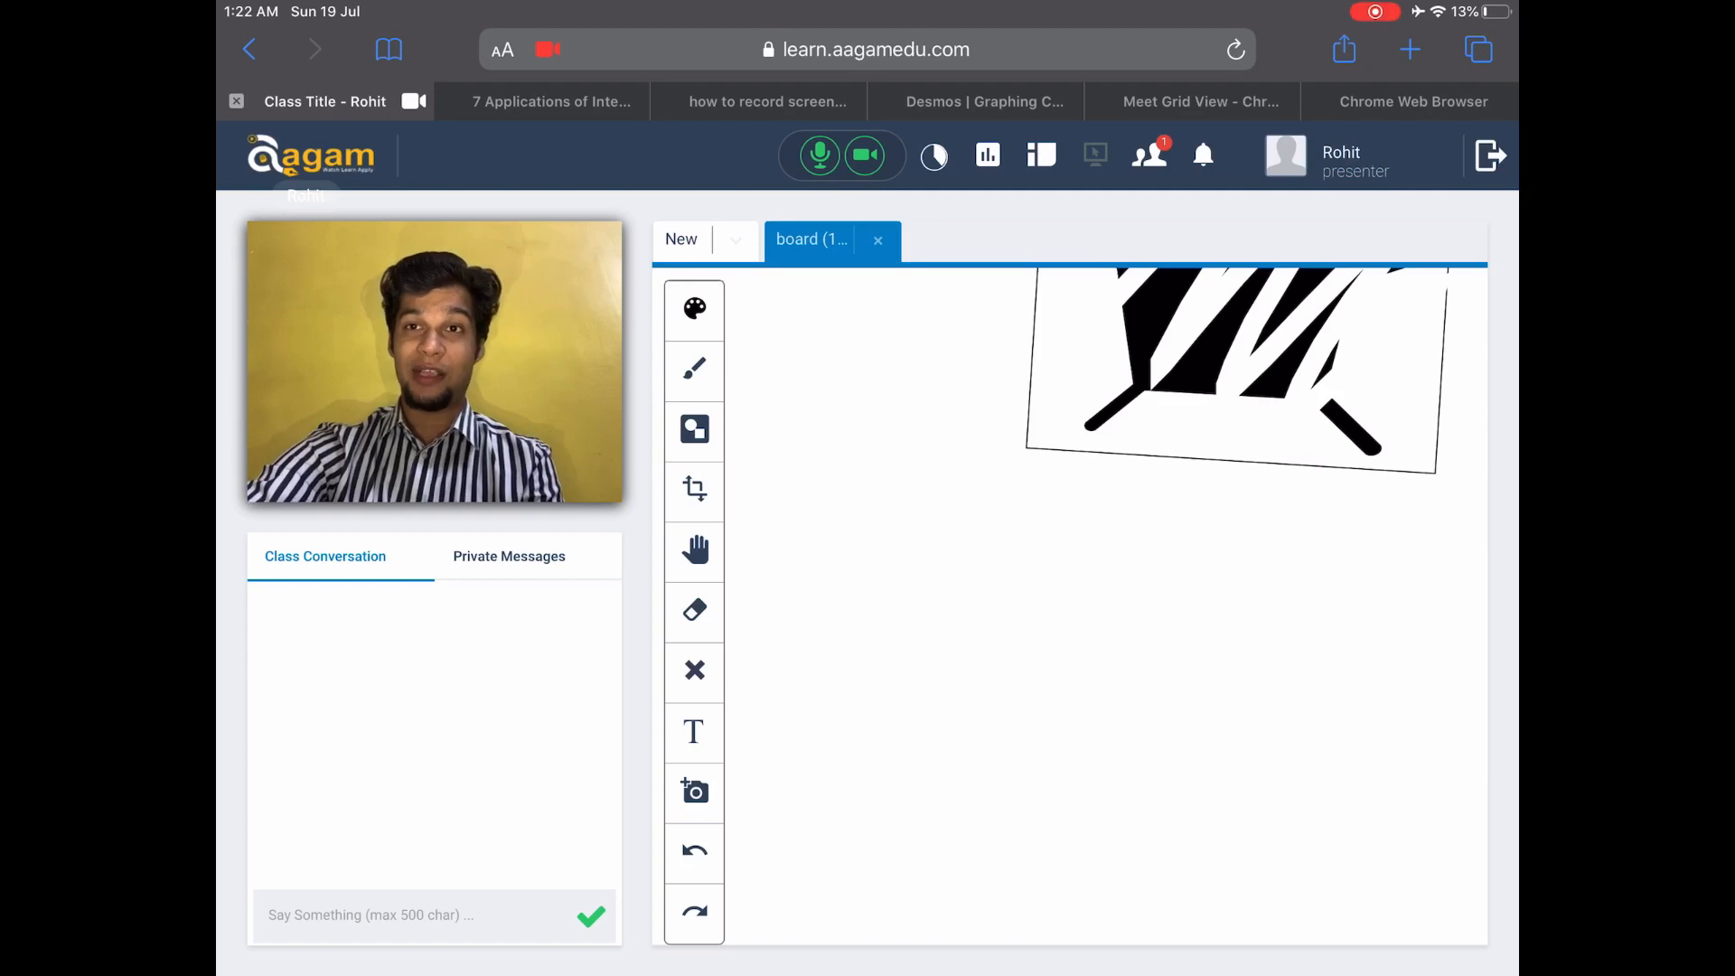
Write 'Hi!' as text below the spider web and start another text box beside it
{"action": "left_click", "coordinate": [922, 540]}
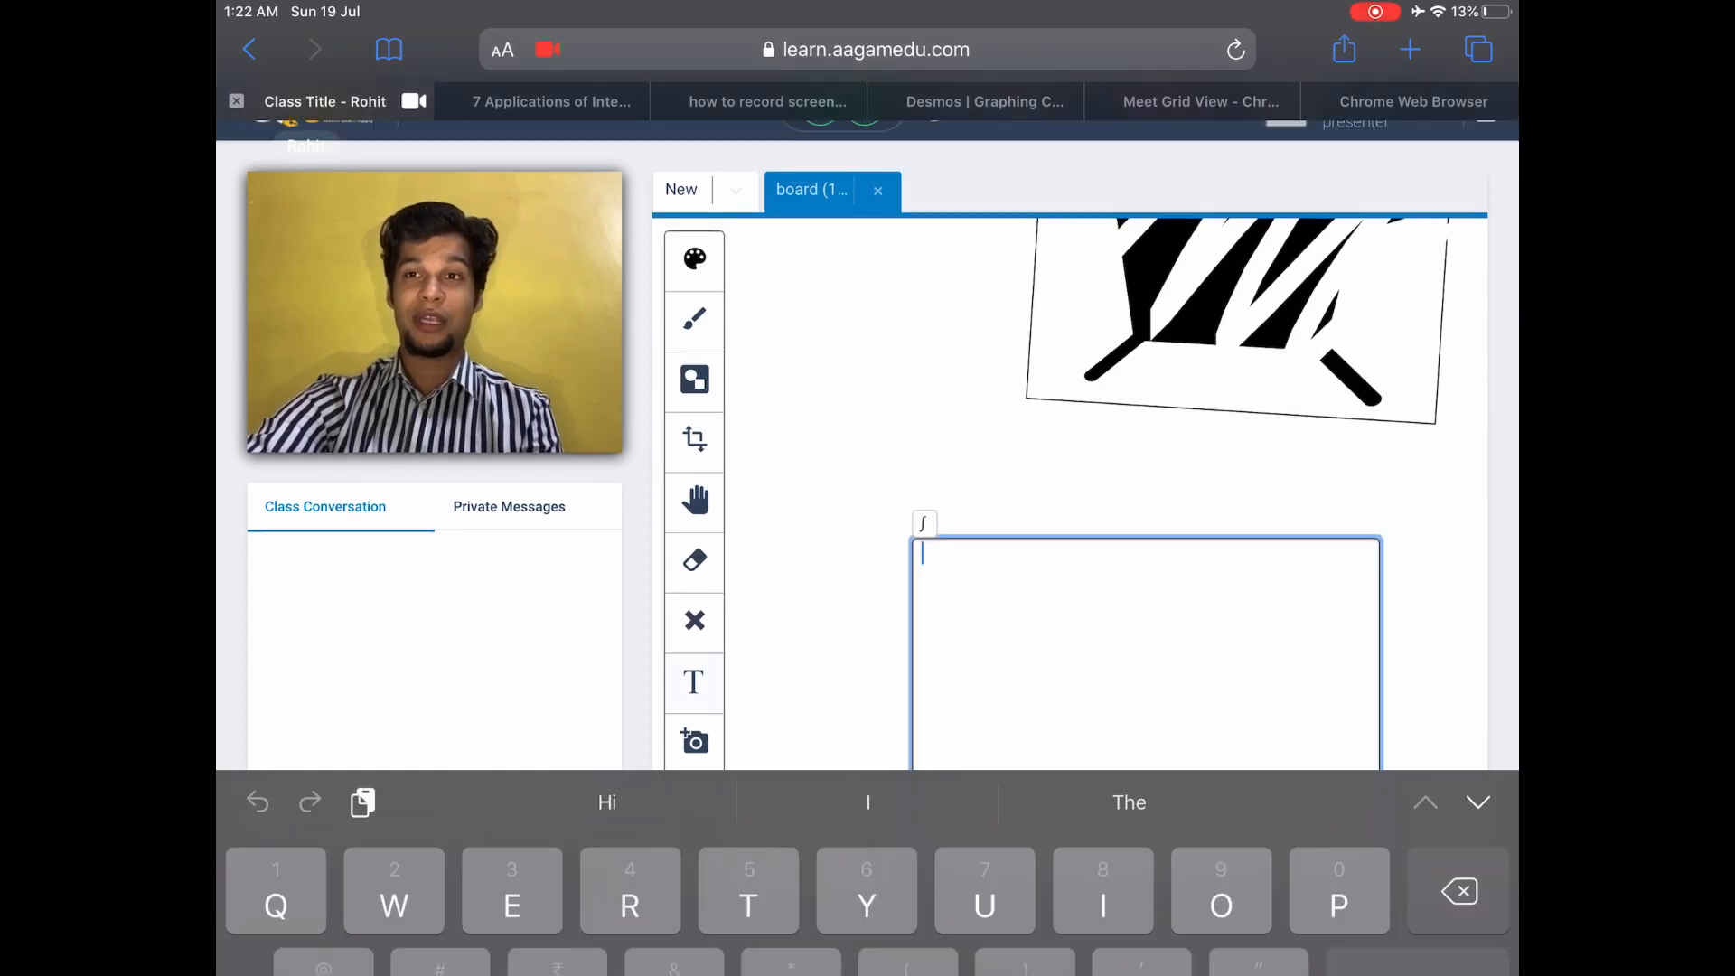
{"action": "type", "text": "Hi"}
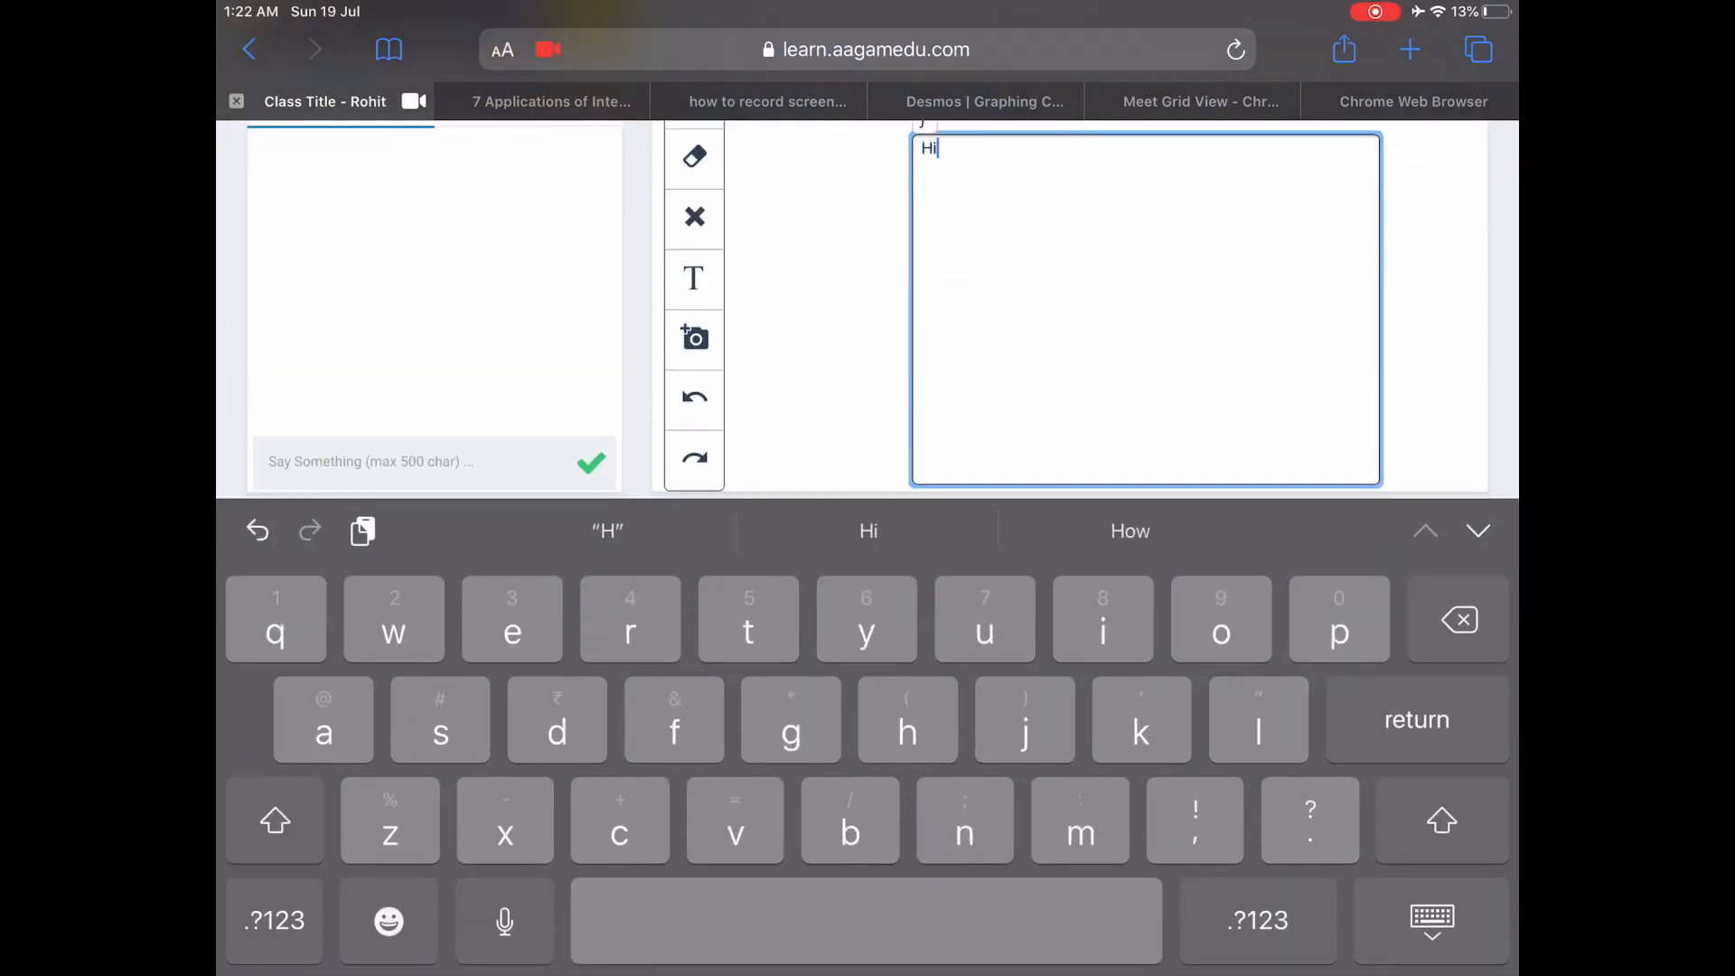
{"action": "type", "text": "!"}
{"action": "left_click", "coordinate": [1431, 920]}
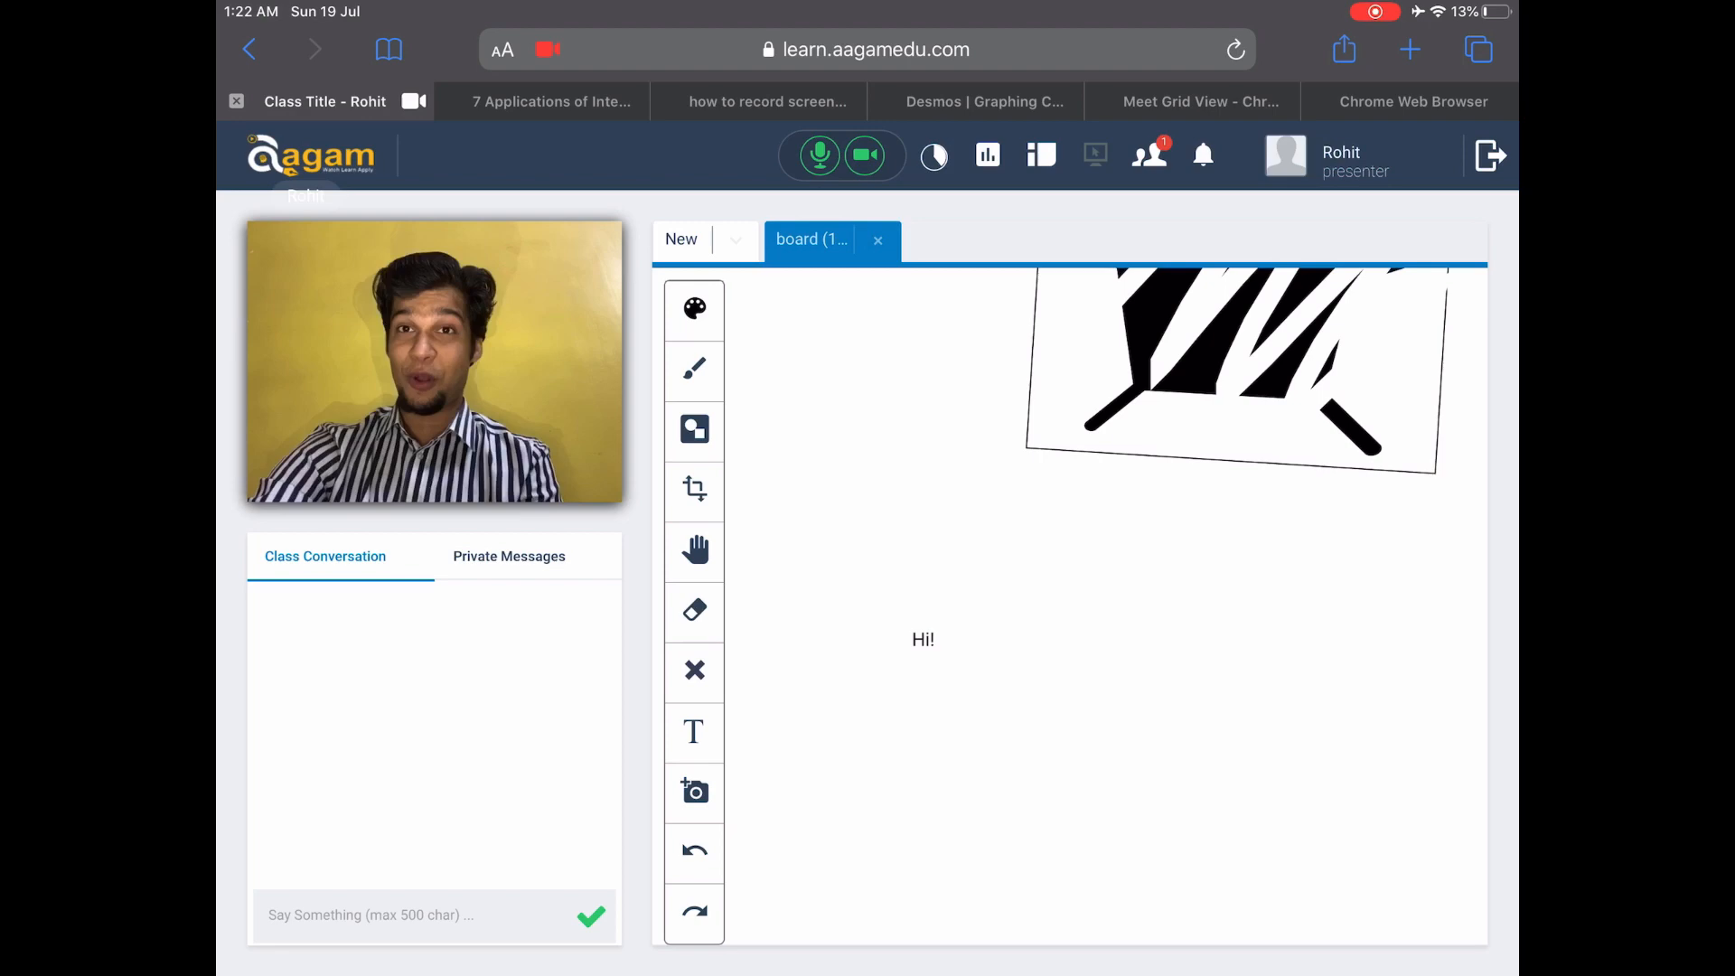
{"action": "left_click", "coordinate": [936, 569]}
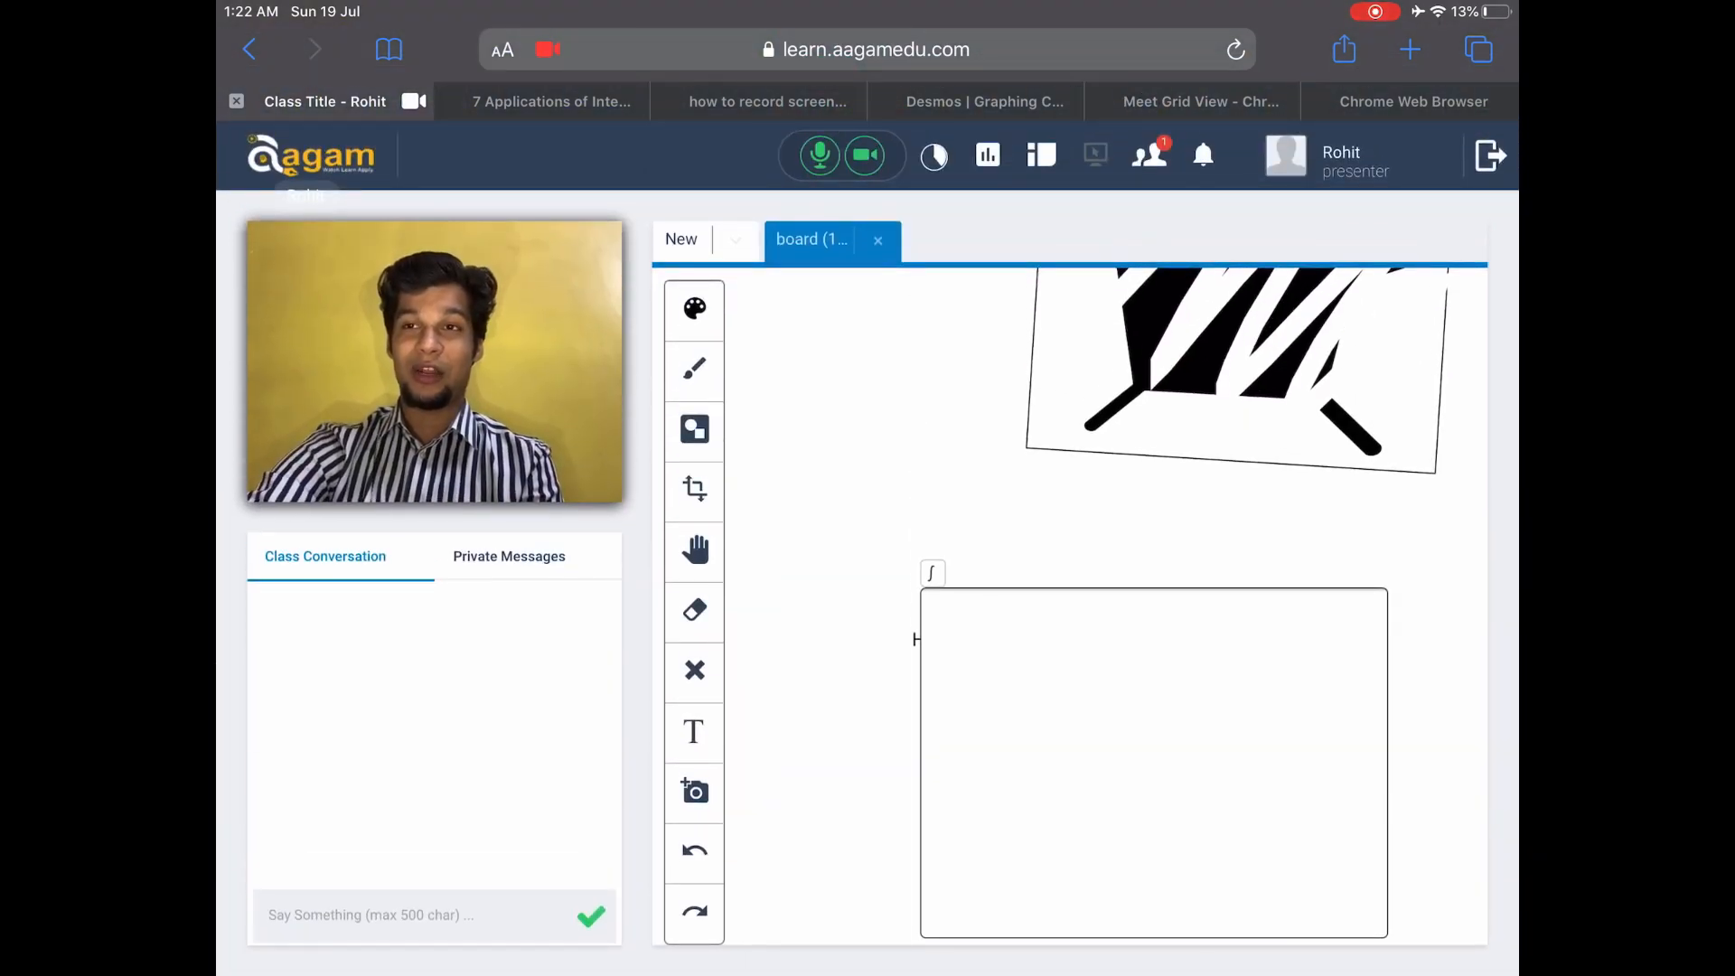
Insert the integral sign from the symbol palette and commit '∫xdx' as board text
{"action": "left_click", "coordinate": [929, 571]}
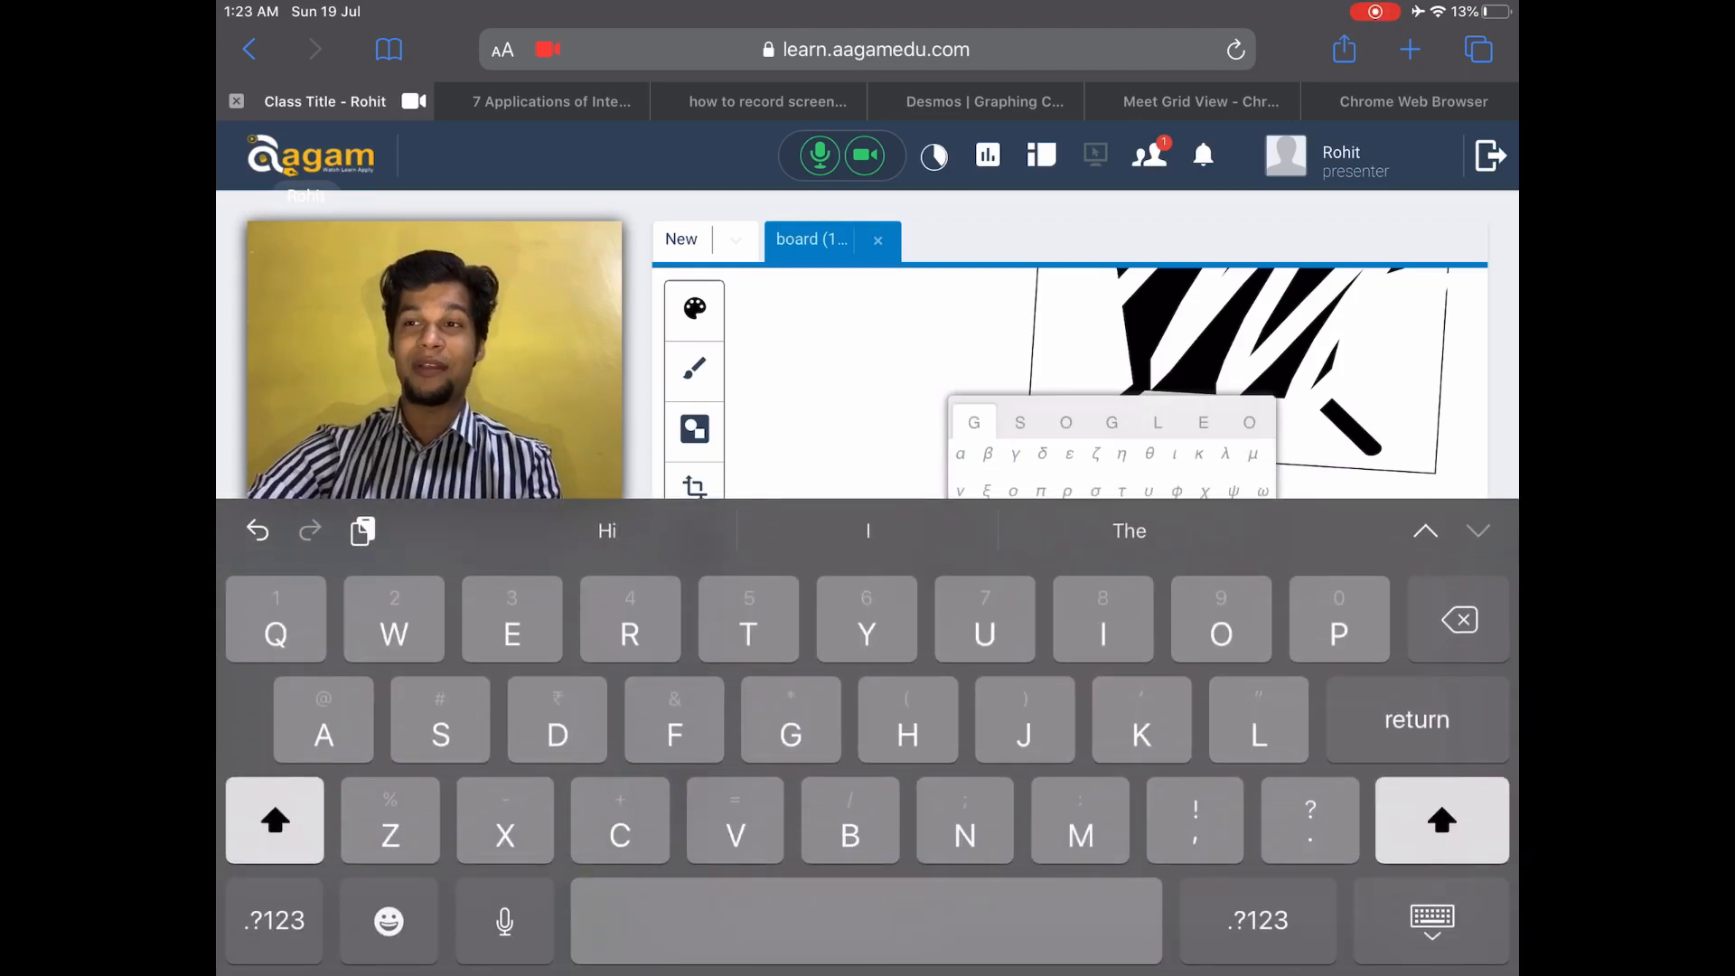
{"action": "left_click", "coordinate": [1431, 921]}
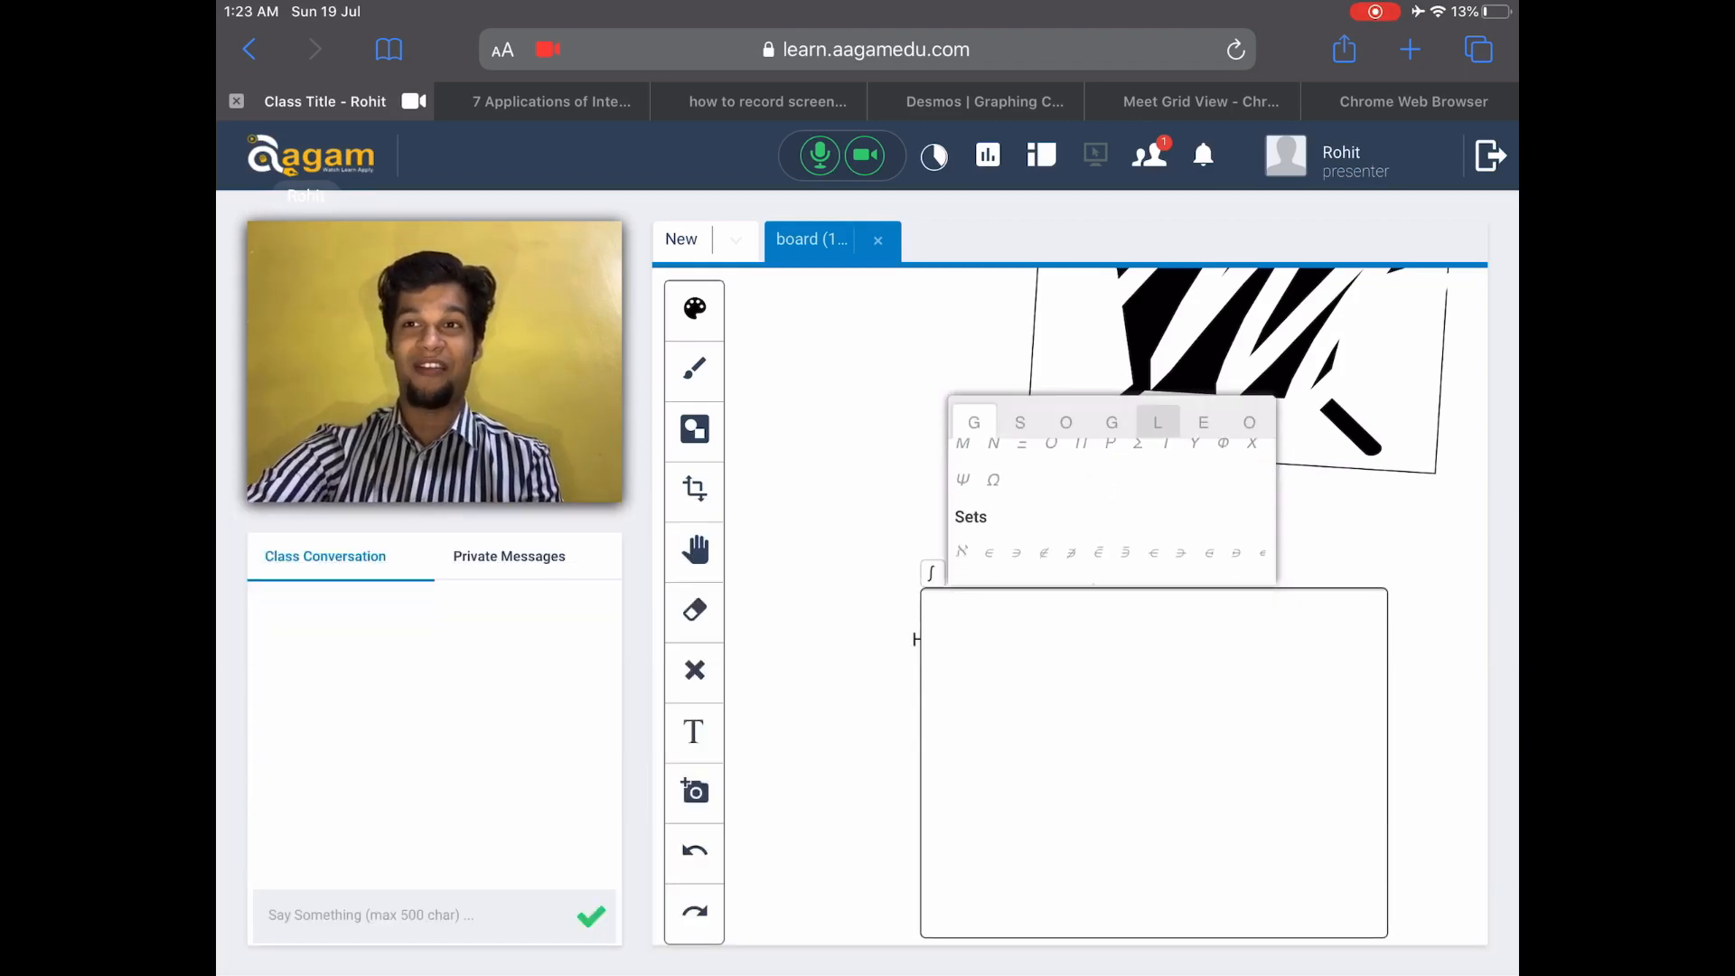
{"action": "scroll", "coordinate": [1113, 501], "scroll_direction": "down", "scroll_amount": 2}
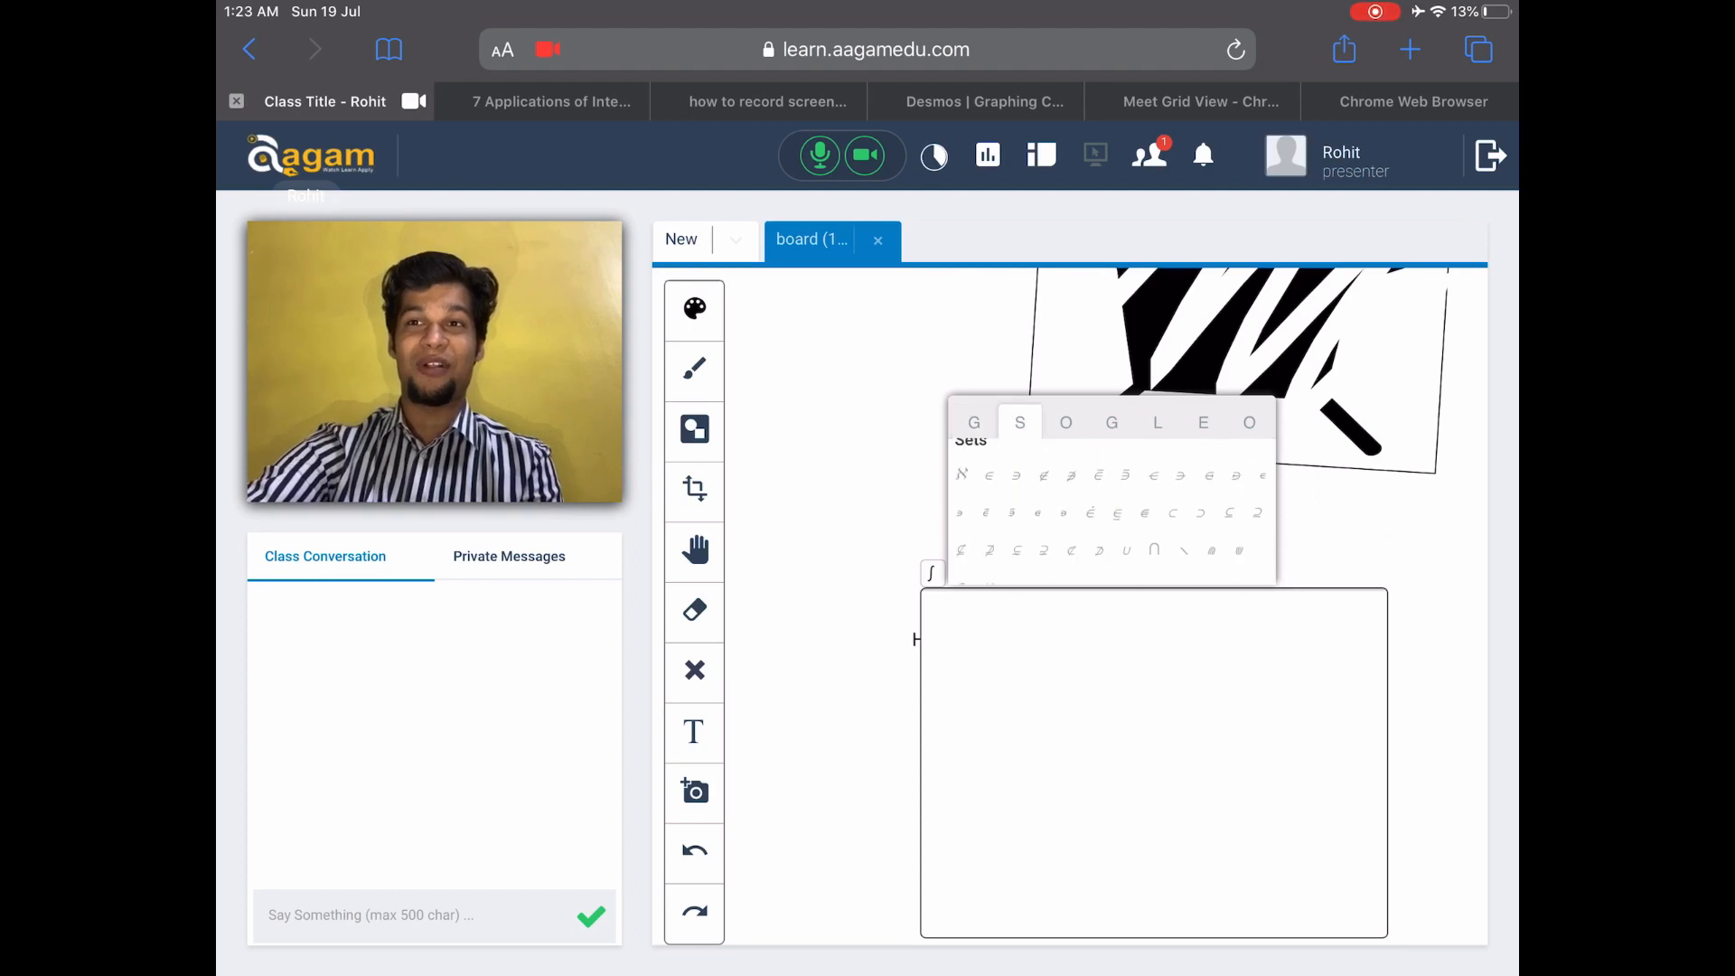
{"action": "scroll", "coordinate": [1111, 501], "scroll_direction": "down", "scroll_amount": 2}
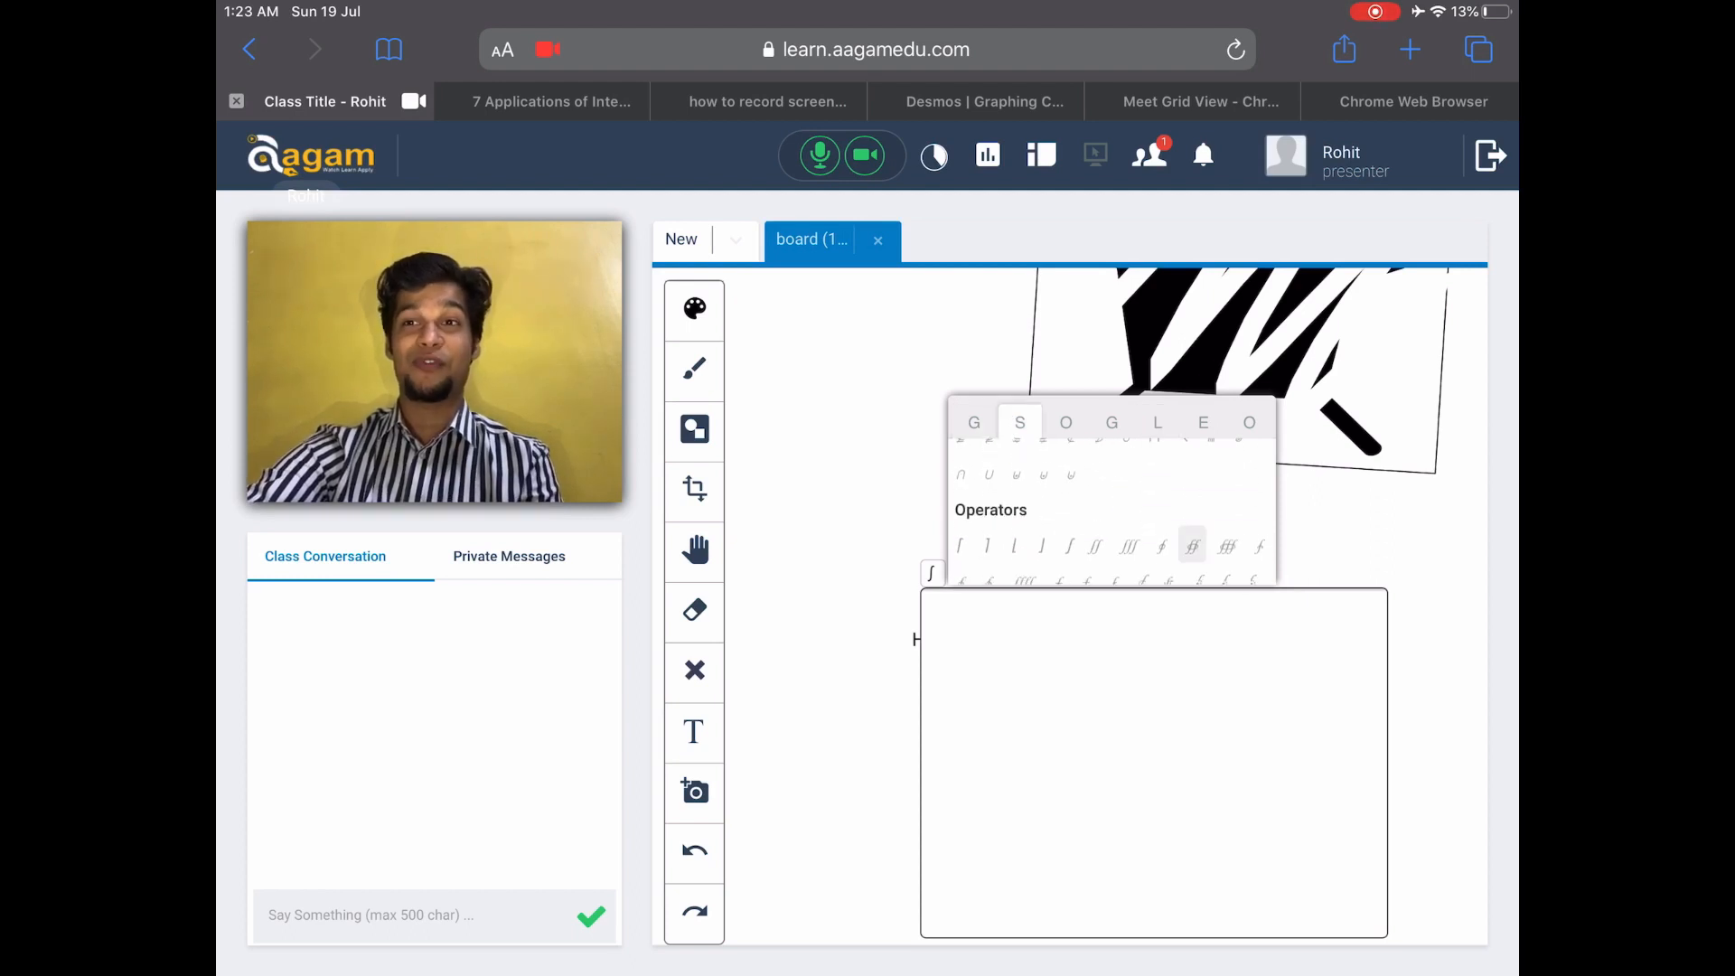
{"action": "scroll", "coordinate": [1111, 502], "scroll_direction": "down", "scroll_amount": 3}
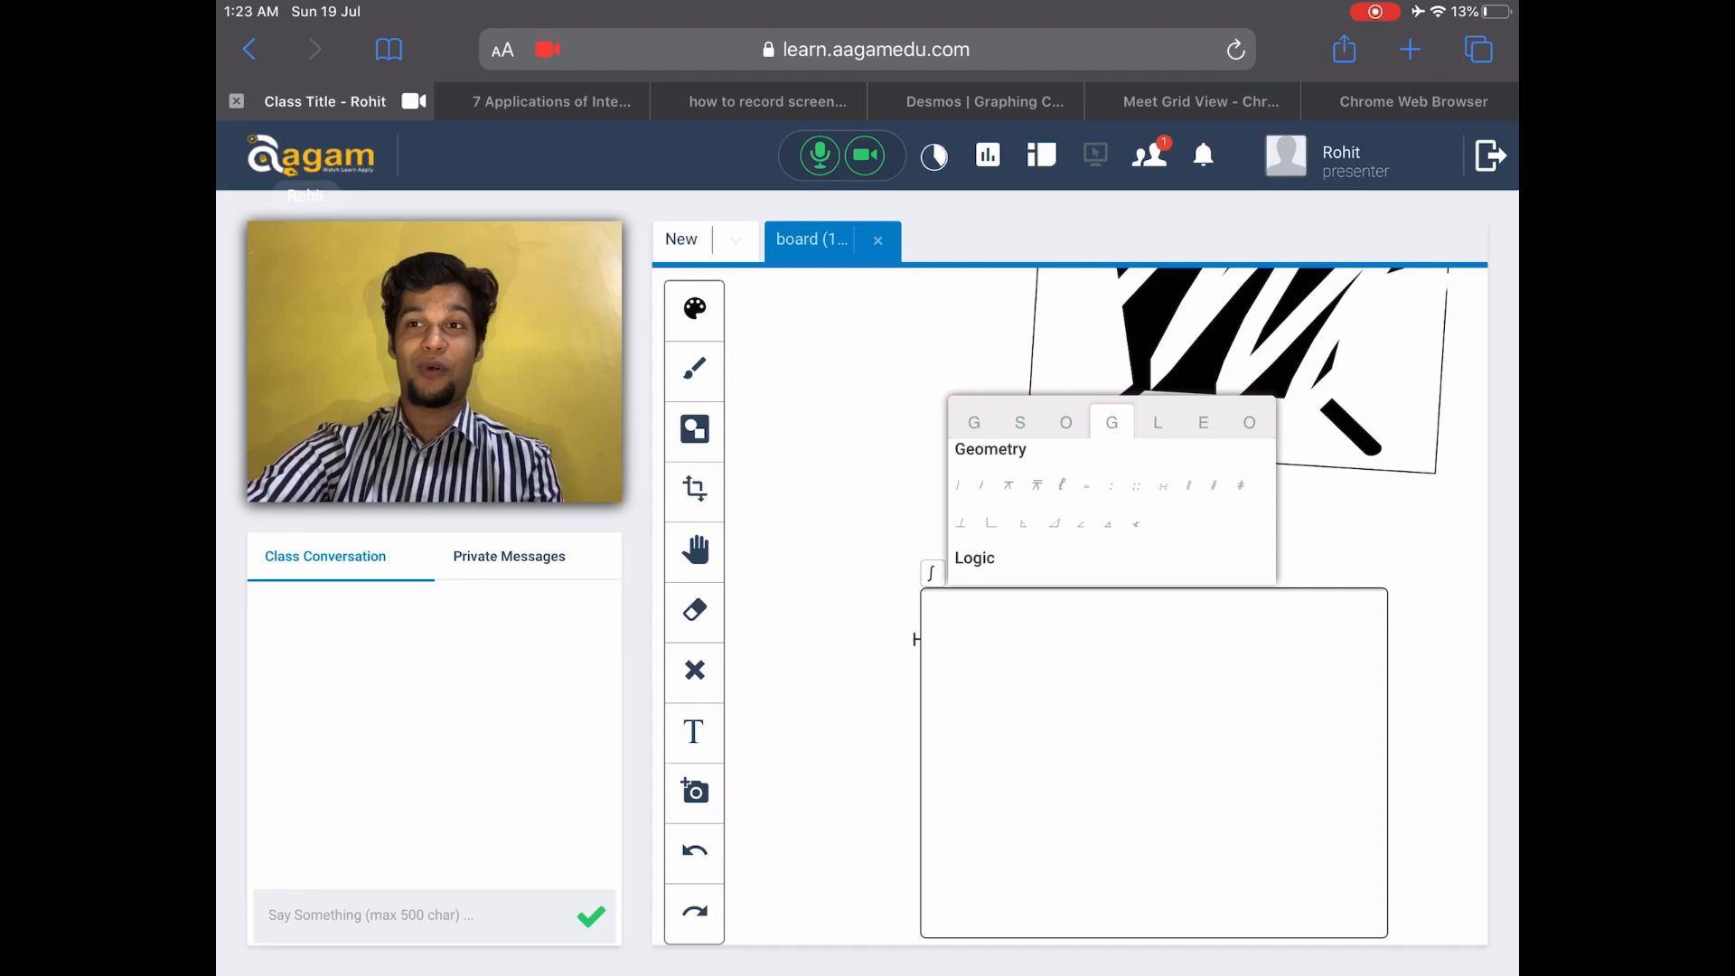
{"action": "scroll", "coordinate": [1111, 502], "scroll_direction": "down", "scroll_amount": 3}
{"action": "scroll", "coordinate": [1112, 501], "scroll_direction": "down", "scroll_amount": 3}
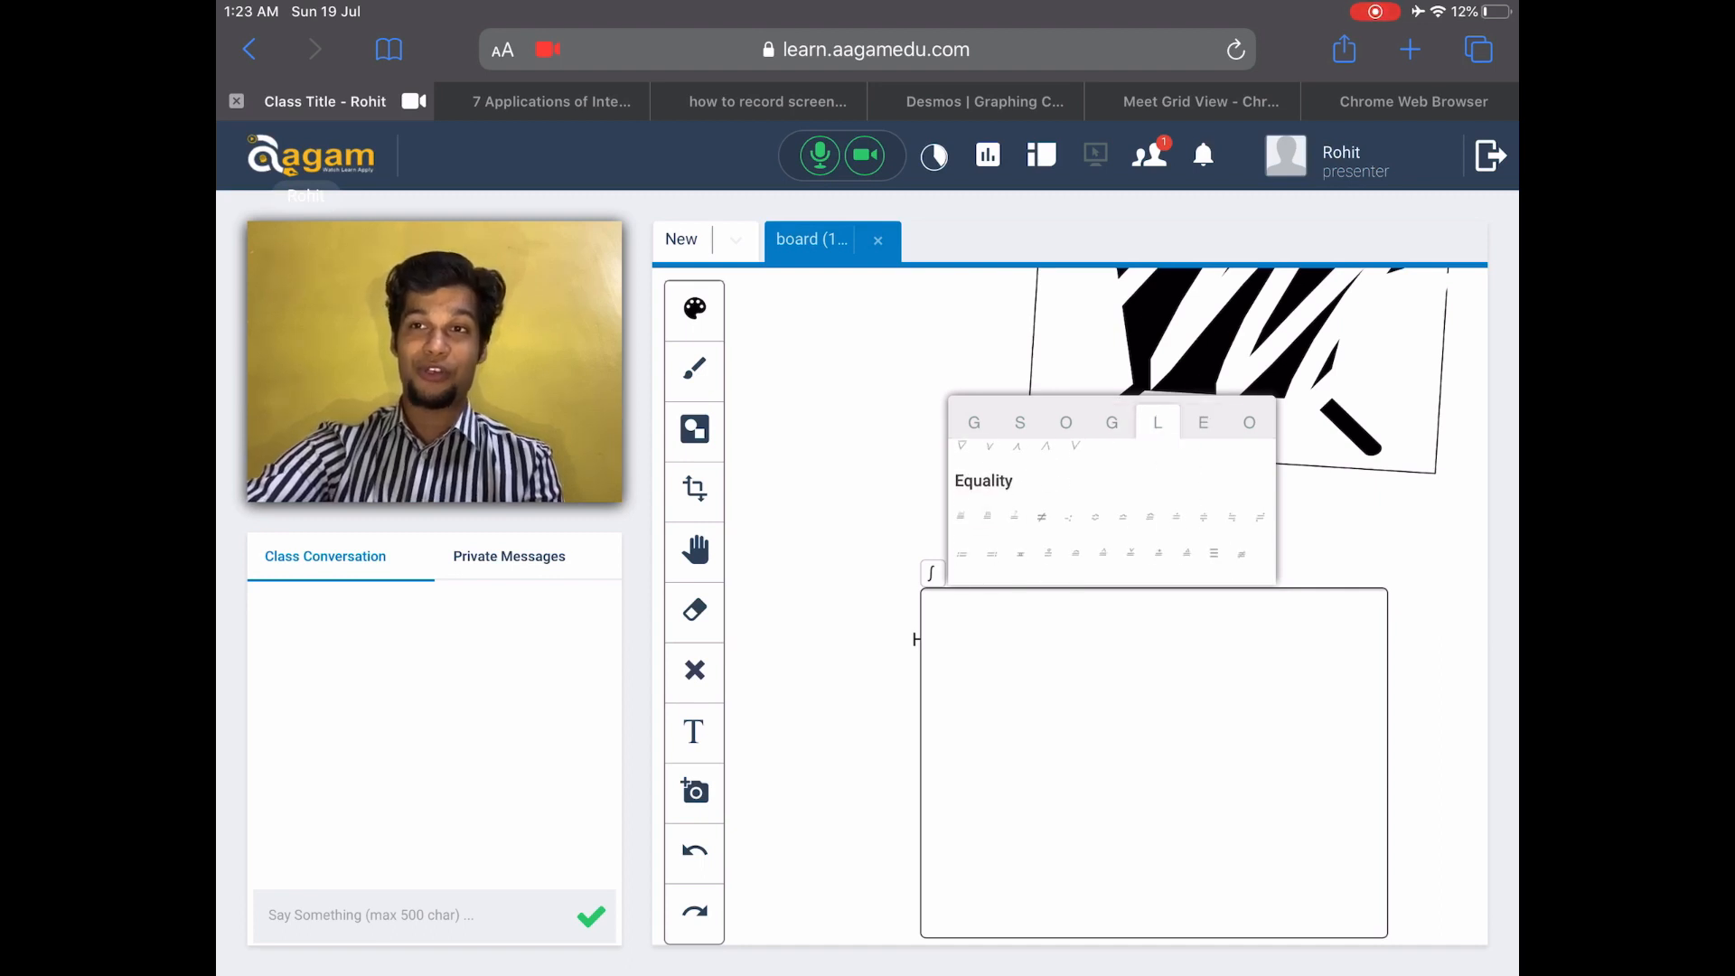
{"action": "scroll", "coordinate": [1112, 502], "scroll_direction": "down", "scroll_amount": 3}
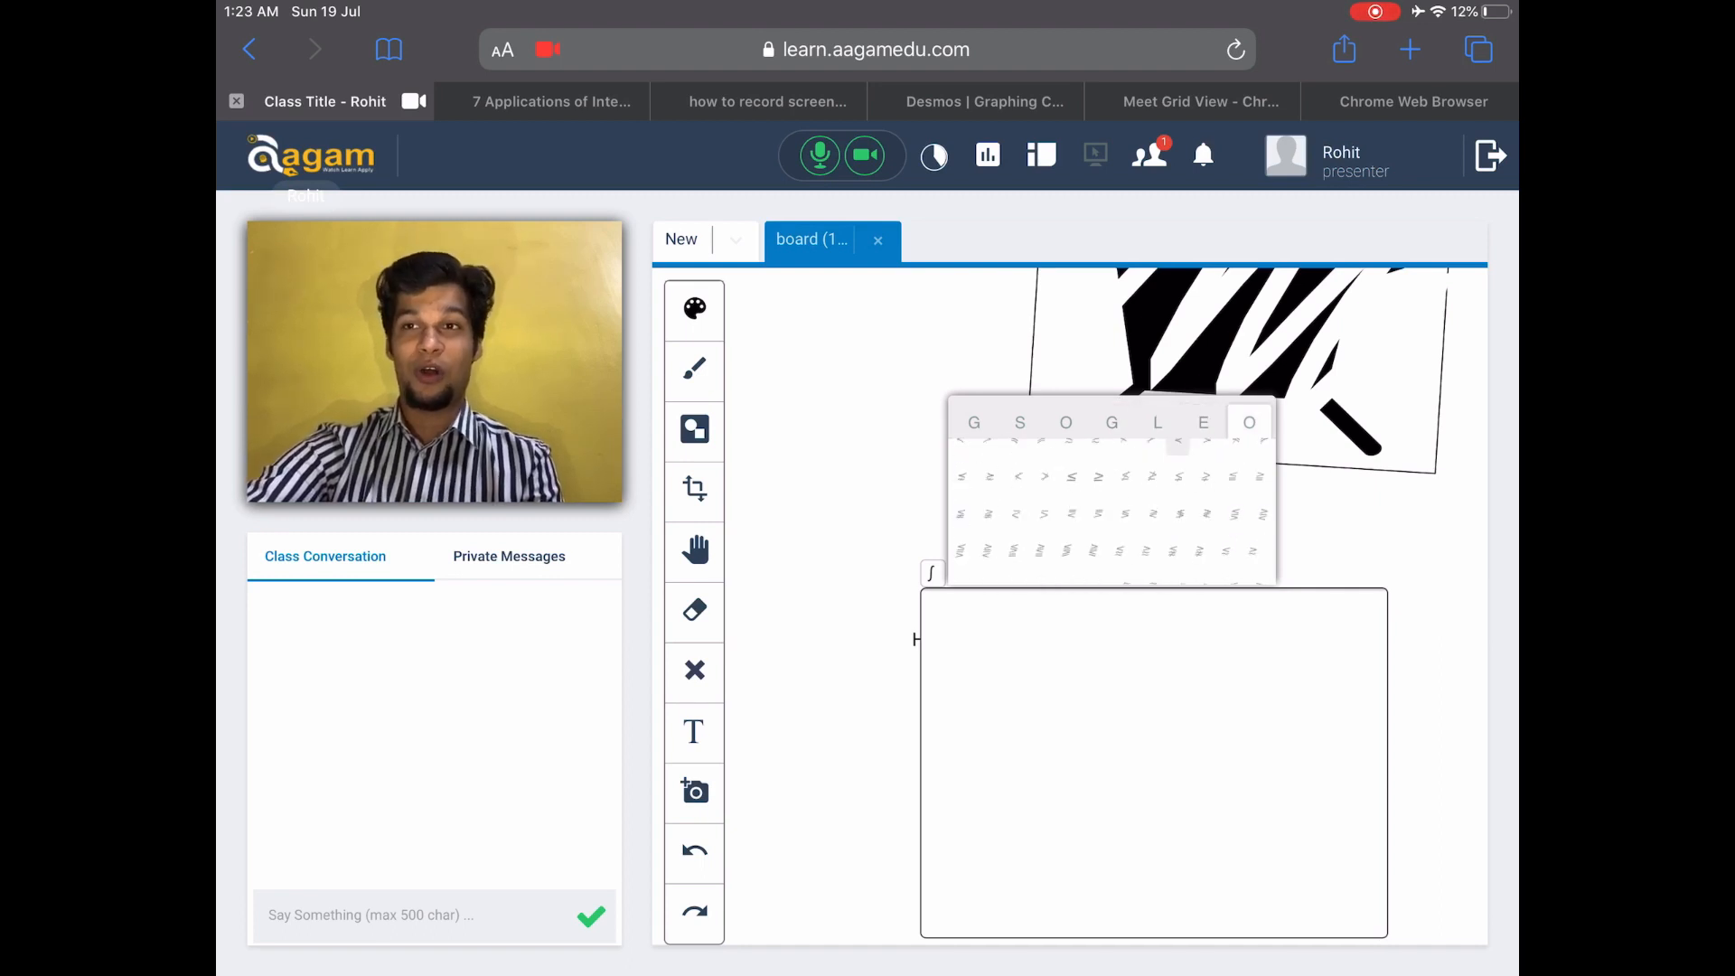
{"action": "scroll", "coordinate": [1111, 502], "scroll_direction": "up", "scroll_amount": 10}
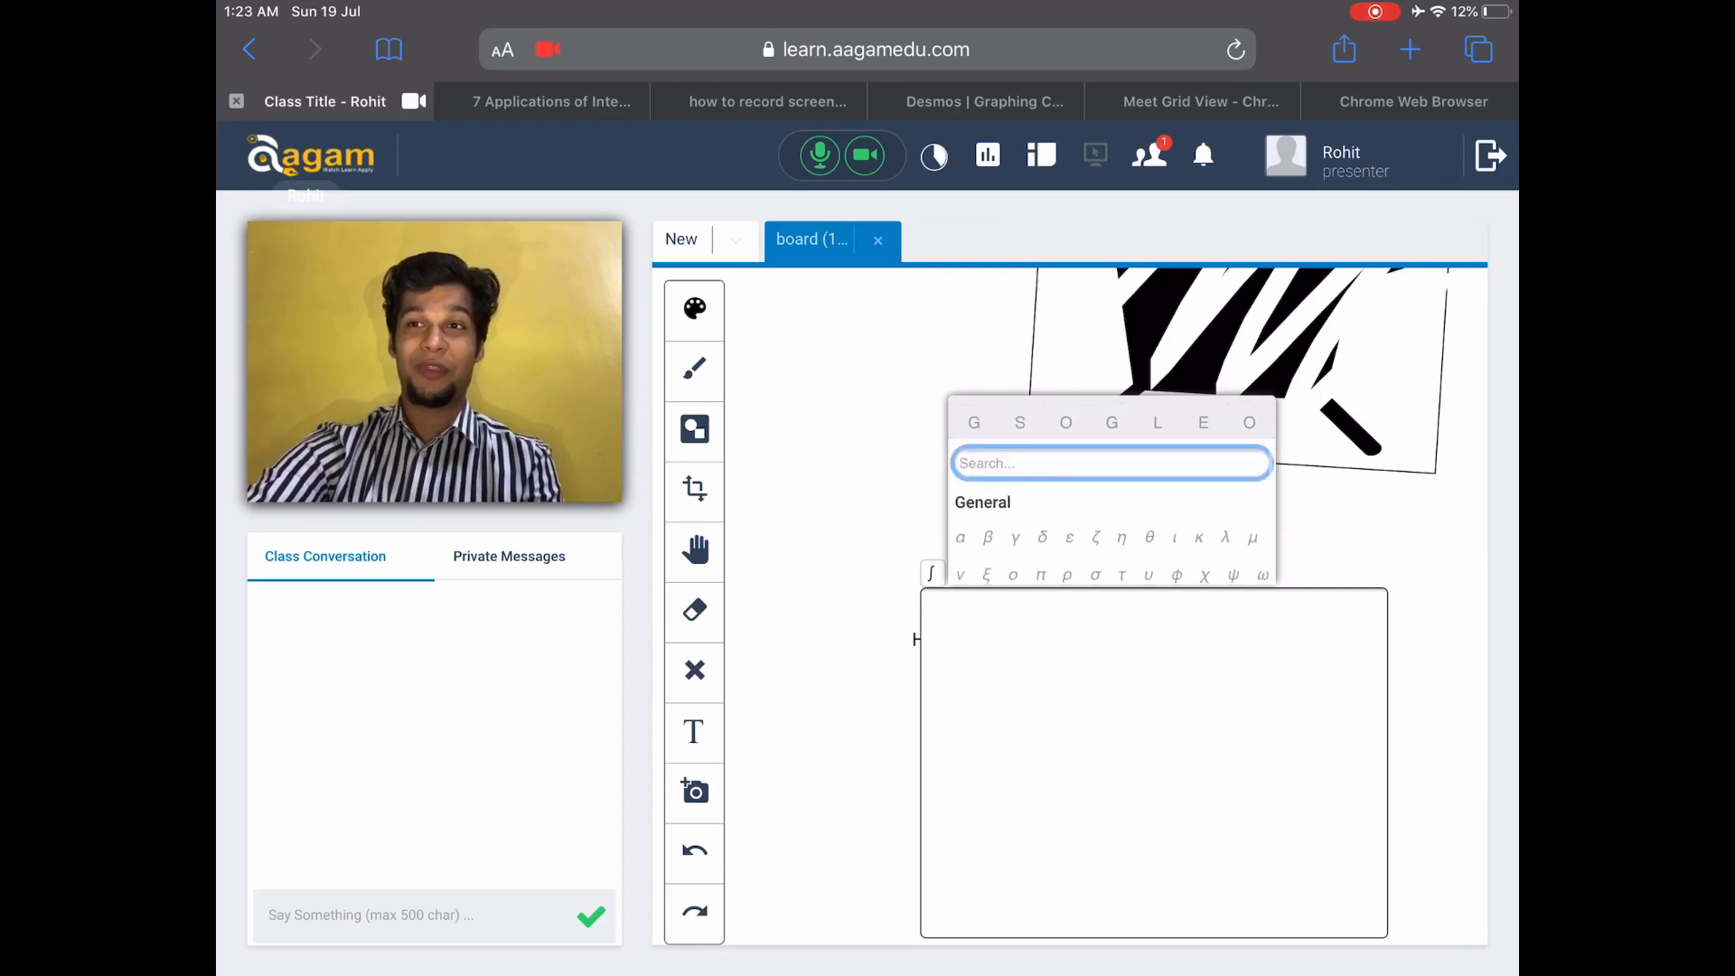
{"action": "left_click", "coordinate": [1111, 463]}
{"action": "type", "text": "i"}
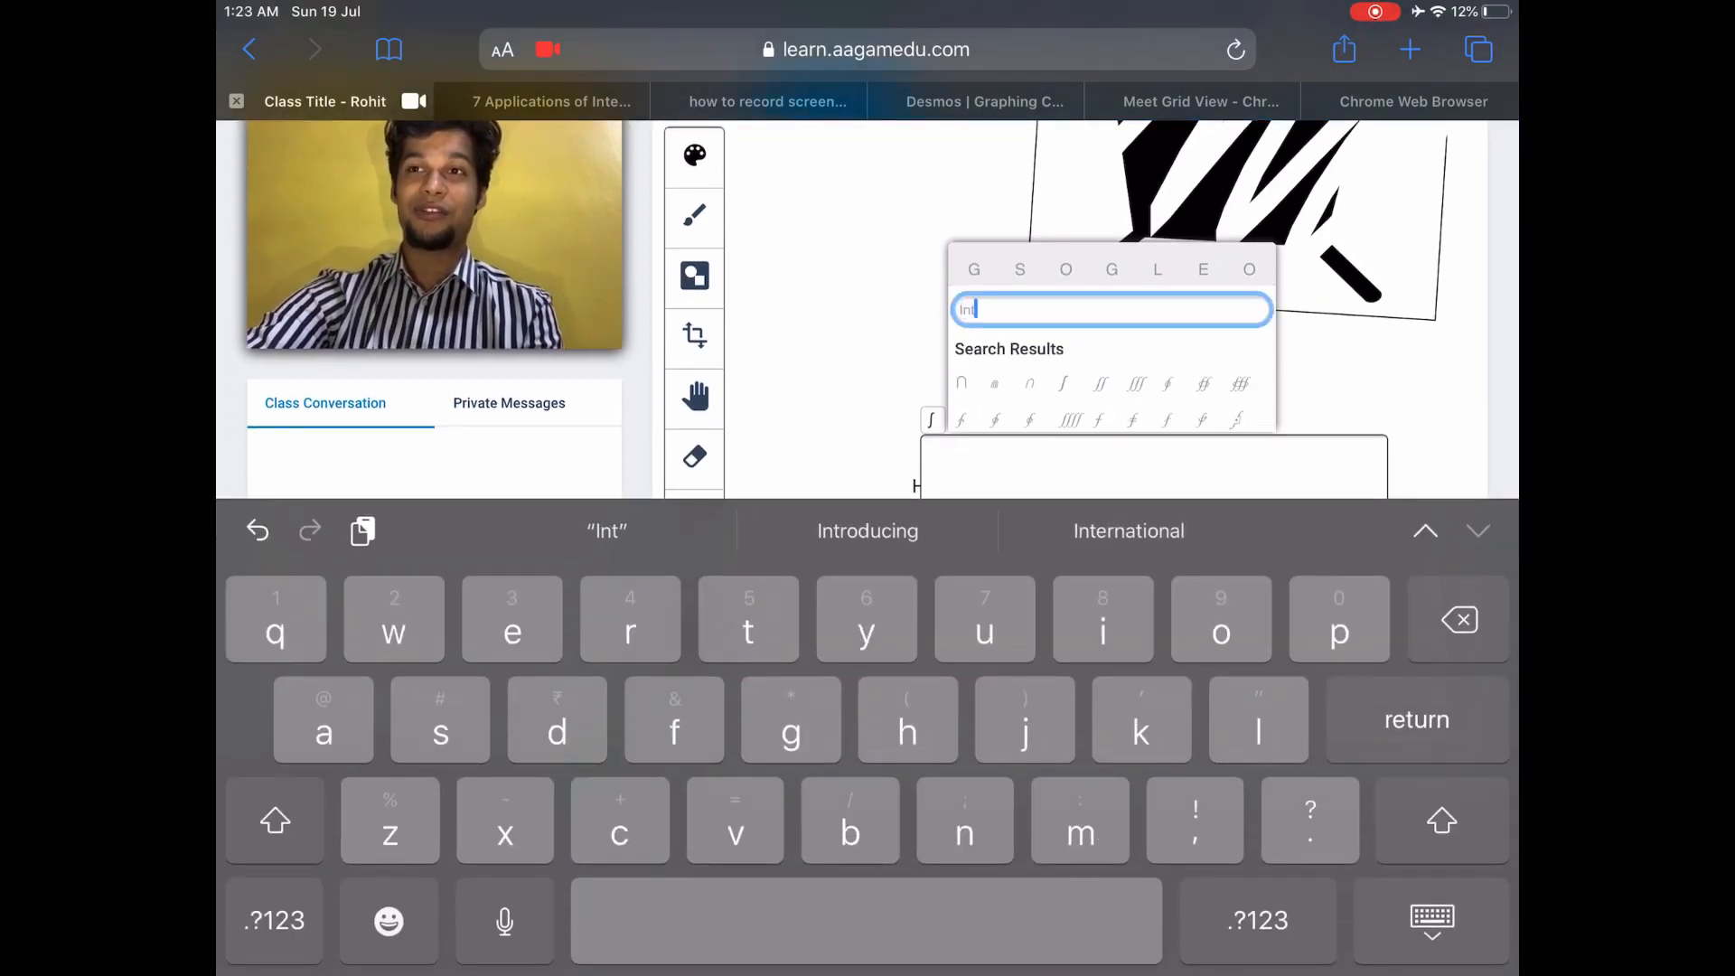
{"action": "left_click", "coordinate": [1063, 382]}
{"action": "type", "text": "xdx"}
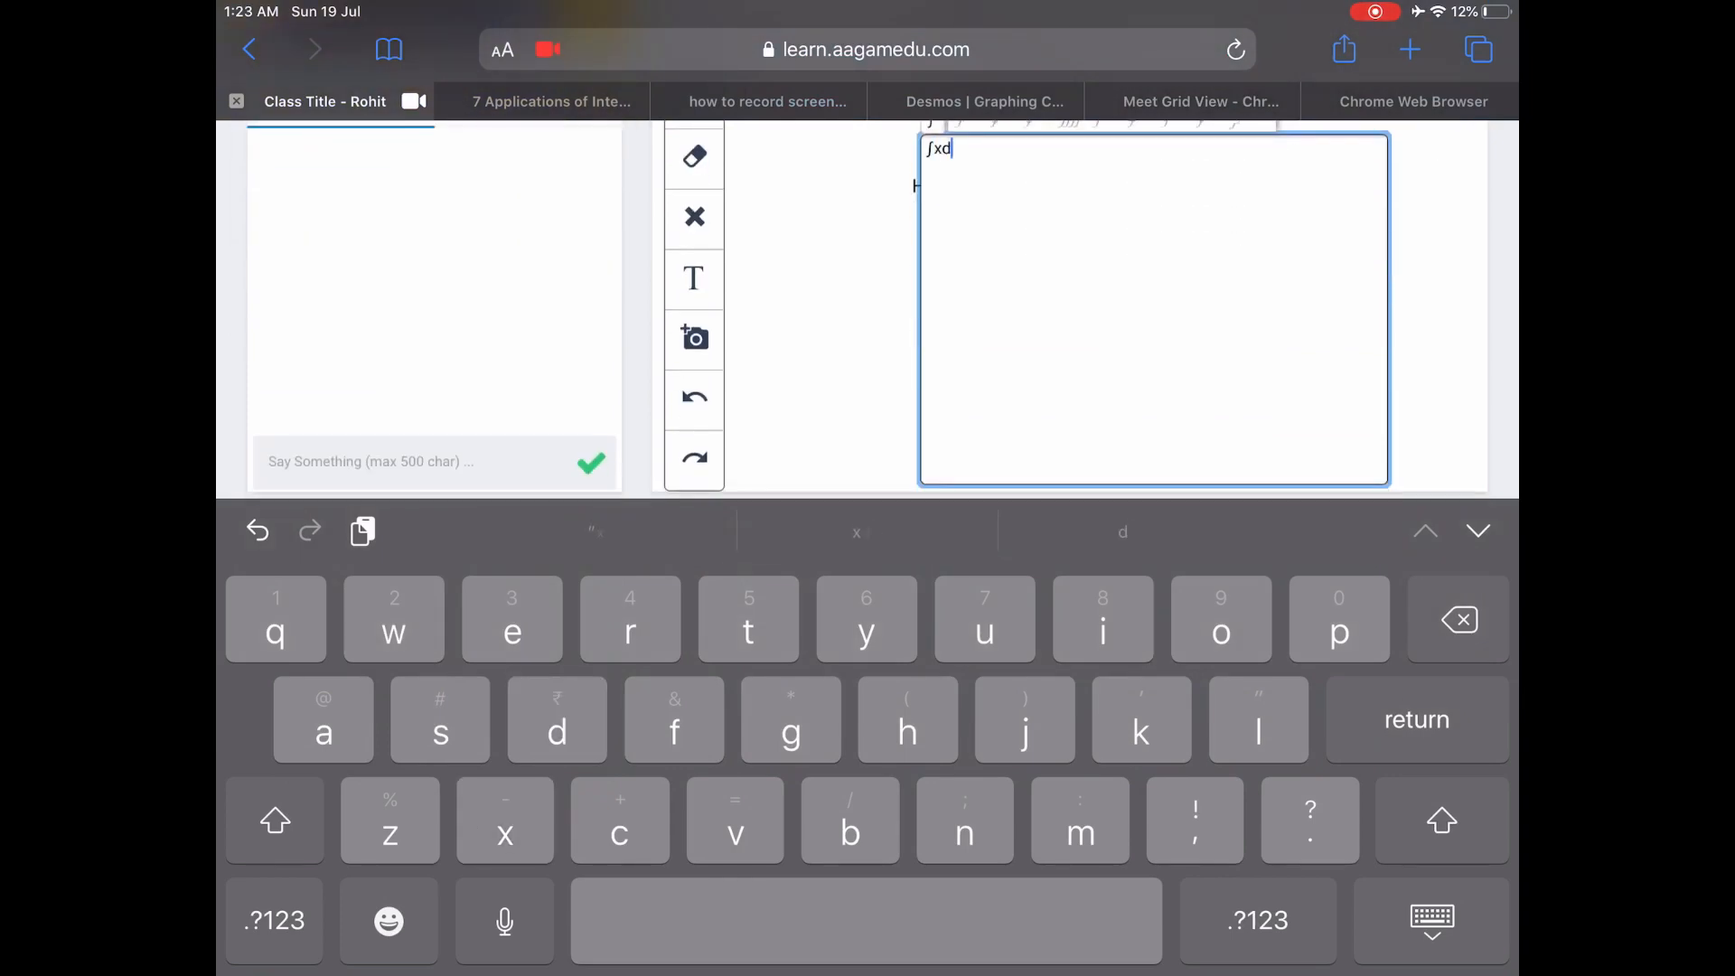
{"action": "key", "text": "Escape"}
{"action": "left_click", "coordinate": [1153, 840]}
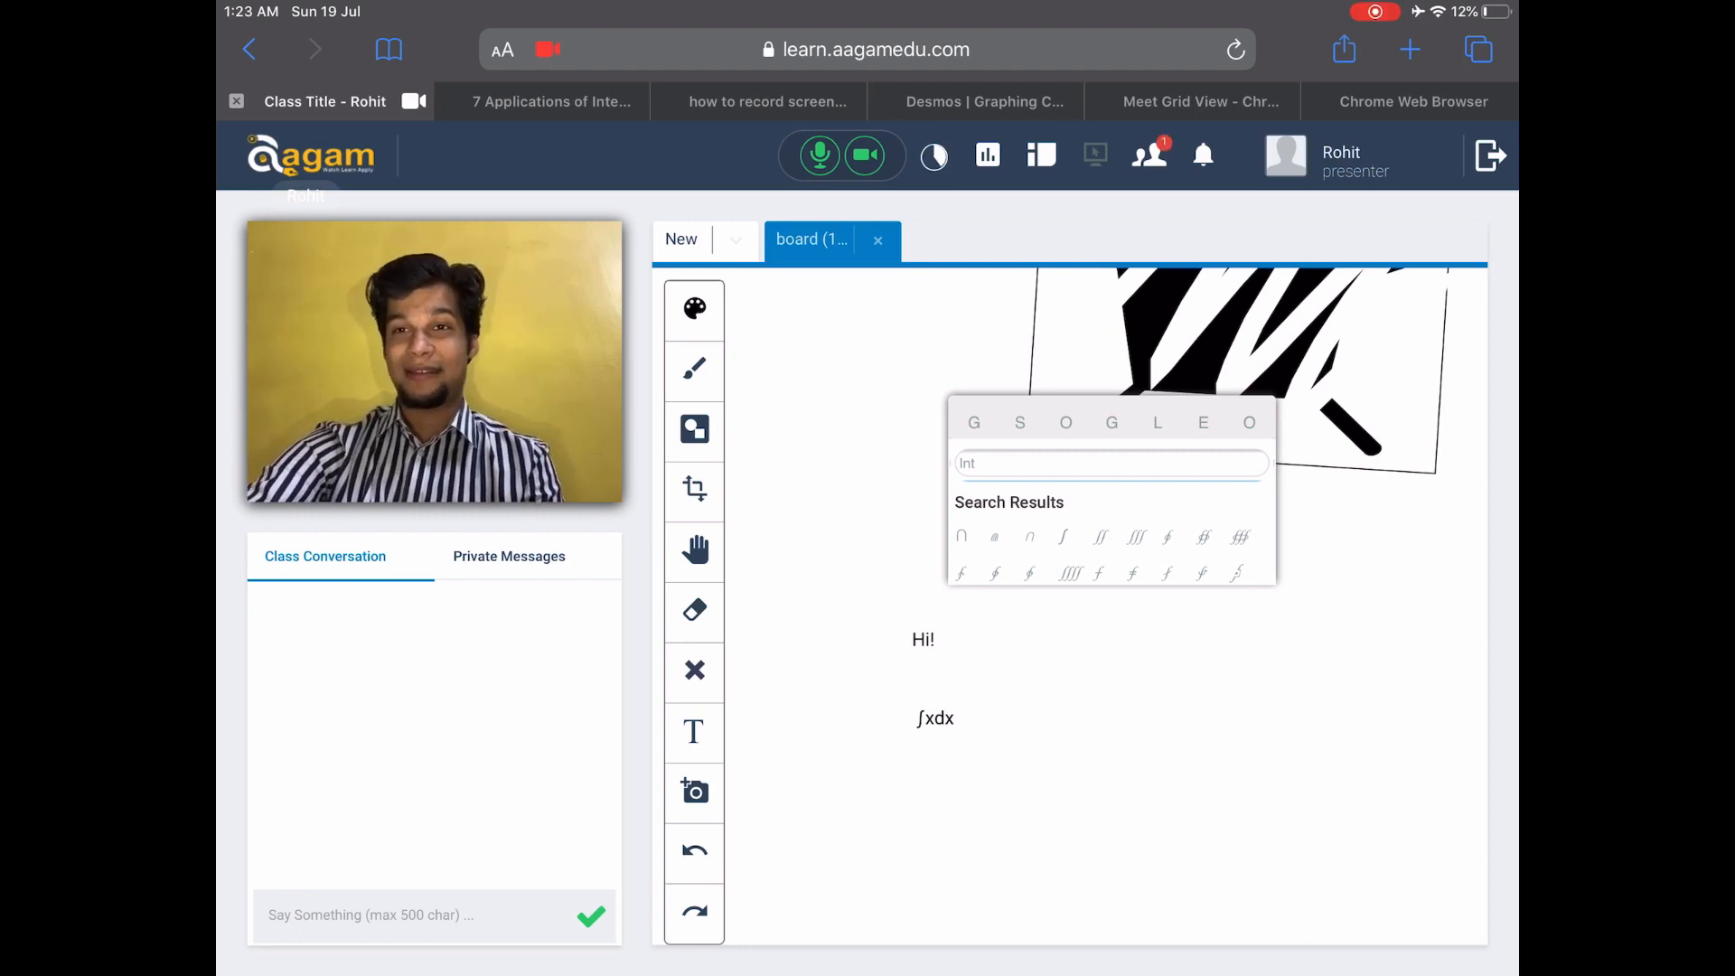
Insert the lungs photo from the Photo Library onto the board at Small size
{"action": "left_click", "coordinate": [1111, 759]}
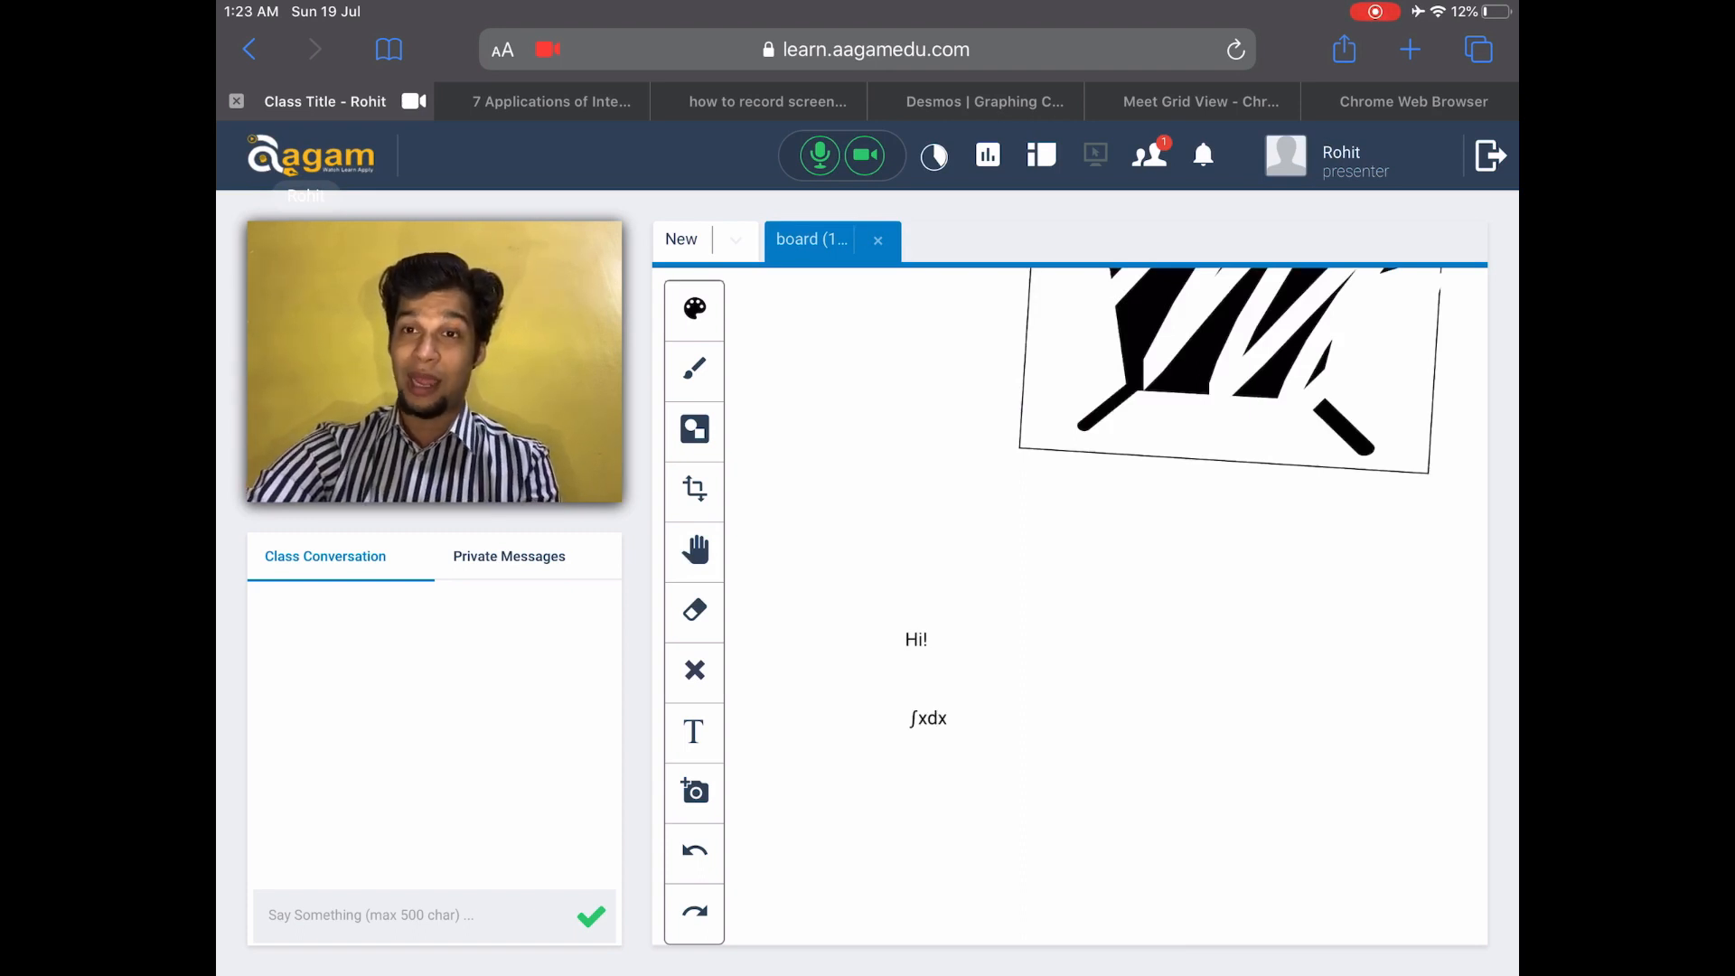
{"action": "left_click", "coordinate": [694, 790]}
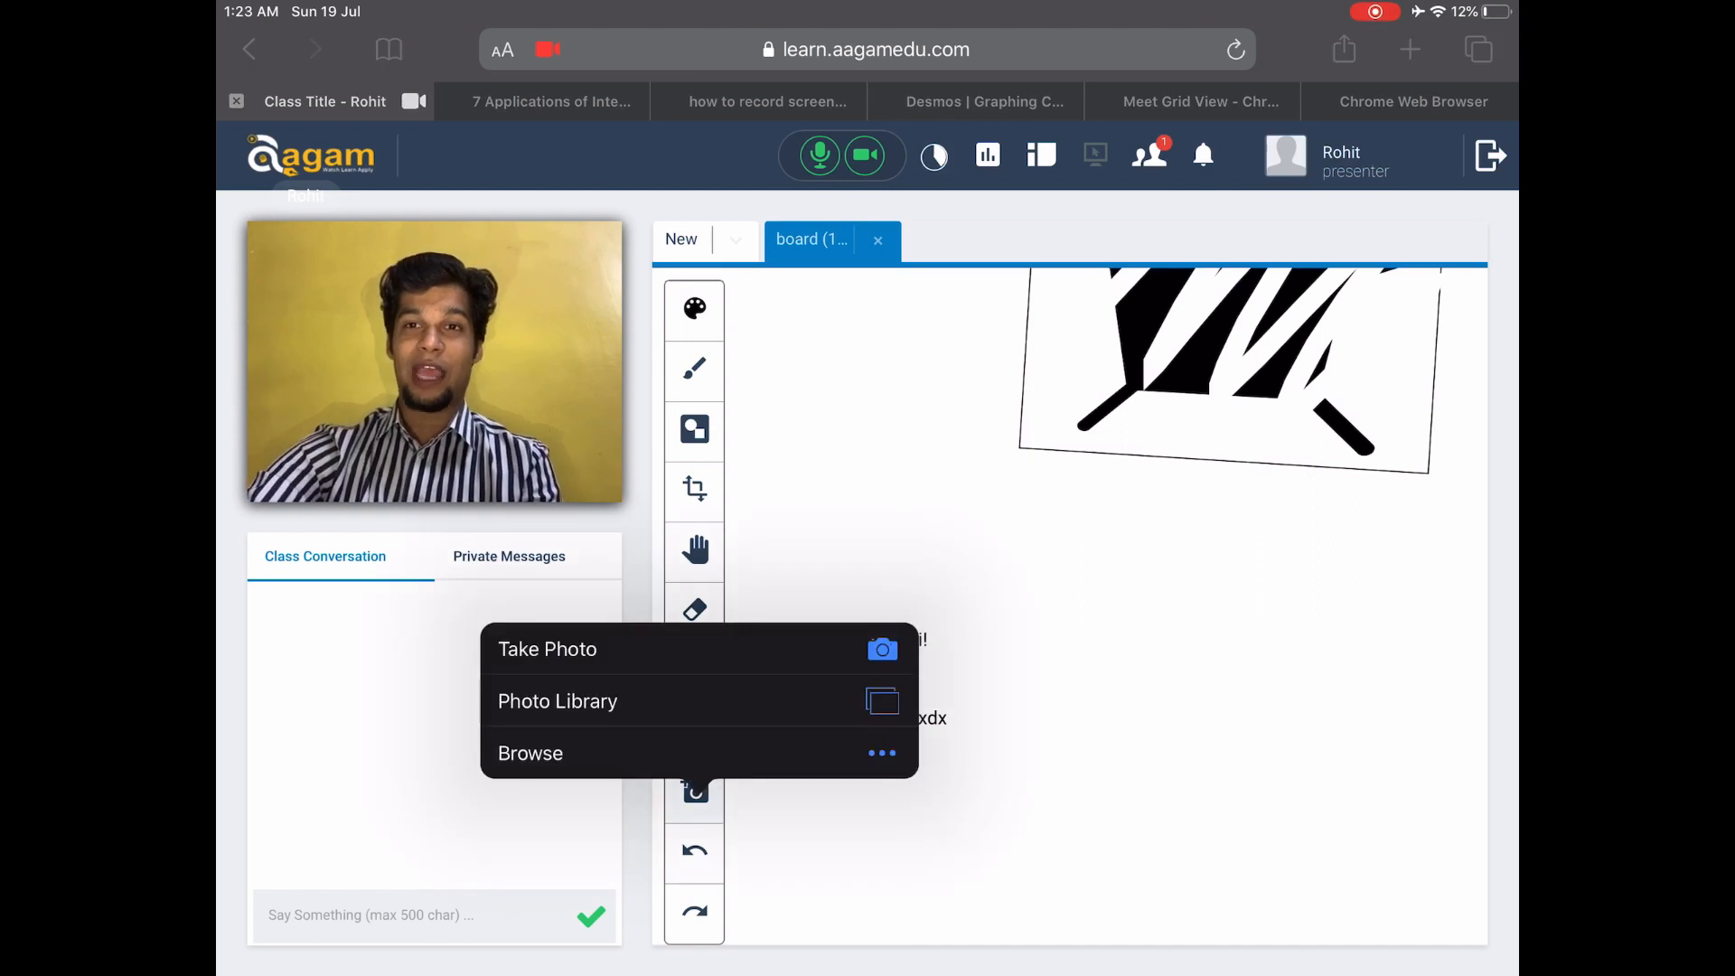
{"action": "left_click", "coordinate": [678, 701]}
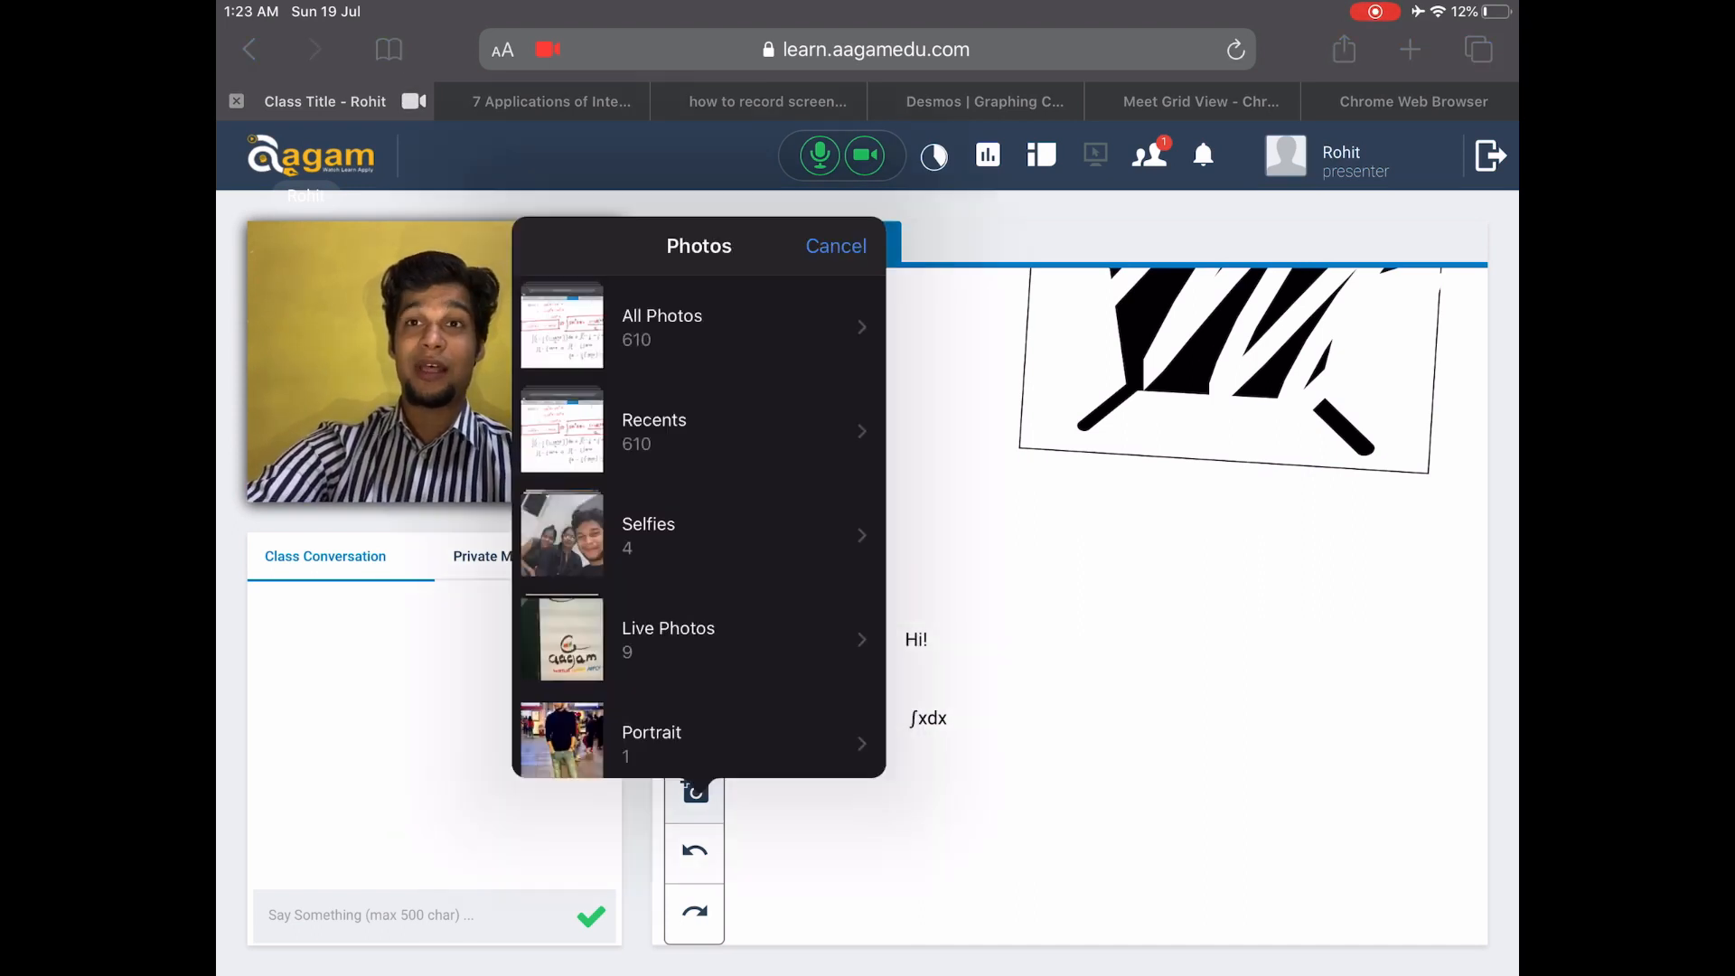
{"action": "left_click", "coordinate": [698, 320]}
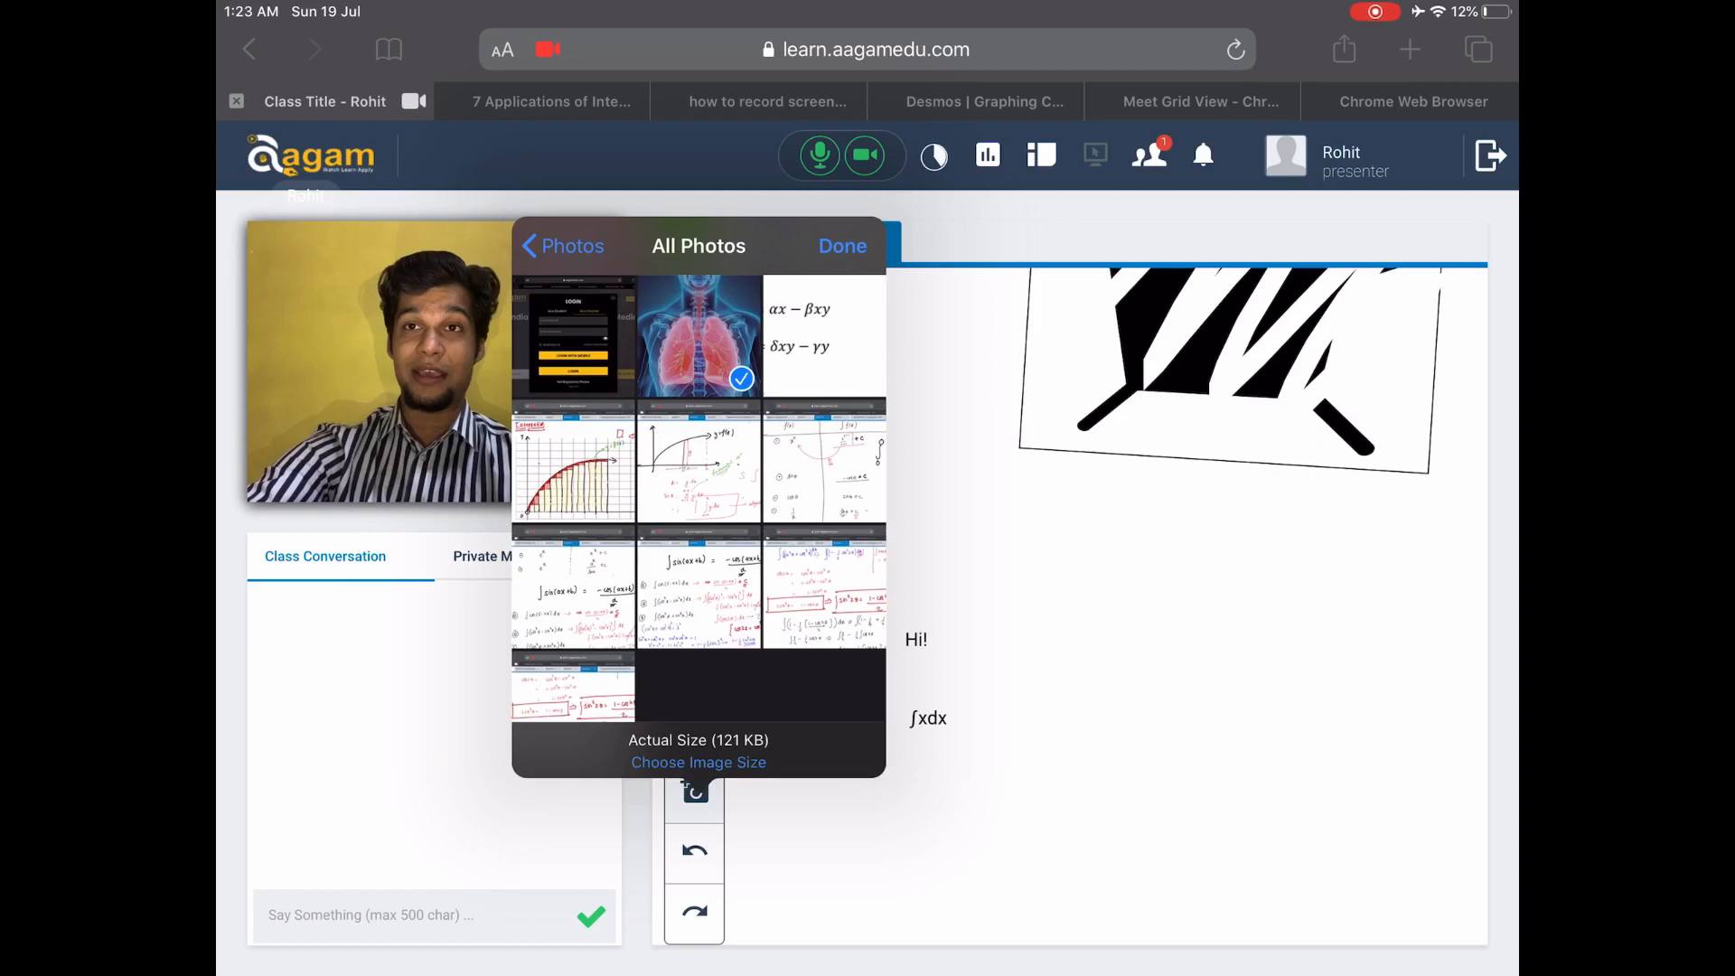
{"action": "left_click", "coordinate": [698, 752]}
{"action": "left_click", "coordinate": [697, 401]}
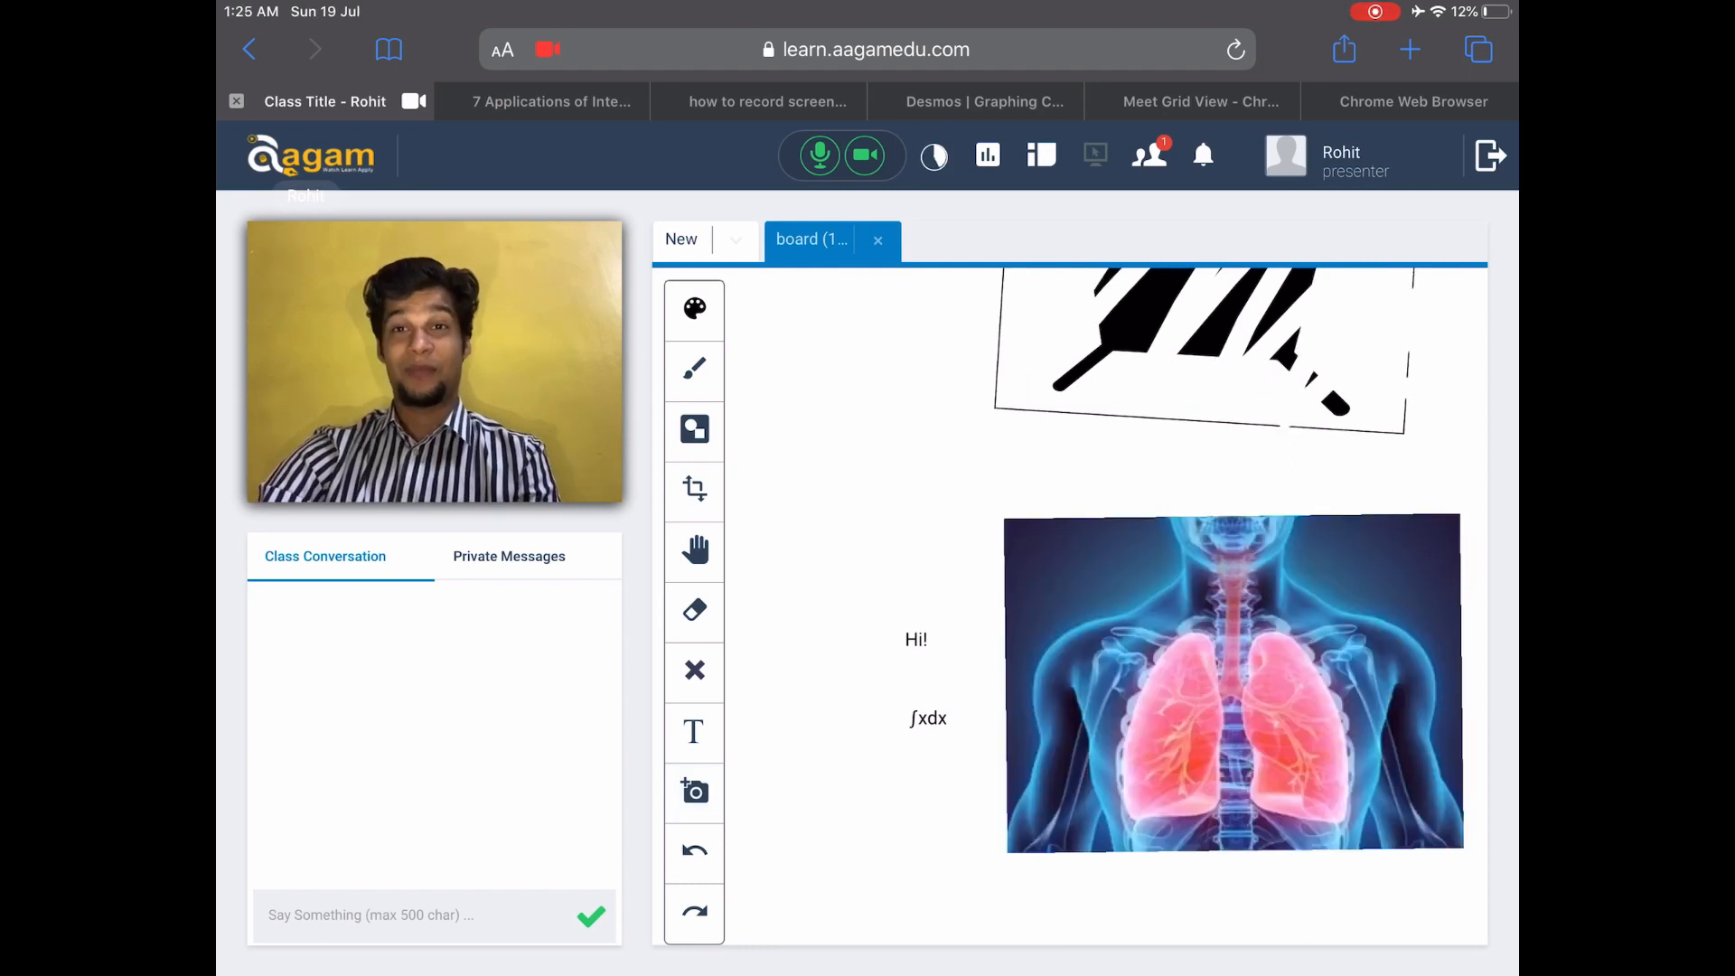
Select the lungs picture and drag it up and slightly right beside the text
{"action": "left_click", "coordinate": [1232, 684]}
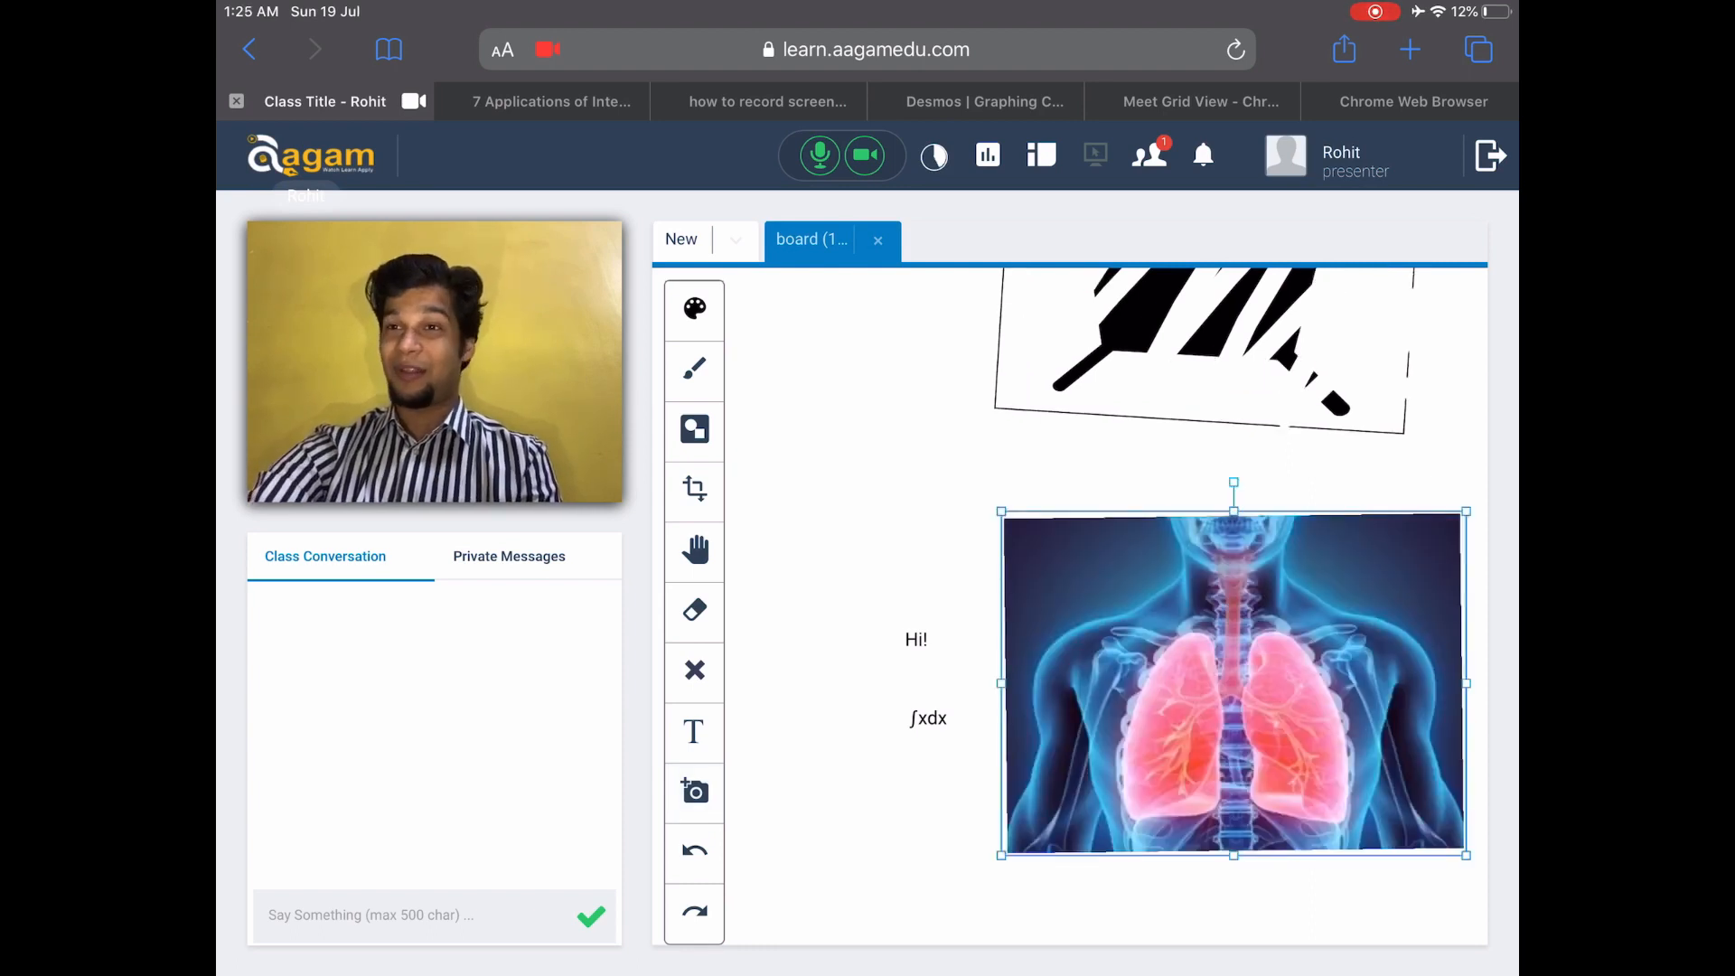
{"action": "left_click_drag", "start_coordinate": [1233, 683], "coordinate": [1226, 694]}
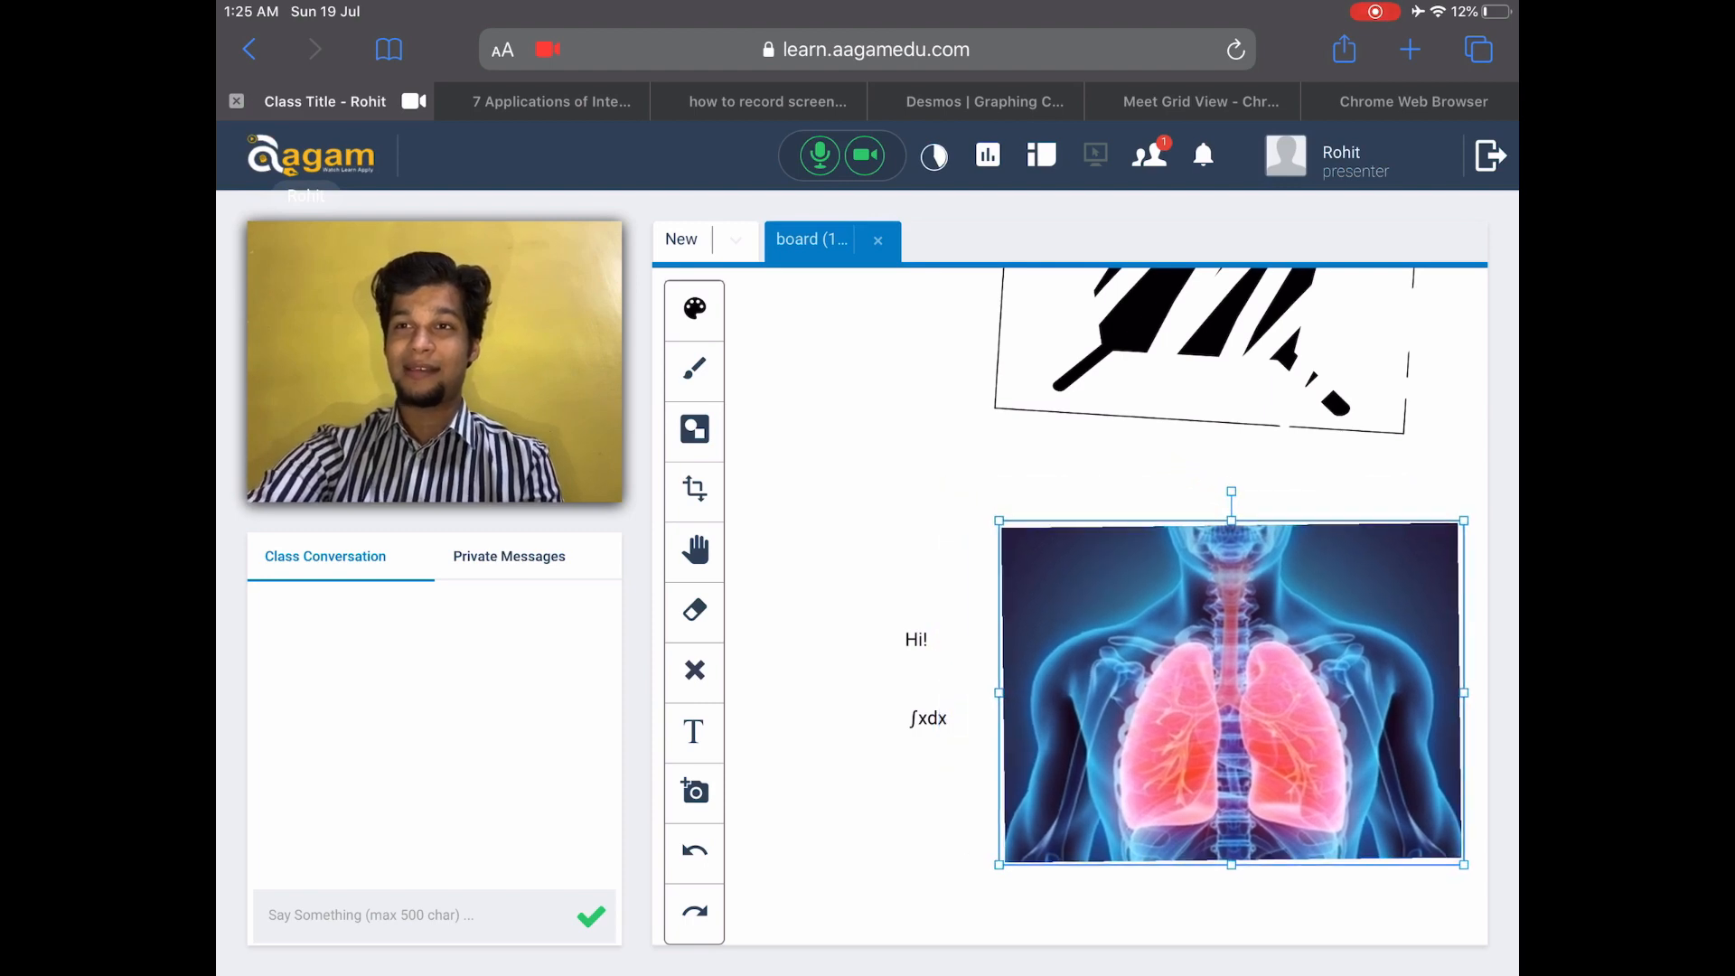
{"action": "left_click", "coordinate": [1230, 691]}
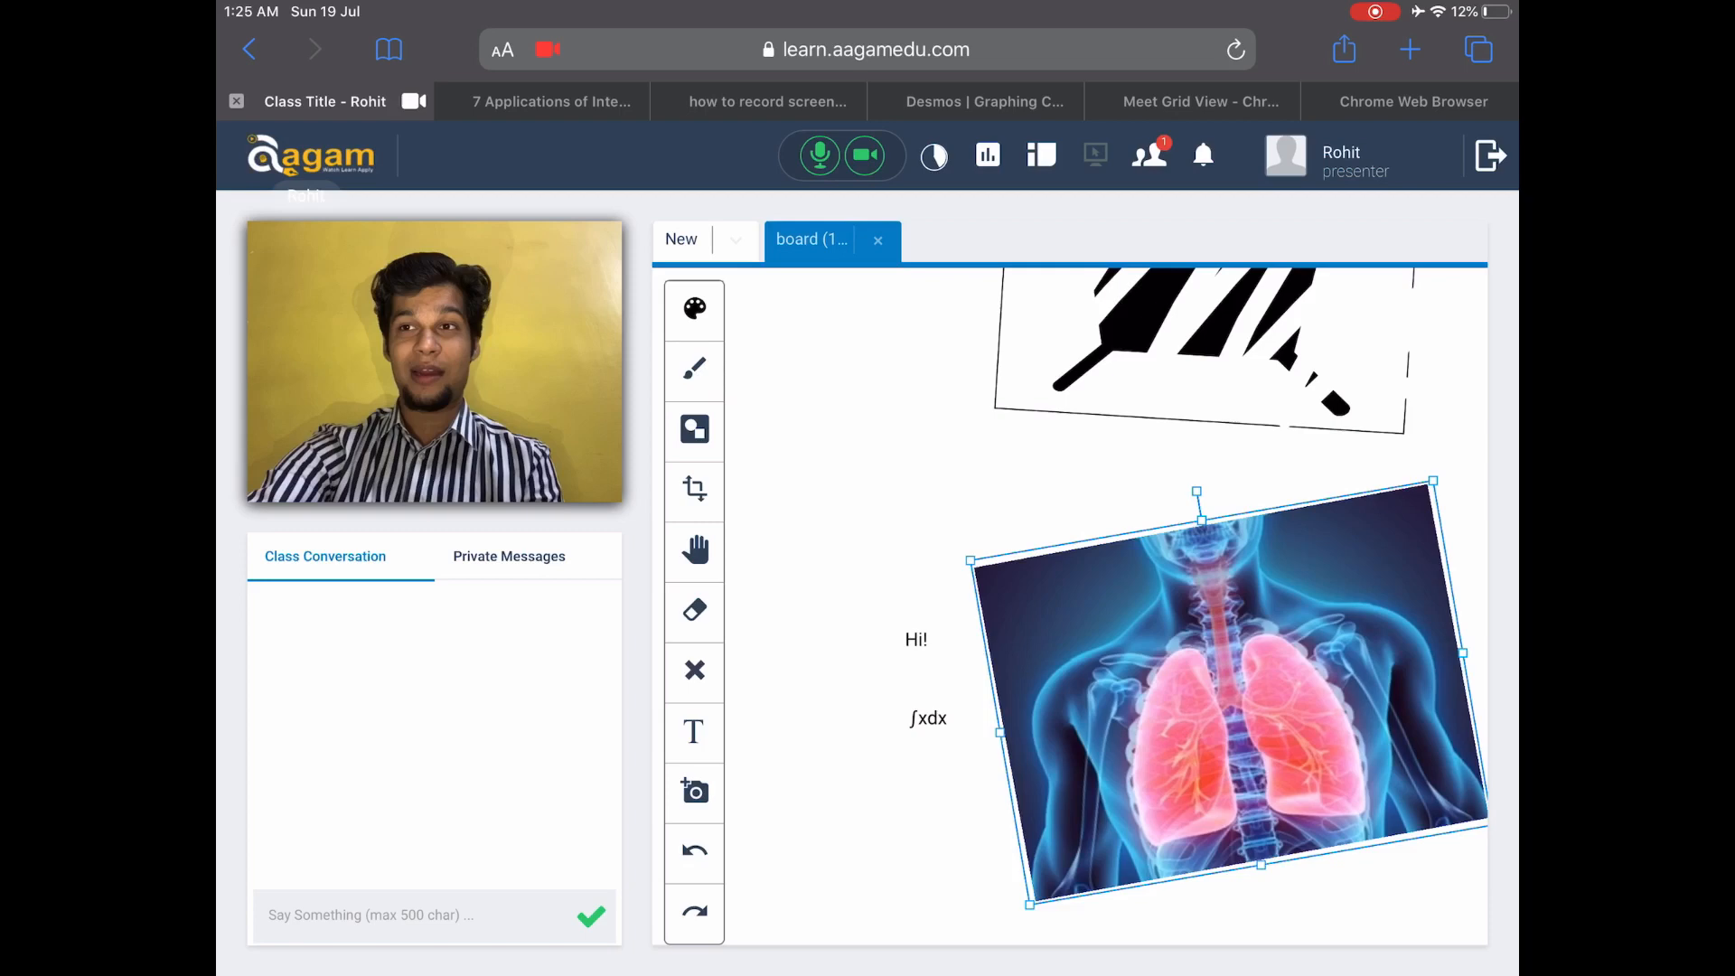
{"action": "left_click_drag", "start_coordinate": [1231, 691], "coordinate": [1257, 645]}
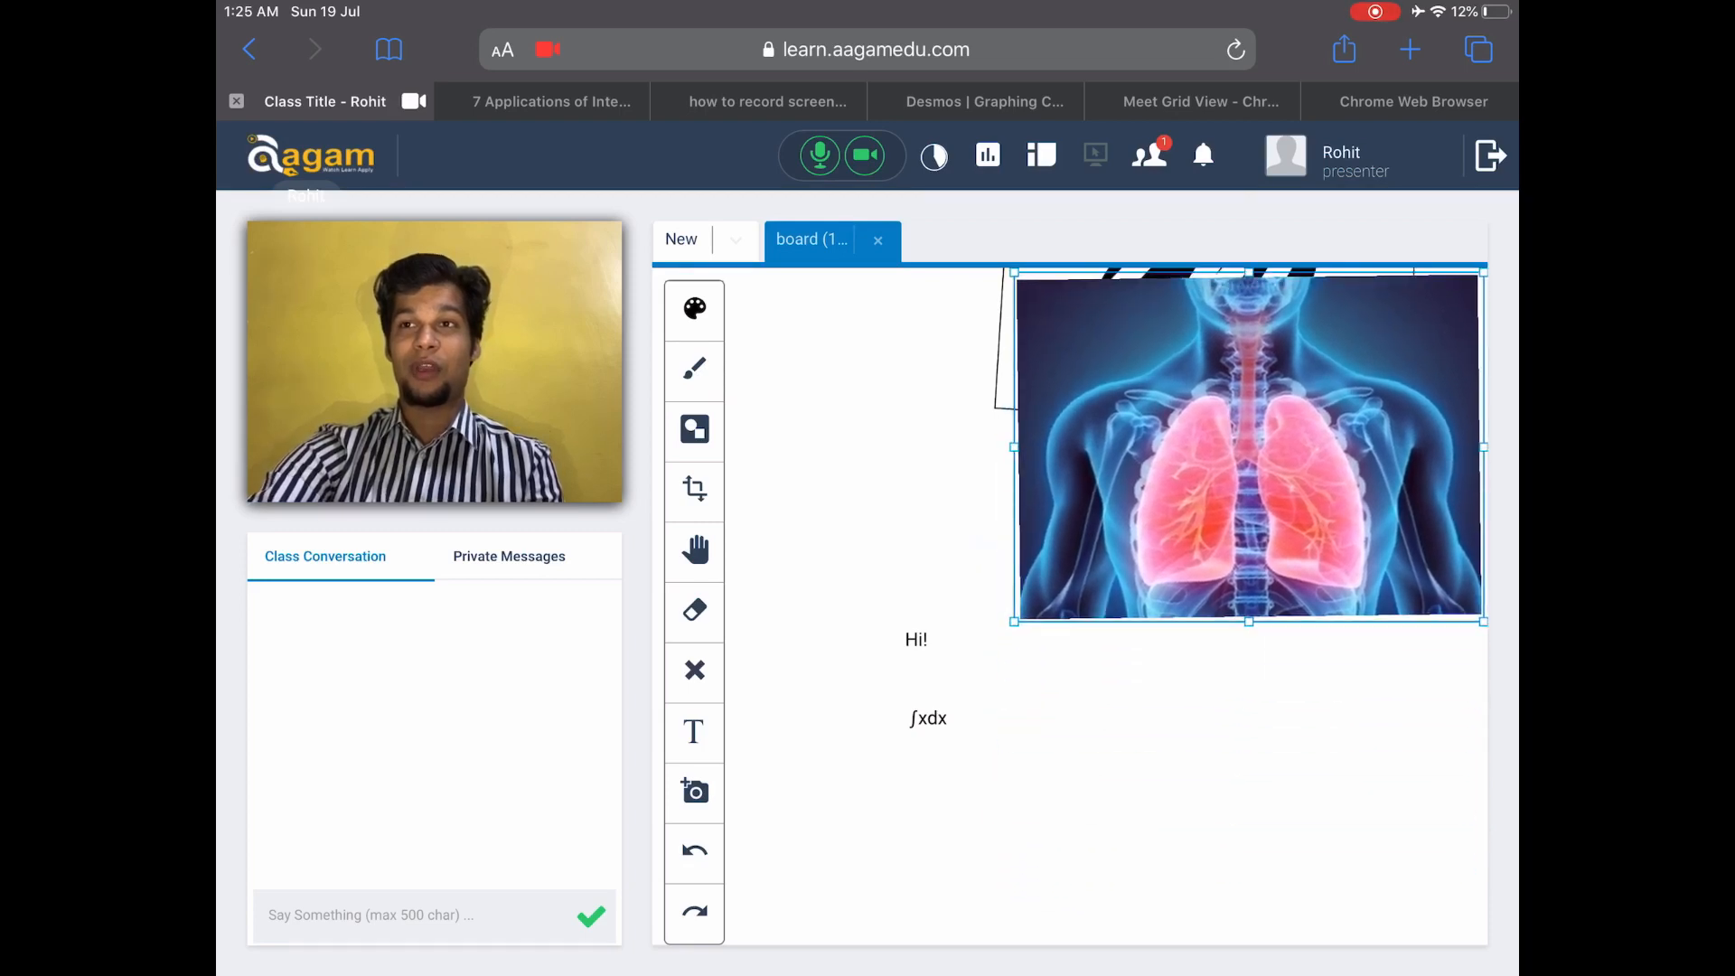
{"action": "left_click", "coordinate": [867, 841]}
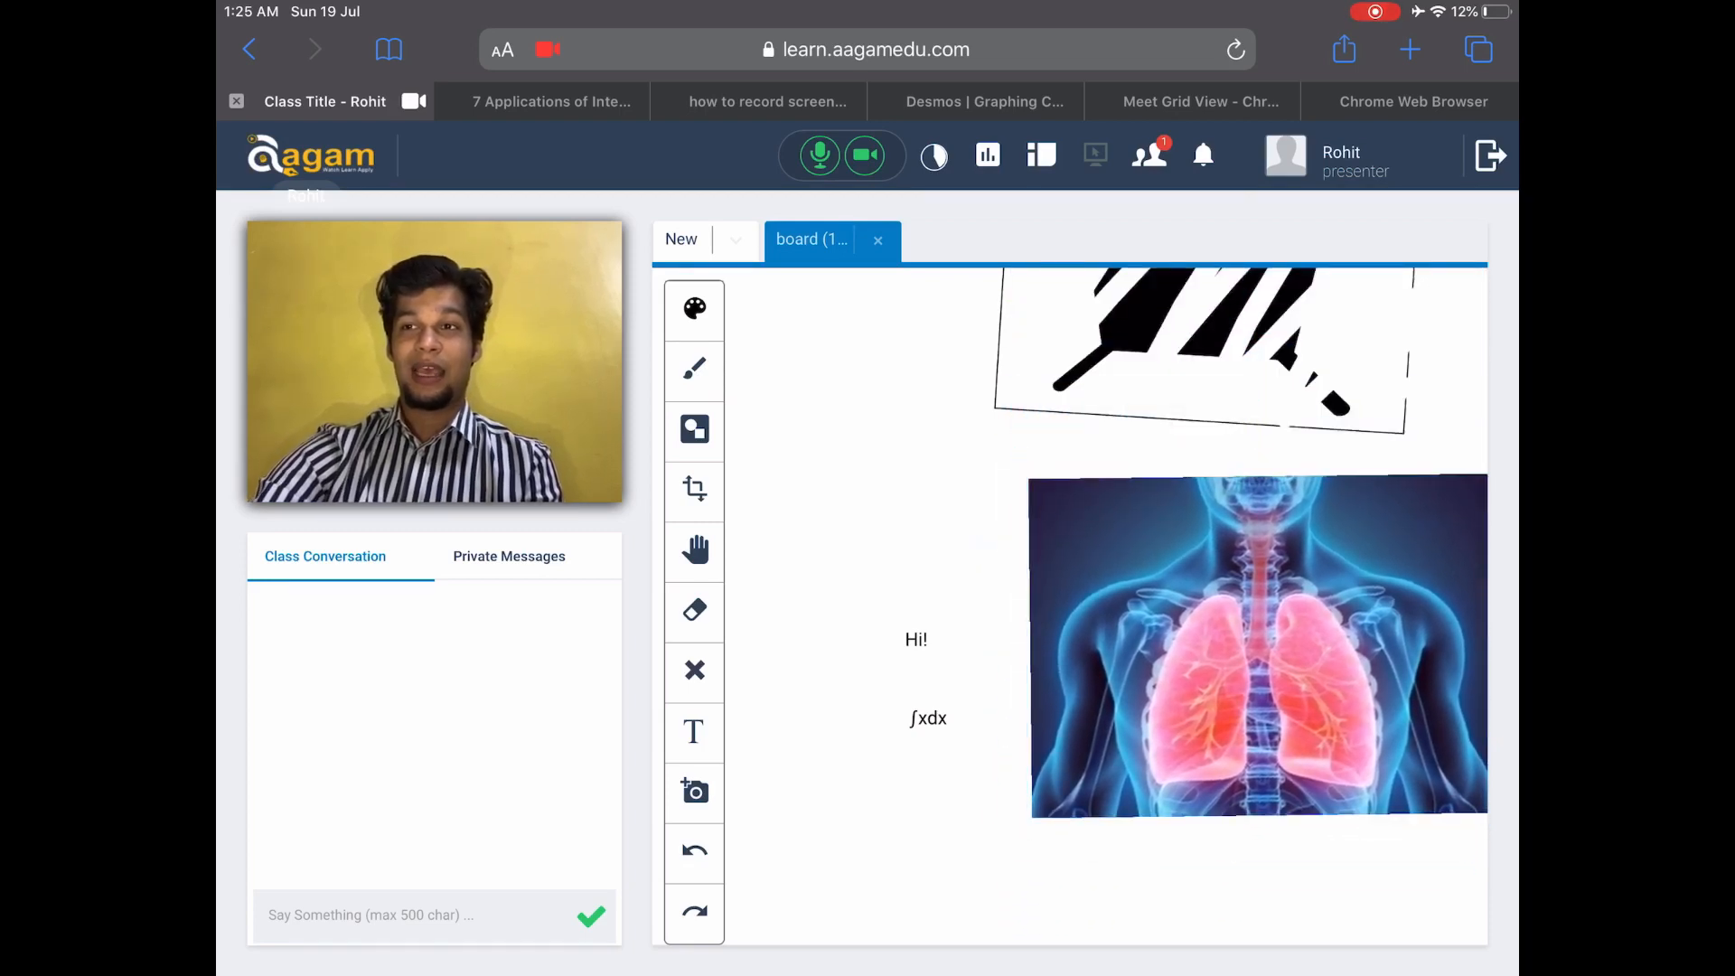
Draw a freehand pen arrow from the lungs picture to the ∫xdx text
{"action": "left_click", "coordinate": [693, 367]}
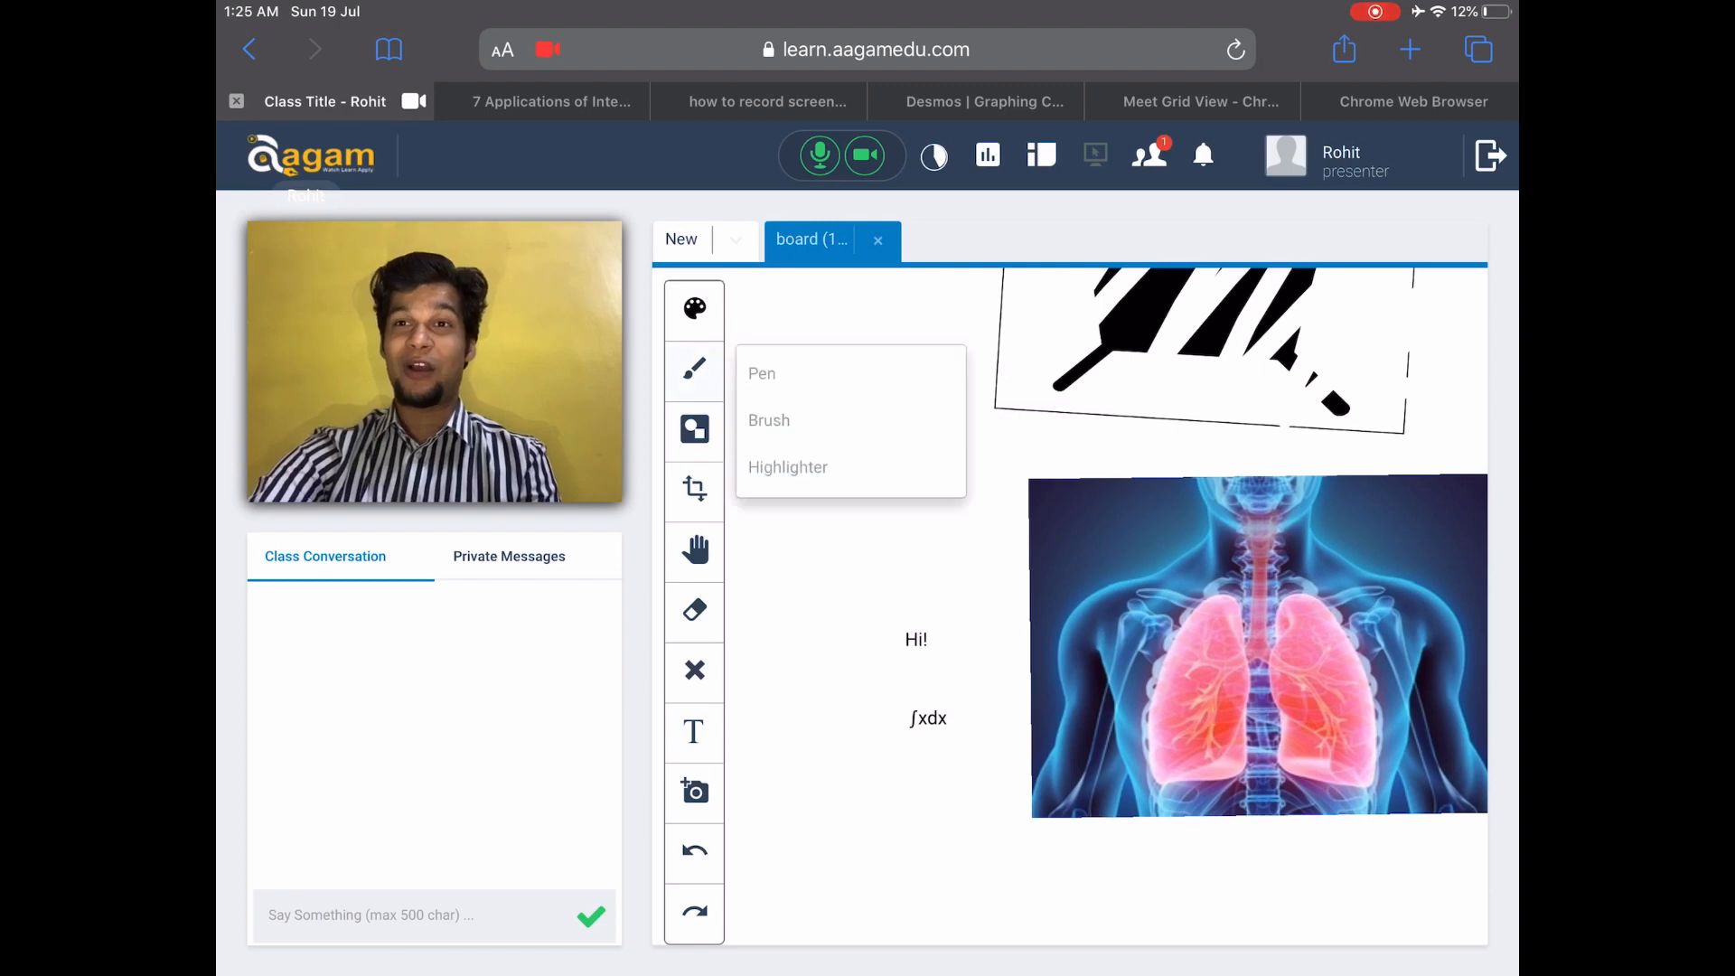
{"action": "left_click", "coordinate": [780, 393]}
{"action": "mouse_move", "coordinate": [1190, 678]}
{"action": "left_mouse_down"}
{"action": "mouse_move", "coordinate": [948, 707]}
{"action": "mouse_move", "coordinate": [894, 732]}
{"action": "left_mouse_up"}
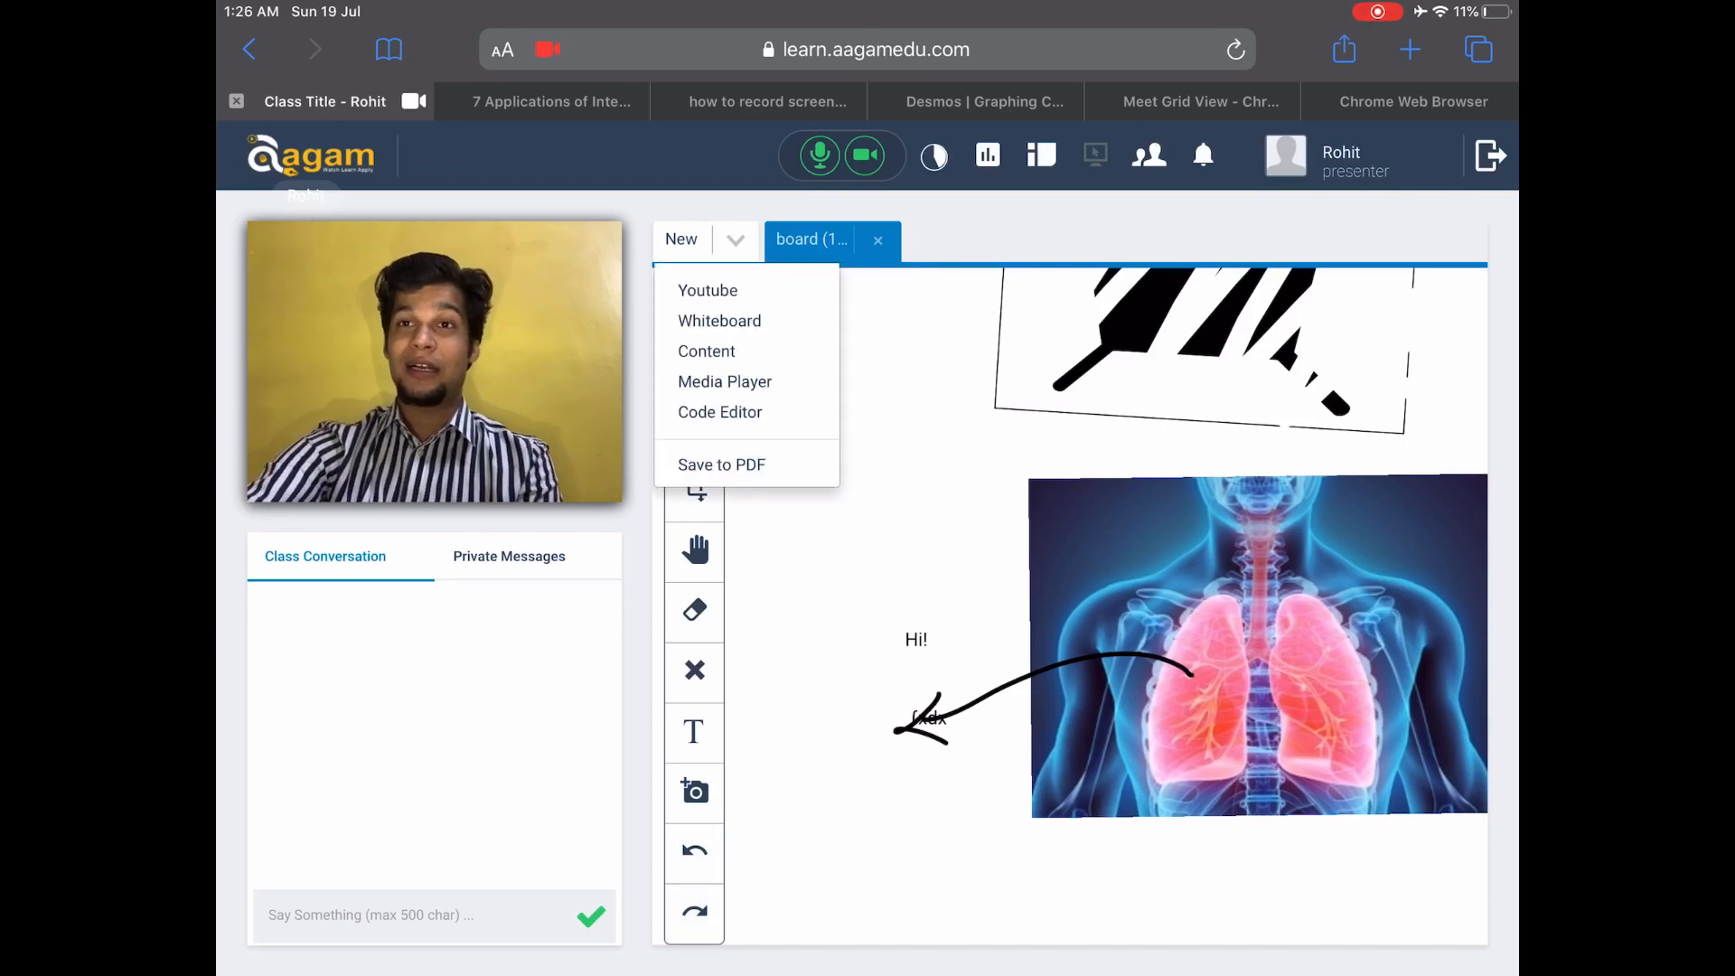
Add a new YouTube tab and select the integration video's URL in the browser for copying
{"action": "left_click", "coordinate": [707, 291]}
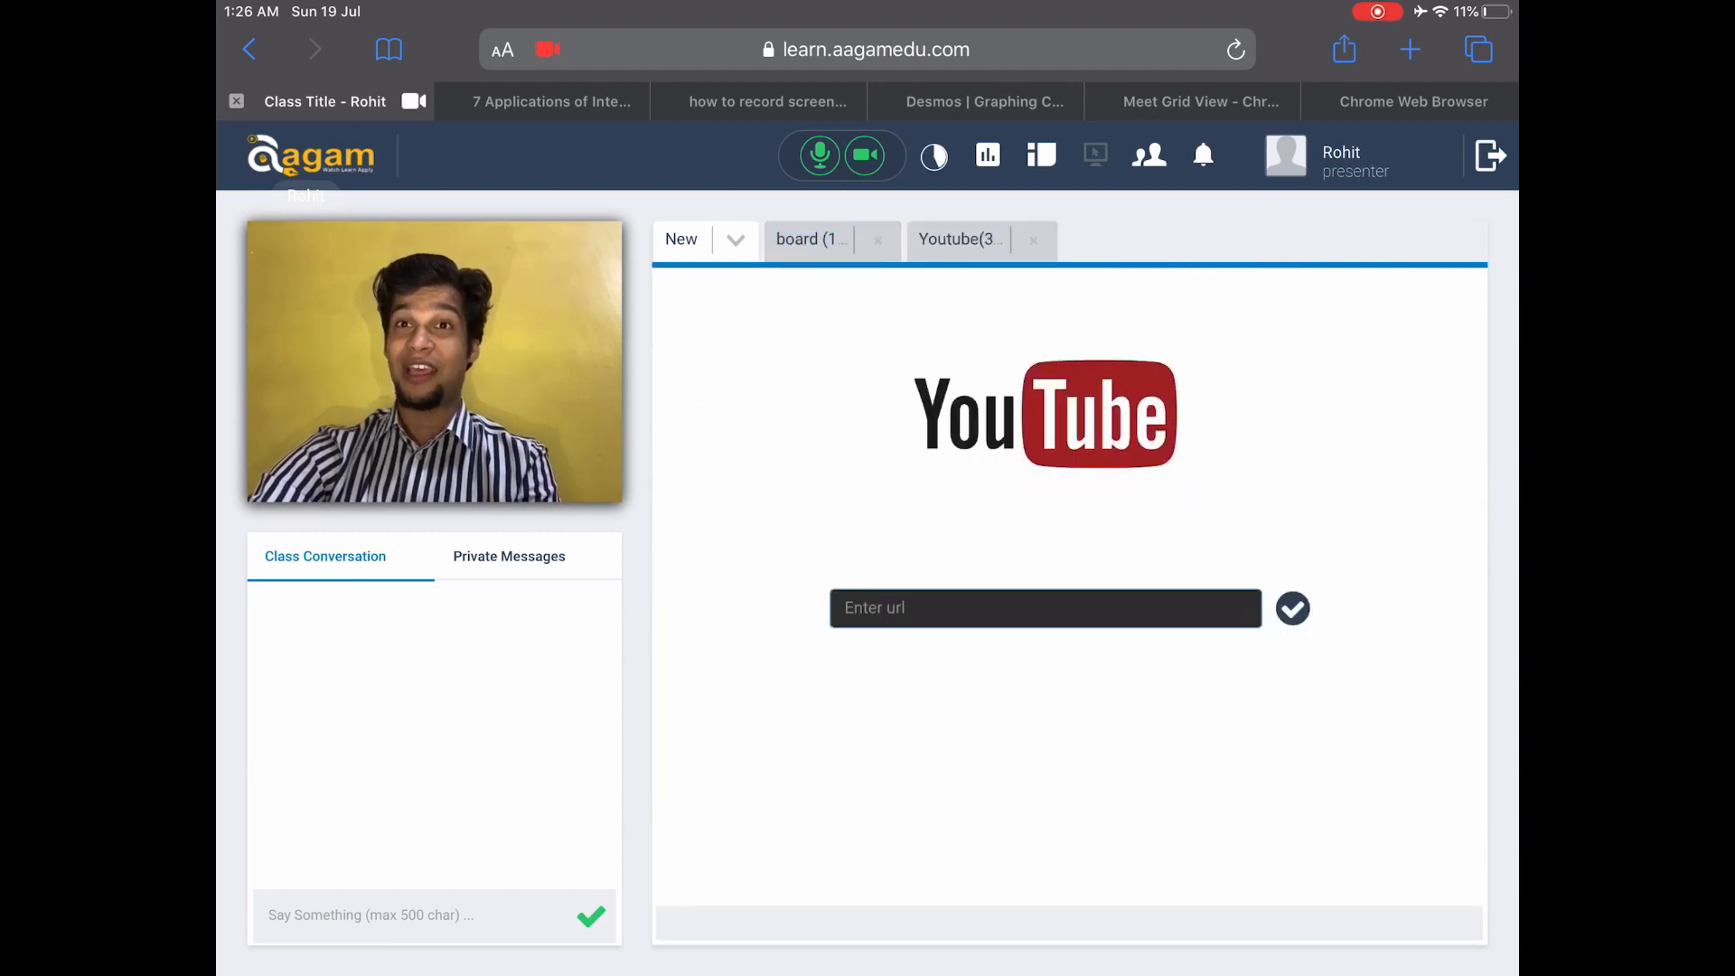
{"action": "left_click", "coordinate": [551, 101]}
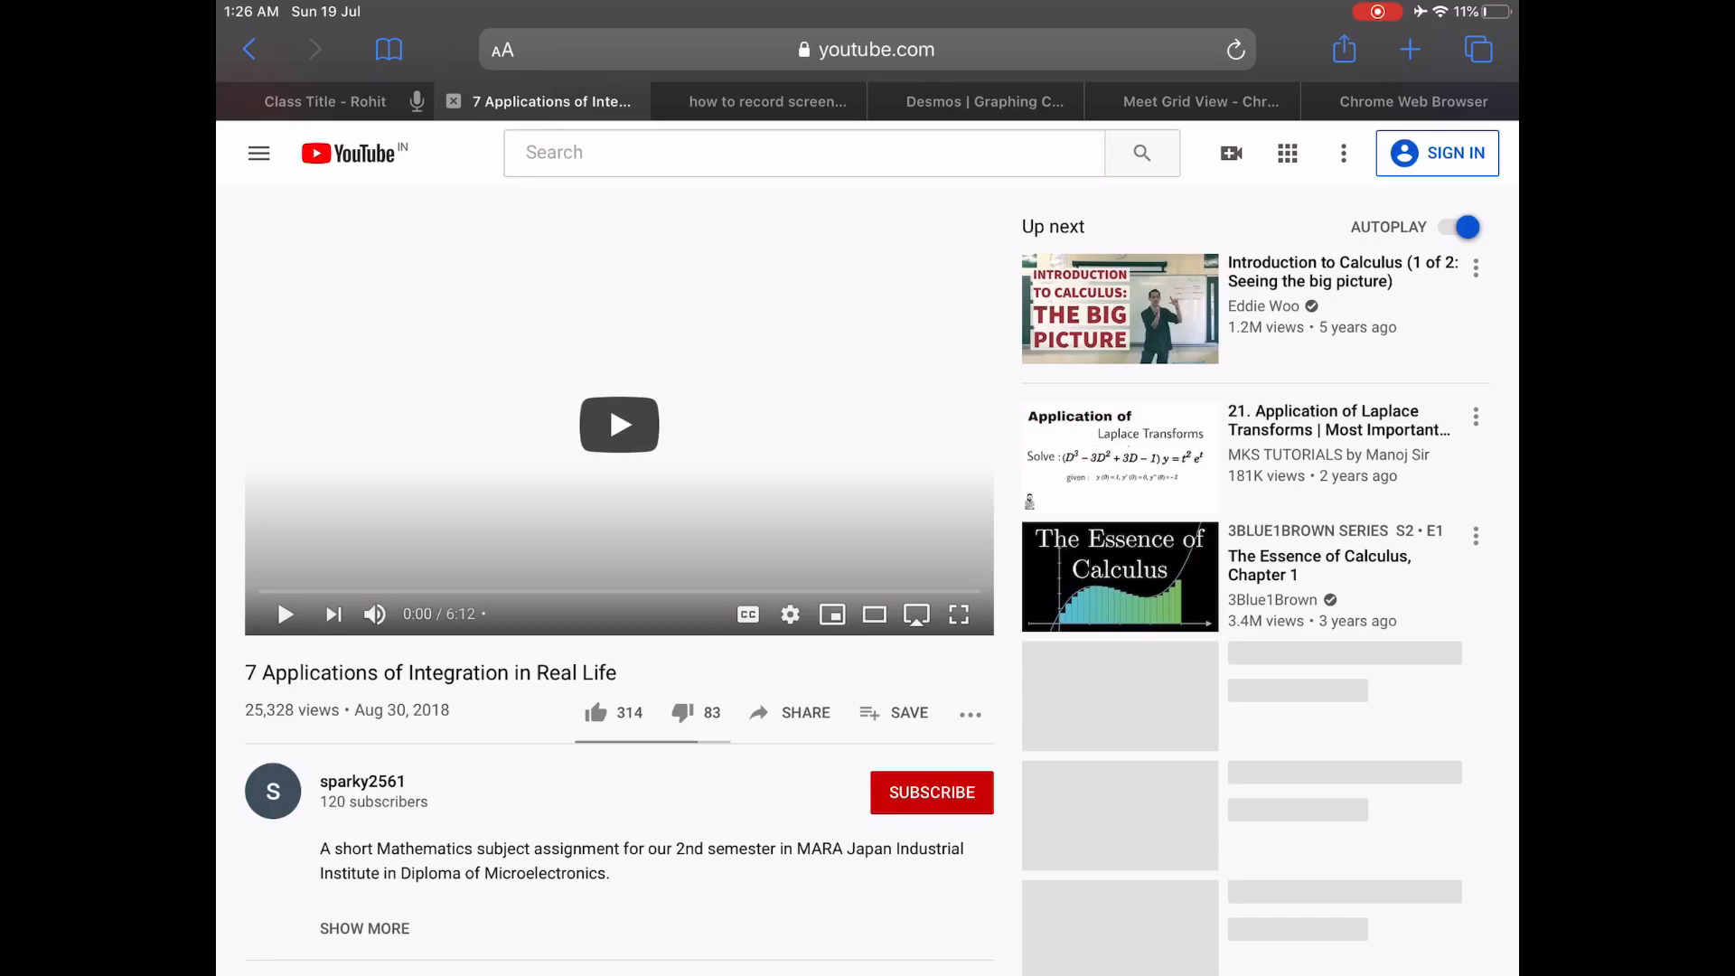
{"action": "left_click", "coordinate": [868, 50]}
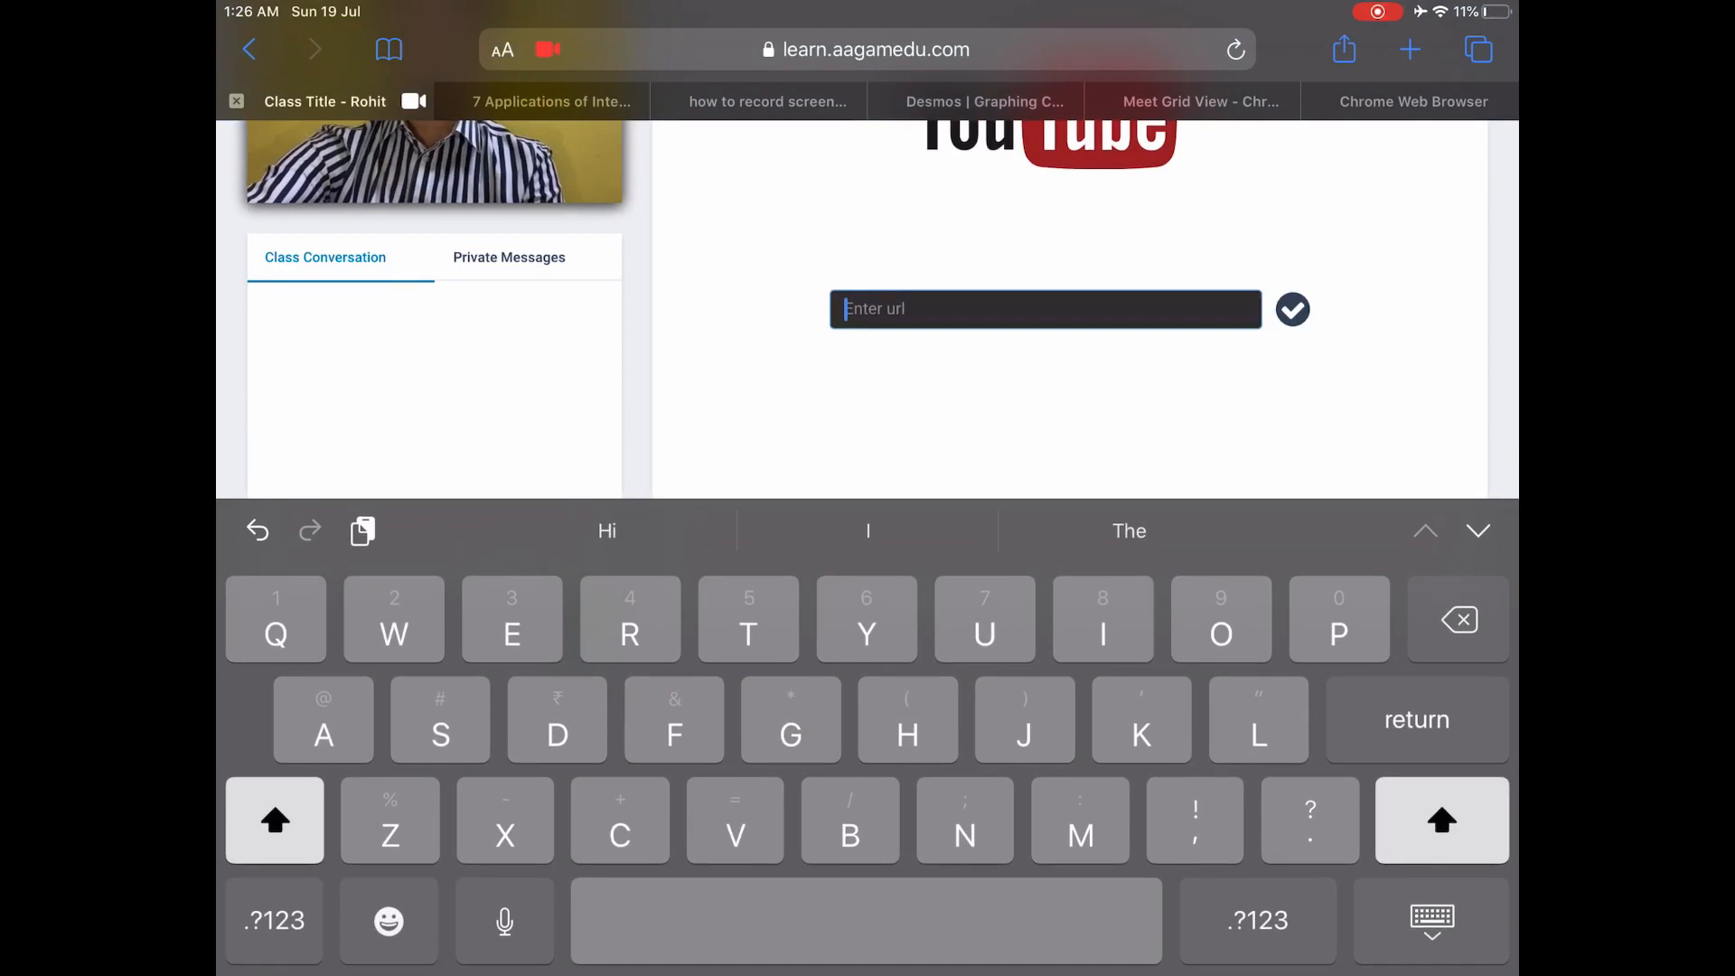
Paste the copied link and load '7 Applications of Integration in Real Life' in the YouTube tab
{"action": "left_click", "coordinate": [1044, 308]}
{"action": "left_click", "coordinate": [905, 257]}
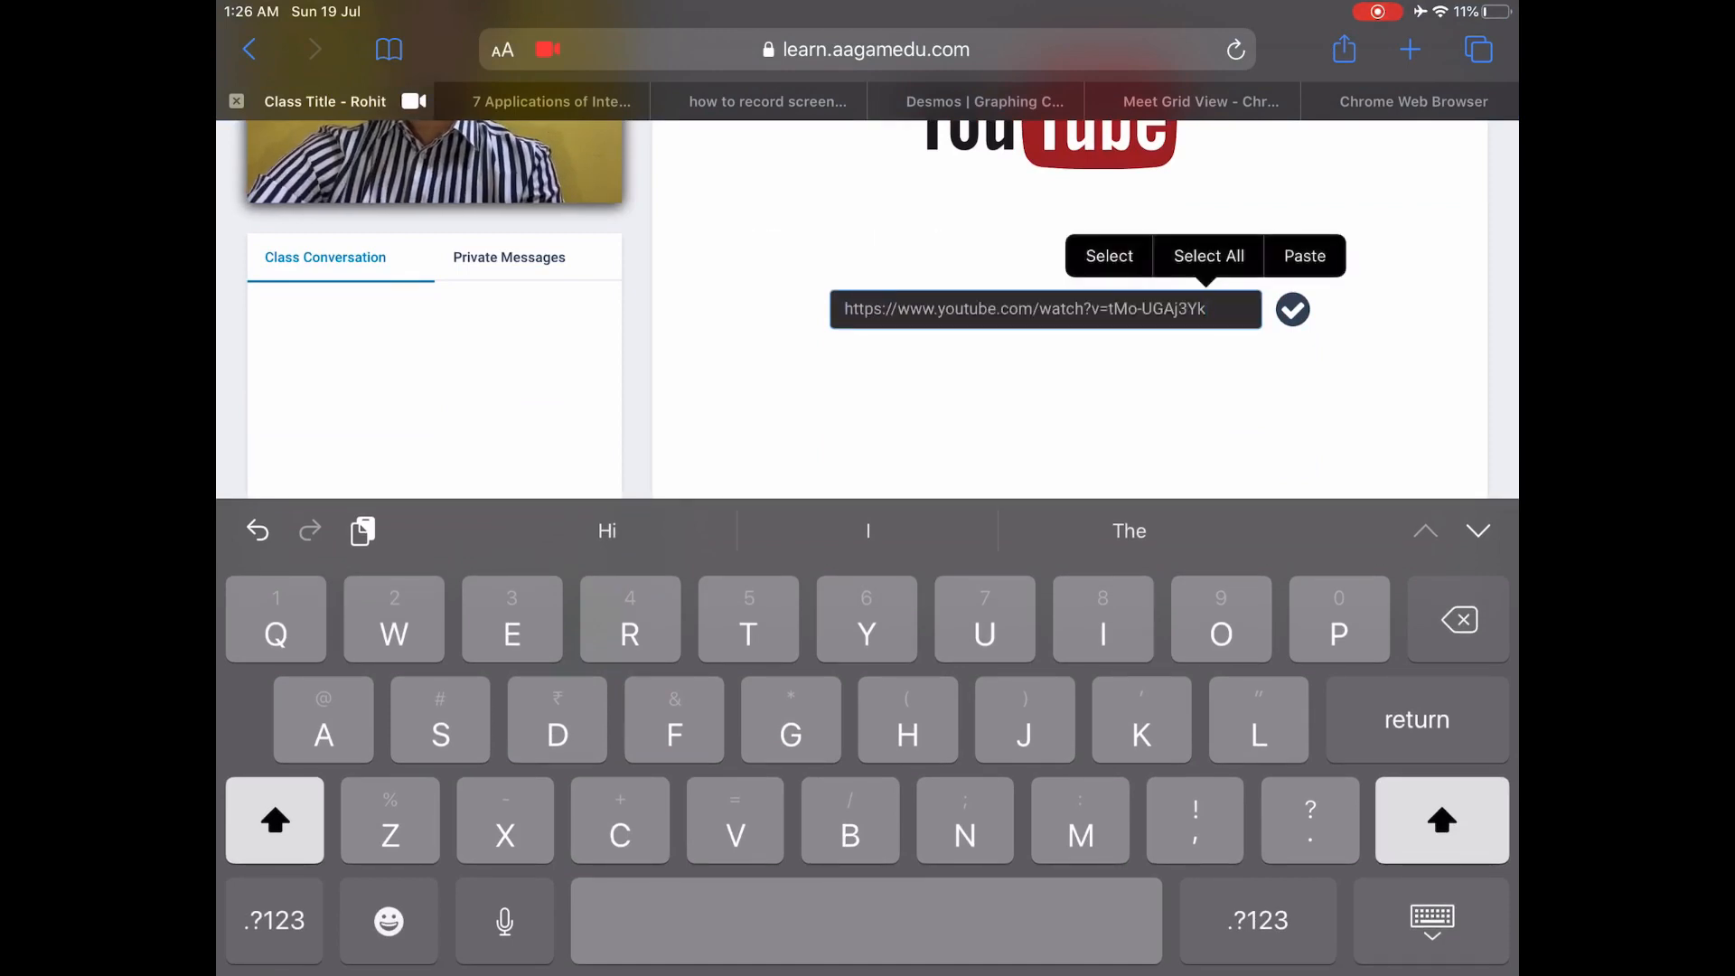
{"action": "left_click", "coordinate": [1292, 310]}
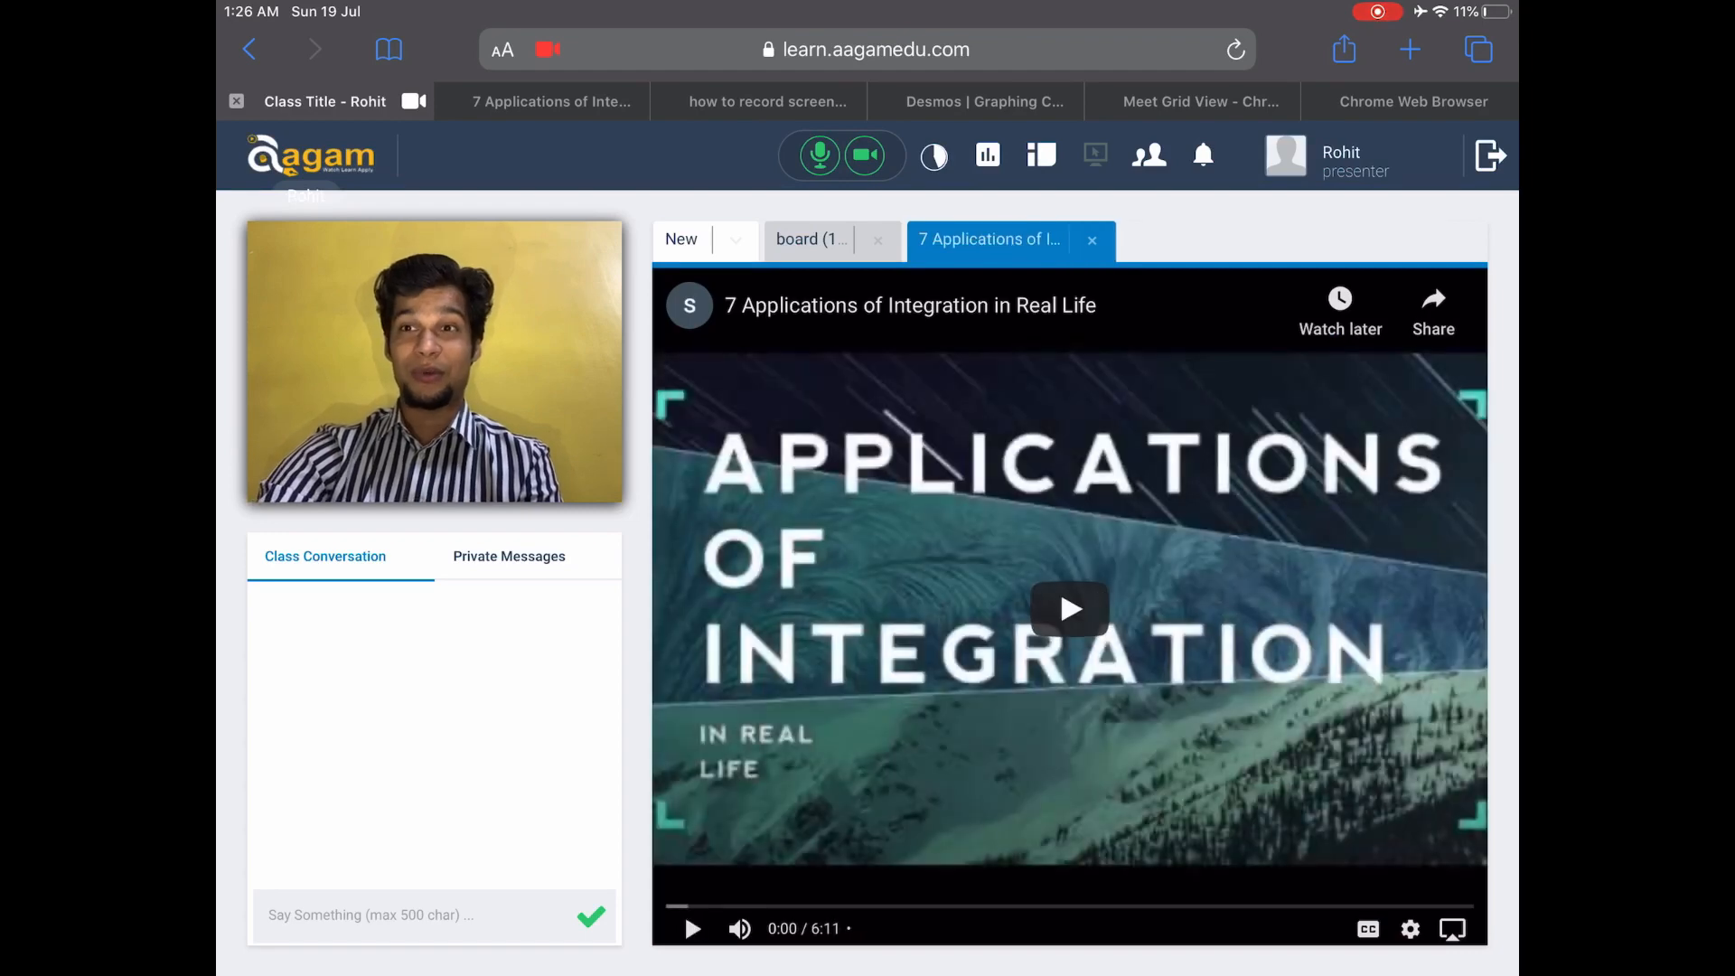
Play the video and pause it at 0:08, then list the new tab types
{"action": "left_click", "coordinate": [1070, 609]}
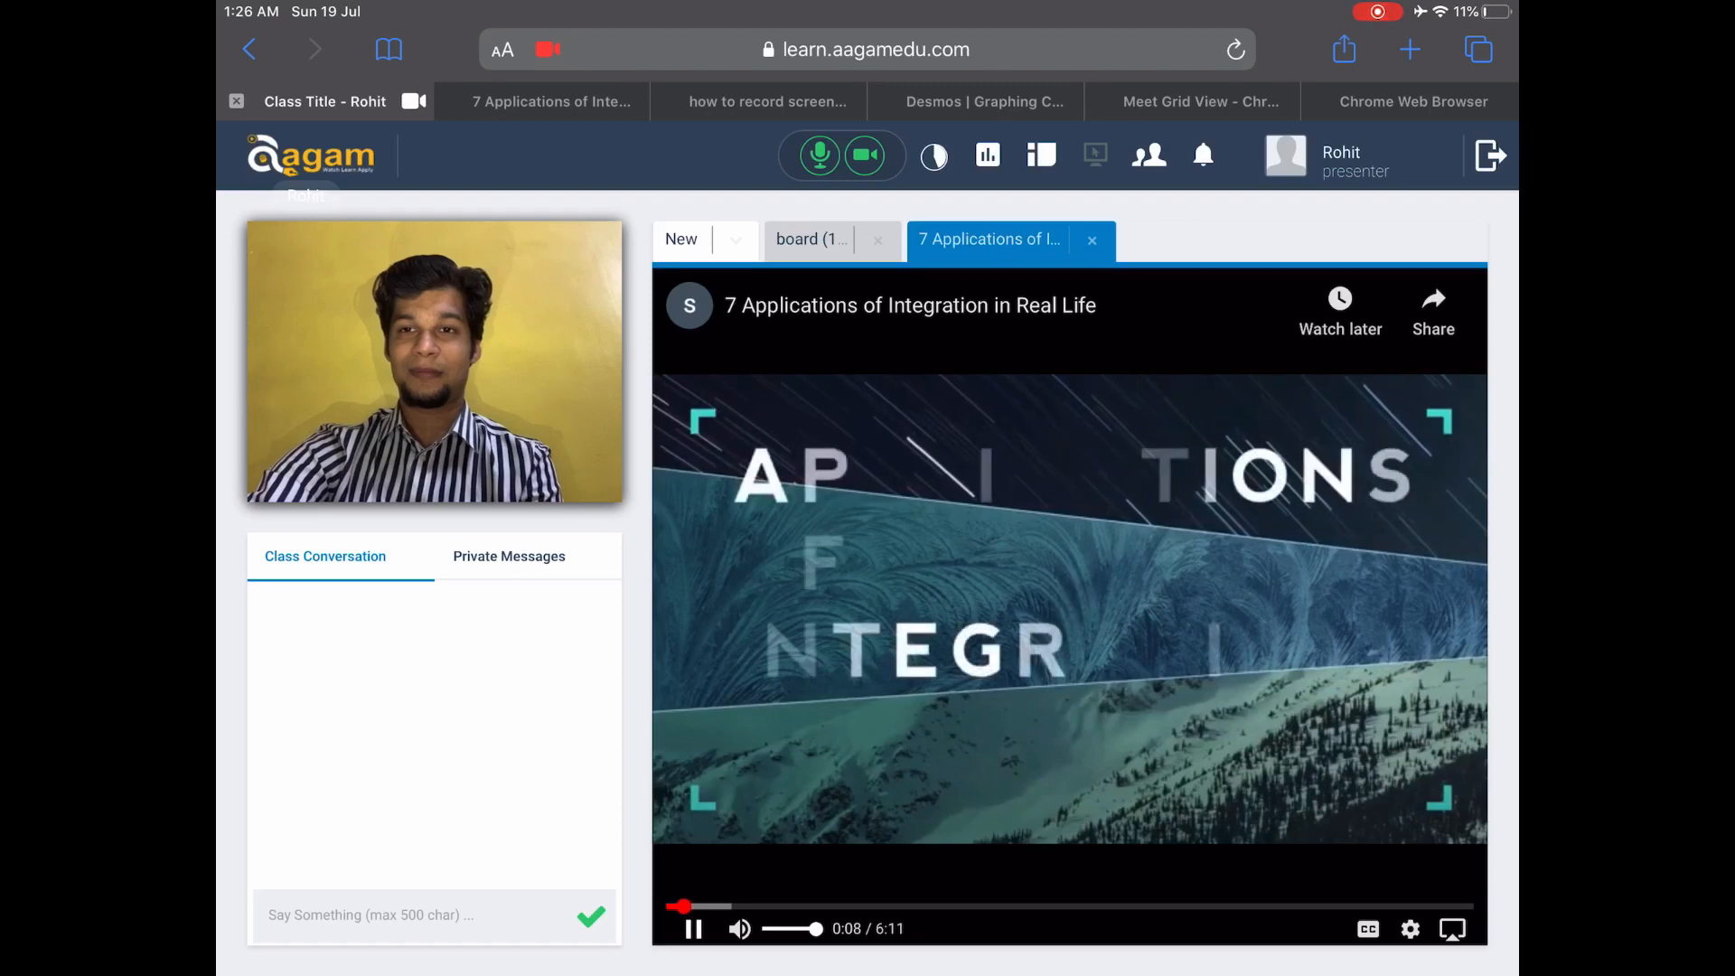
{"action": "left_click", "coordinate": [692, 928]}
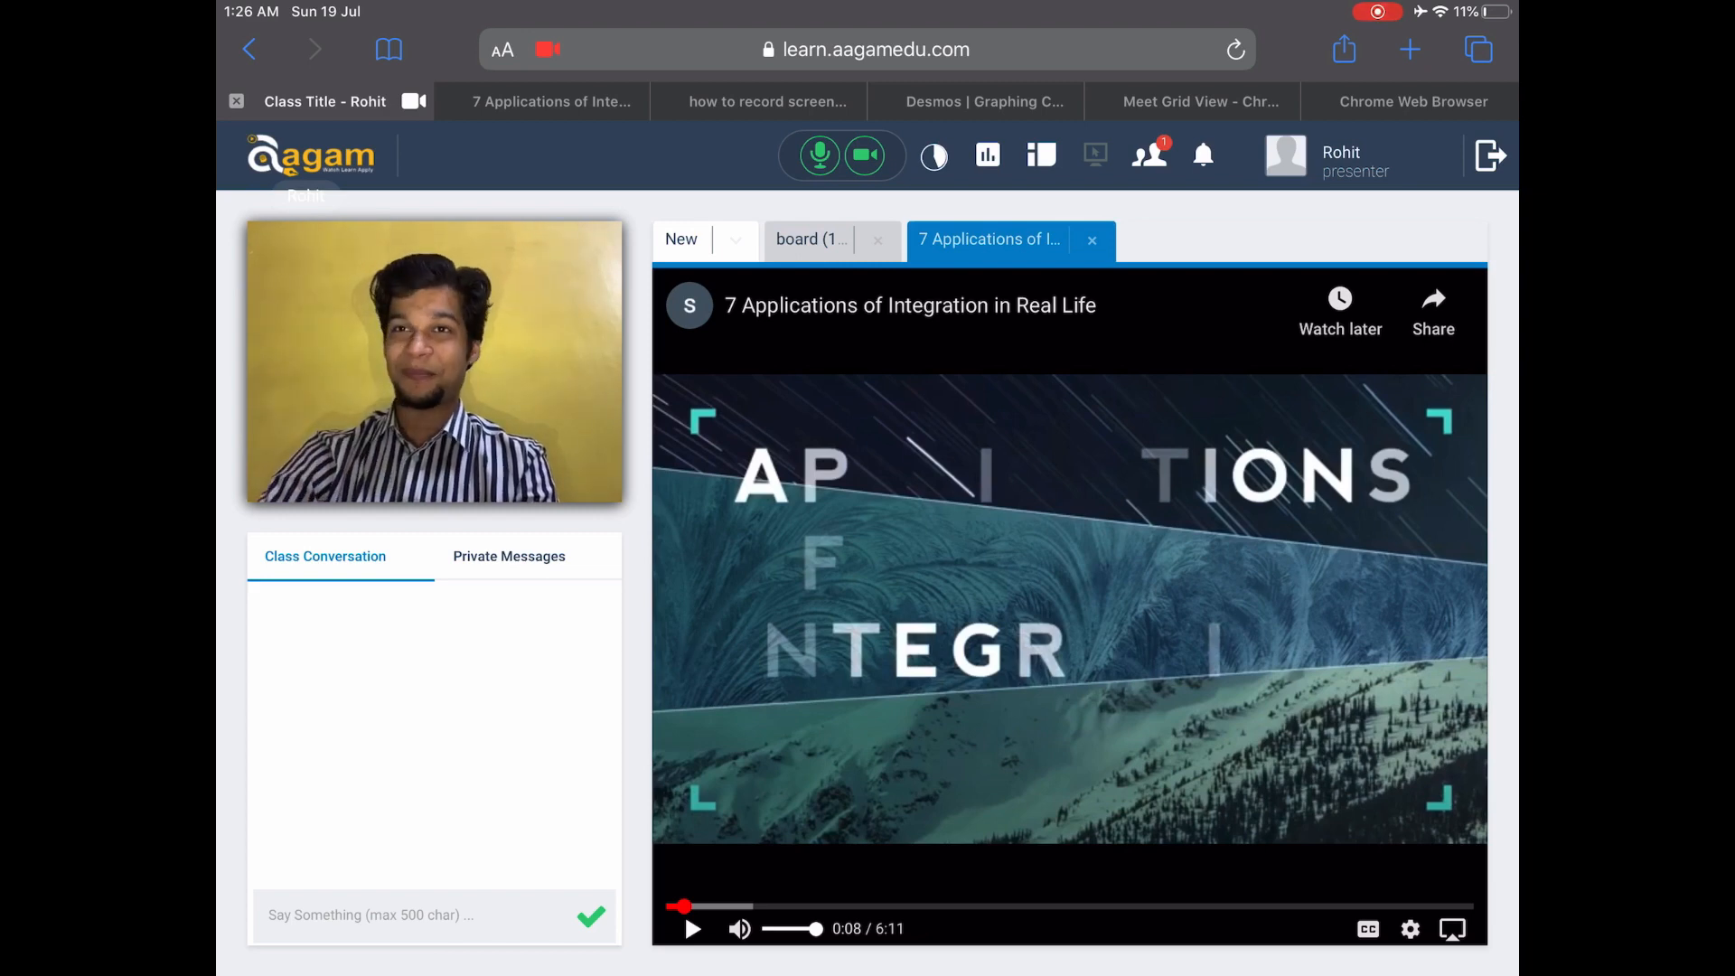
{"action": "left_click", "coordinate": [734, 239]}
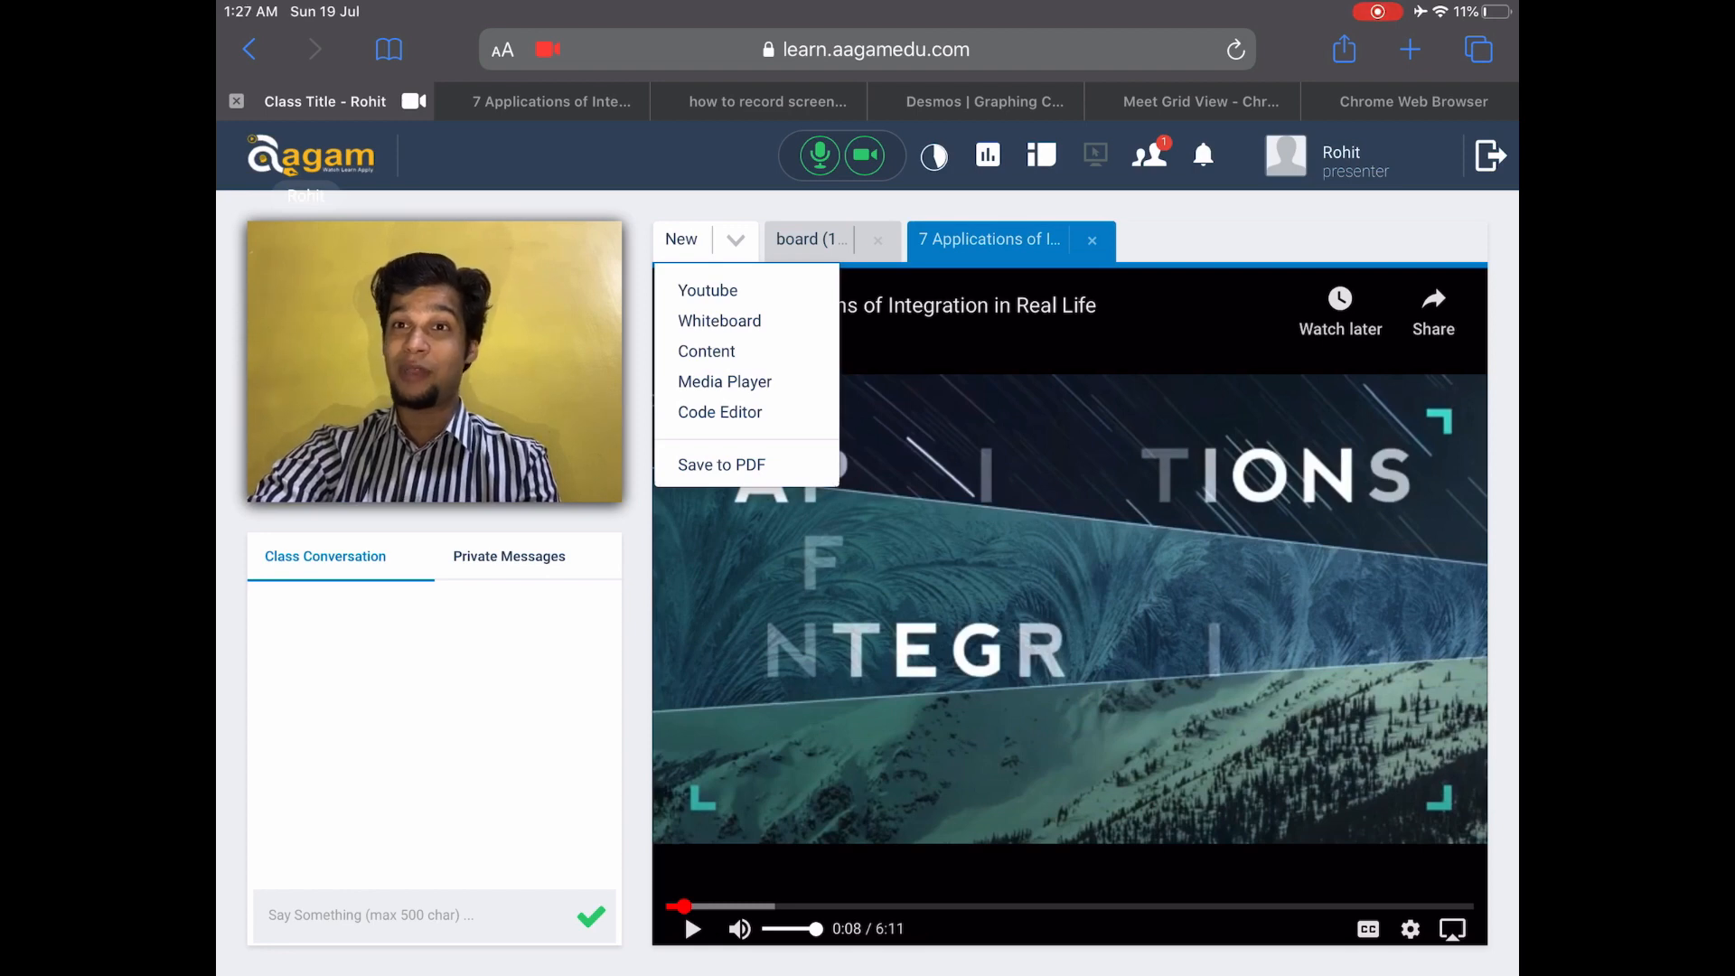
Add a Content tab and load the 2020 Aagam presentation PDF from the library onto the board
{"action": "left_click", "coordinate": [707, 352]}
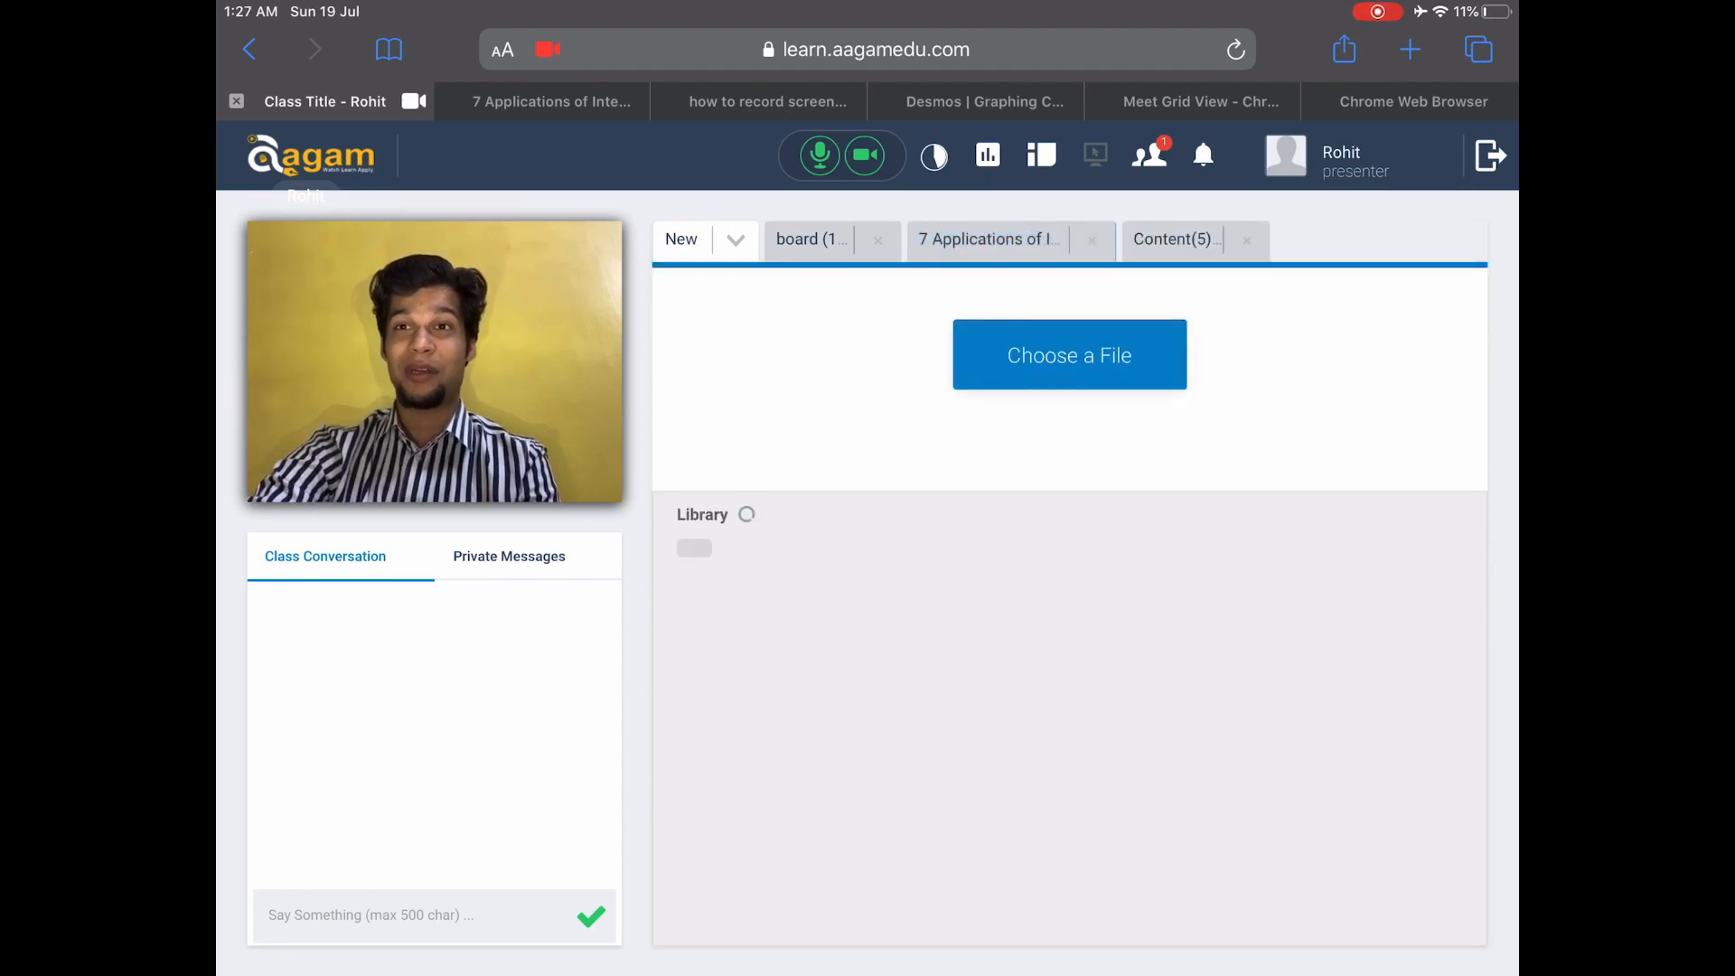
{"action": "left_click", "coordinate": [1069, 355]}
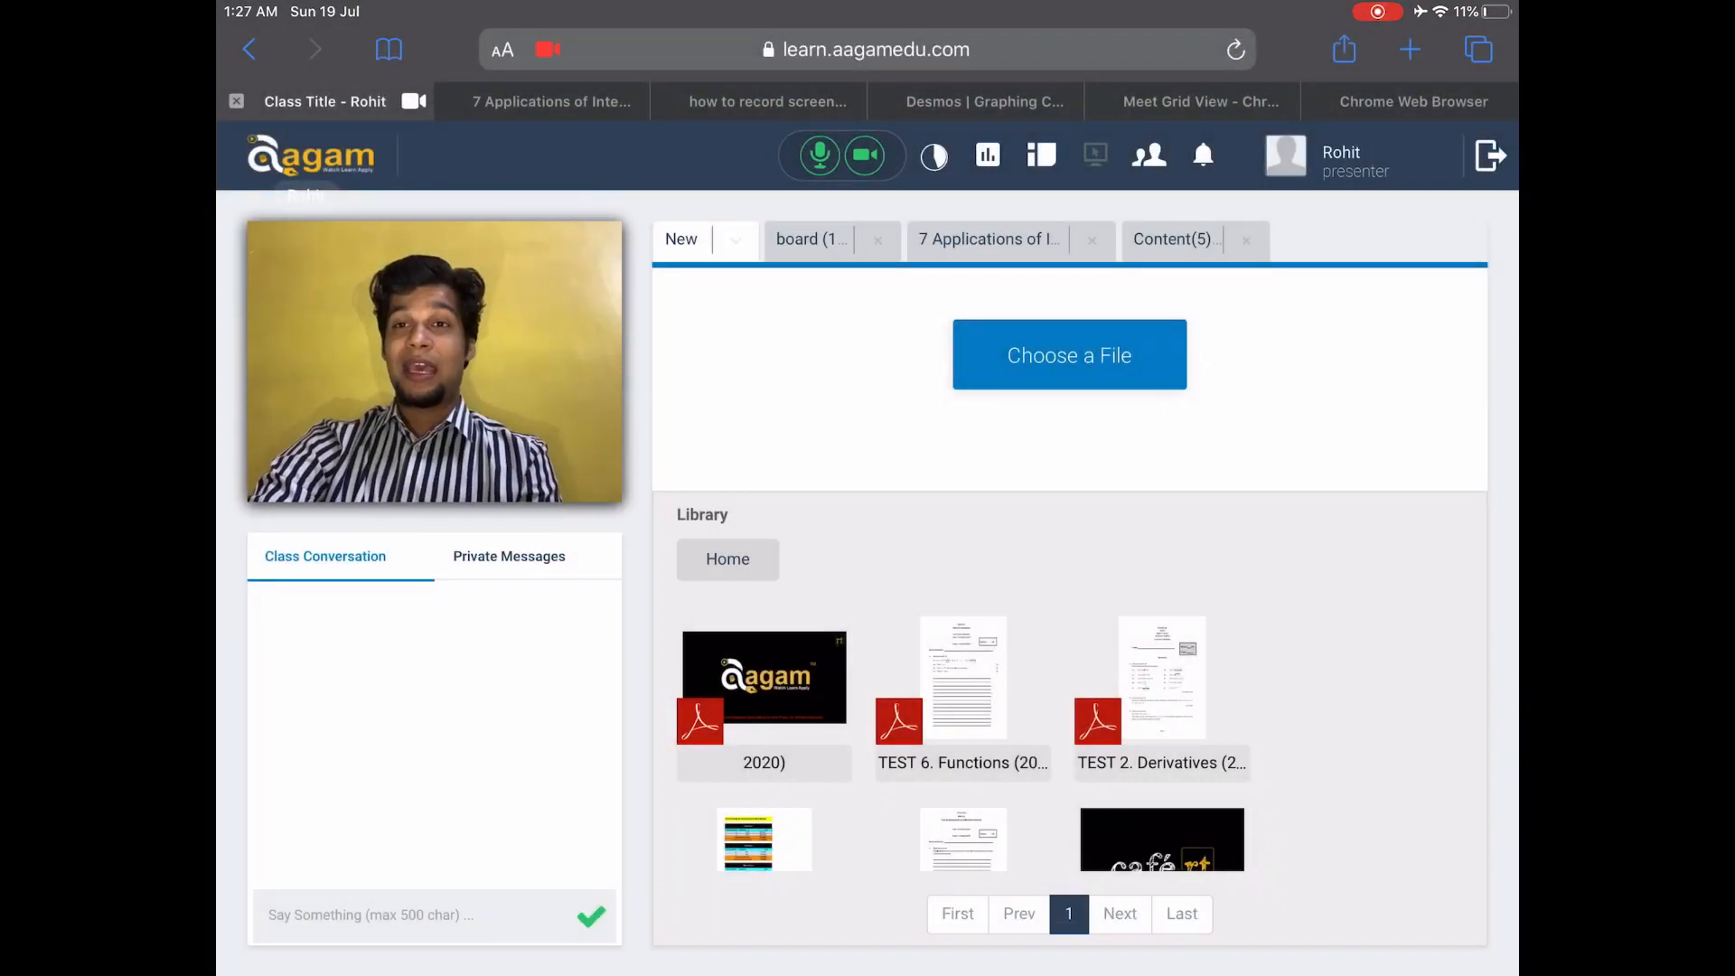
{"action": "scroll", "coordinate": [962, 732], "scroll_direction": "down", "scroll_amount": 5}
{"action": "scroll", "coordinate": [963, 732], "scroll_direction": "down", "scroll_amount": 5}
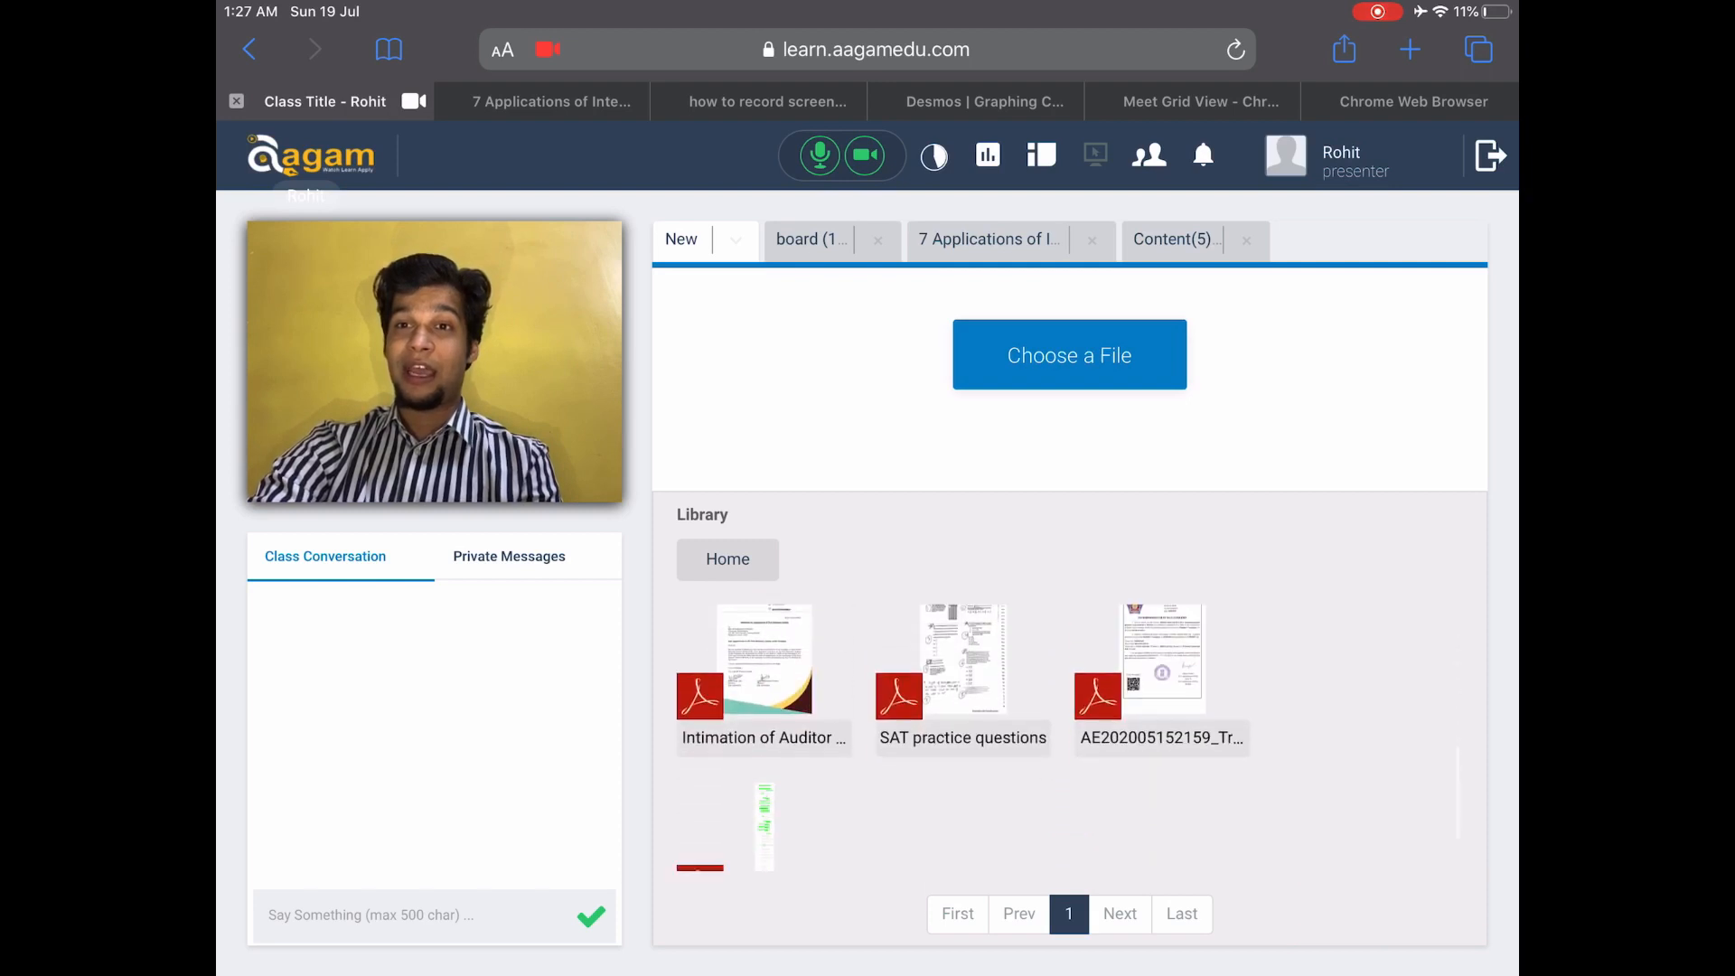
{"action": "scroll", "coordinate": [963, 732], "scroll_direction": "up", "scroll_amount": 5}
{"action": "scroll", "coordinate": [963, 732], "scroll_direction": "down", "scroll_amount": 1}
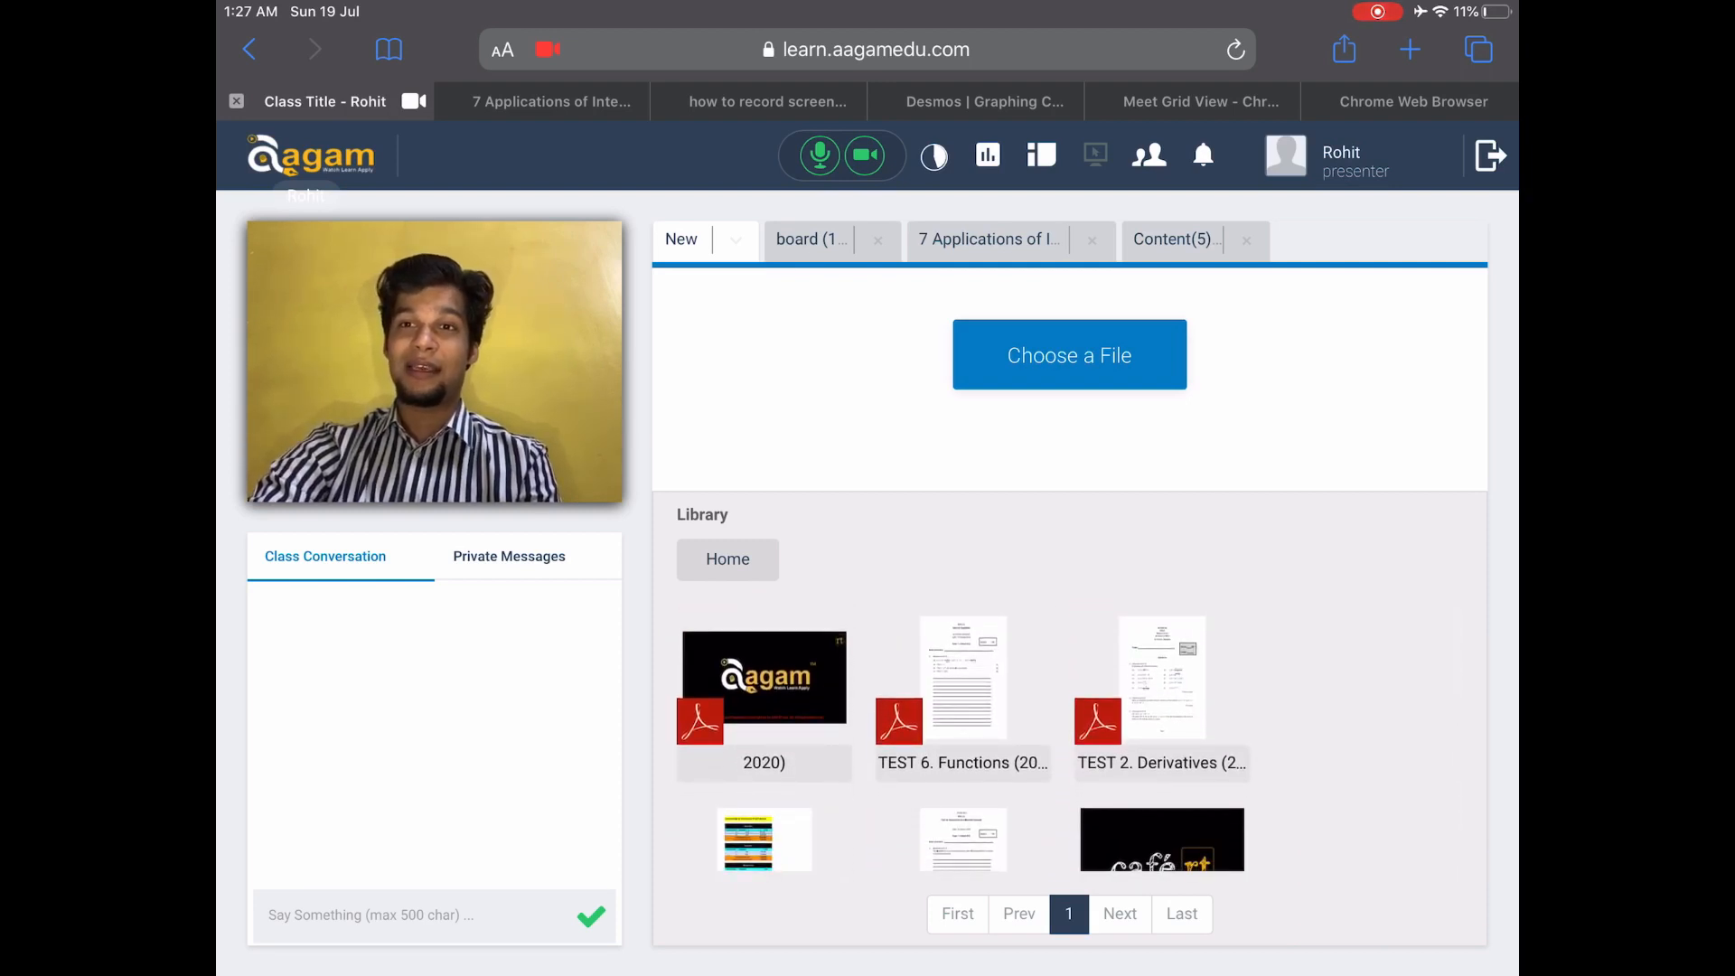
{"action": "left_click", "coordinate": [763, 685]}
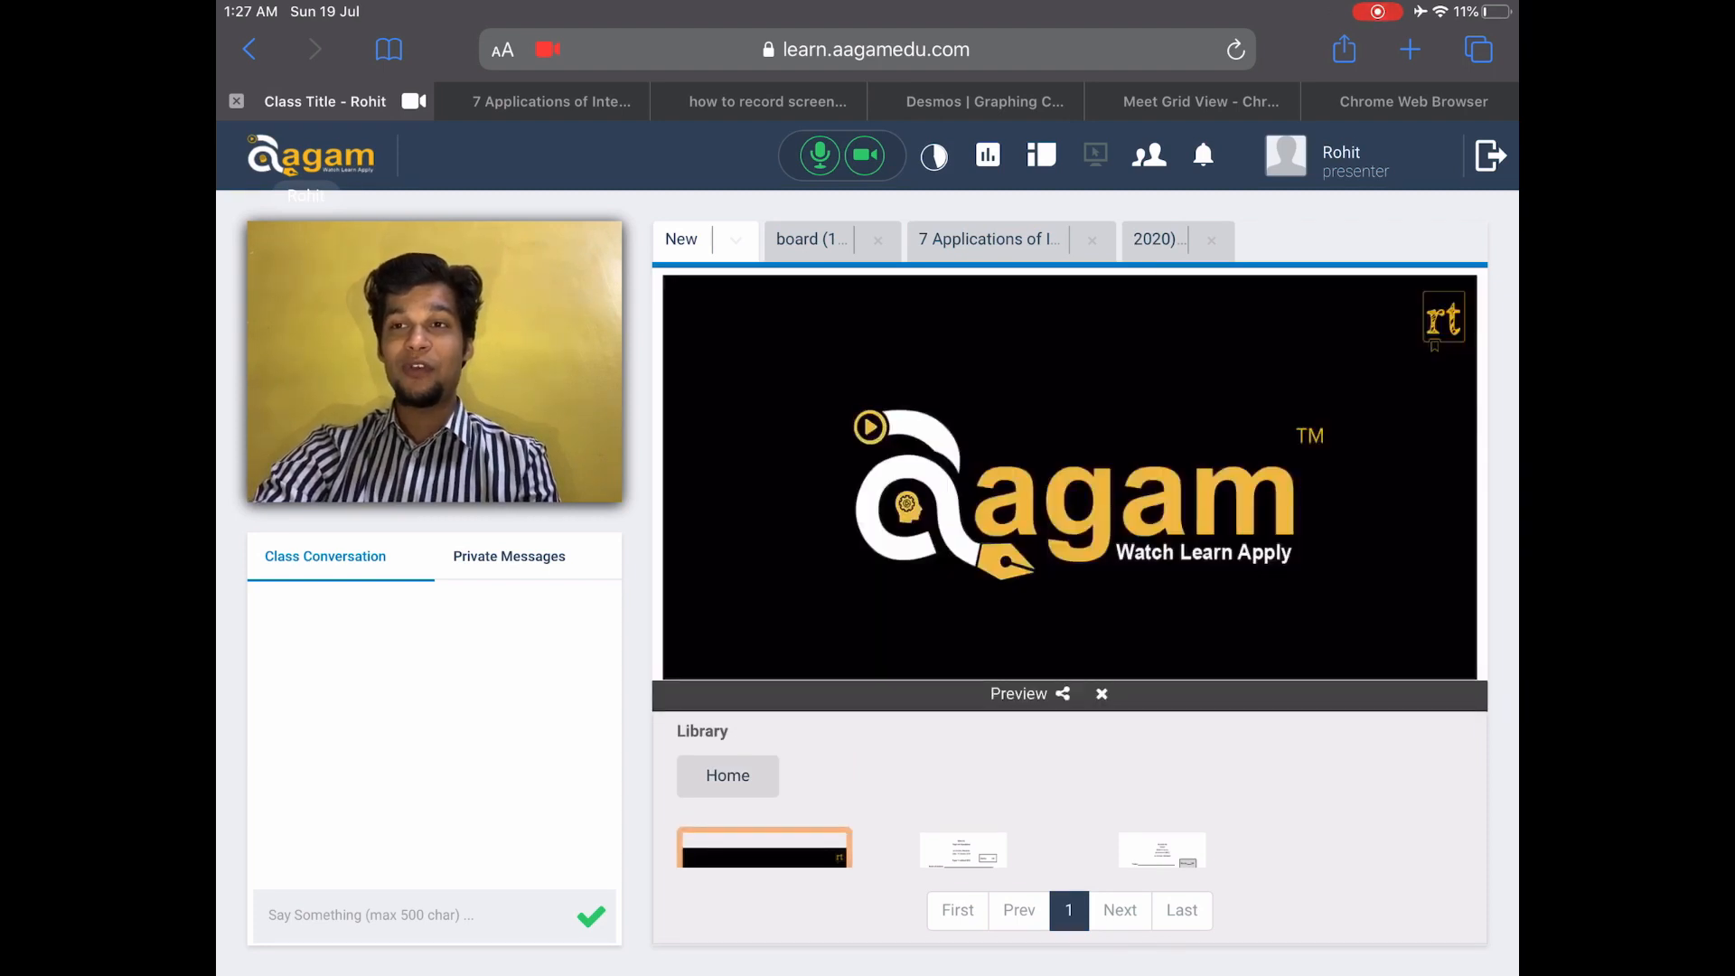
{"action": "scroll", "coordinate": [1070, 475], "scroll_direction": "down", "scroll_amount": 5}
{"action": "scroll", "coordinate": [1069, 475], "scroll_direction": "down", "scroll_amount": 5}
{"action": "scroll", "coordinate": [1070, 474], "scroll_direction": "down", "scroll_amount": 5}
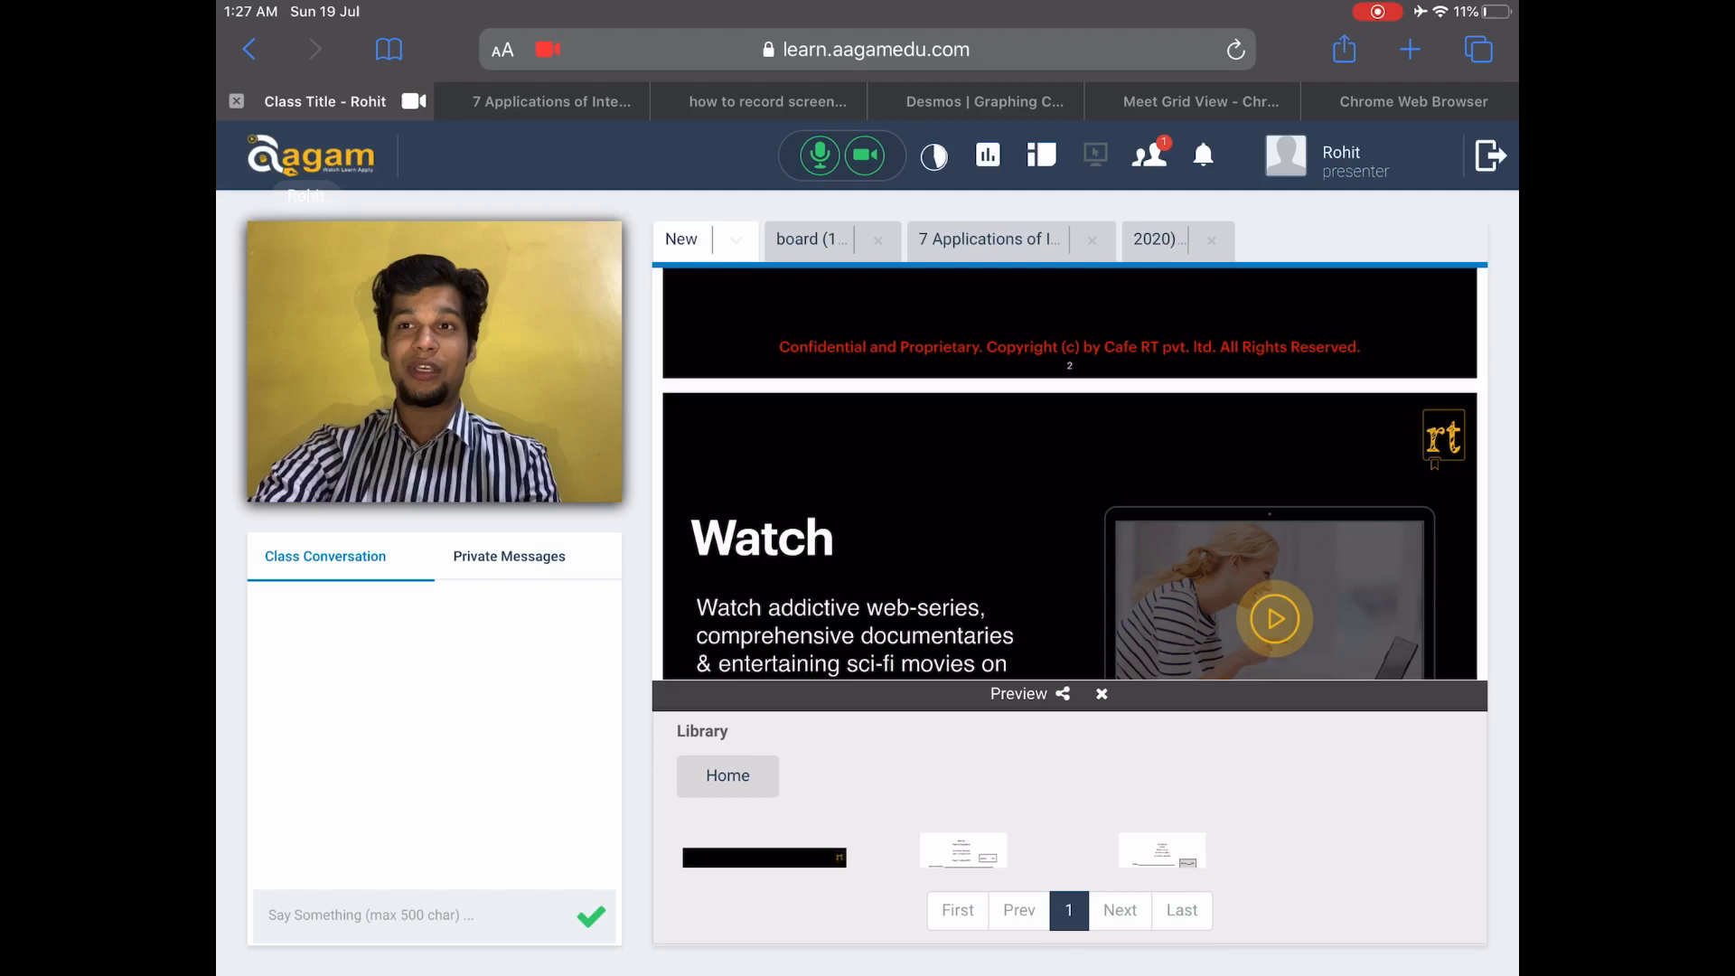
{"action": "scroll", "coordinate": [1070, 475], "scroll_direction": "down", "scroll_amount": 3}
{"action": "scroll", "coordinate": [1069, 476], "scroll_direction": "up", "scroll_amount": 5}
{"action": "scroll", "coordinate": [1068, 475], "scroll_direction": "up", "scroll_amount": 5}
{"action": "scroll", "coordinate": [1070, 476], "scroll_direction": "up", "scroll_amount": 5}
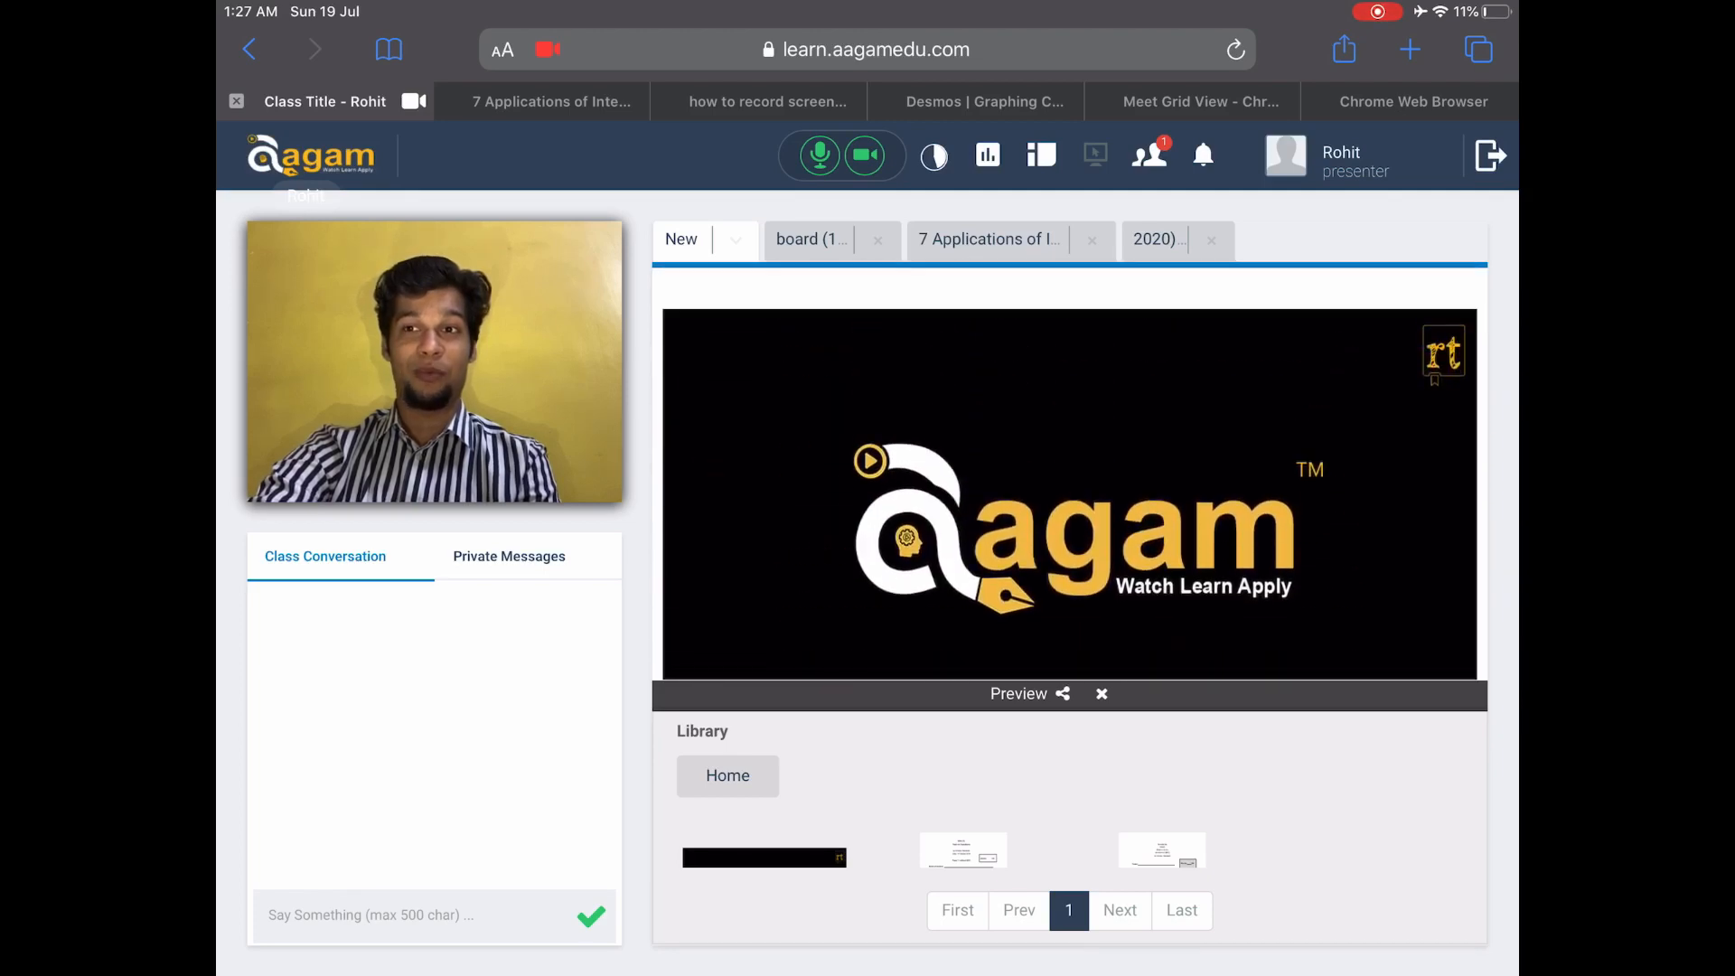
{"action": "left_click", "coordinate": [1063, 693]}
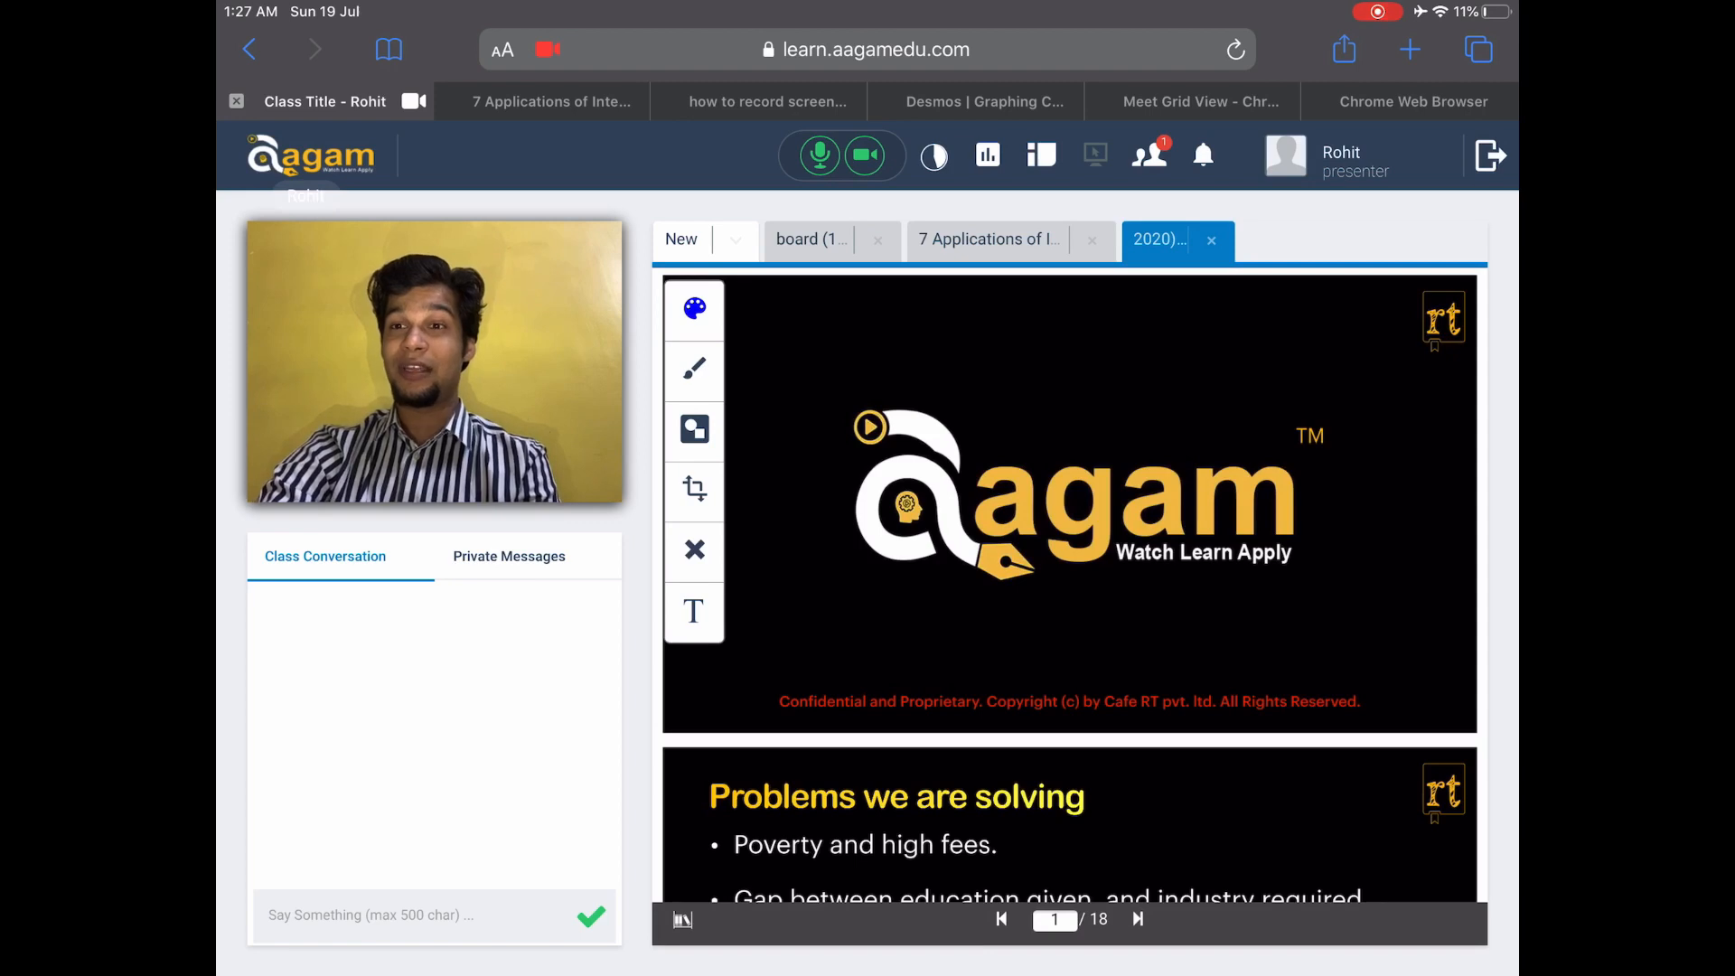
Page through the presentation to the Learn slide, page 4 of 18
{"action": "left_click", "coordinate": [1137, 919]}
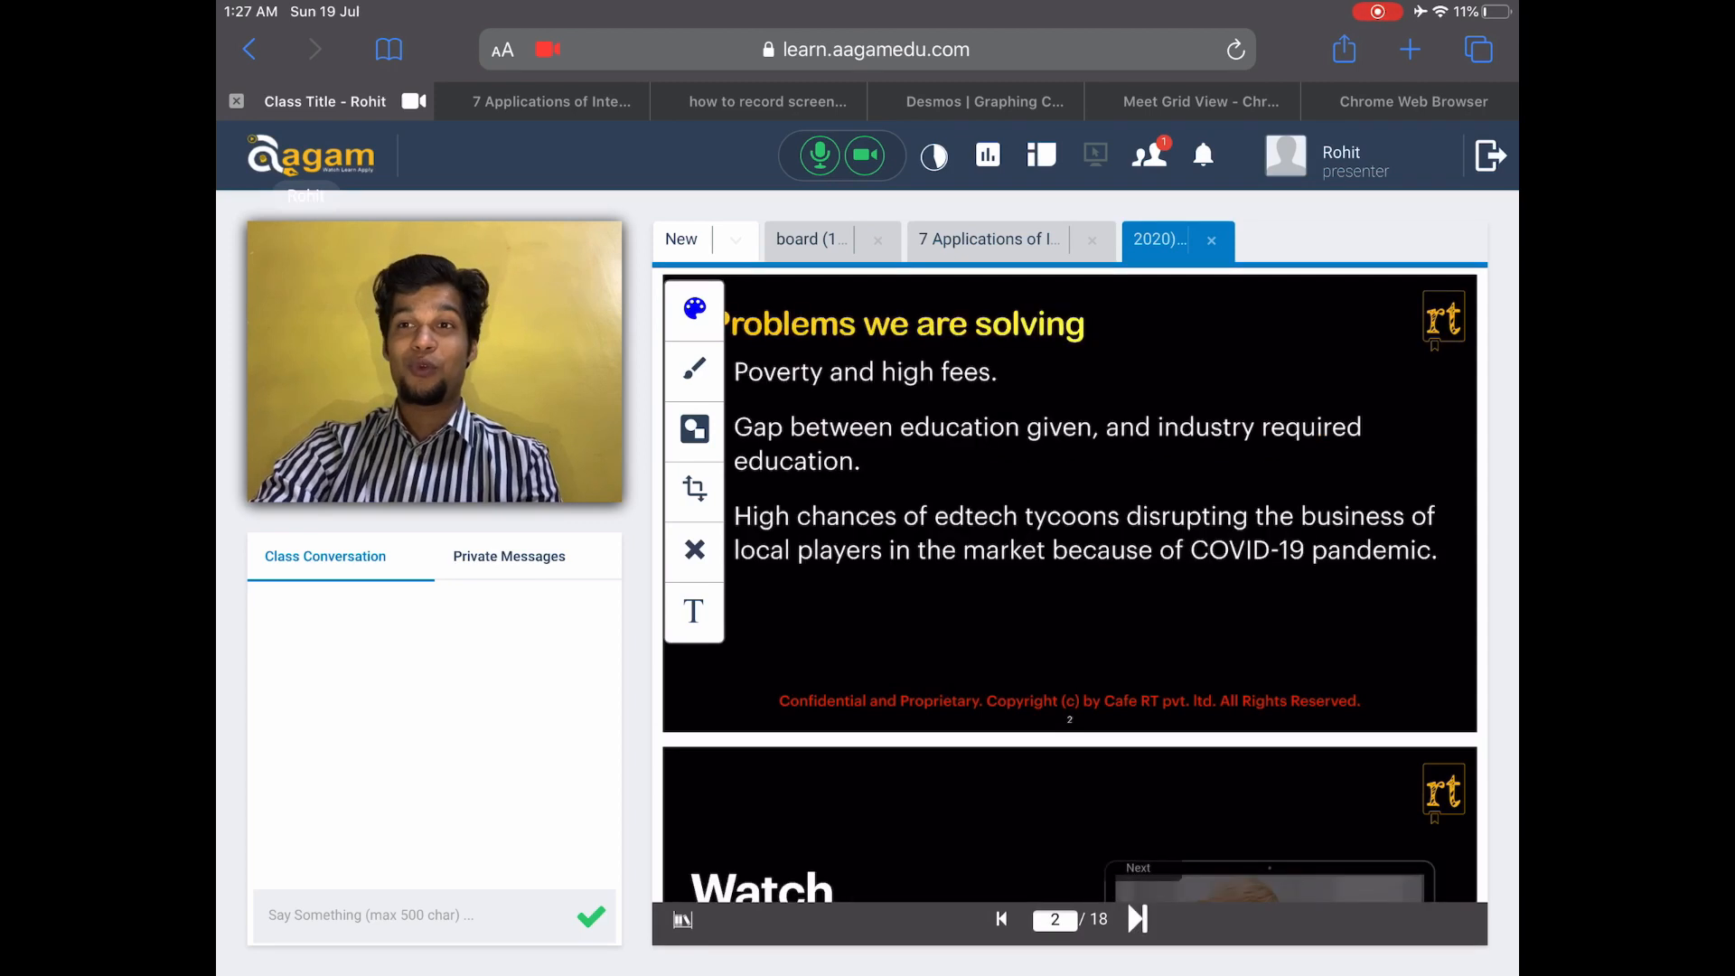
{"action": "left_click", "coordinate": [1137, 919]}
{"action": "left_click", "coordinate": [1137, 919]}
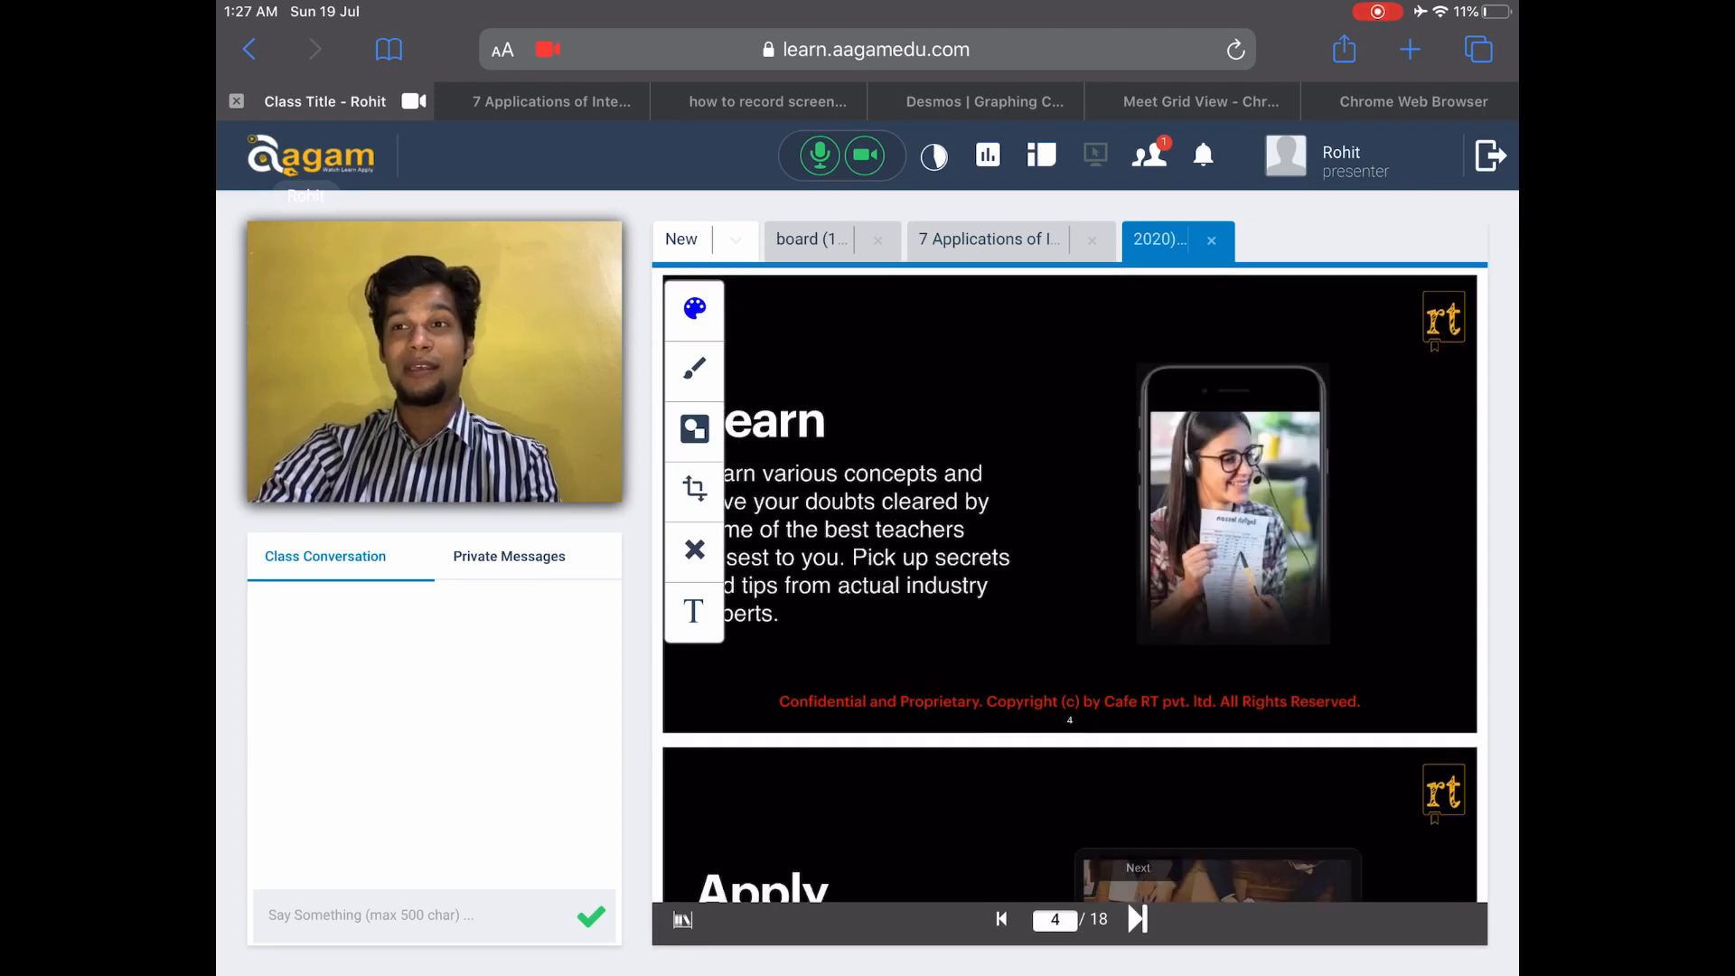
{"action": "left_click", "coordinate": [1137, 918]}
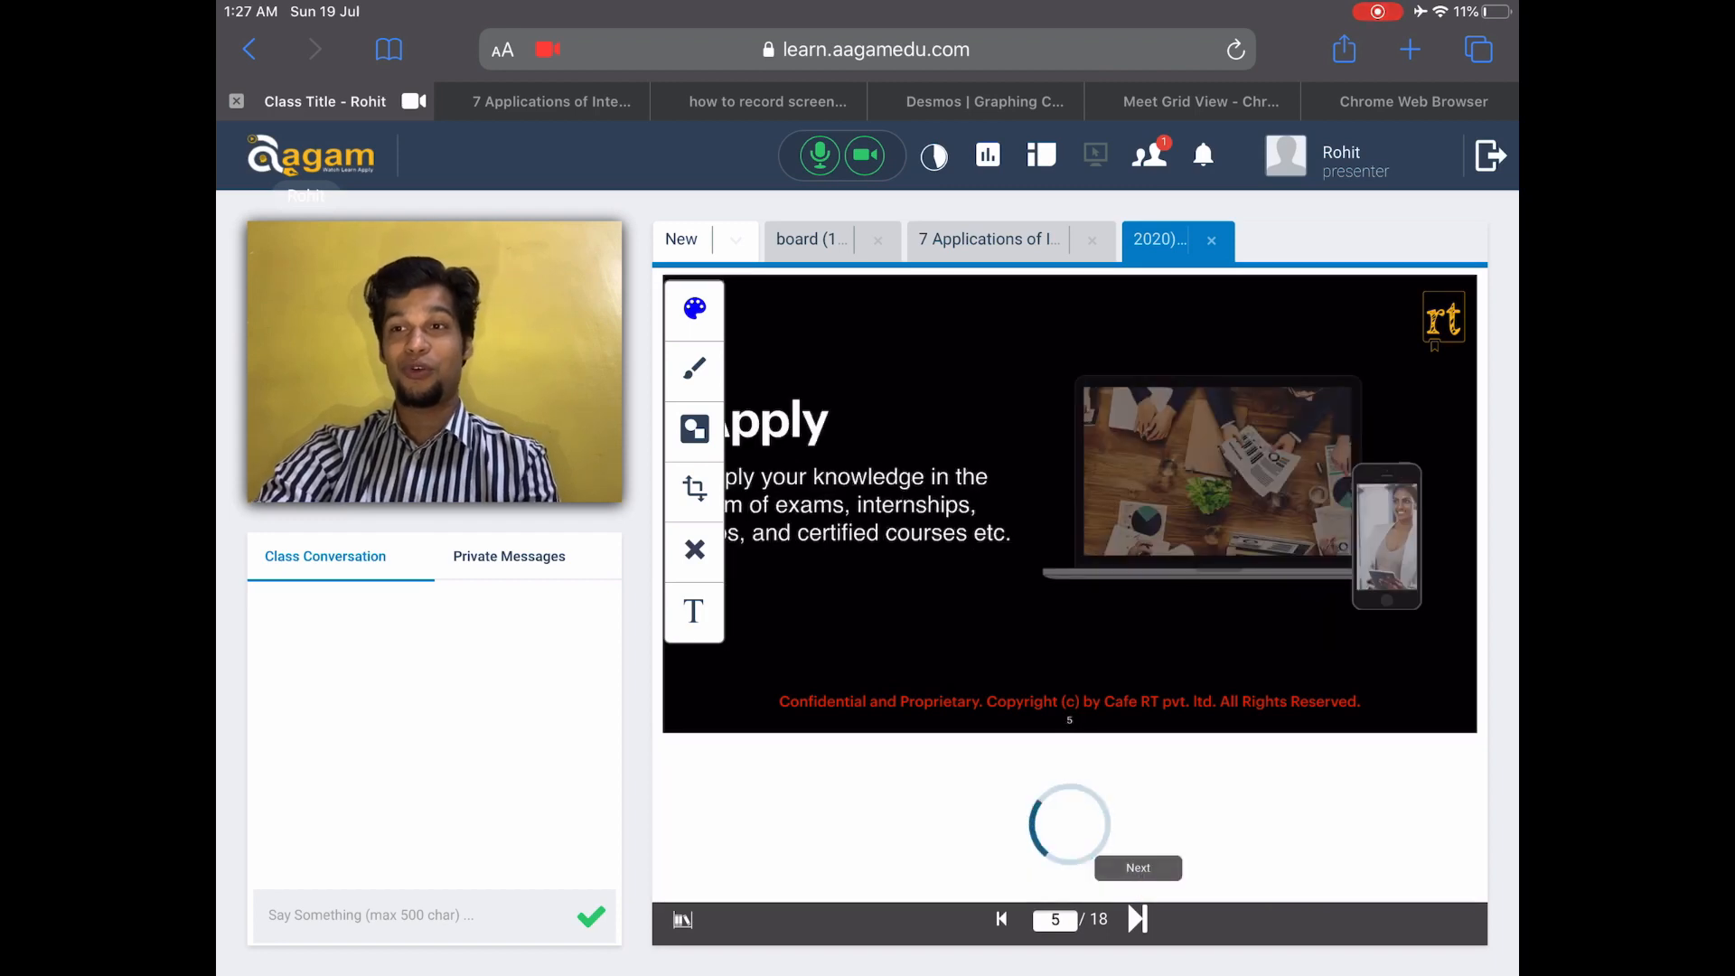
{"action": "left_click", "coordinate": [1001, 918]}
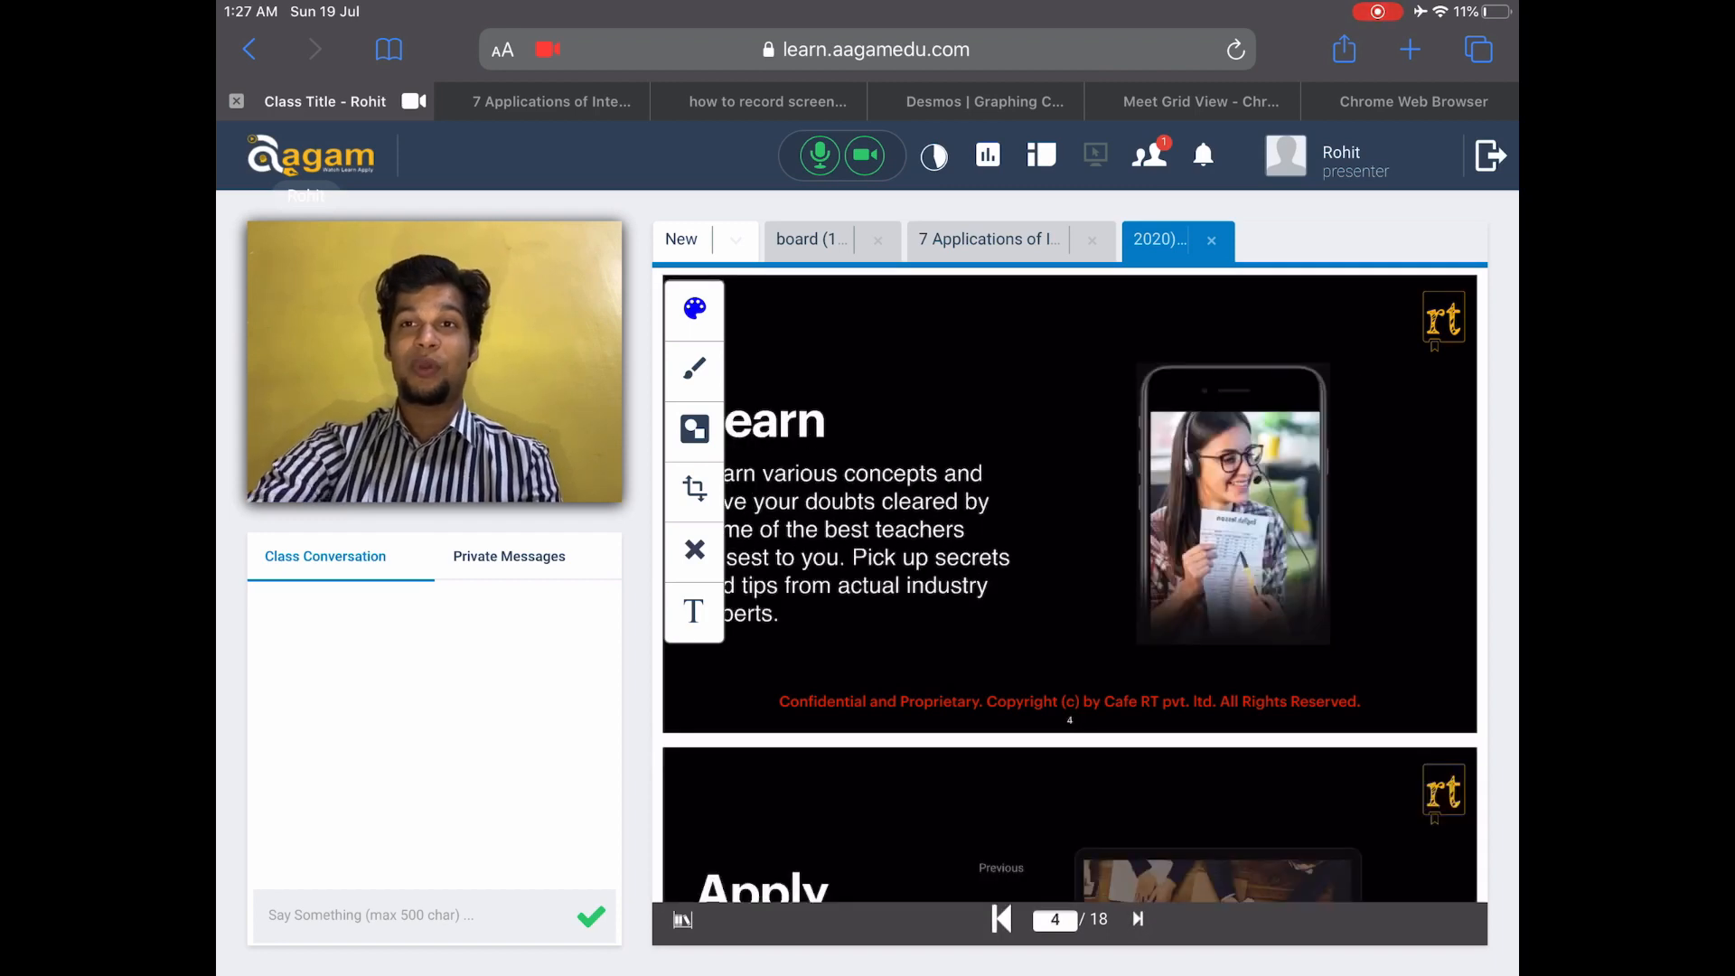
Draw a yellow pen zigzag over the Learn slide
{"action": "left_click", "coordinate": [695, 308]}
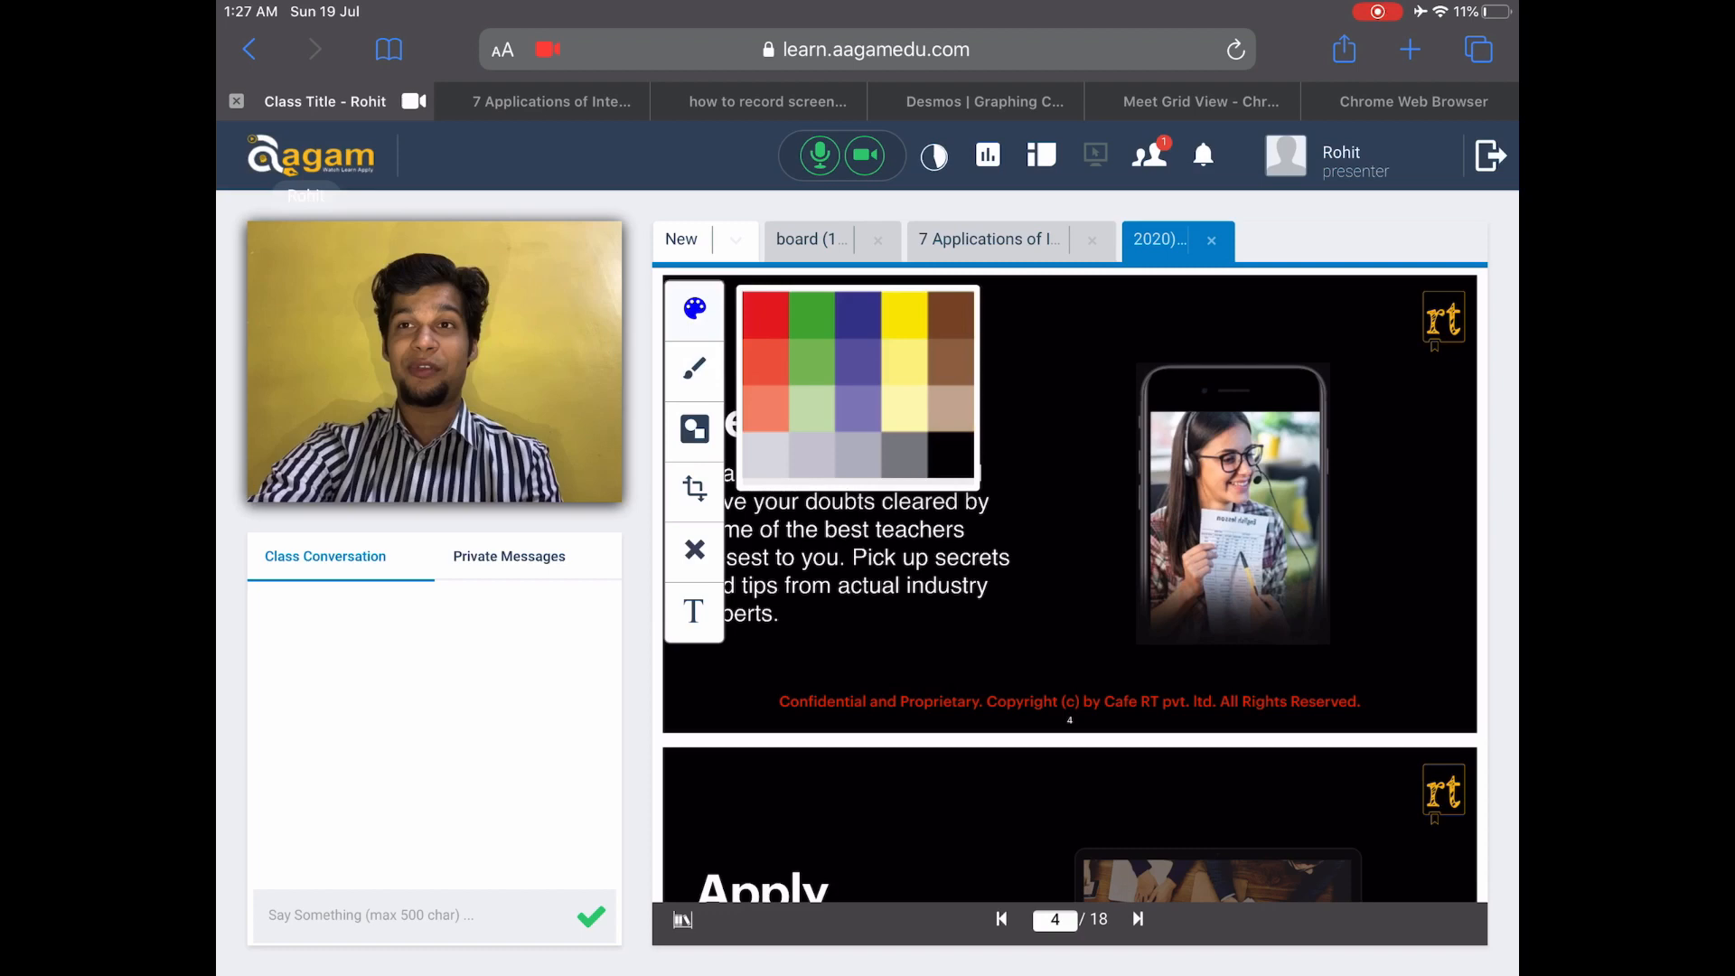
{"action": "left_click", "coordinate": [904, 316]}
{"action": "left_click", "coordinate": [695, 368]}
{"action": "left_click", "coordinate": [761, 372]}
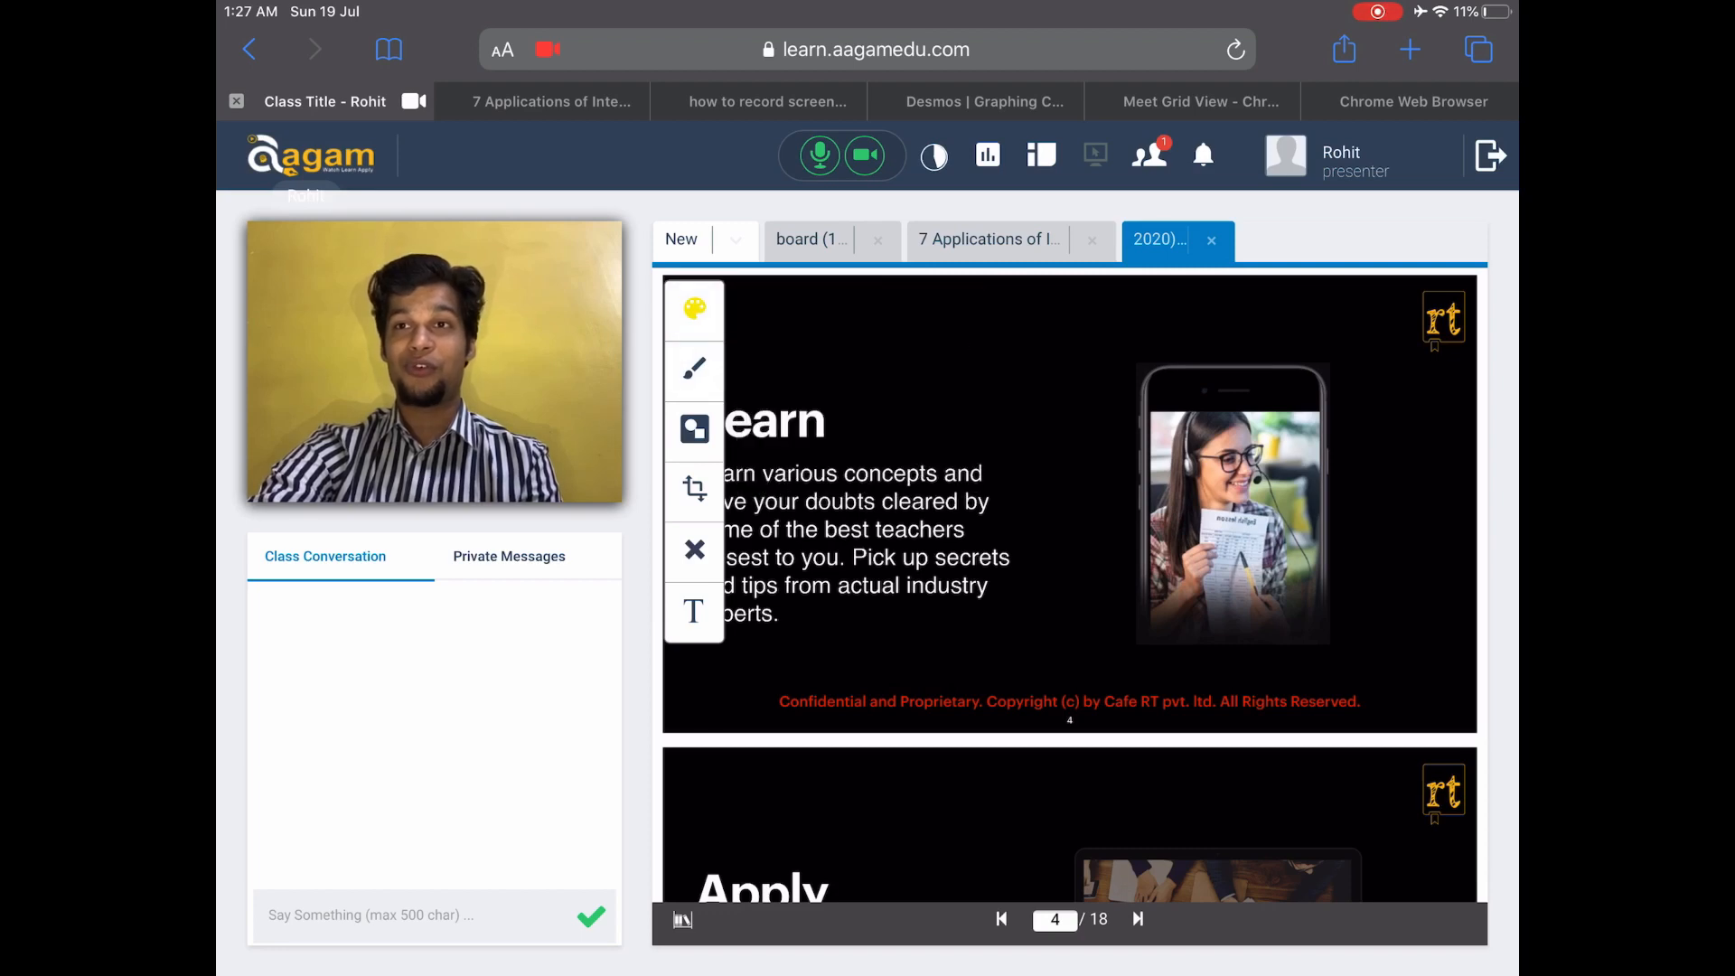
{"action": "left_click_drag", "start_coordinate": [875, 329], "coordinate": [1064, 558]}
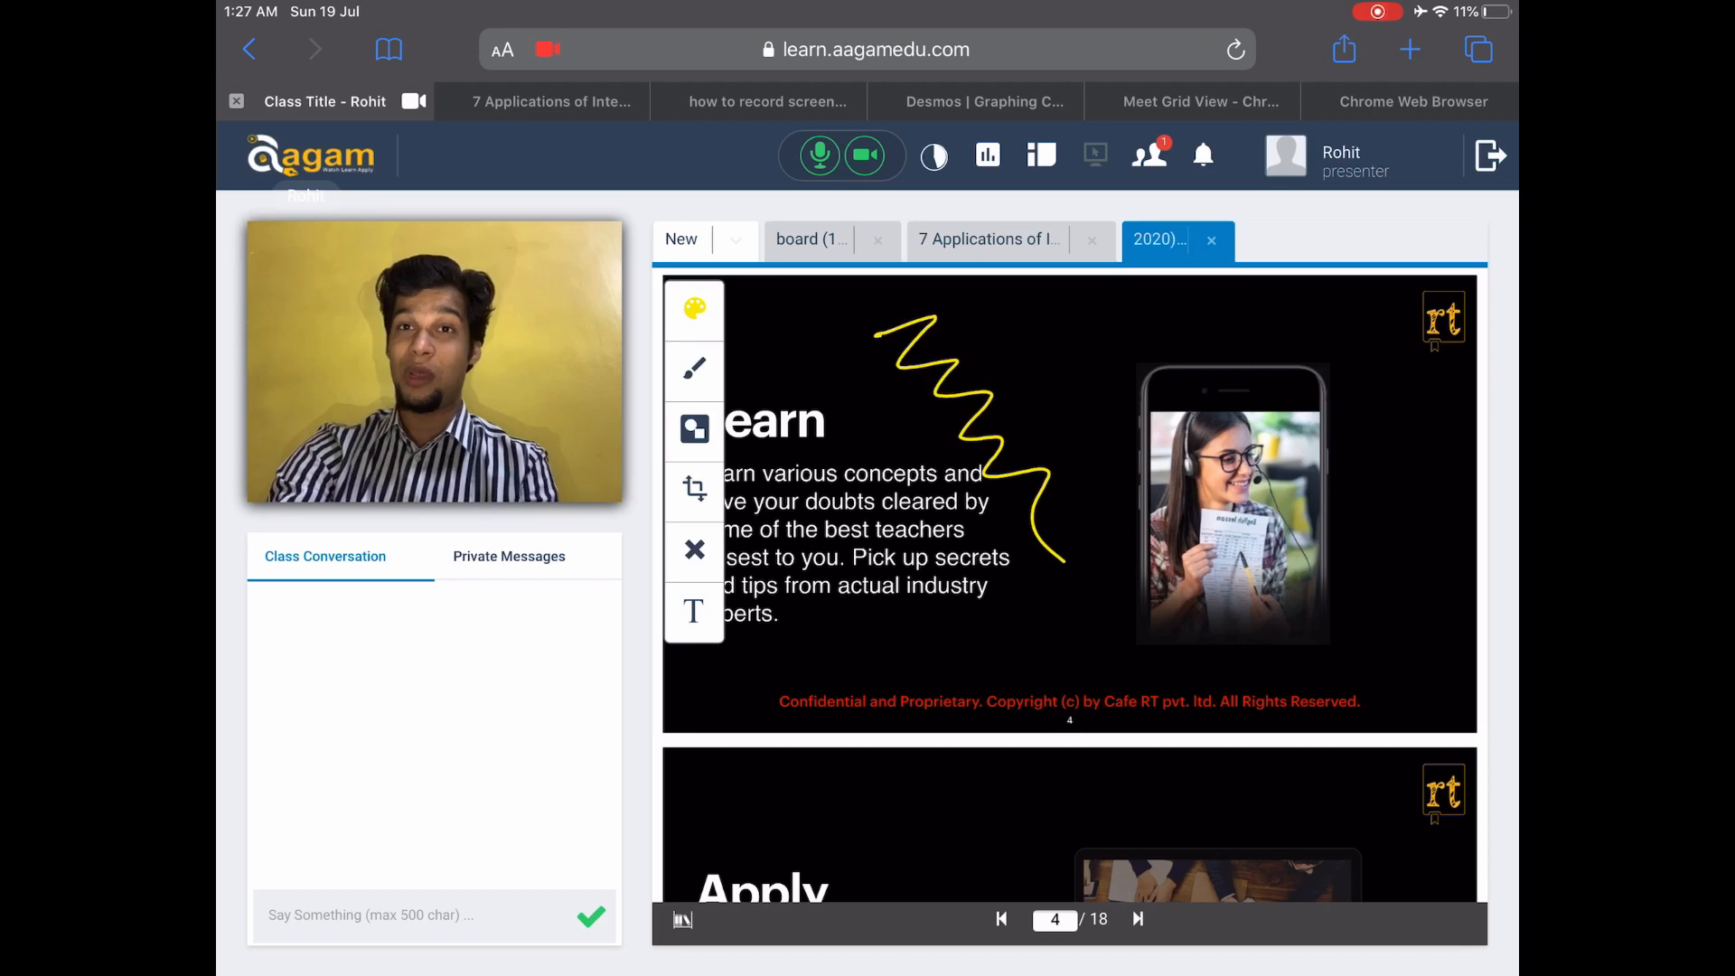
Add a Code Editor tab from the New list, enter html, and leave the Language menu unchanged
{"action": "left_click", "coordinate": [737, 239]}
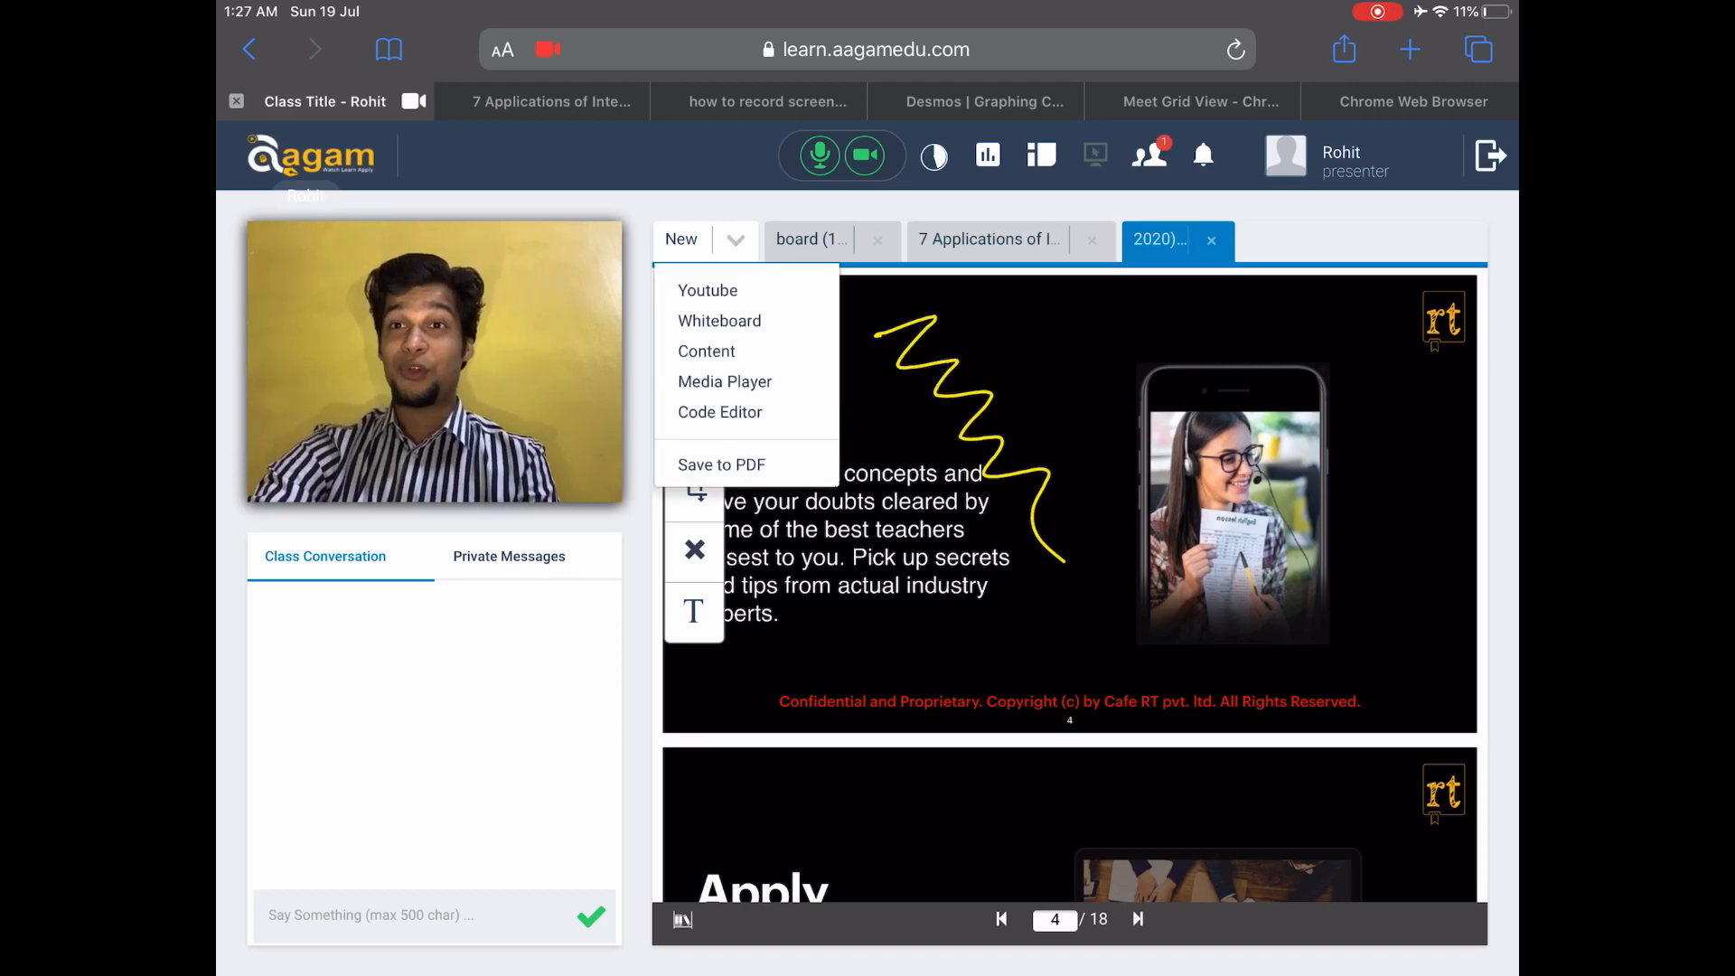
{"action": "left_click", "coordinate": [720, 412]}
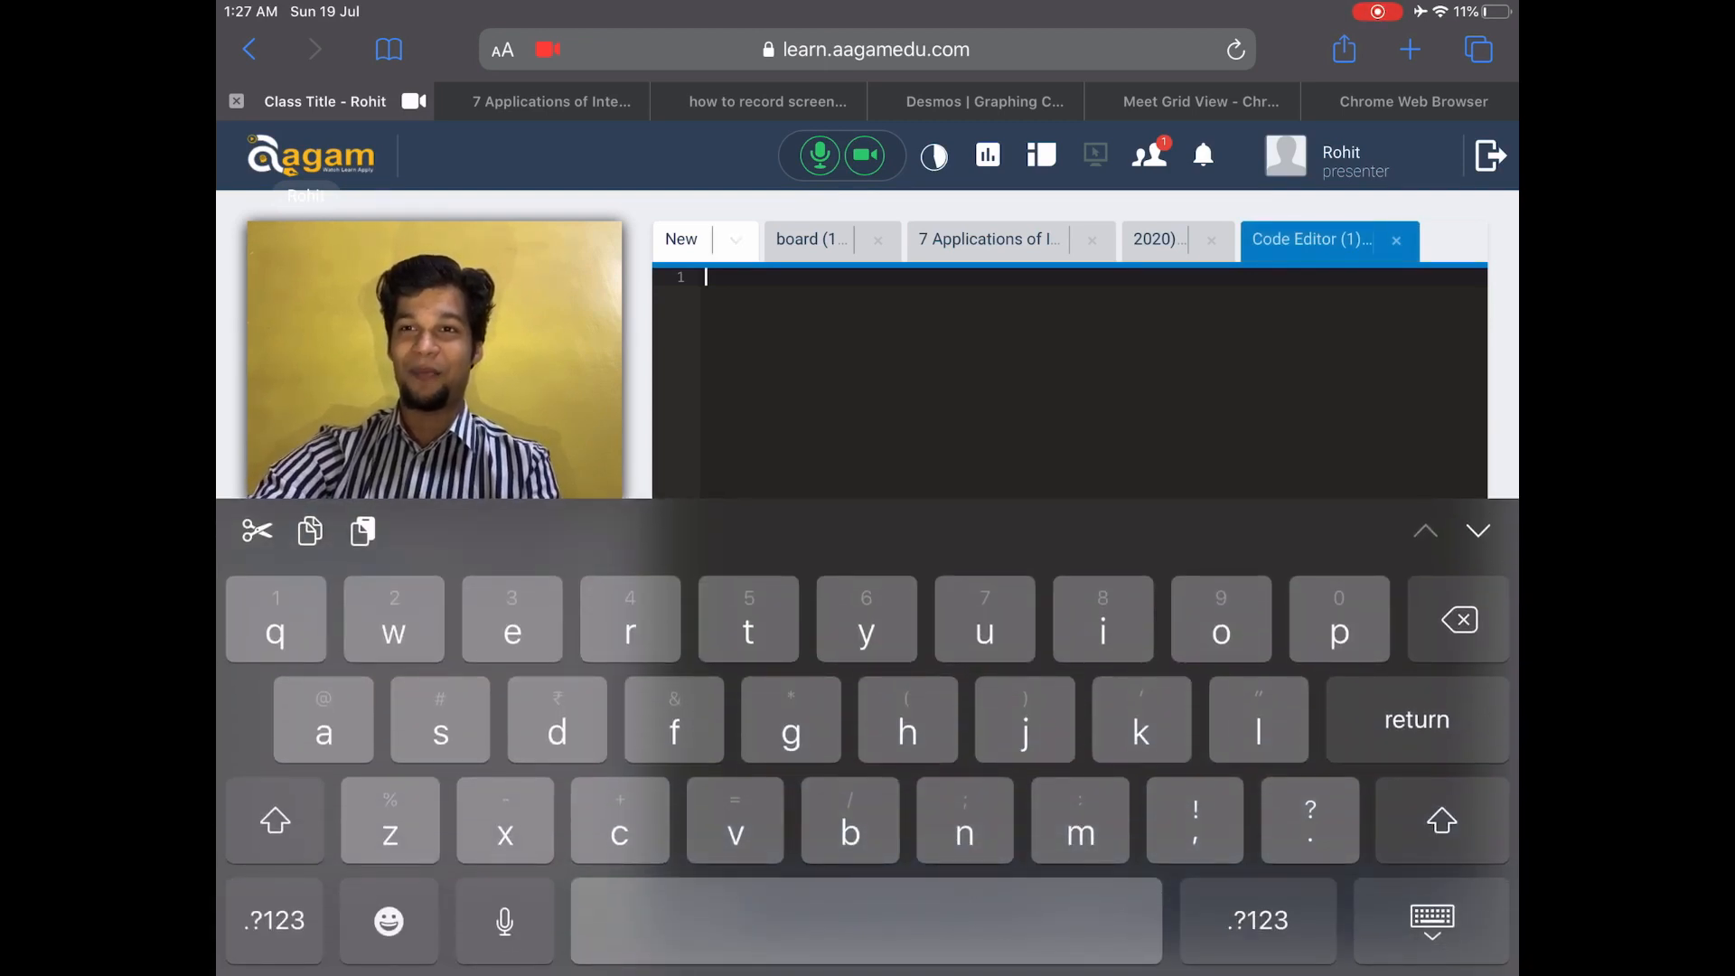
{"action": "type", "text": "htm"}
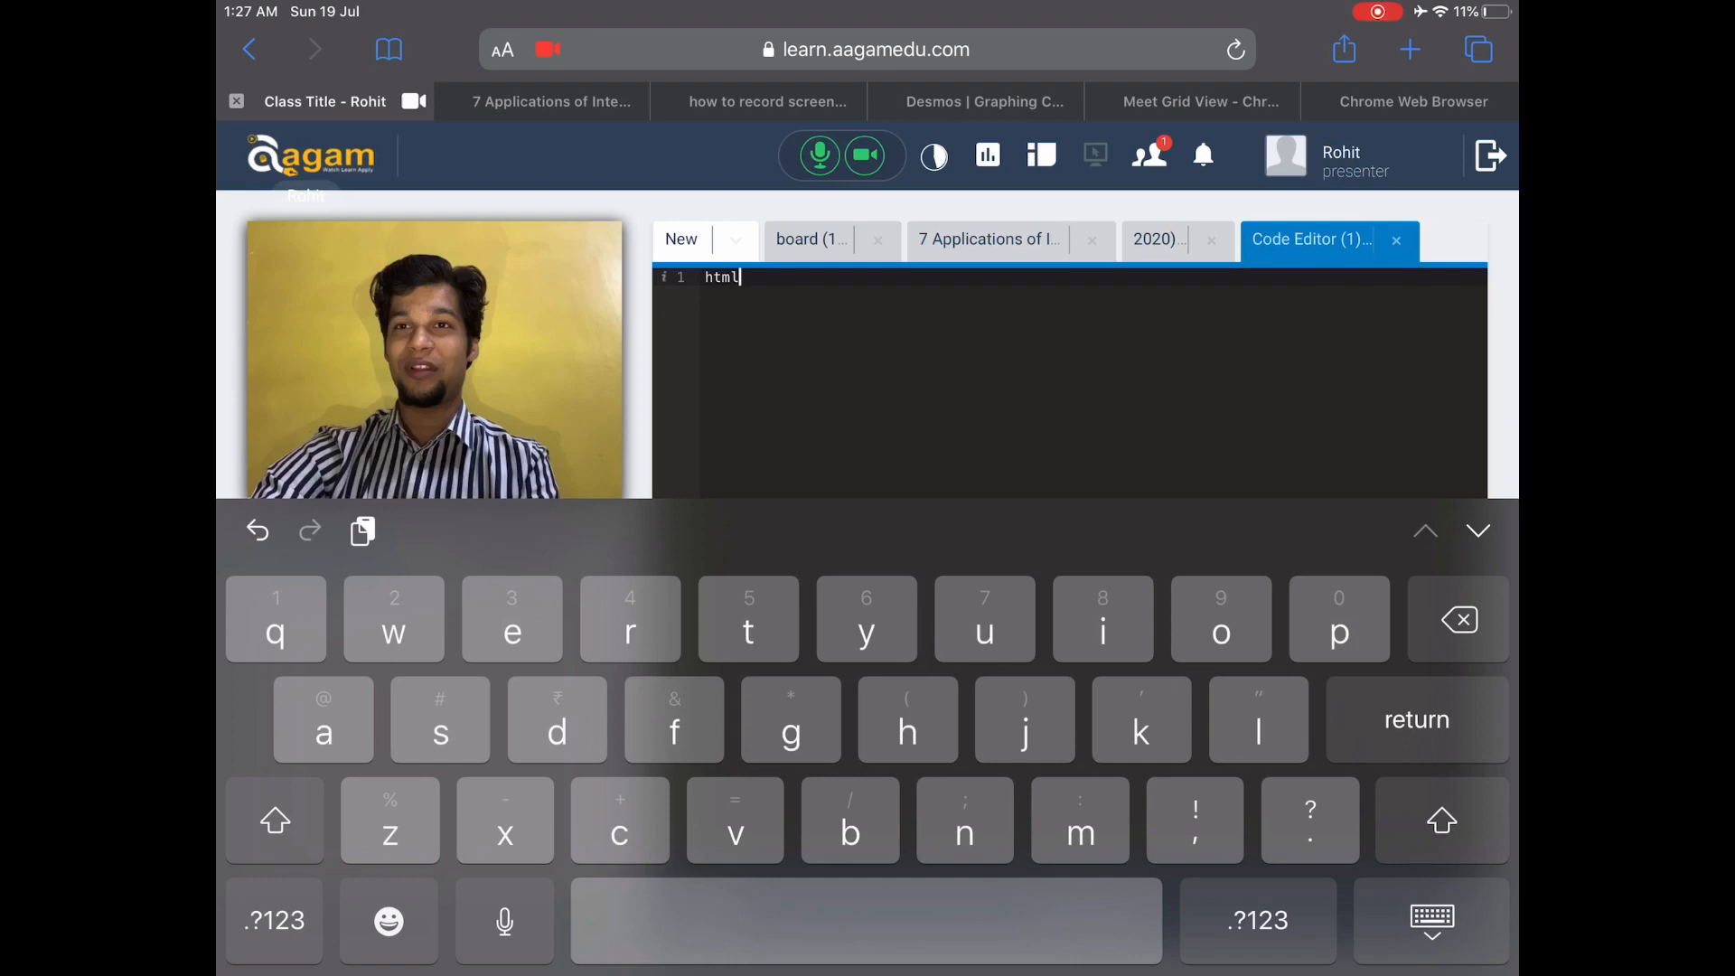
{"action": "type", "text": "l"}
{"action": "left_click", "coordinate": [1432, 919]}
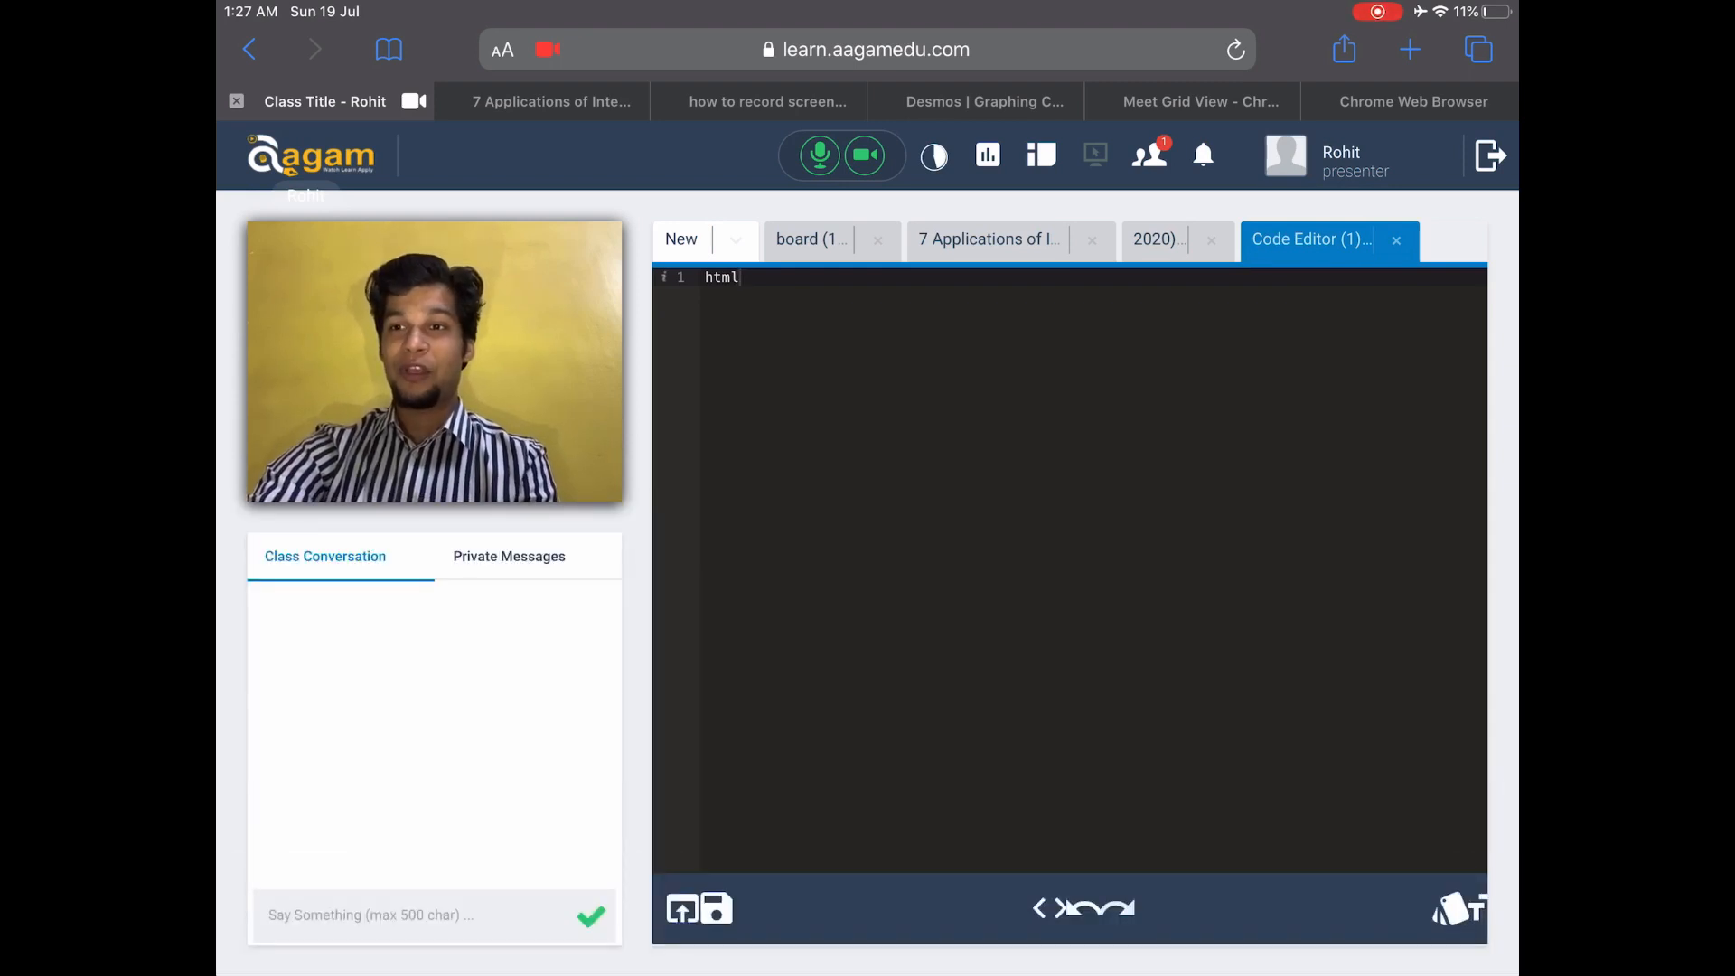
{"action": "left_click", "coordinate": [1038, 909]}
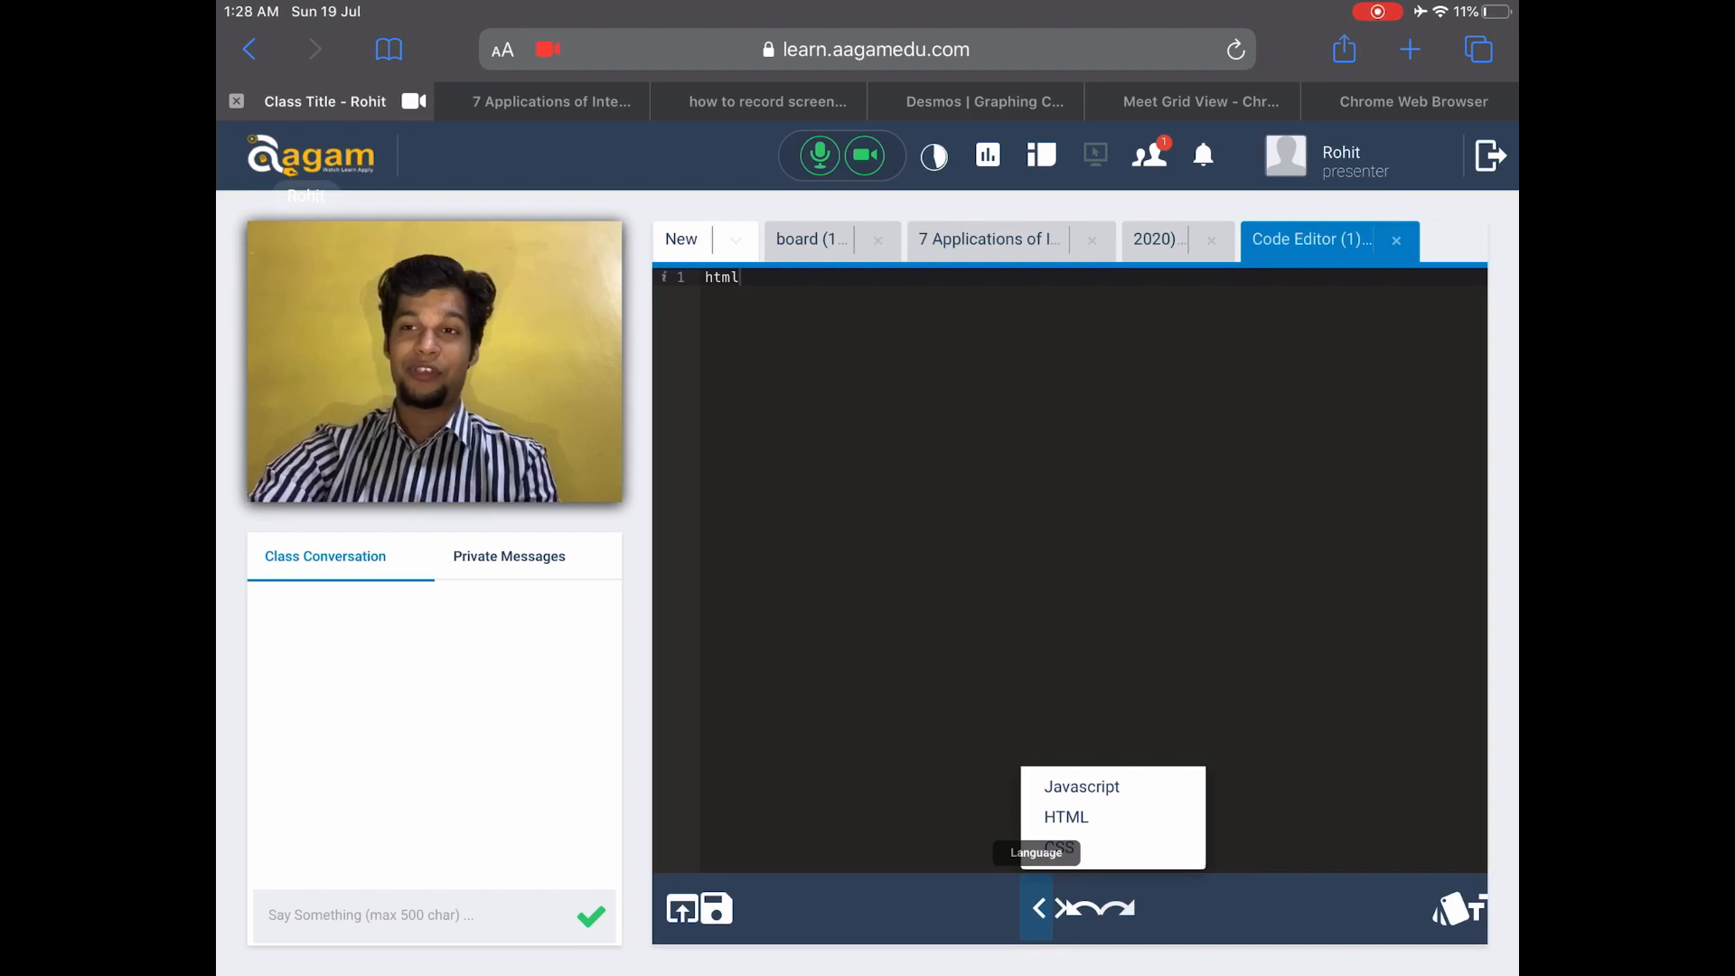
{"action": "left_click", "coordinate": [1065, 816]}
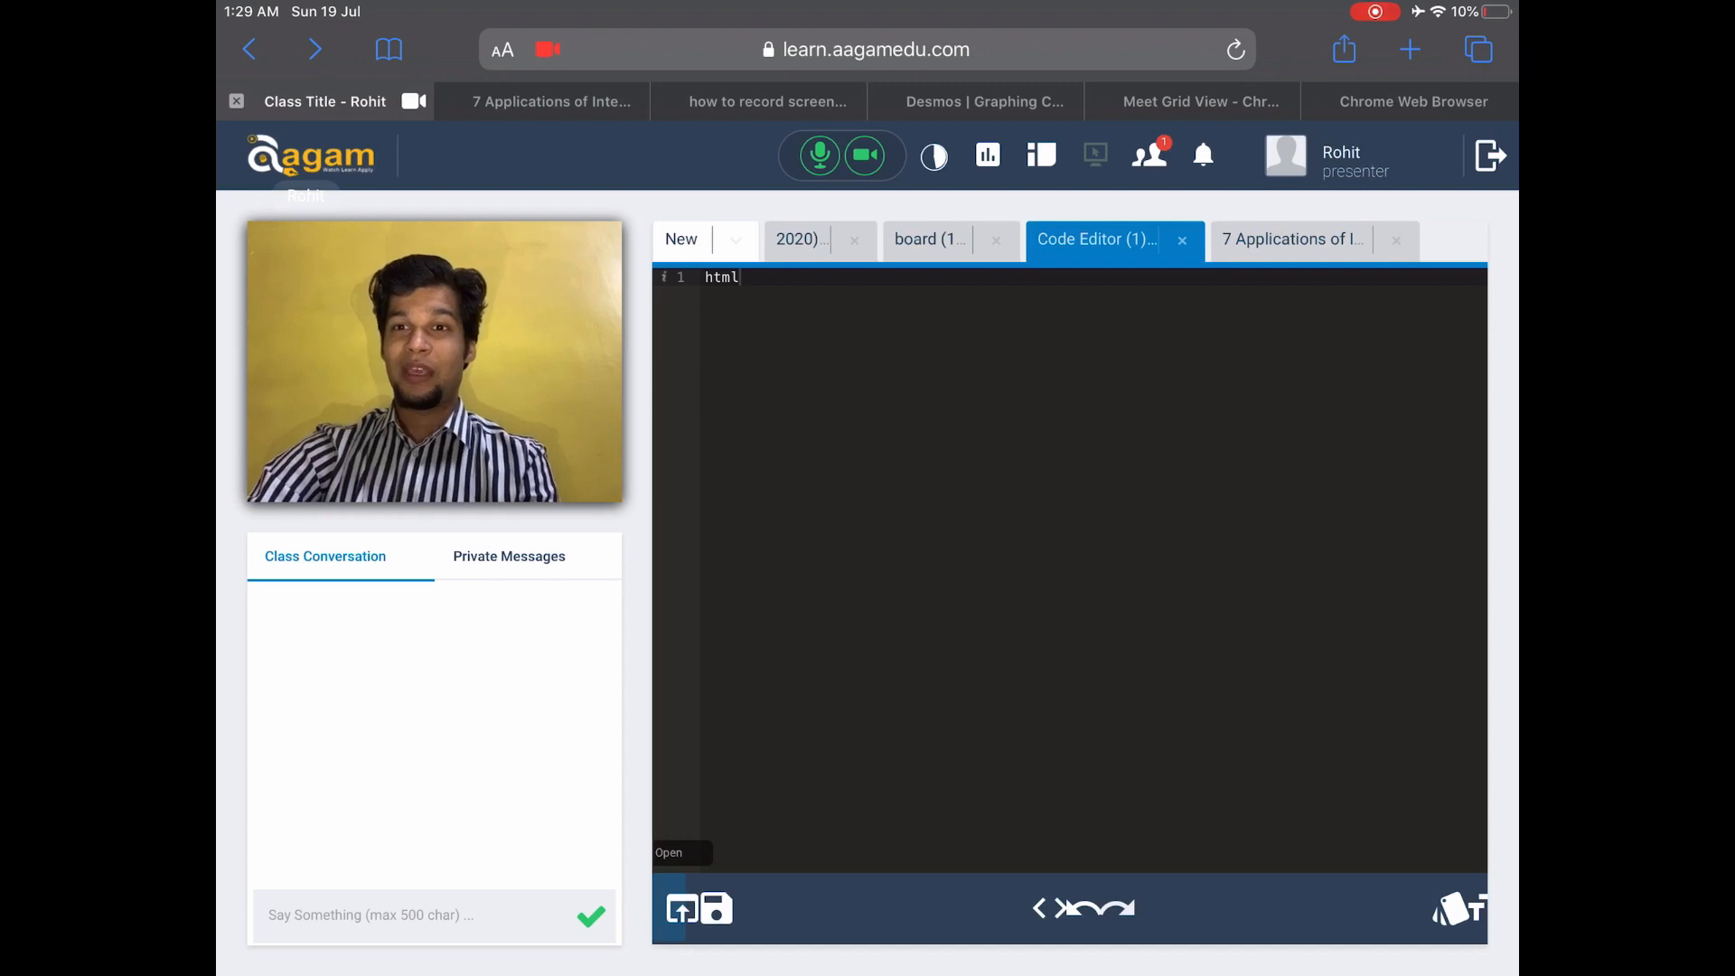
Attempt to save the editor's html code and dismiss the overwrite confirmation
{"action": "key", "text": "ctrl+s"}
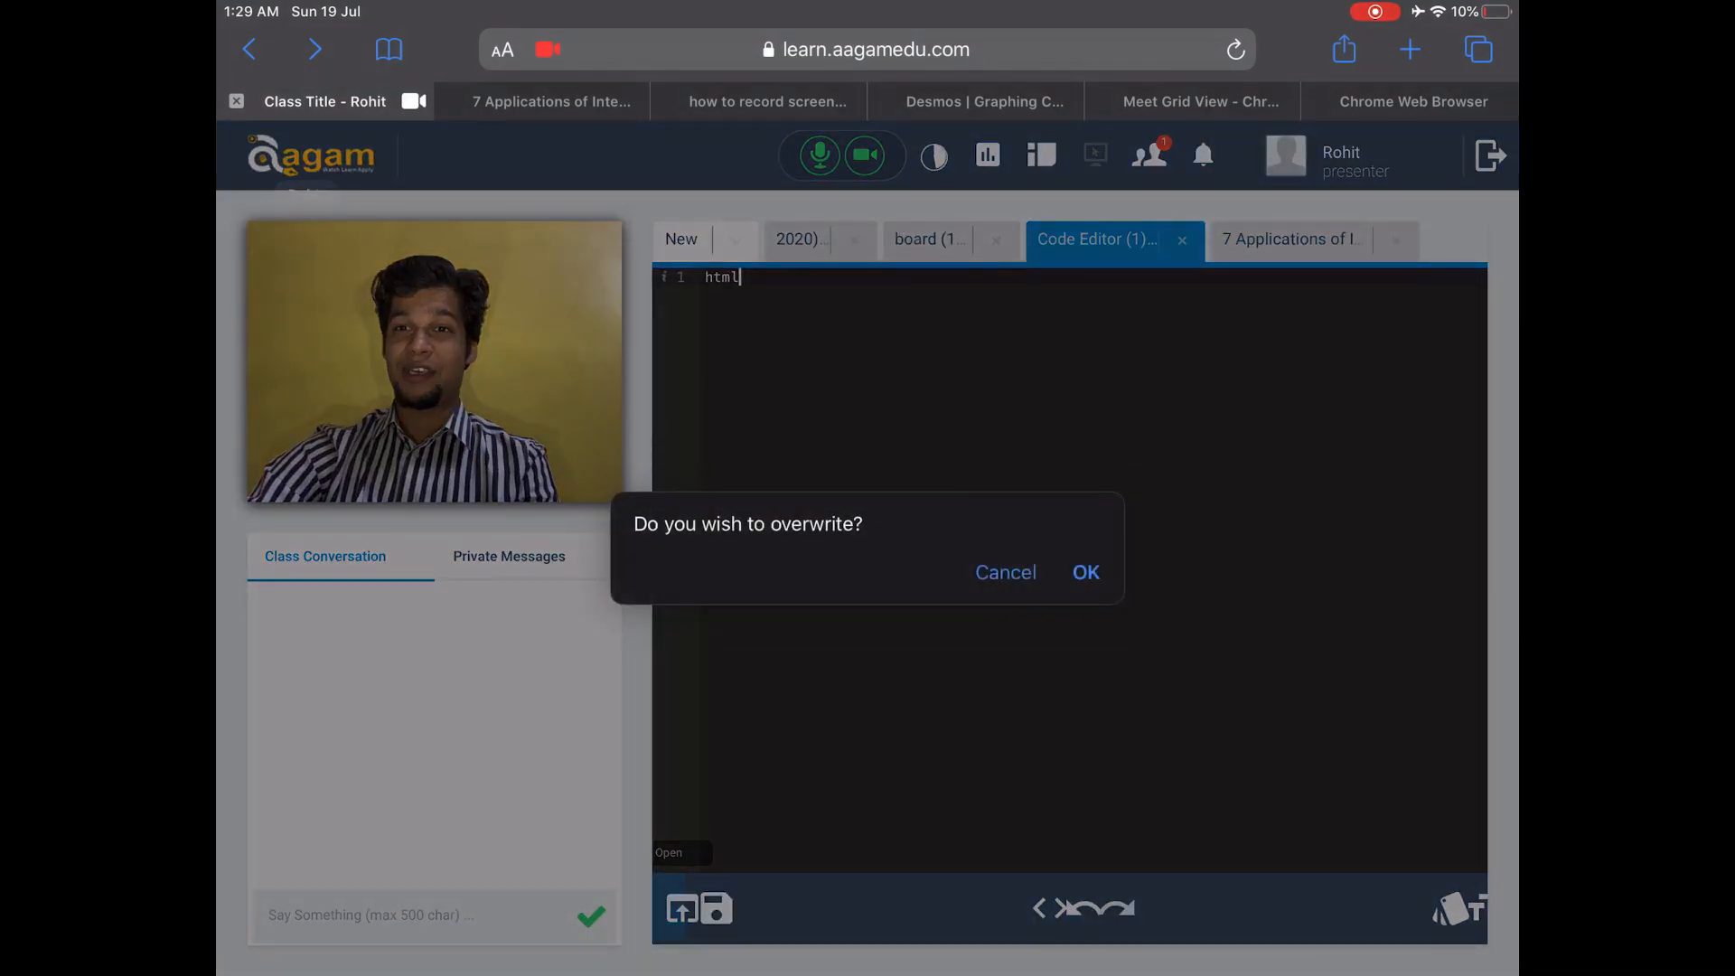
{"action": "left_click", "coordinate": [1006, 571]}
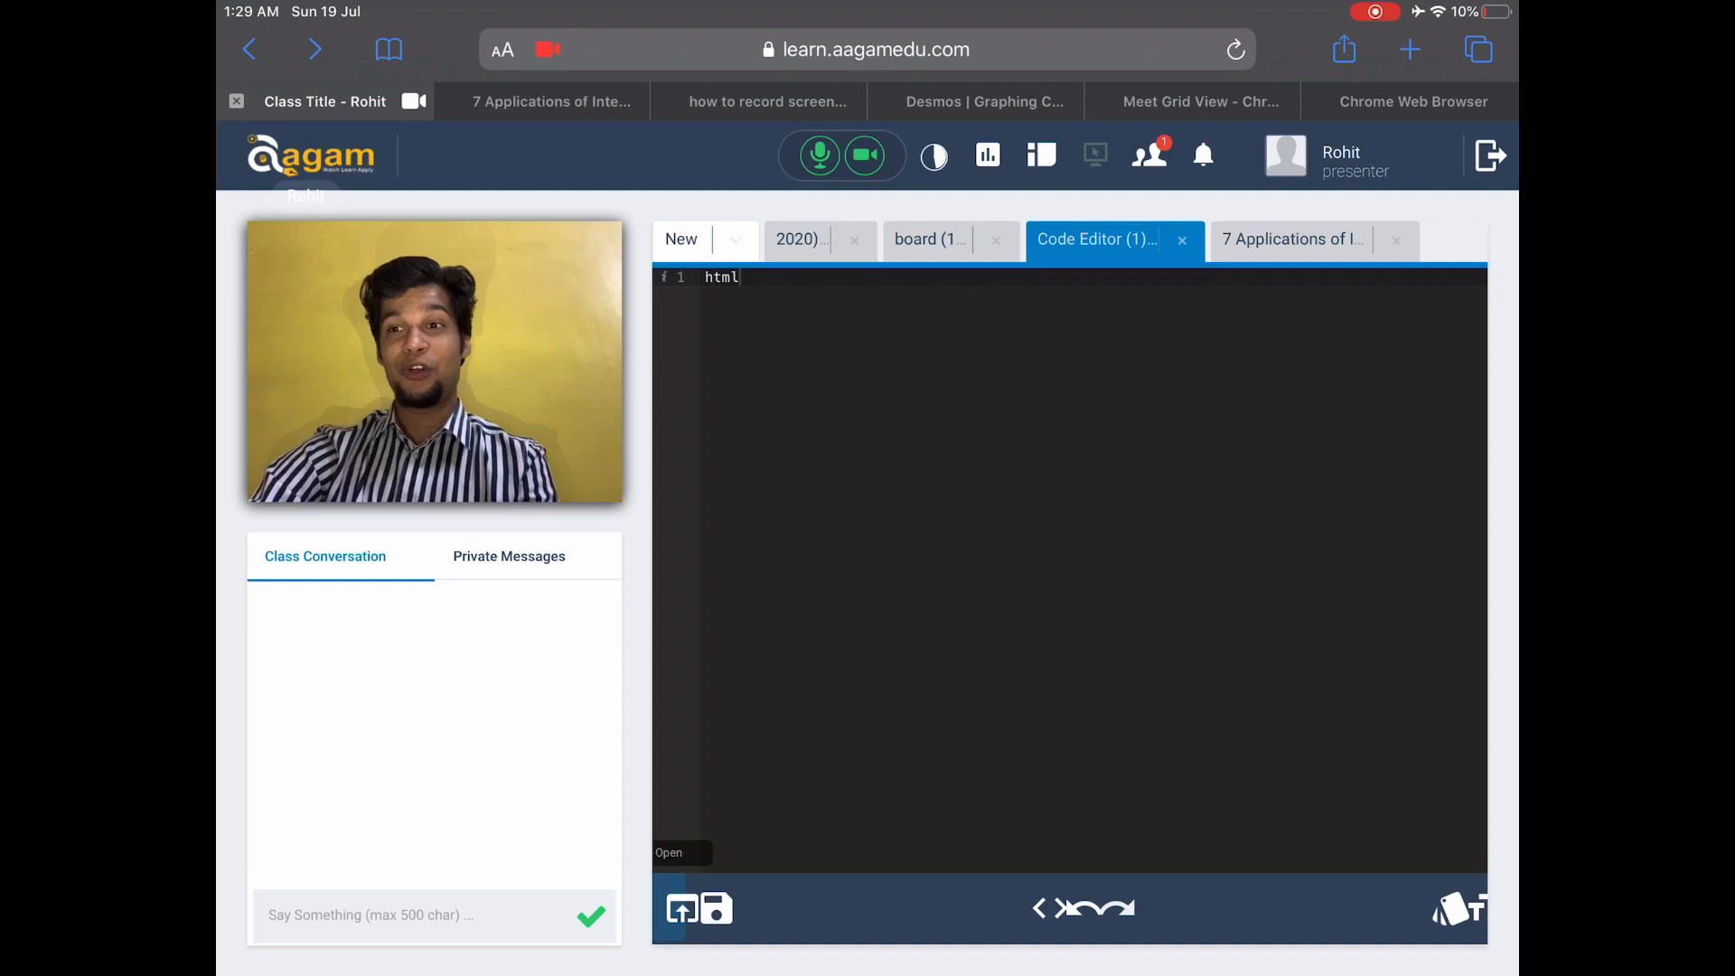
Try the Chrome, Monokai, Solarized_Dark and a white theme, ending back on Monokai
{"action": "left_click", "coordinate": [1455, 908]}
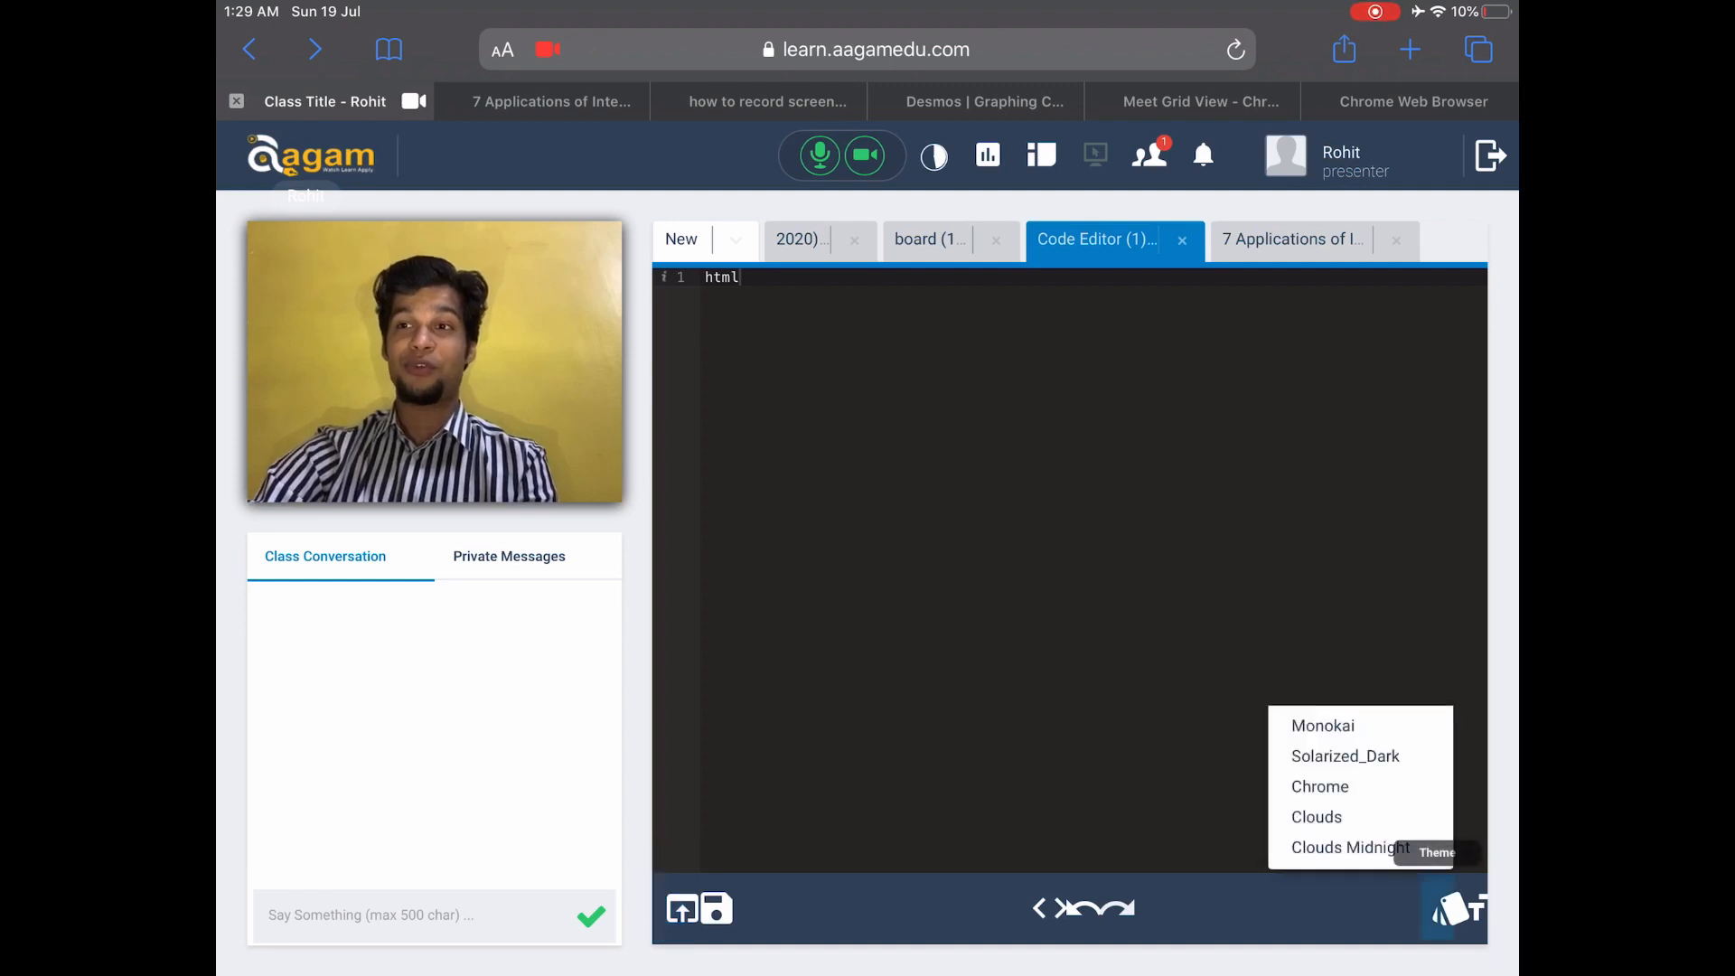
{"action": "left_click", "coordinate": [1319, 787]}
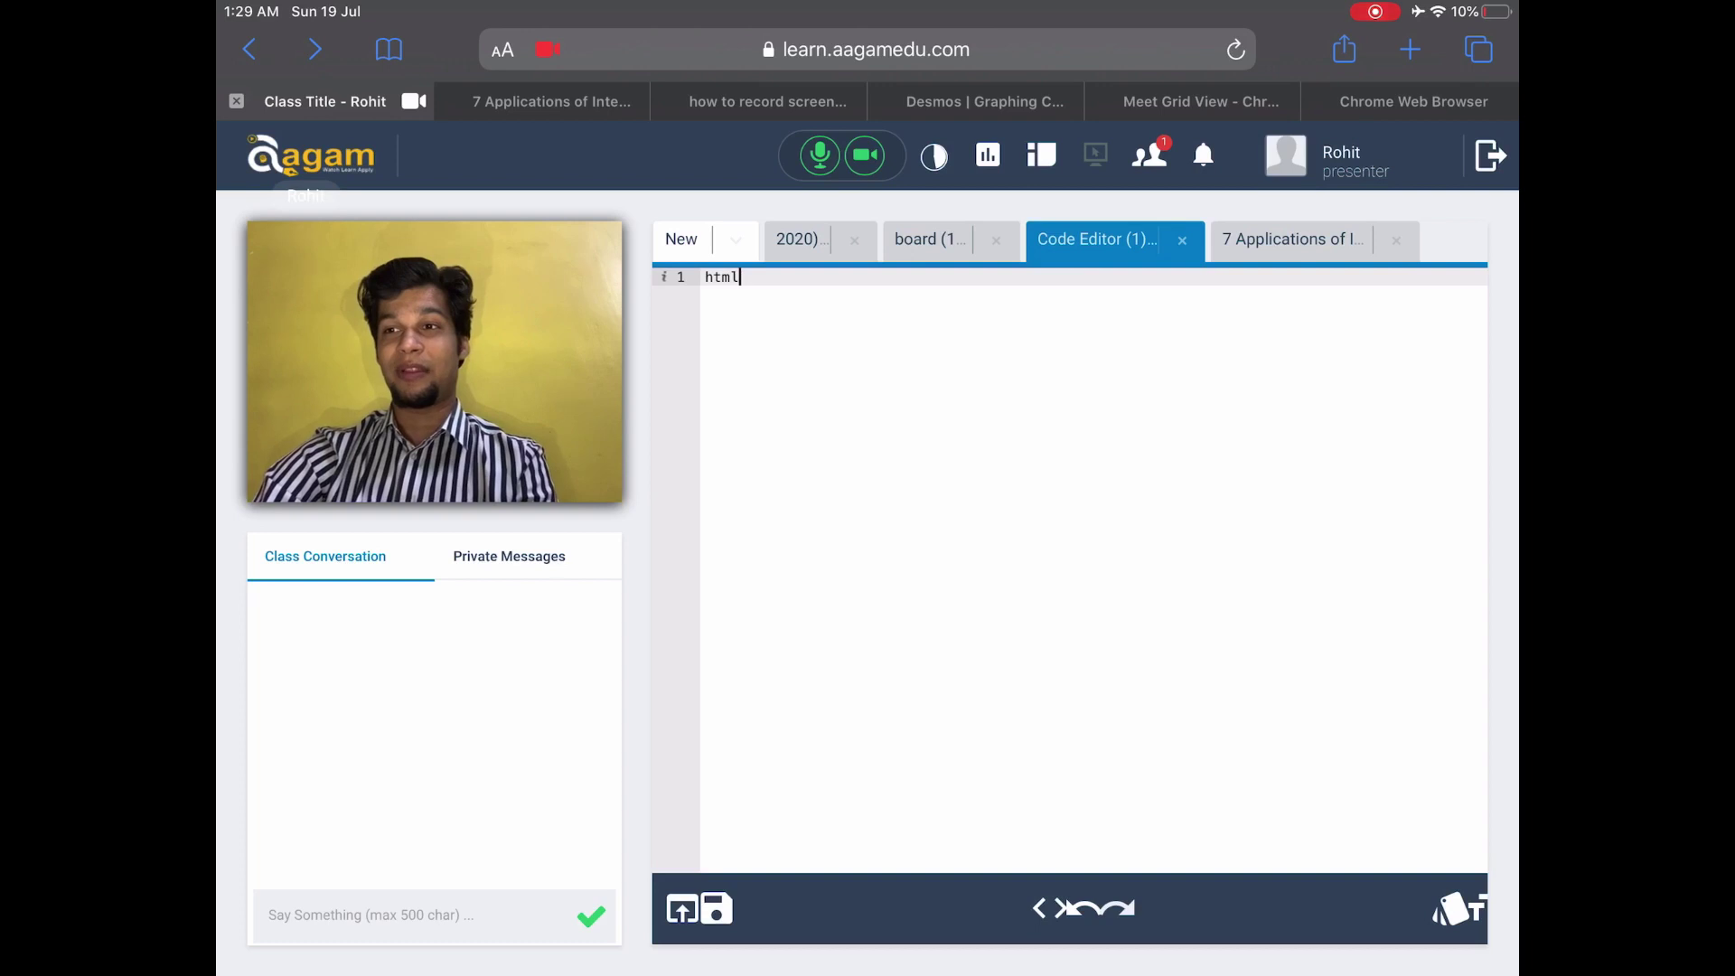
{"action": "left_click", "coordinate": [1455, 908]}
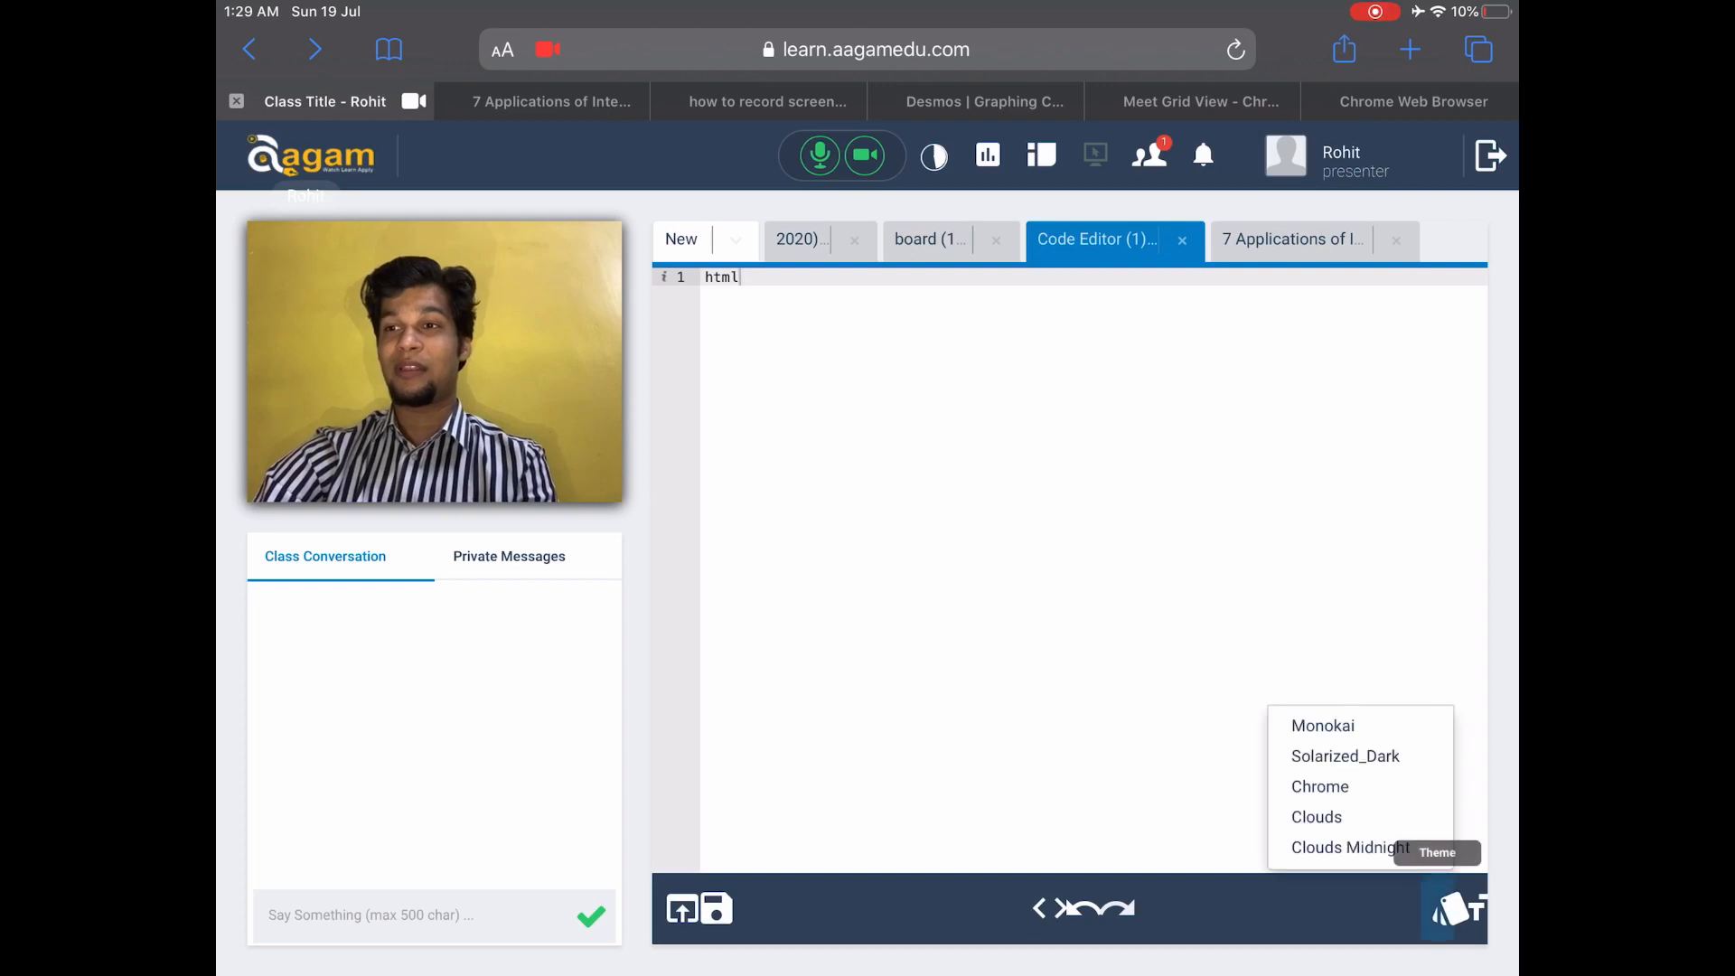
{"action": "left_click", "coordinate": [1323, 726]}
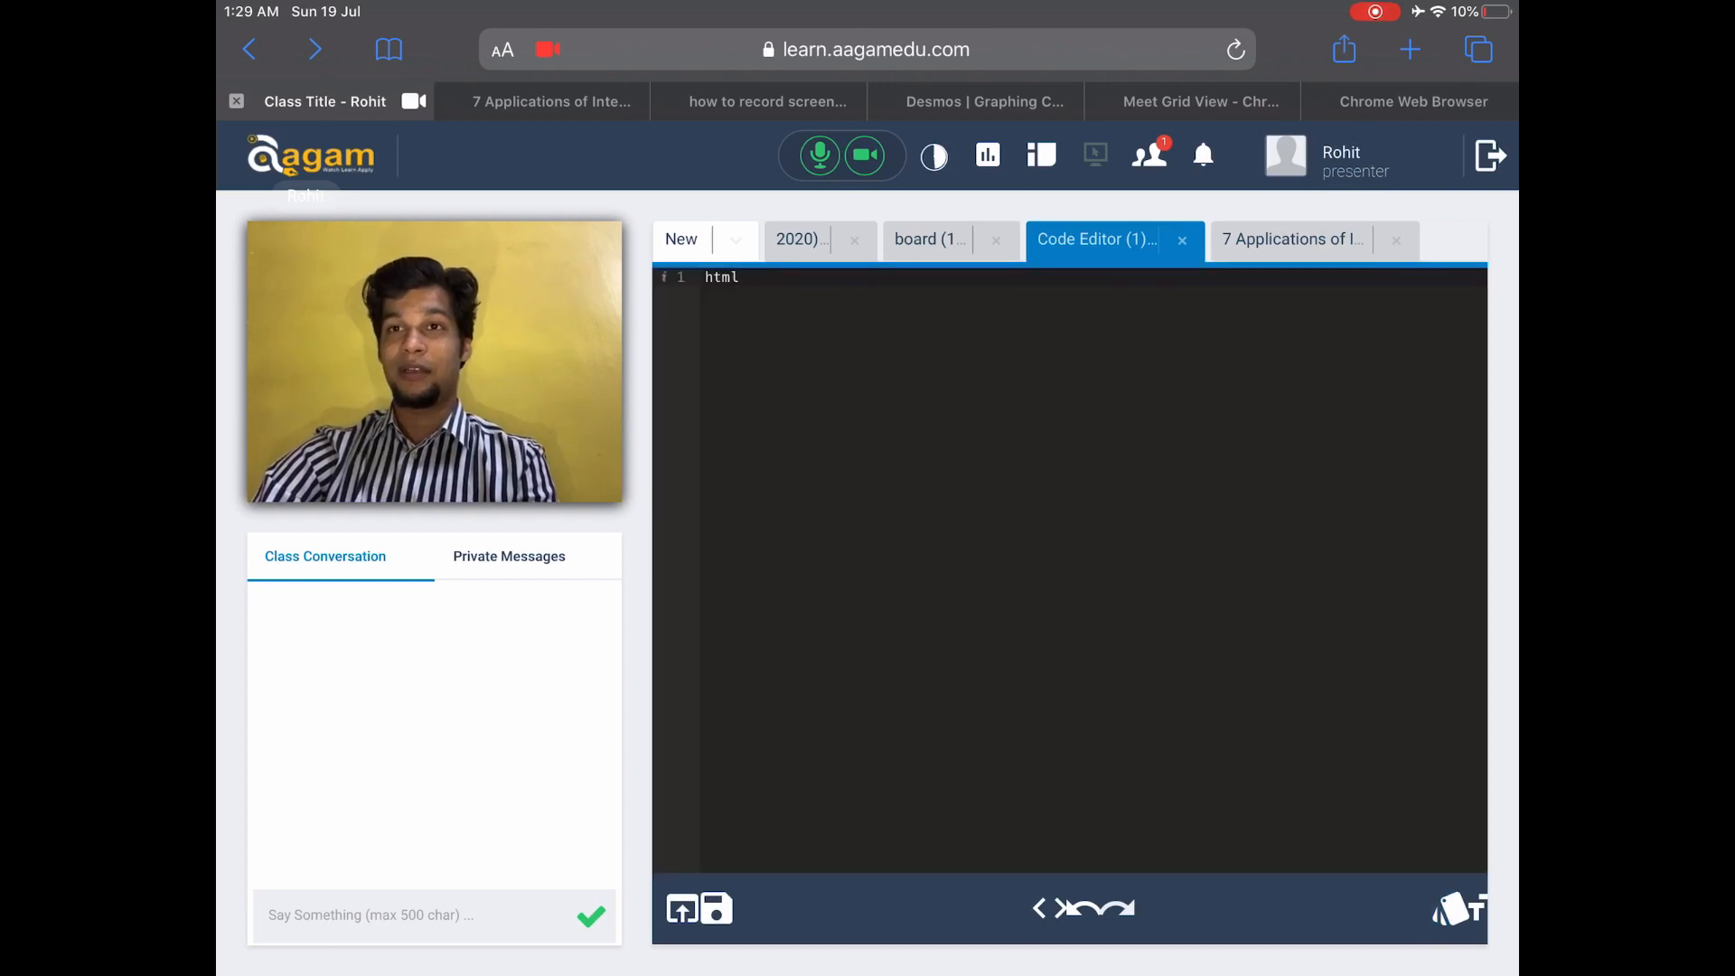
{"action": "left_click", "coordinate": [1454, 908]}
{"action": "left_click", "coordinate": [1335, 755]}
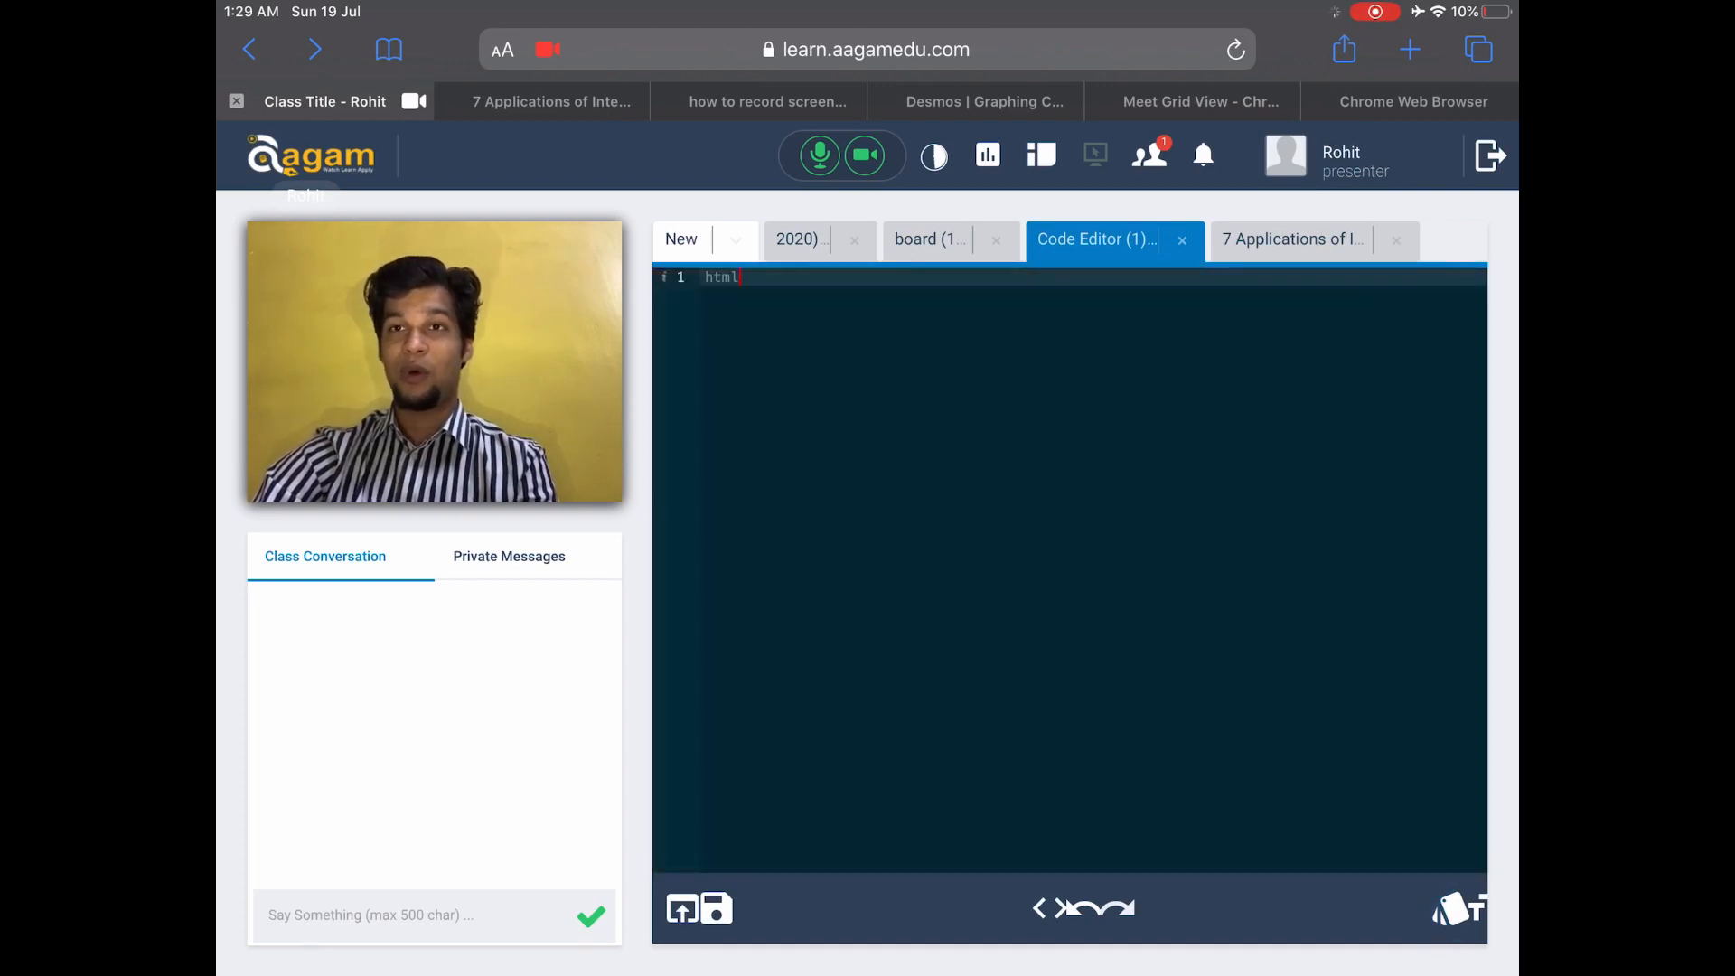
{"action": "left_click", "coordinate": [1455, 908]}
{"action": "left_click", "coordinate": [1315, 816]}
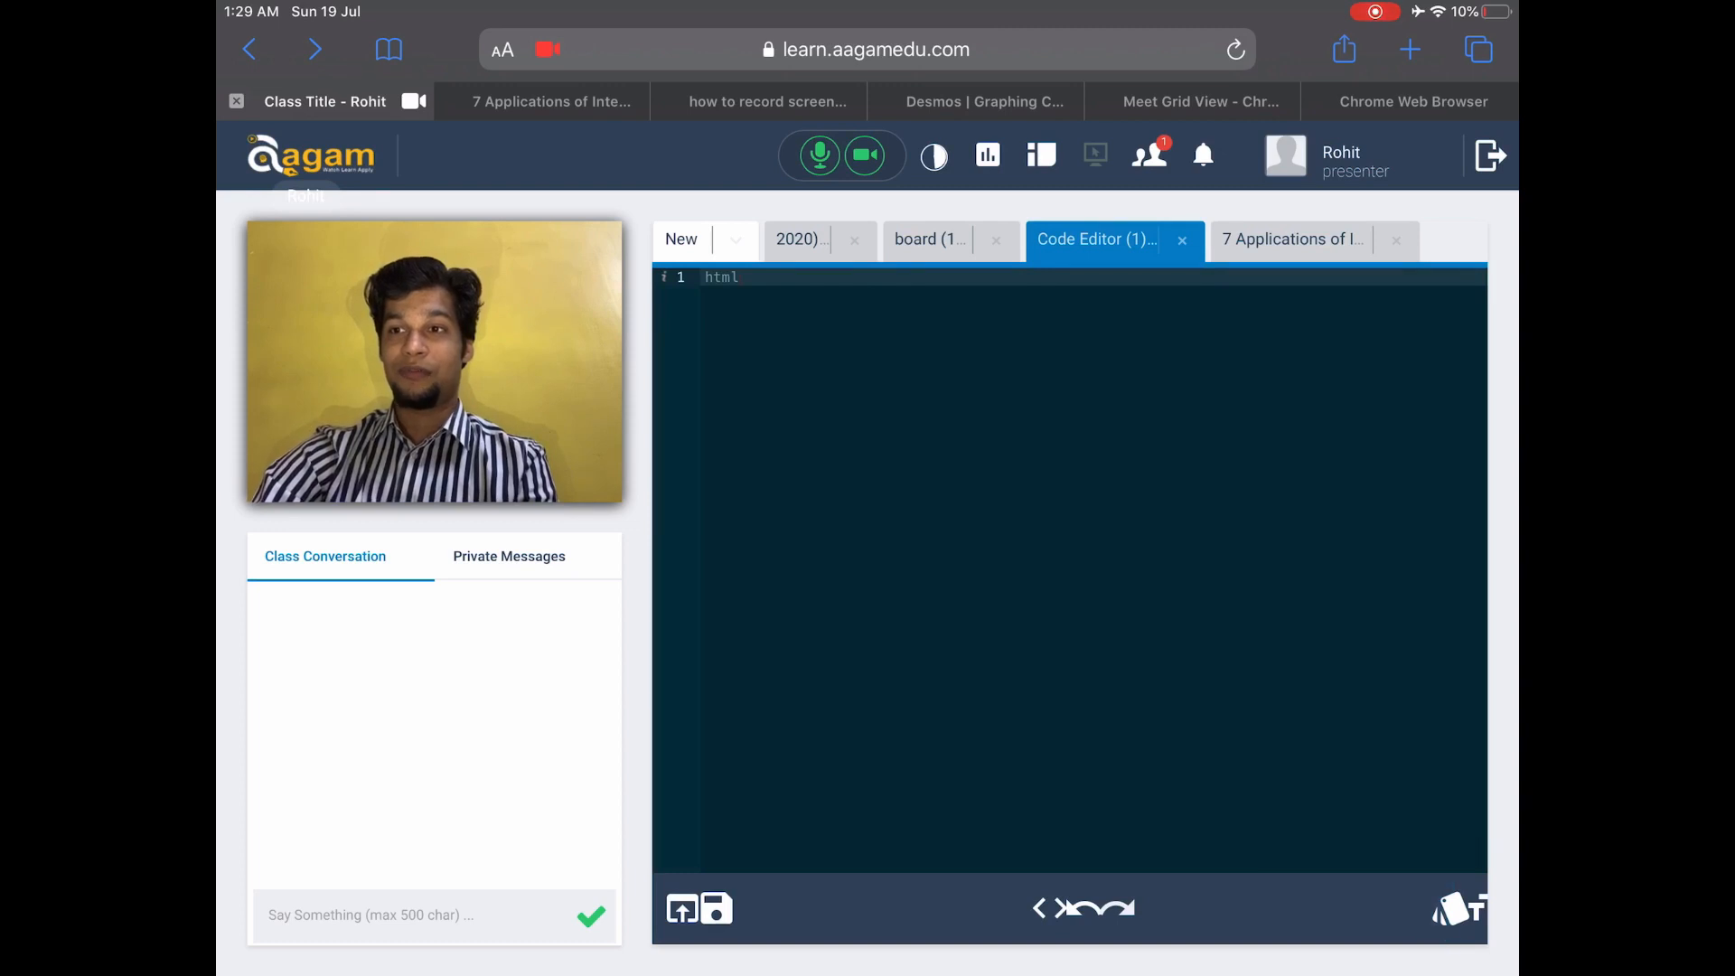
{"action": "left_click", "coordinate": [1454, 908]}
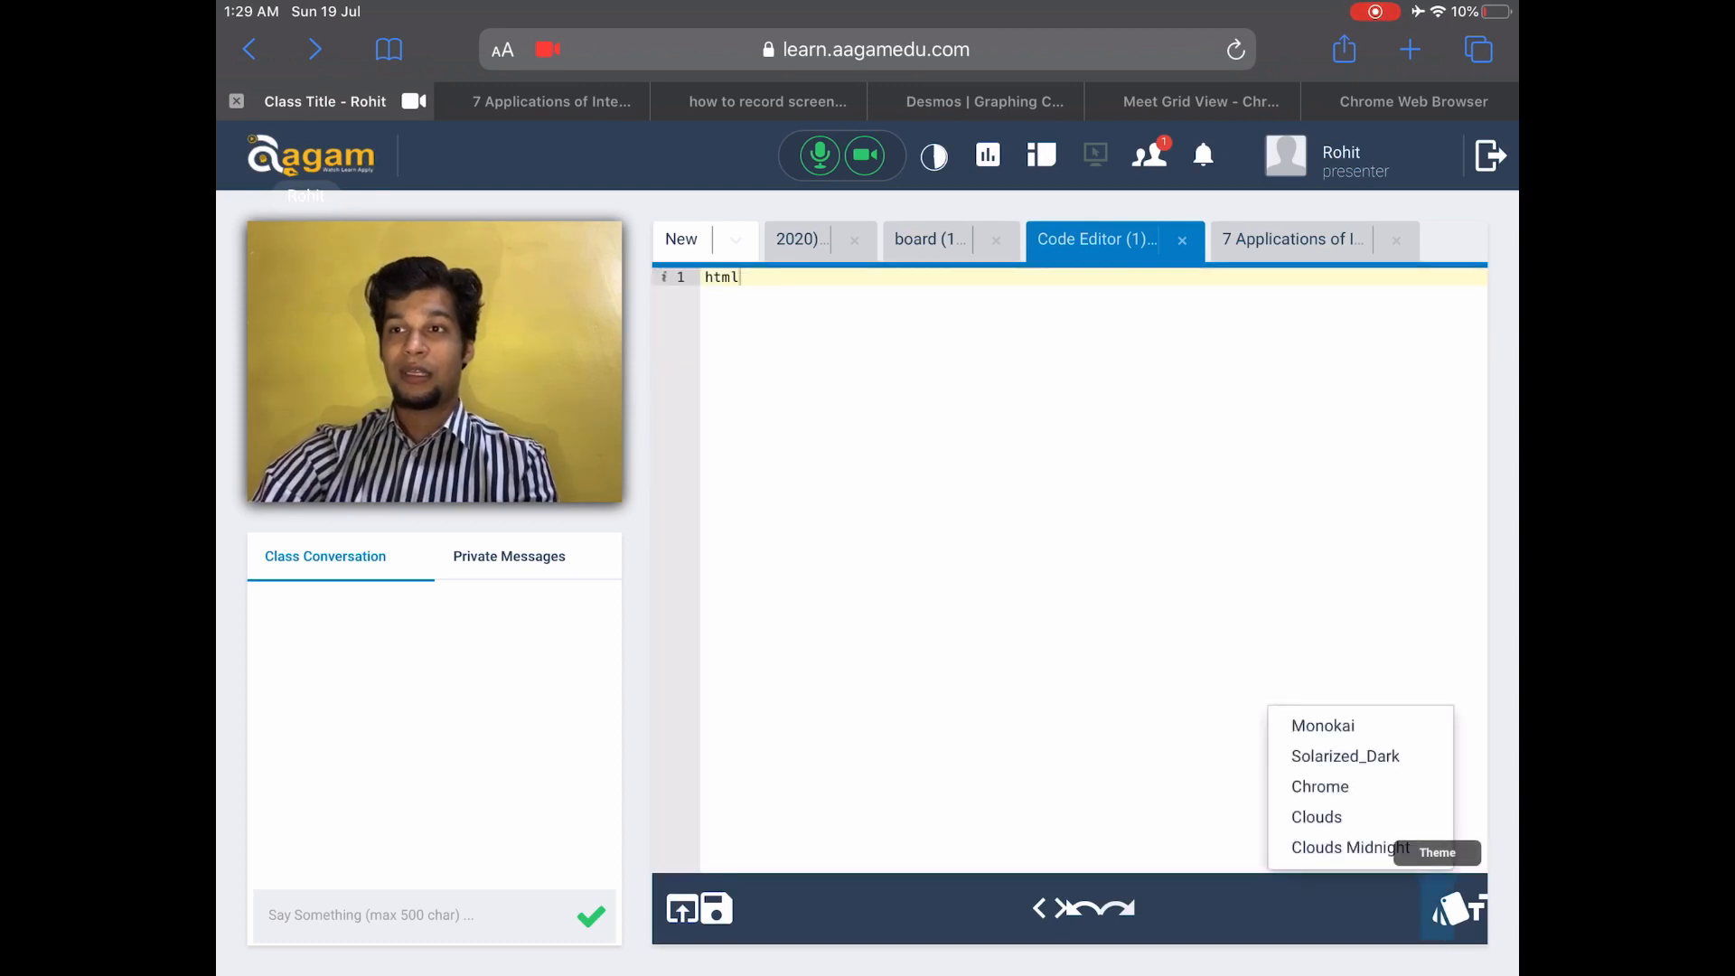
{"action": "left_click", "coordinate": [1322, 725]}
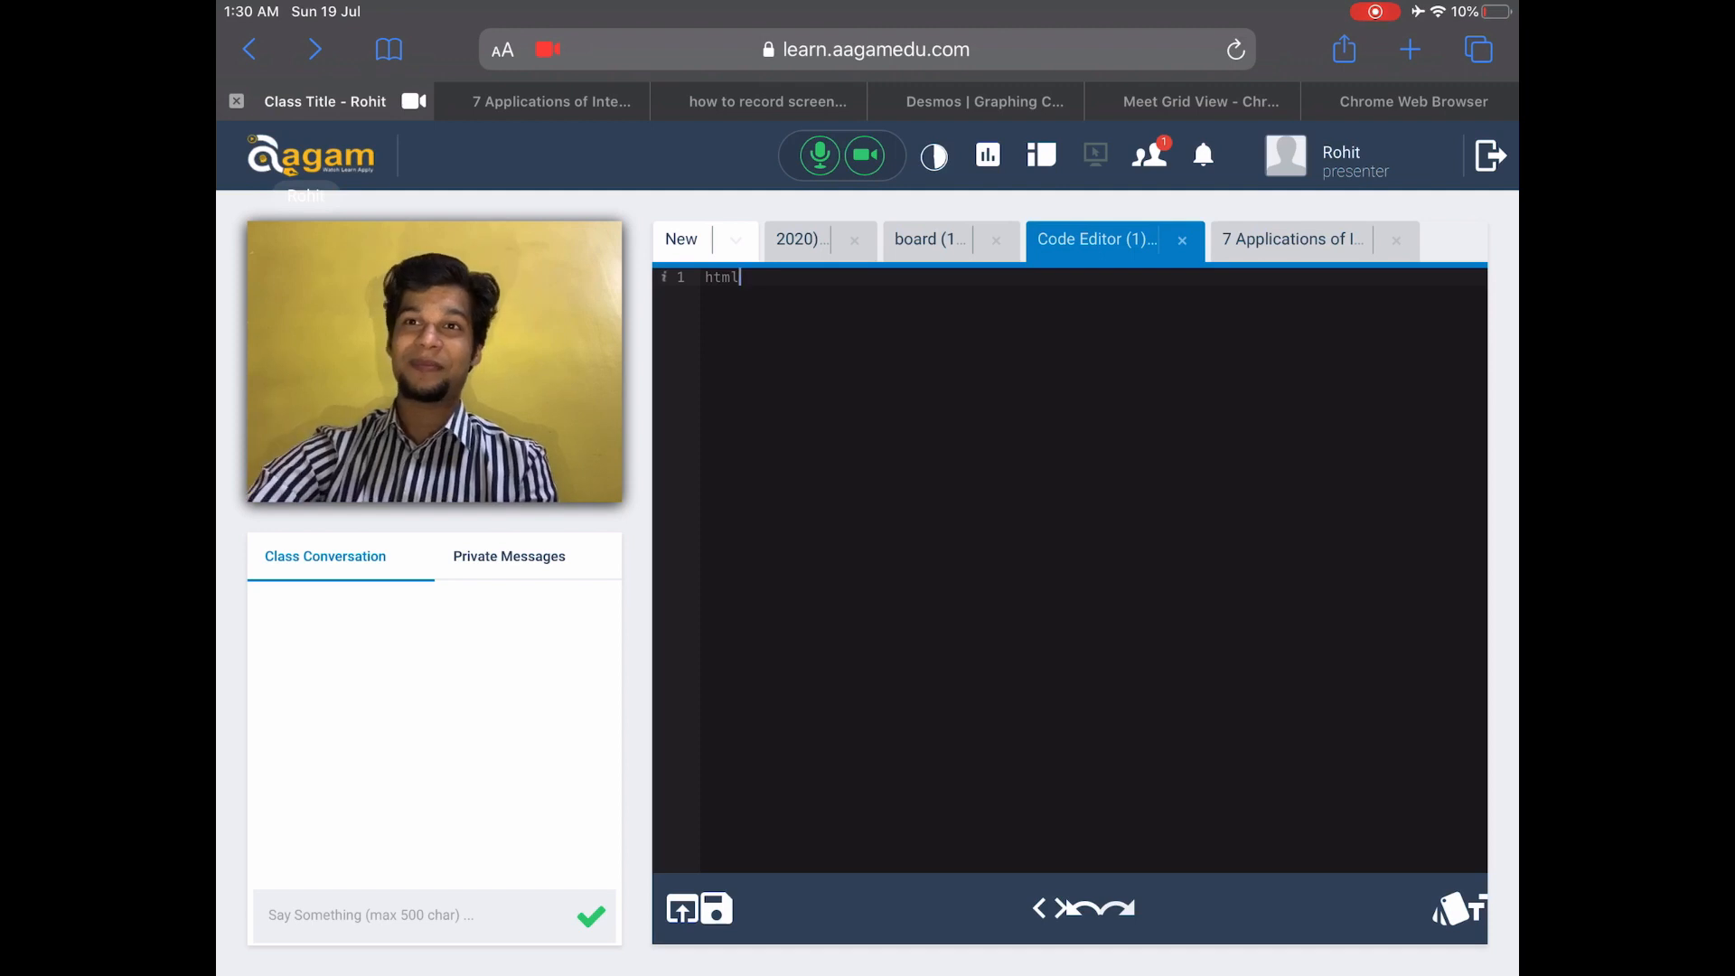
{"action": "left_click", "coordinate": [735, 239]}
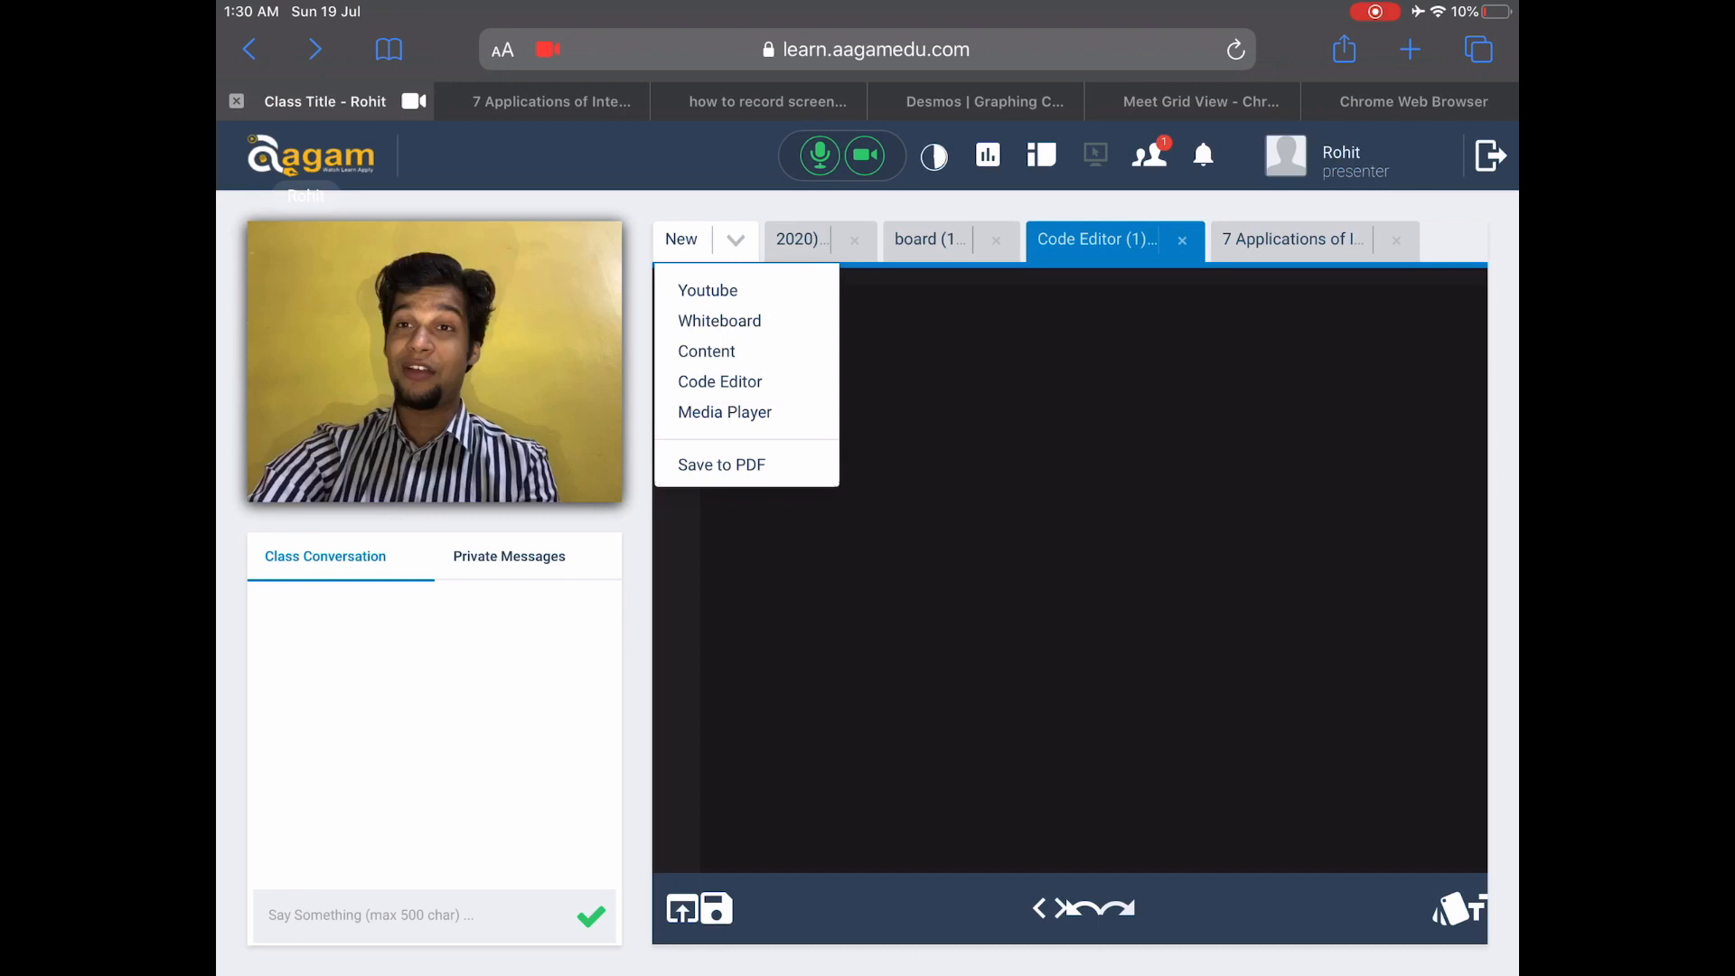
In Save to PDF, tick the content (2020) and whiteboard-v1 (board (1)) tabs, then close the options
{"action": "left_click", "coordinate": [1017, 543]}
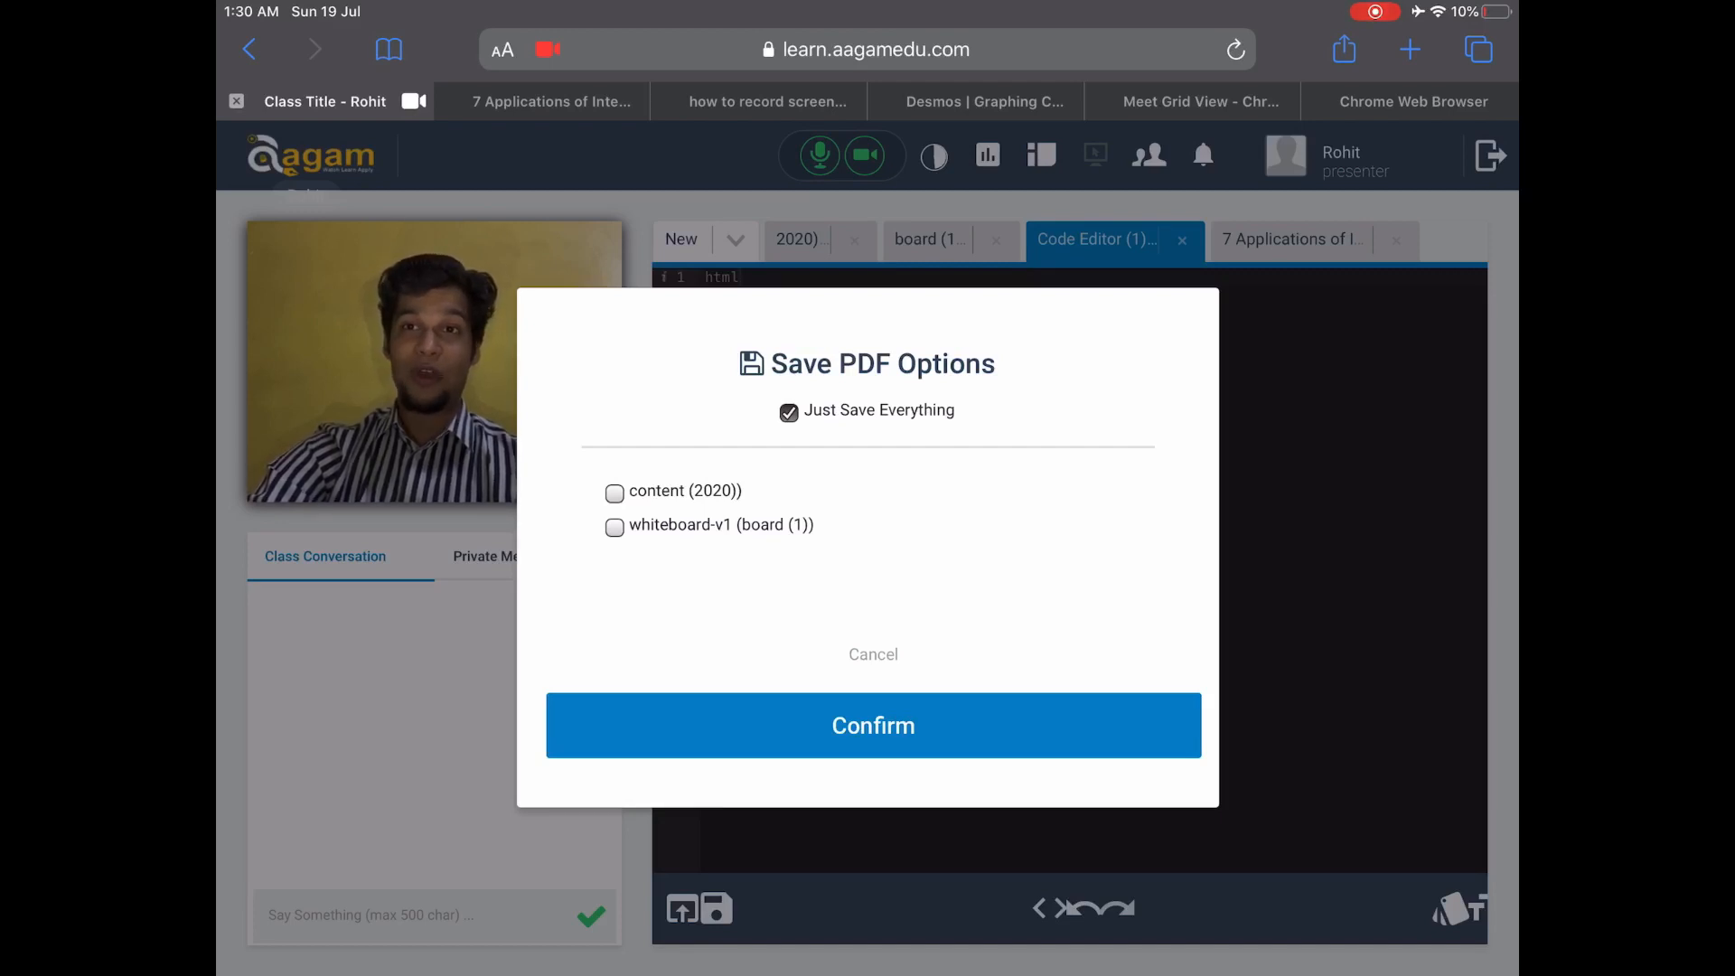
{"action": "left_click", "coordinate": [614, 491]}
{"action": "left_click", "coordinate": [614, 527]}
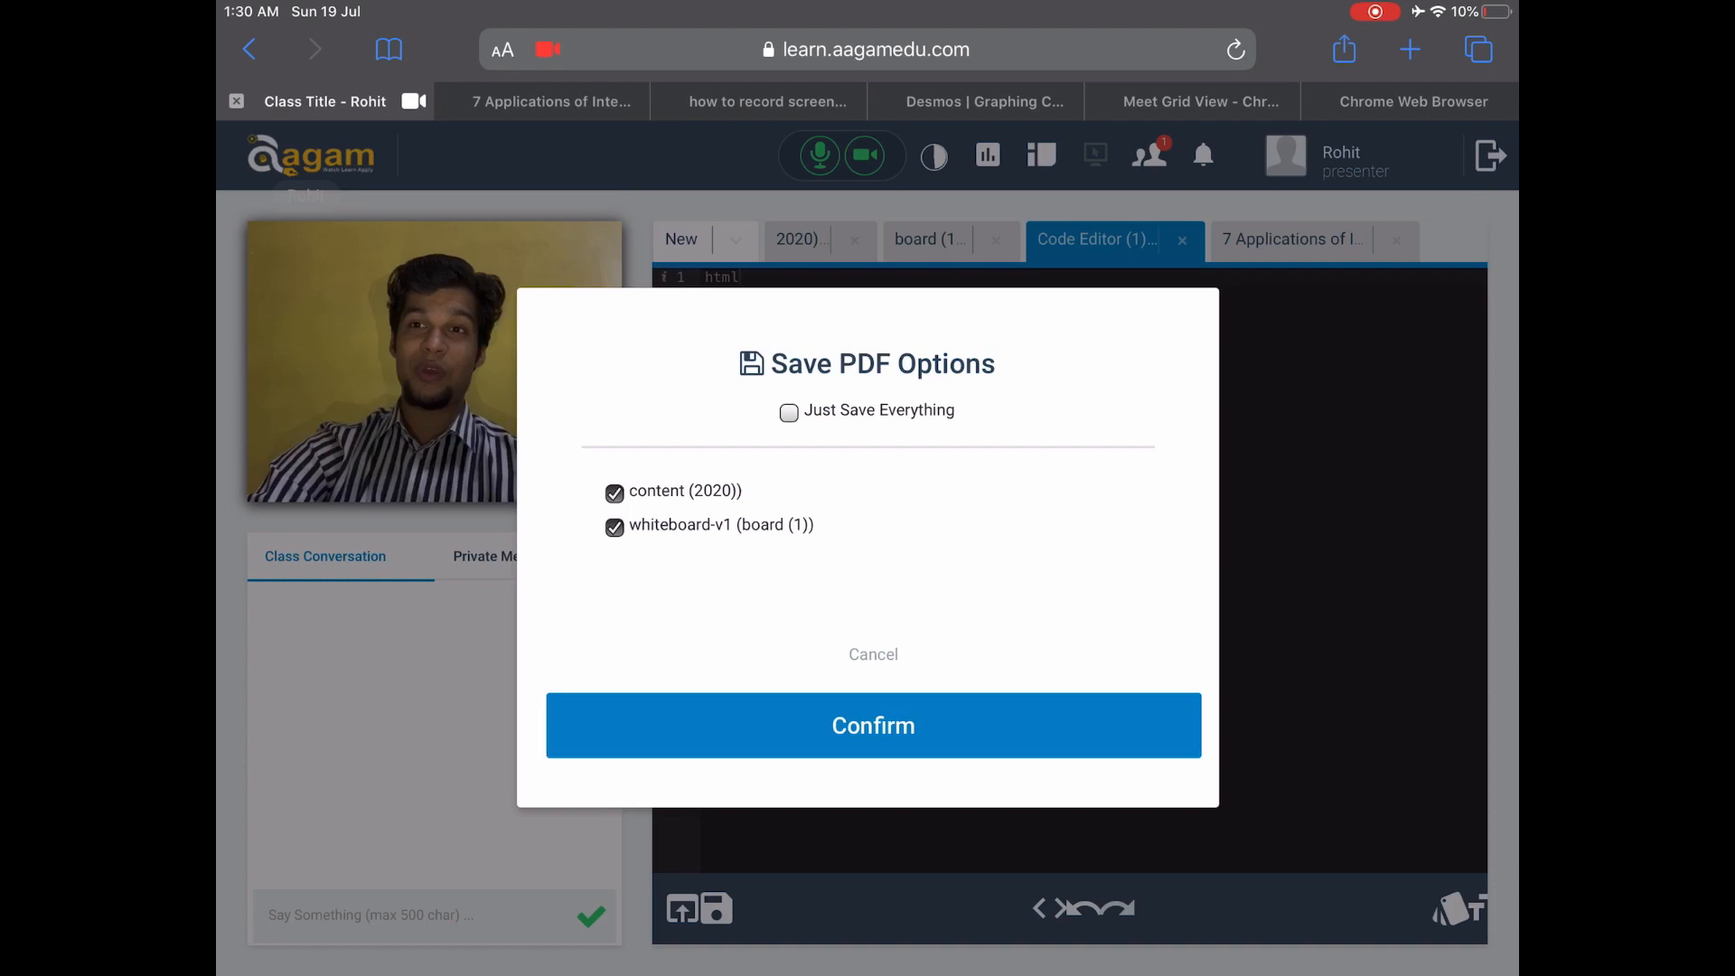
{"action": "left_click", "coordinate": [873, 654]}
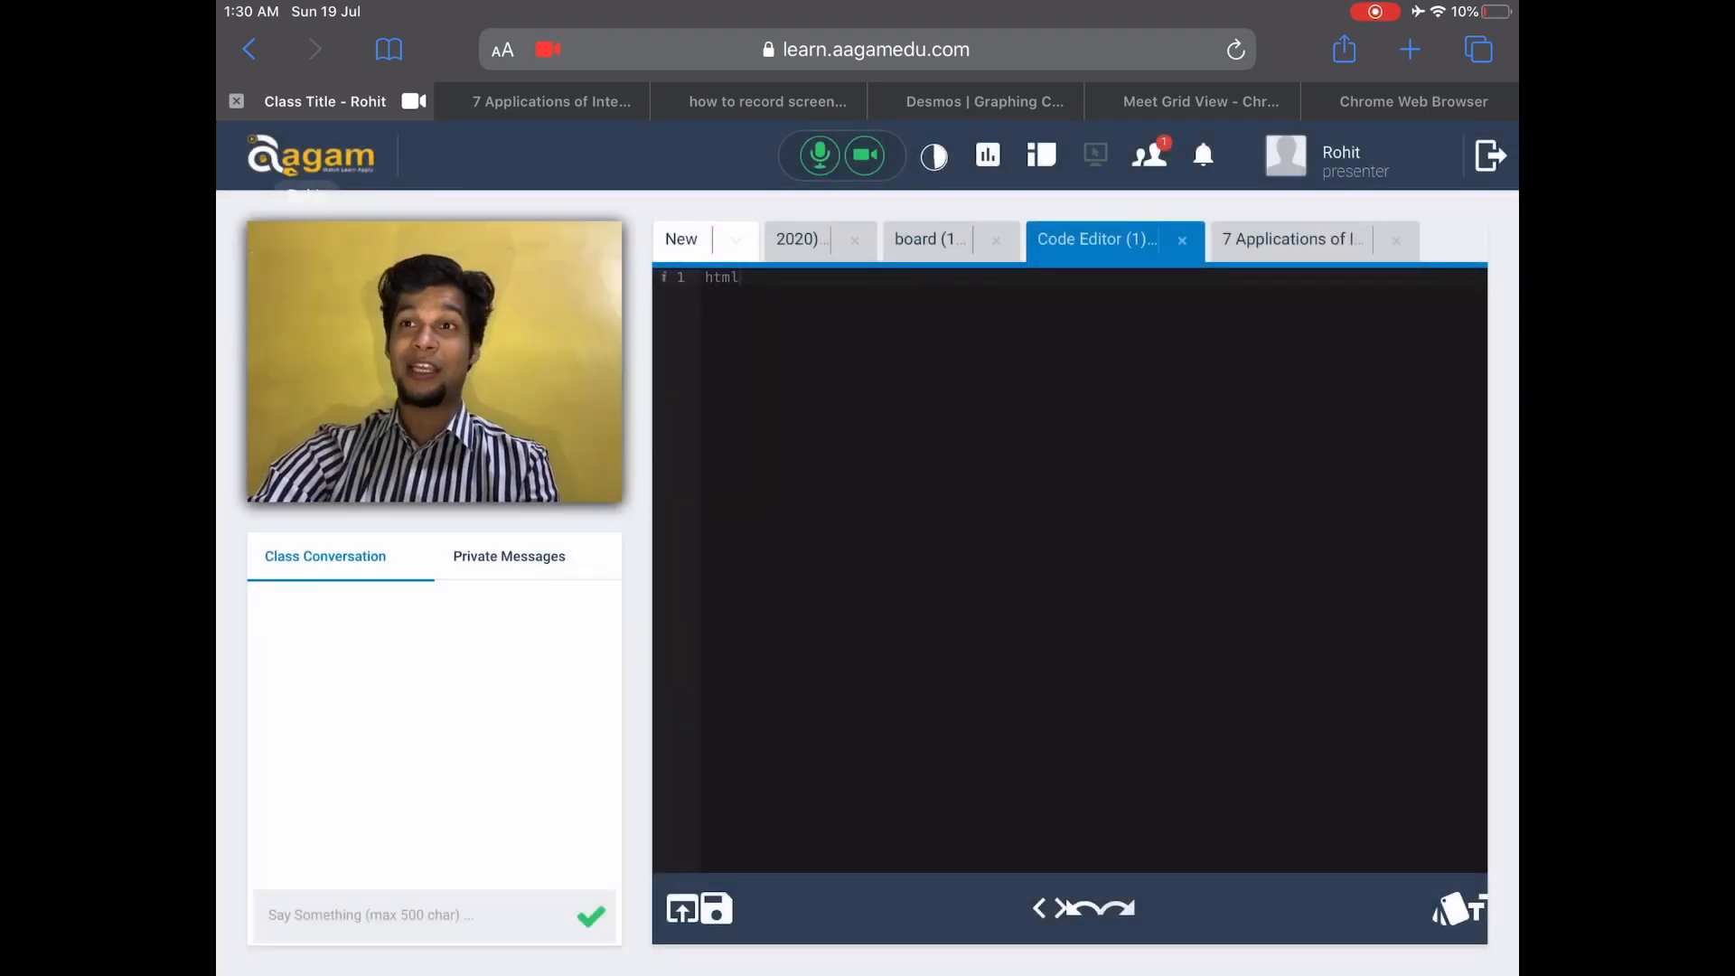